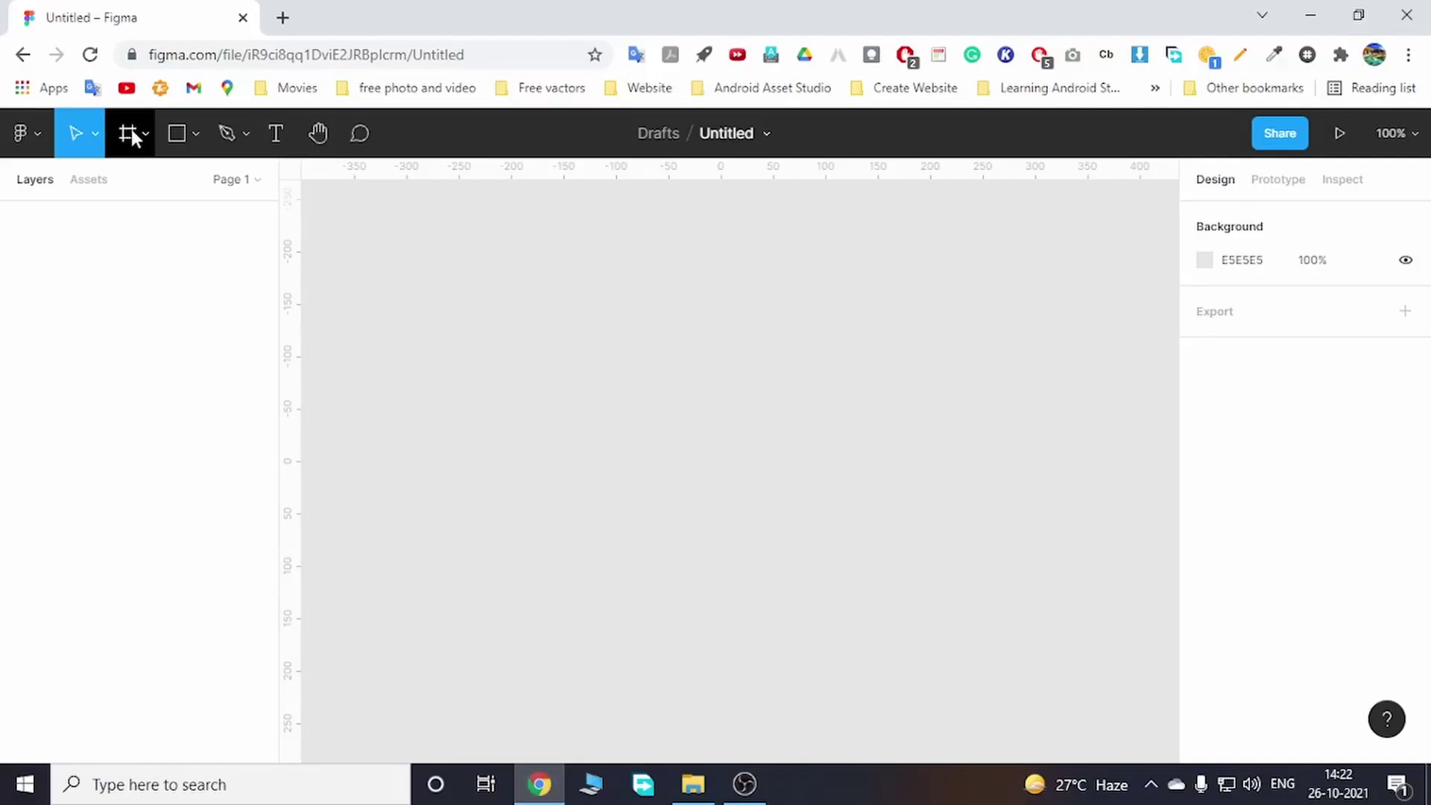
Step: Create a blank iPhone 8 frame from the Frame presets
{"action": "left_click", "coordinate": [145, 130]}
{"action": "left_click", "coordinate": [134, 183]}
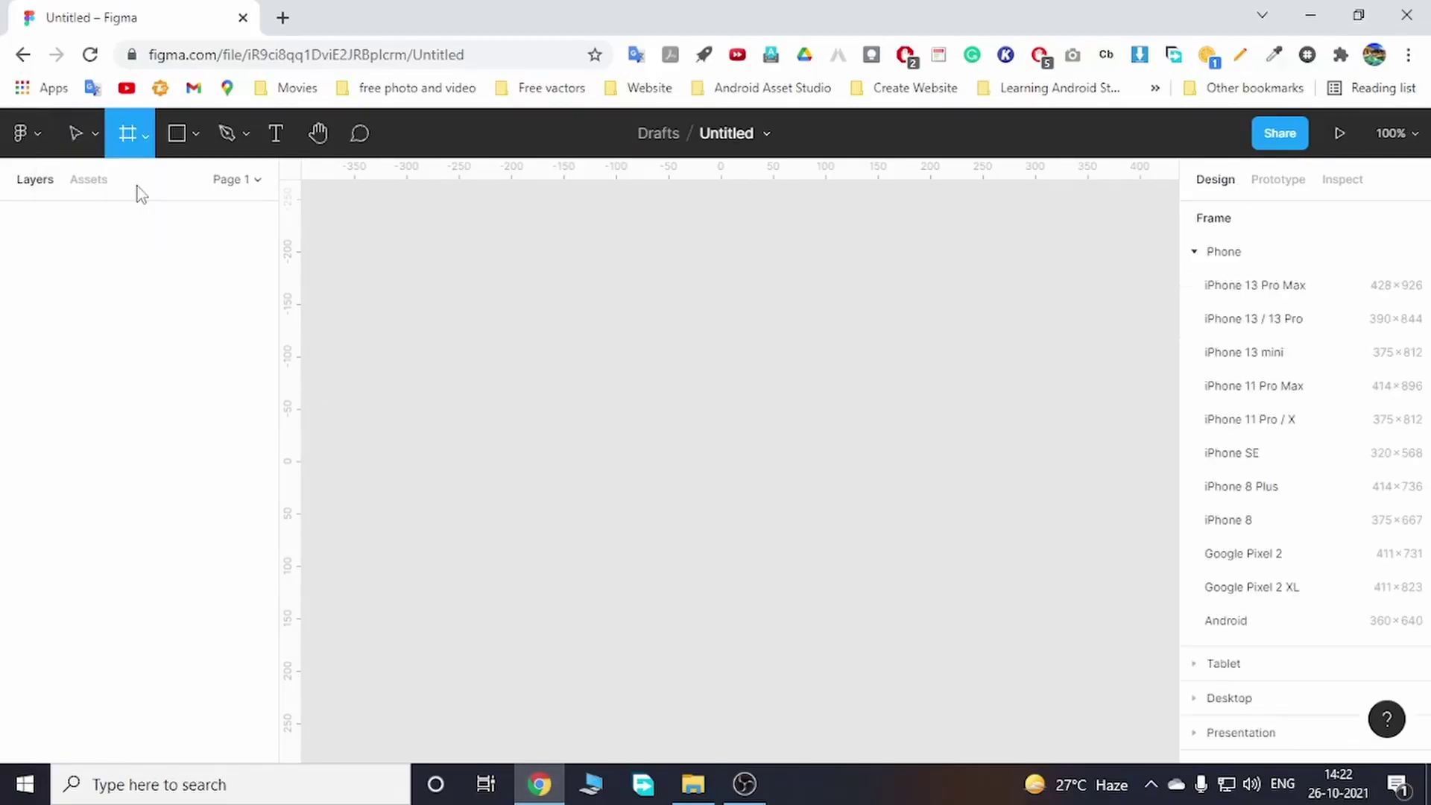
{"action": "left_click", "coordinate": [1265, 531]}
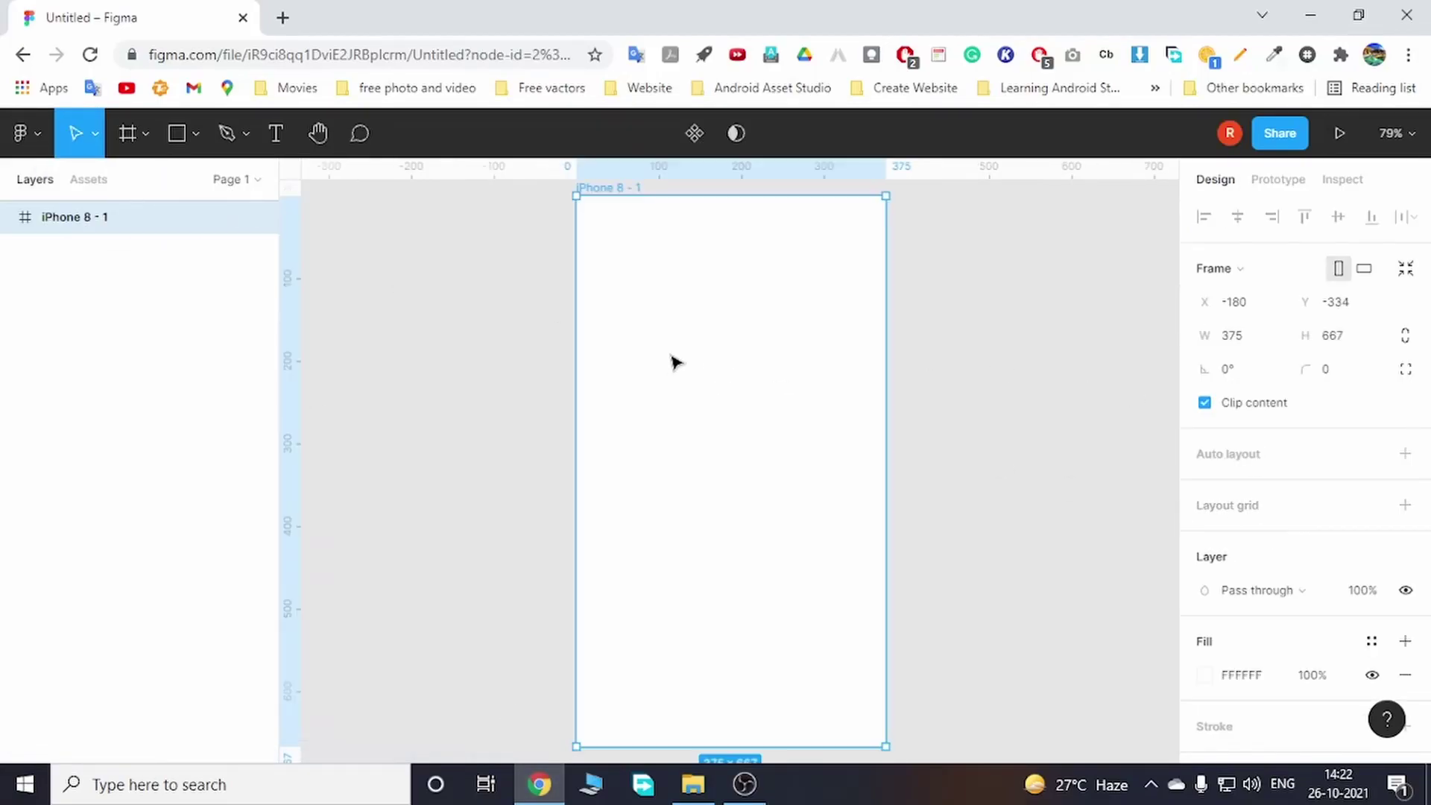
Step: Draw a grey 375×142 header rectangle spanning the frame's full width at the top
{"action": "left_click", "coordinate": [178, 134]}
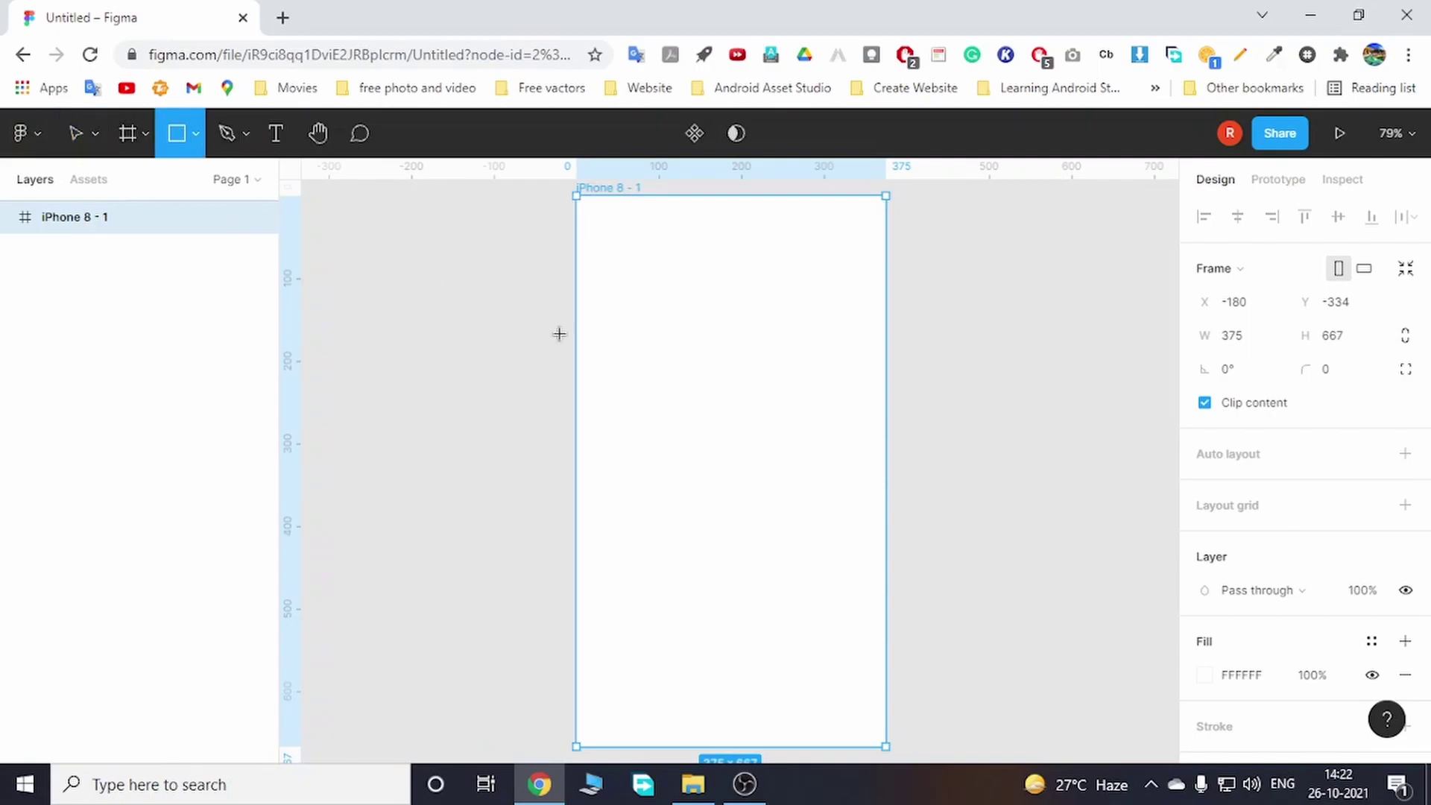
{"action": "left_click_drag", "start_coordinate": [574, 313], "coordinate": [887, 196]}
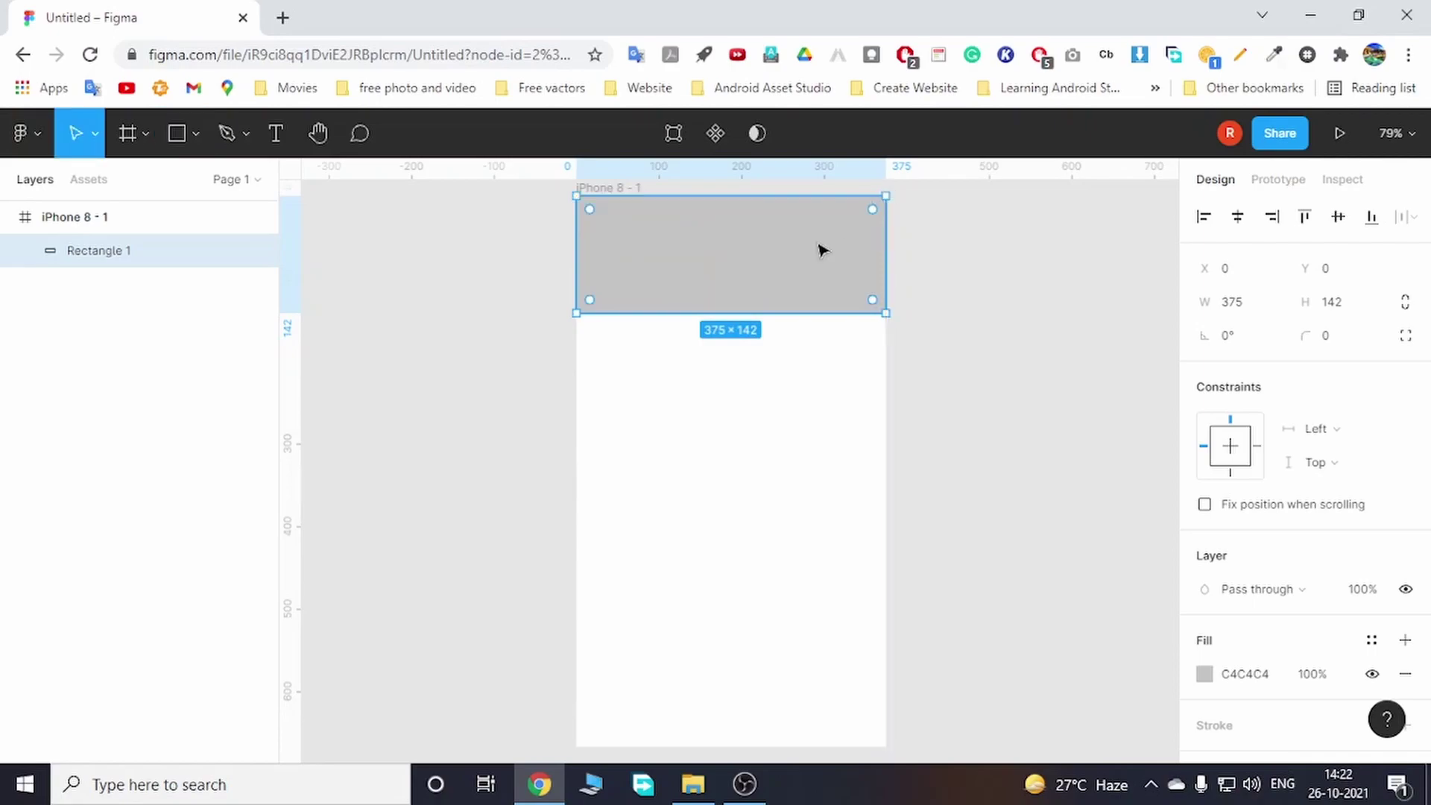
{"action": "left_click_drag", "start_coordinate": [570, 265], "coordinate": [576, 265]}
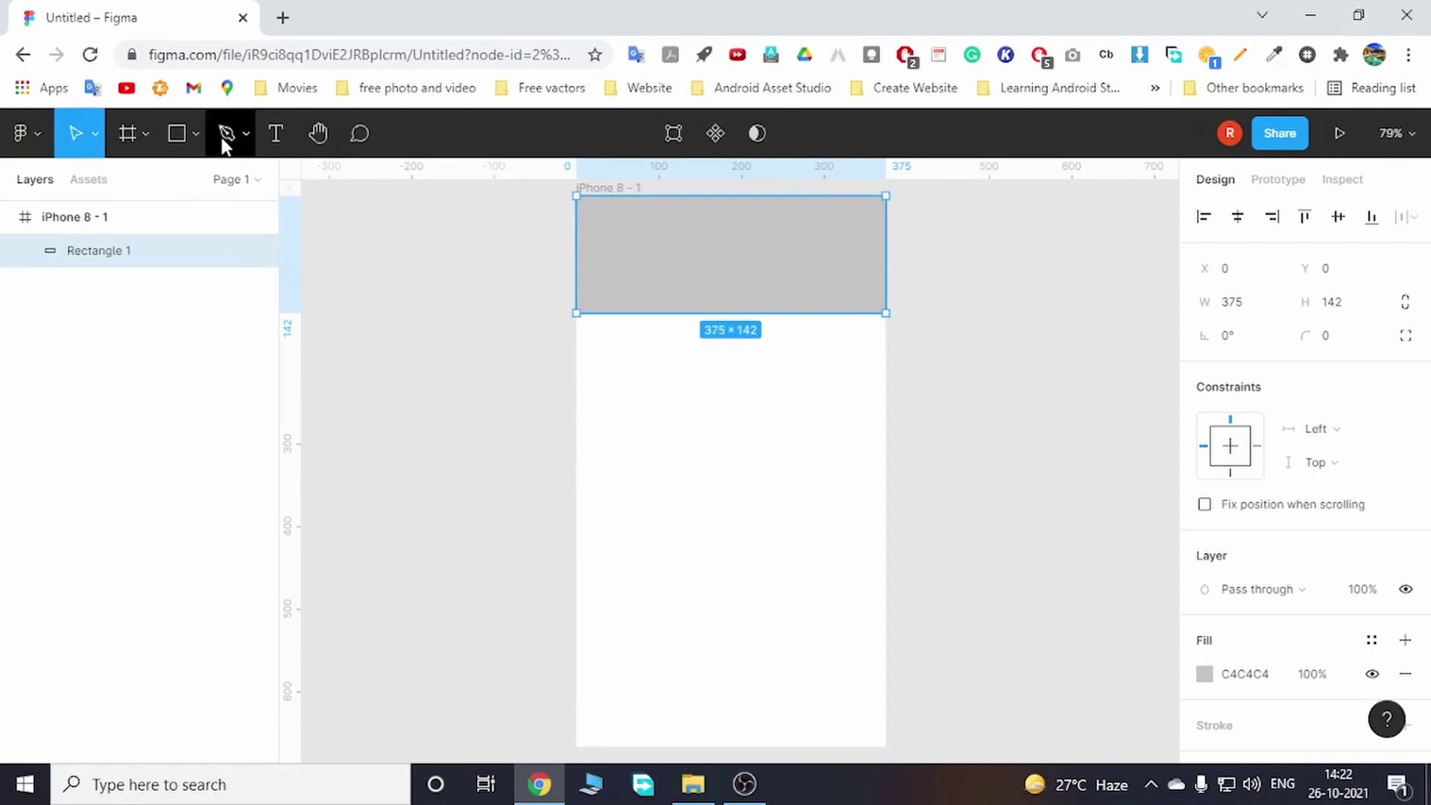
Step: Add a 'UX Developer' text layer on the grey header rectangle
{"action": "left_click", "coordinate": [275, 133]}
{"action": "left_click", "coordinate": [687, 246]}
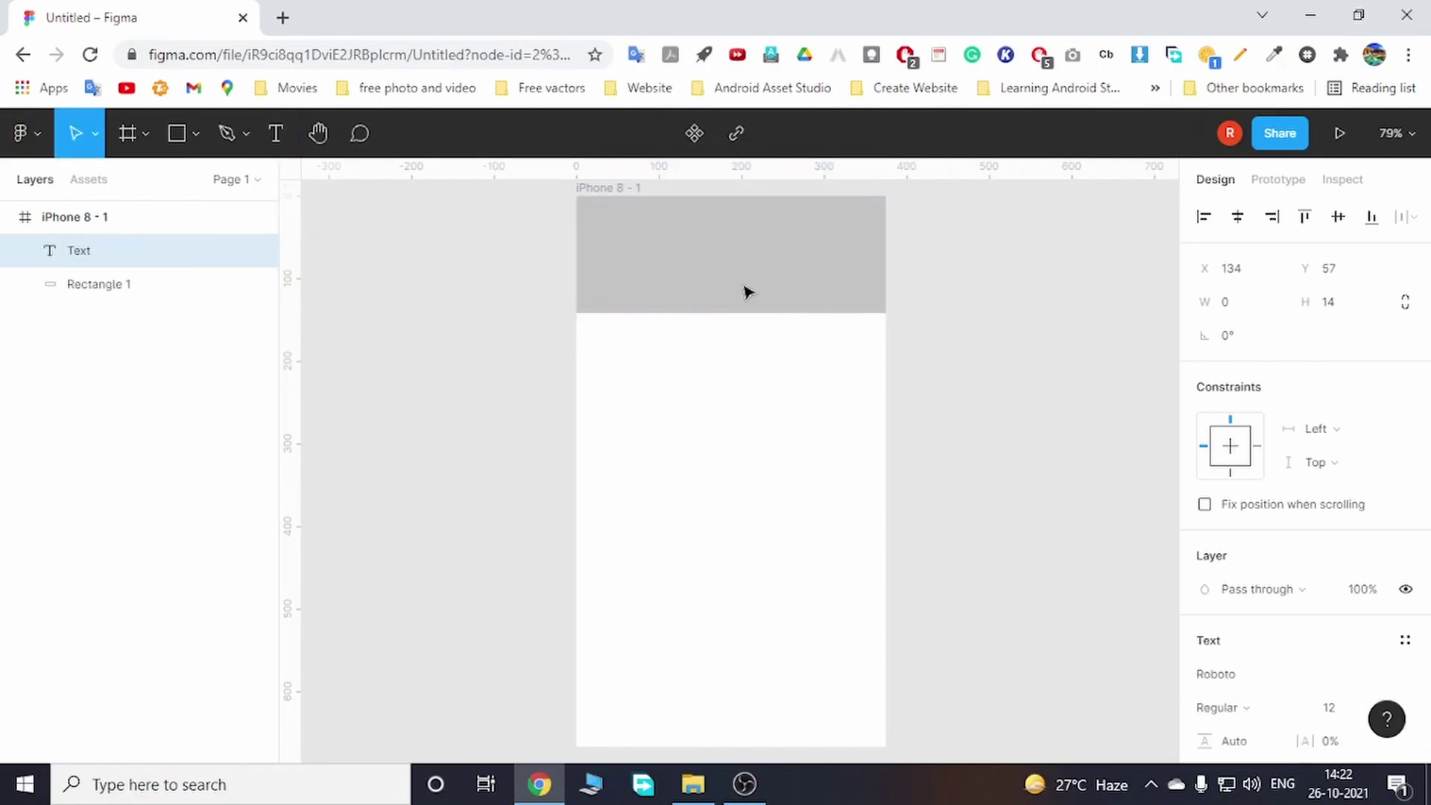
{"action": "scroll", "coordinate": [647, 251], "scroll_direction": "up", "scroll_amount": 3}
{"action": "scroll", "coordinate": [689, 256], "scroll_direction": "up", "scroll_amount": 3}
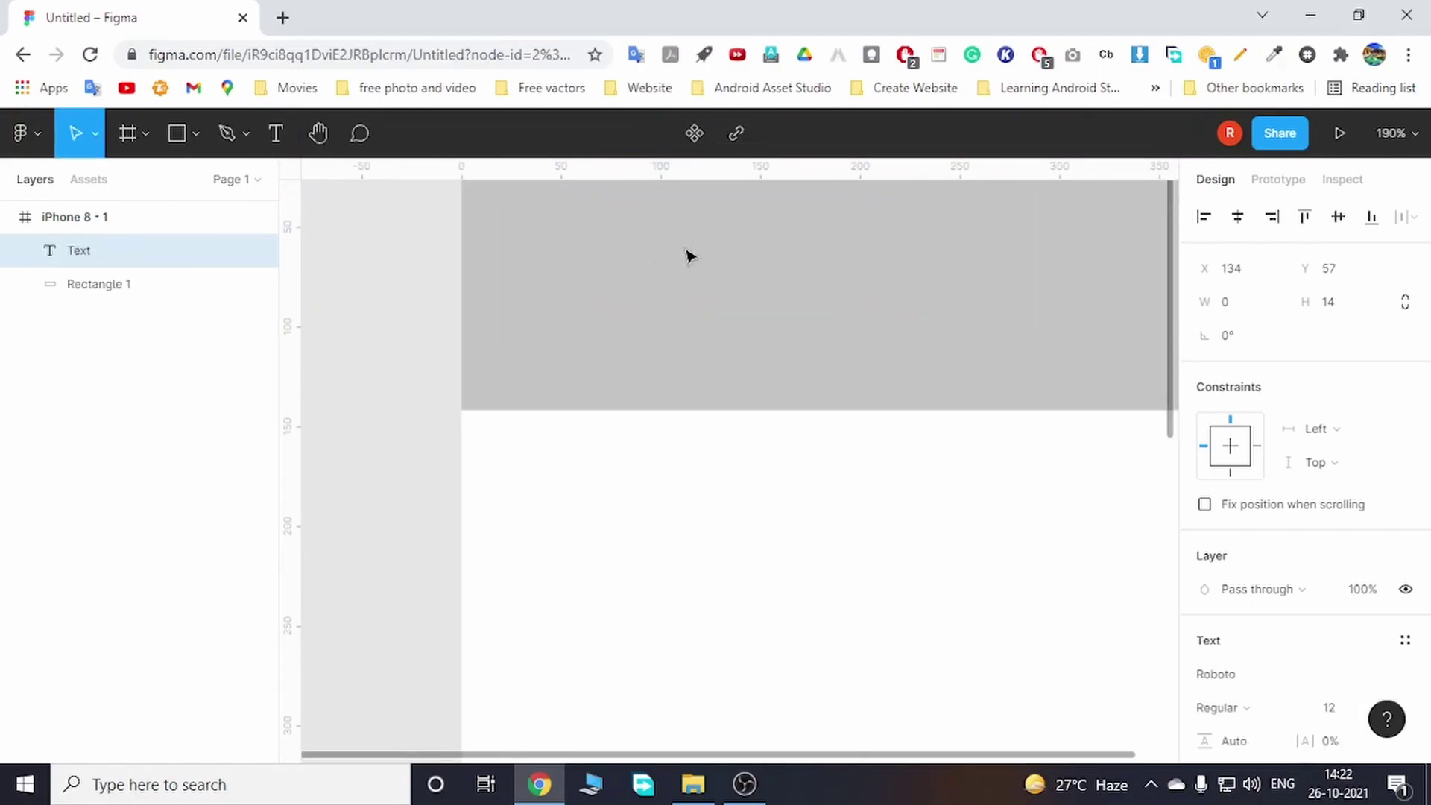
{"action": "type", "text": "Ux"}
{"action": "key", "text": "BackSpace"}
{"action": "type", "text": "X"}
{"action": "type", "text": " Developer"}
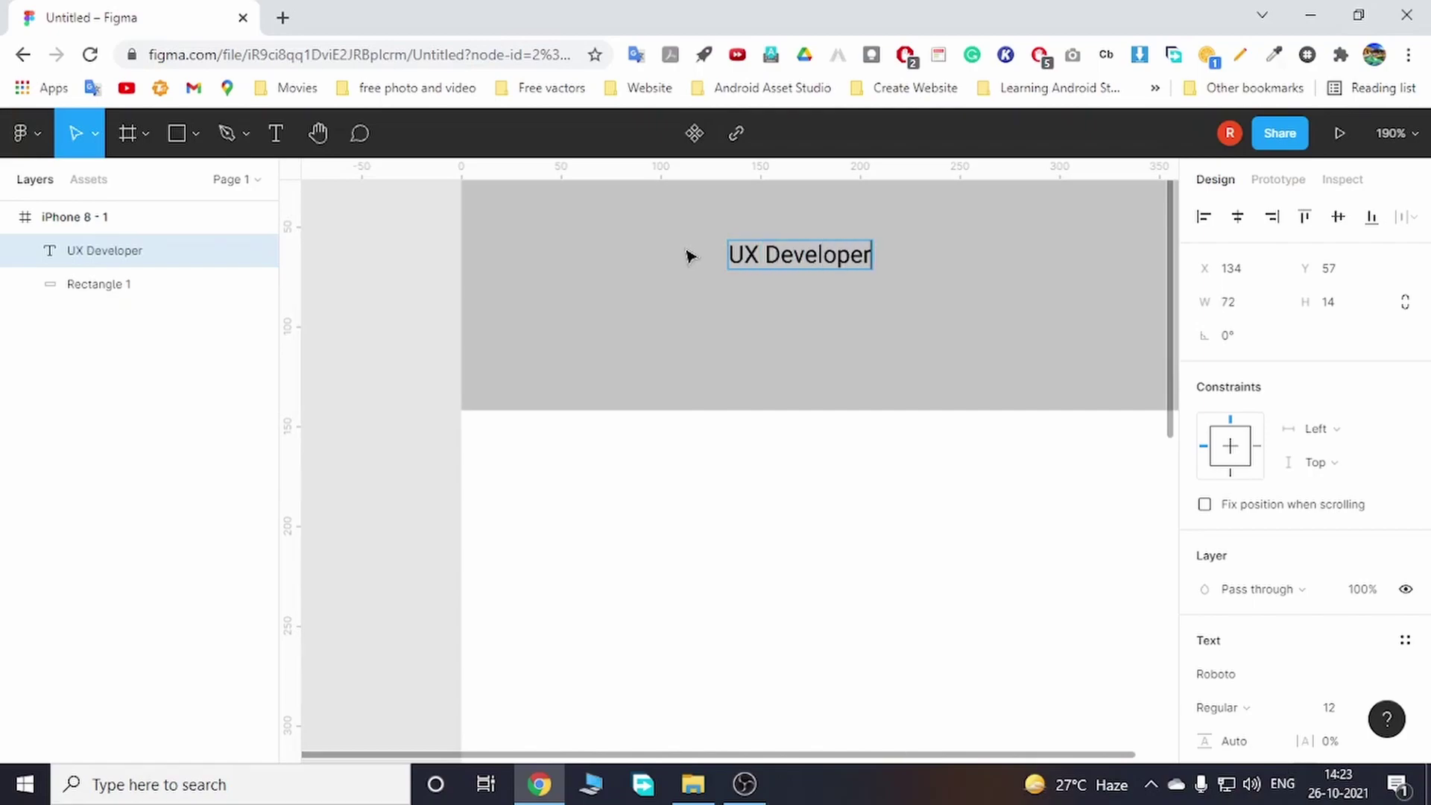
{"action": "key", "text": "Escape"}
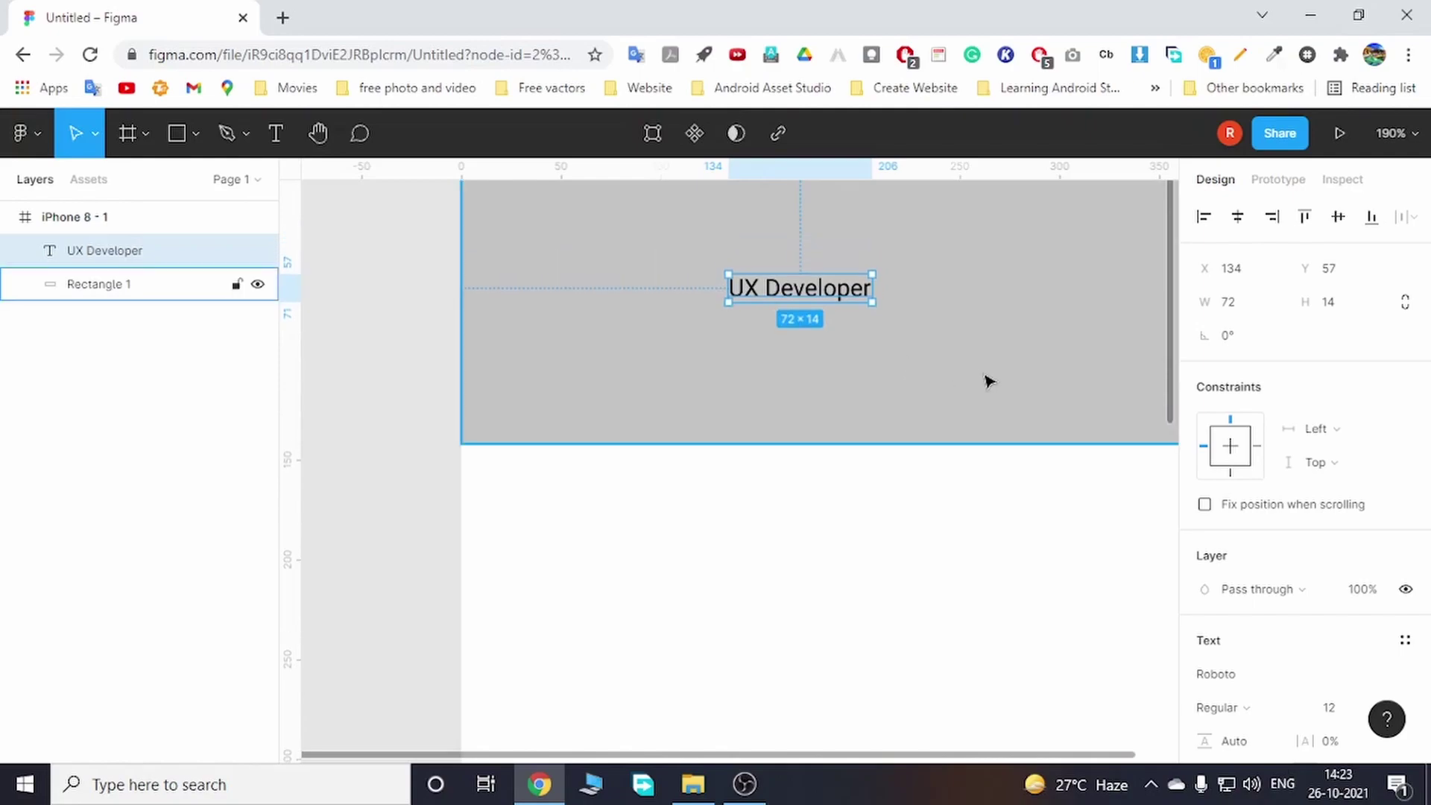
Step: Set the UX Developer heading to font size 40 and Bold weight
{"action": "mouse_move", "coordinate": [987, 380]}
{"action": "left_mouse_down"}
{"action": "mouse_move", "coordinate": [881, 505]}
{"action": "mouse_move", "coordinate": [951, 499]}
{"action": "left_mouse_up"}
{"action": "scroll", "coordinate": [946, 495], "scroll_direction": "down", "scroll_amount": 2}
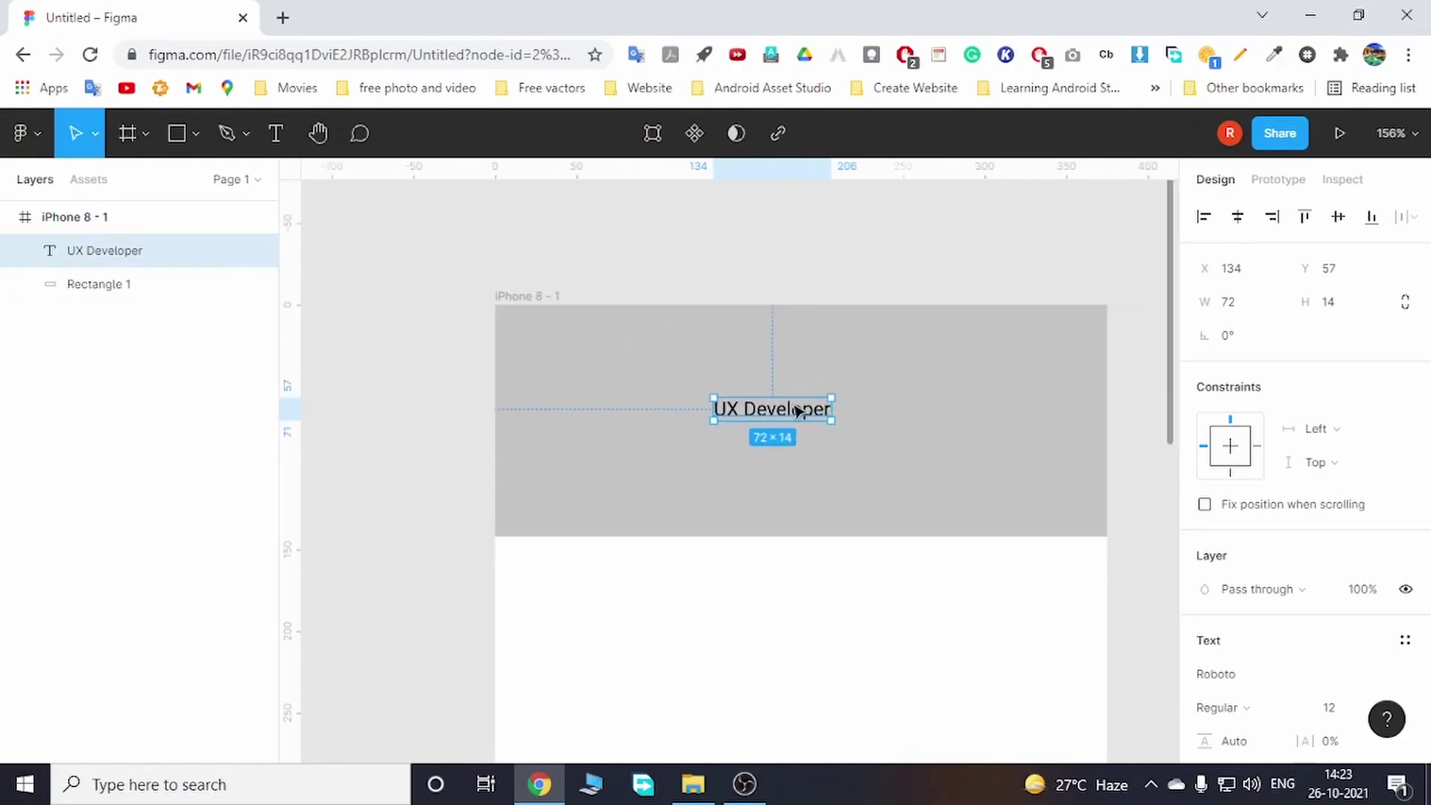
{"action": "double_click", "coordinate": [795, 408]}
{"action": "scroll", "coordinate": [1339, 665], "scroll_direction": "down", "scroll_amount": 3}
{"action": "left_click", "coordinate": [1339, 501]}
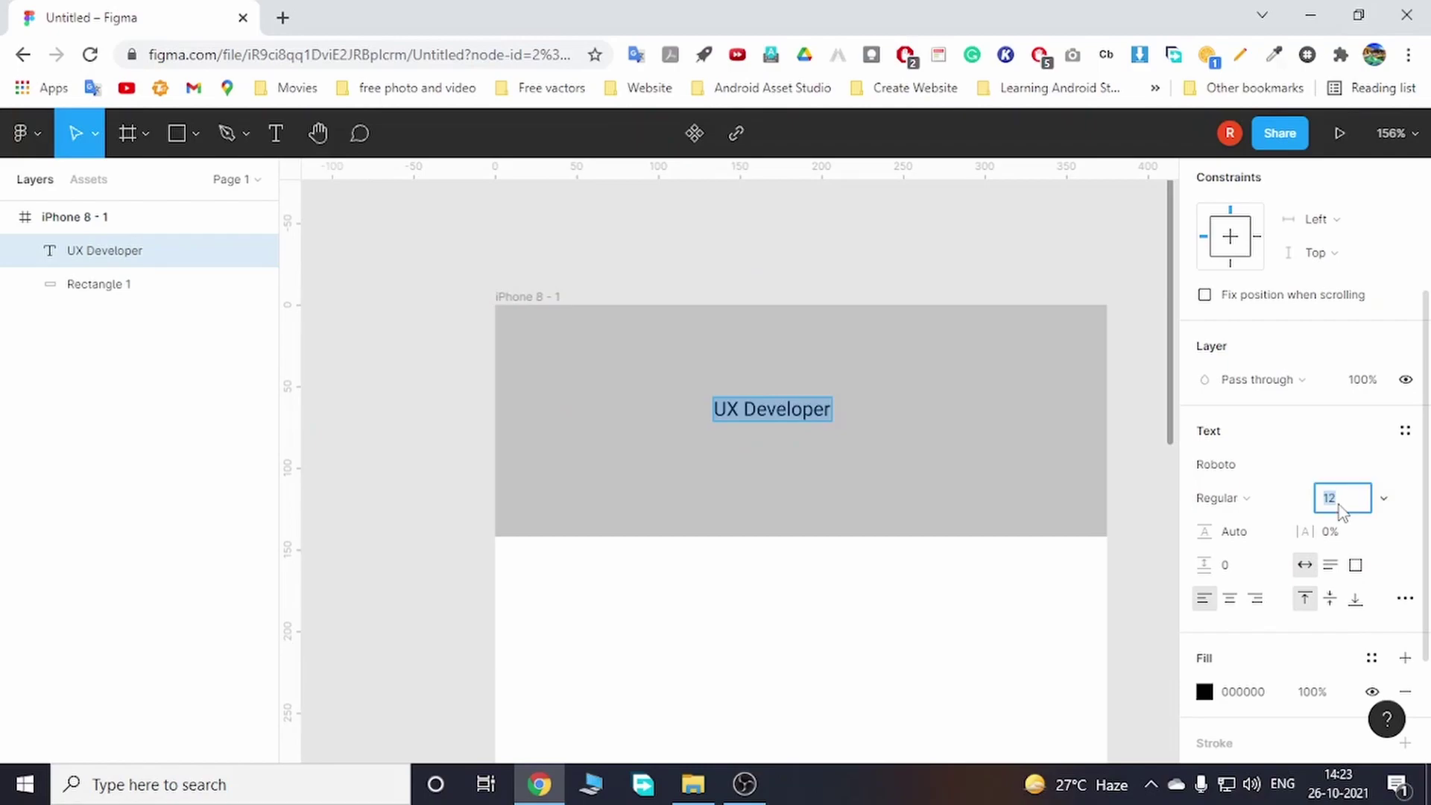
{"action": "type", "text": "40"}
{"action": "key", "text": "Return"}
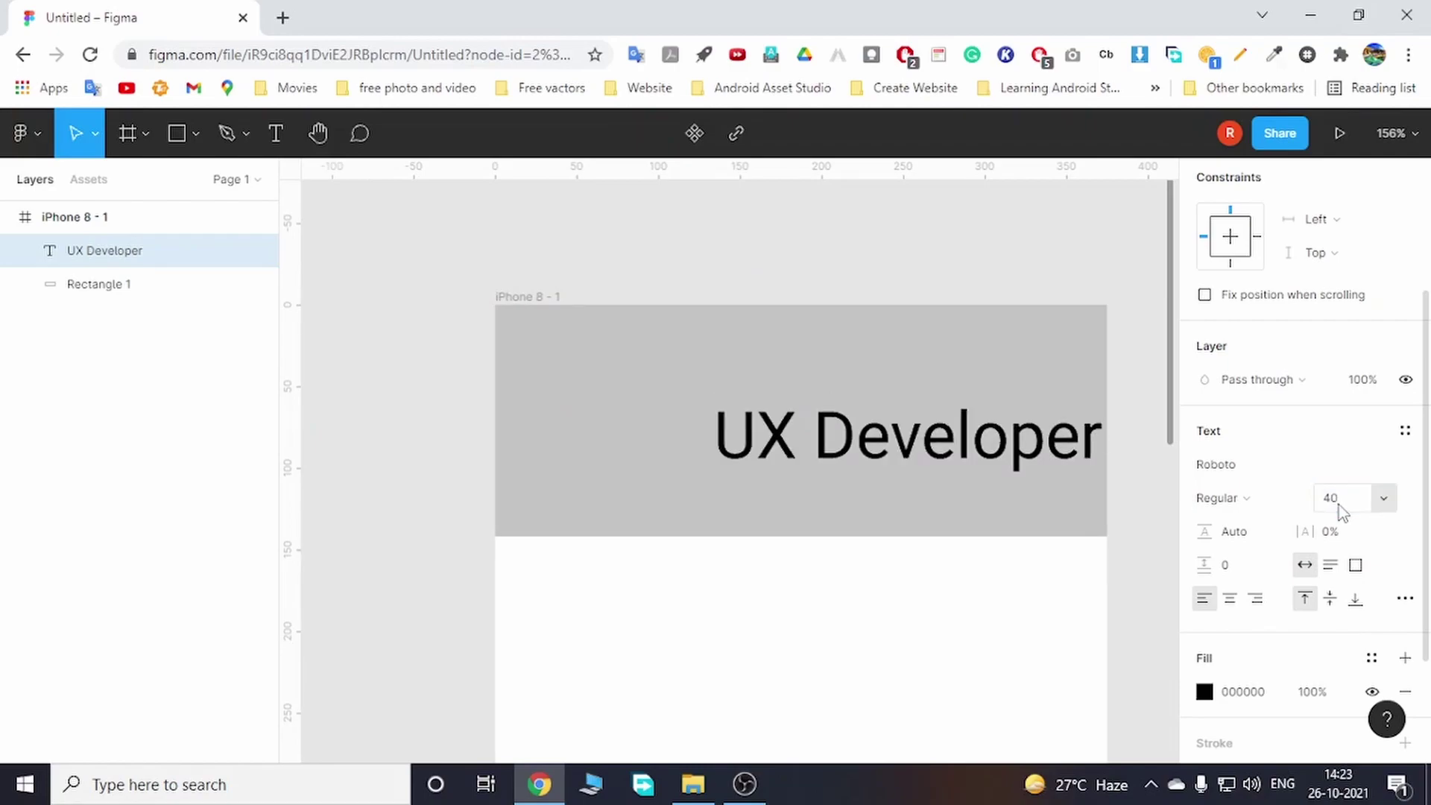
{"action": "left_click", "coordinate": [1230, 498]}
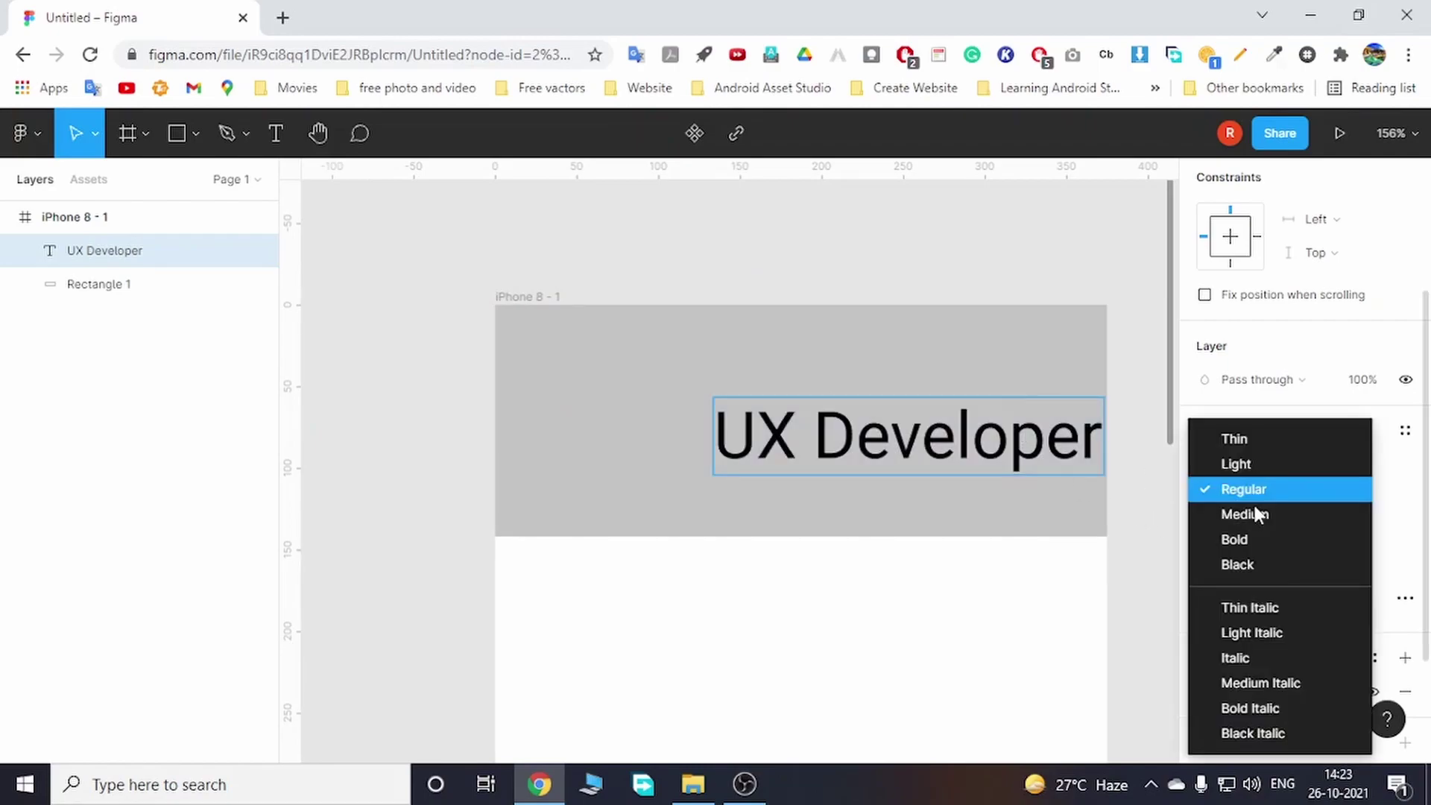
{"action": "left_click", "coordinate": [1250, 537]}
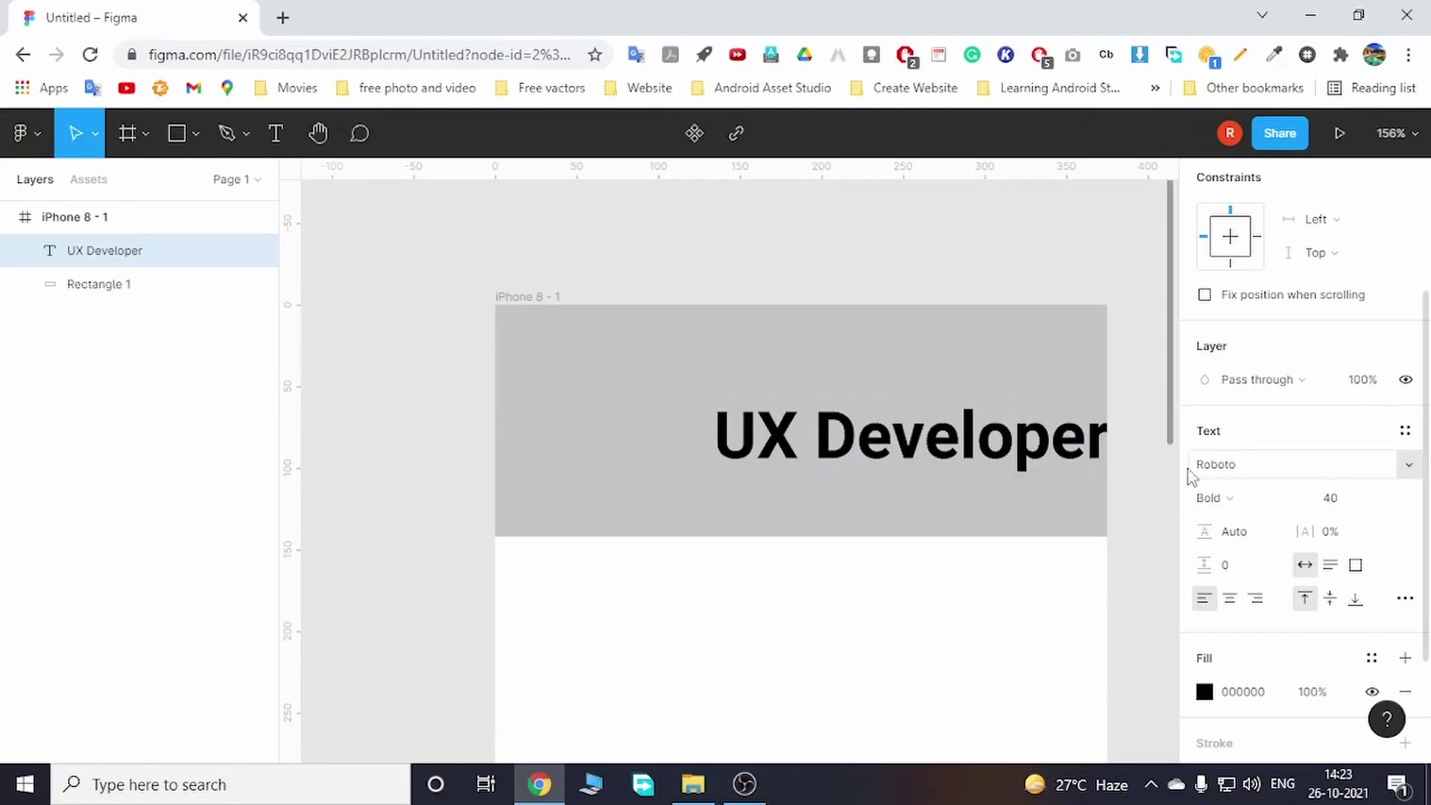
Step: Centre the UX Developer heading horizontally in the grey header
{"action": "left_click_drag", "start_coordinate": [1021, 462], "coordinate": [917, 403]}
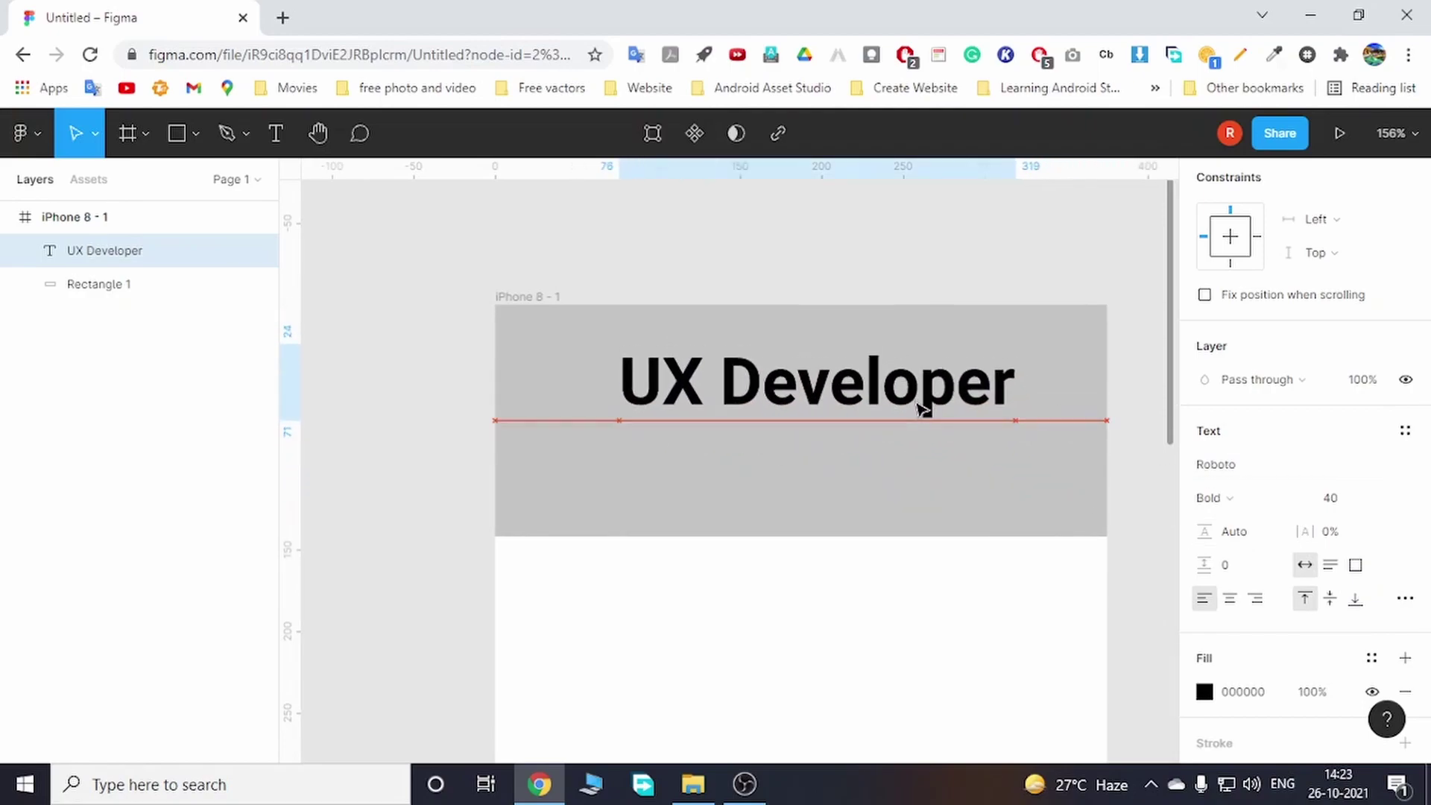
{"action": "left_click", "coordinate": [987, 466]}
{"action": "left_click", "coordinate": [786, 403]}
{"action": "key", "text": "Return"}
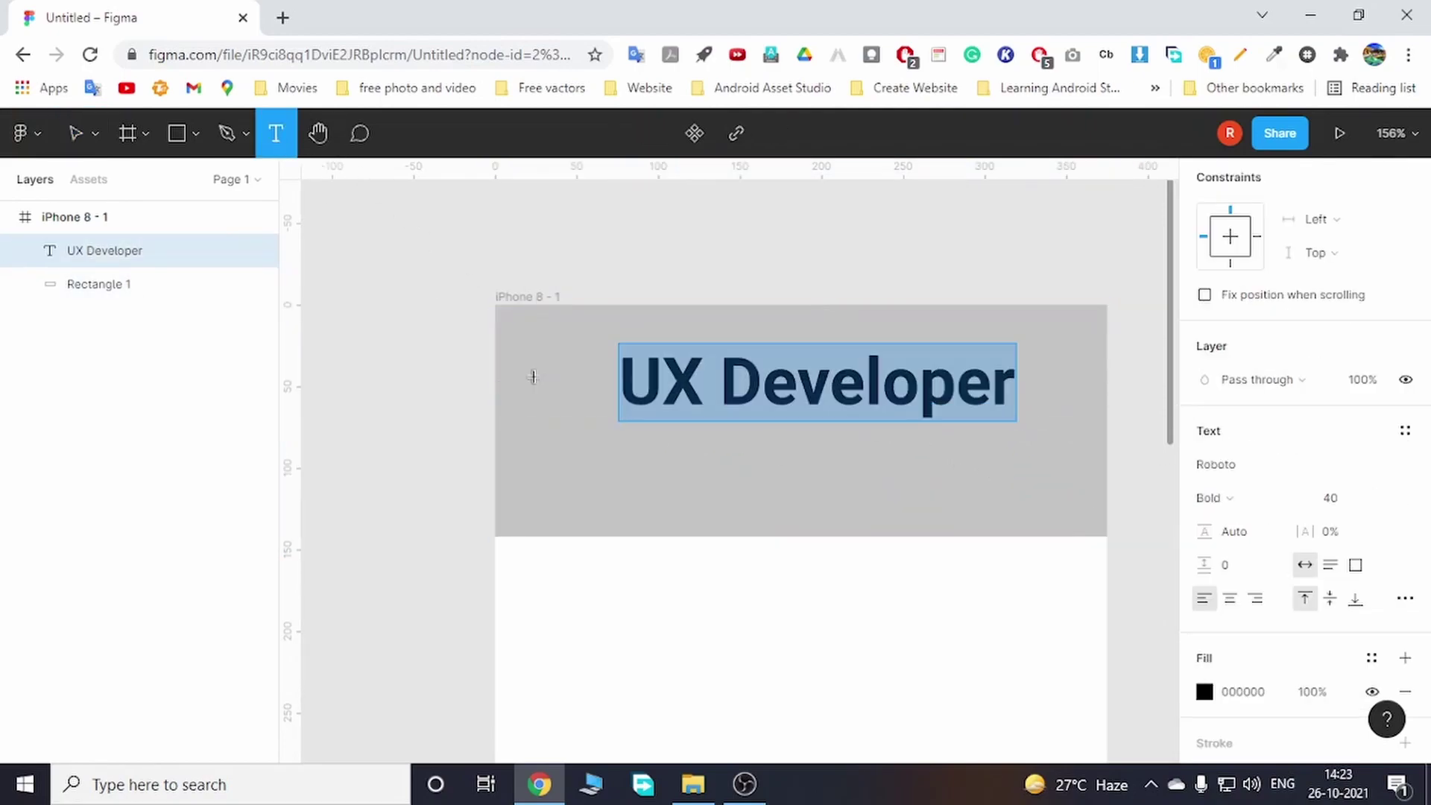
Step: Add a size-20 'Learn More Design' line centred under the heading
{"action": "left_click", "coordinate": [722, 460]}
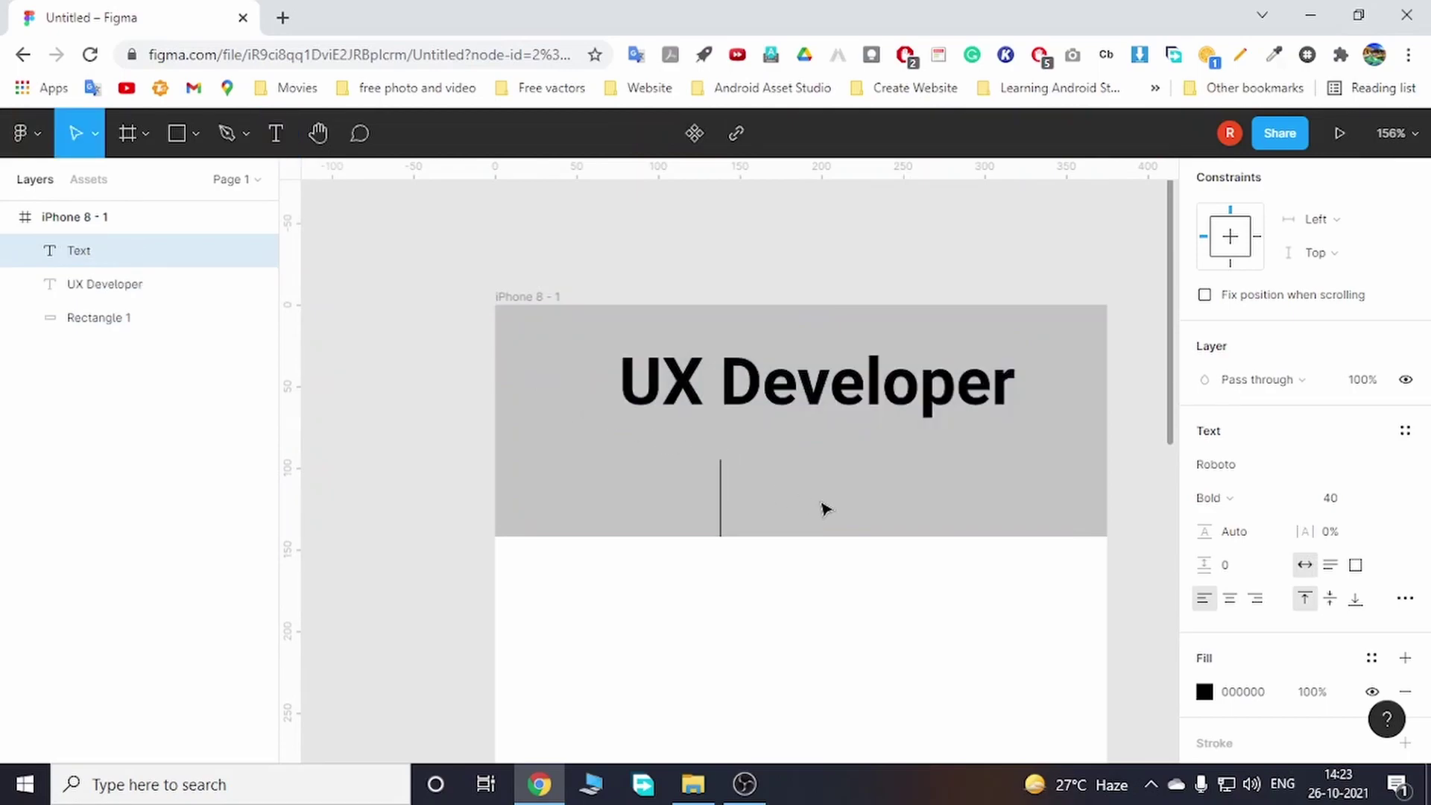
{"action": "type", "text": "Lea"}
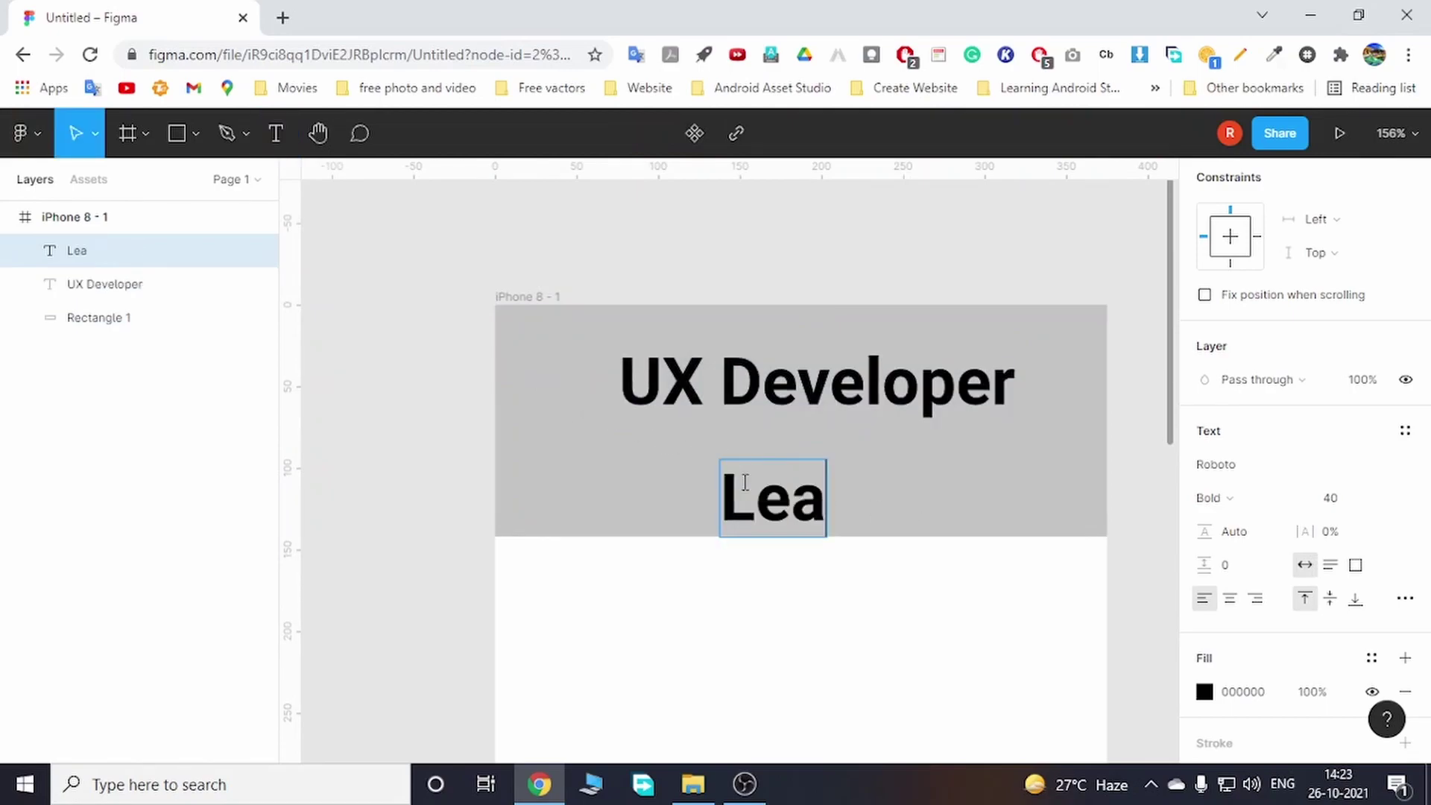
{"action": "type", "text": "rn More"}
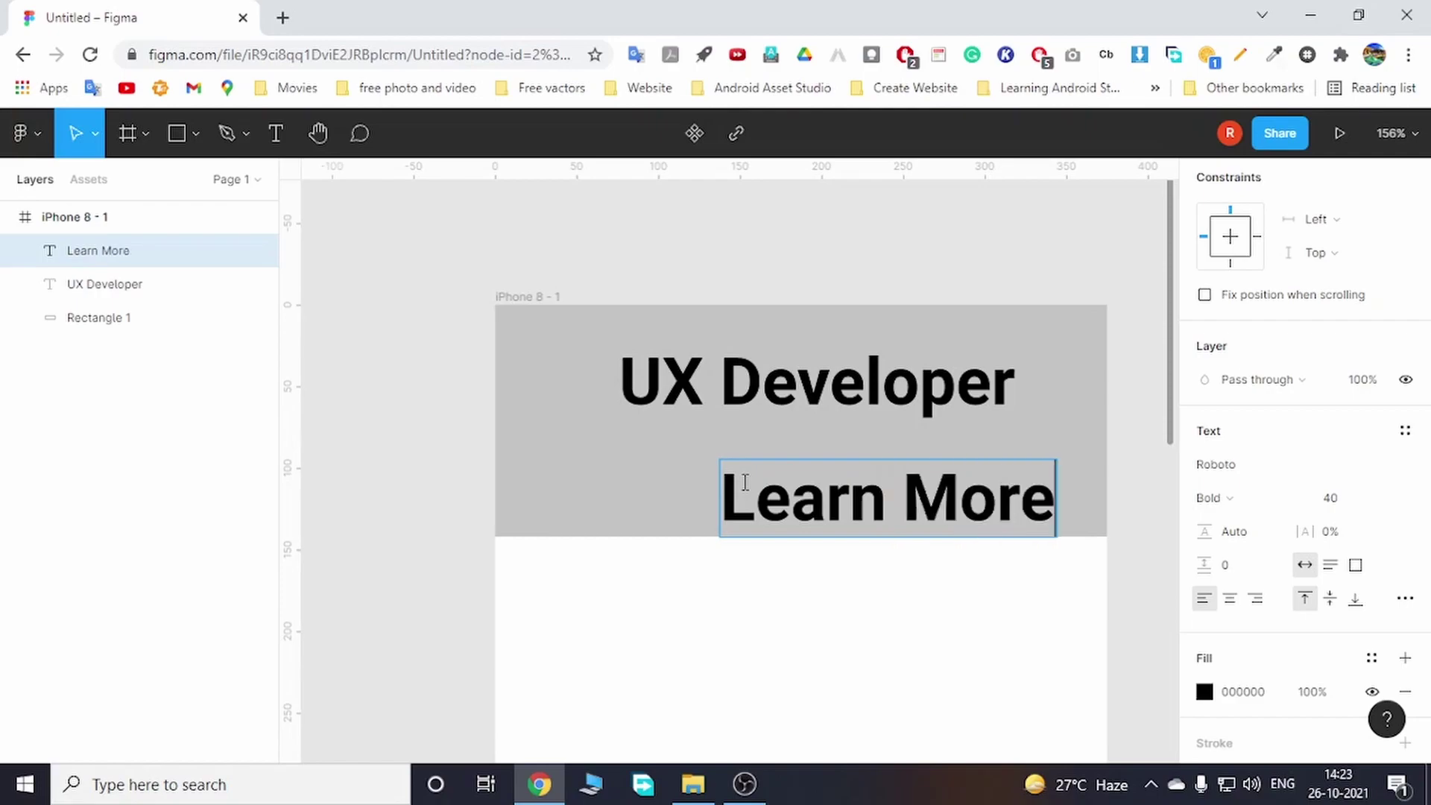
{"action": "type", "text": " Design"}
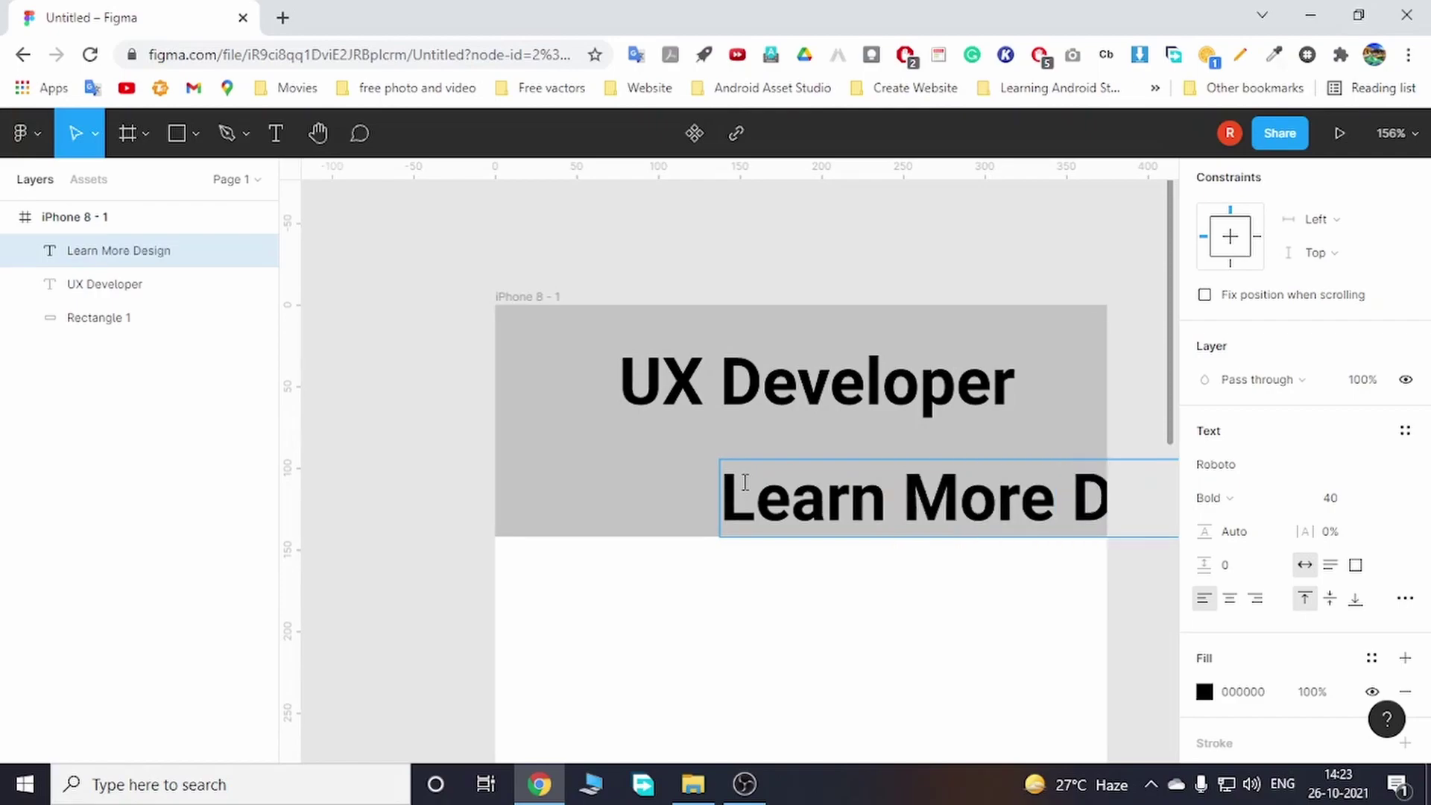
{"action": "key", "text": "Escape"}
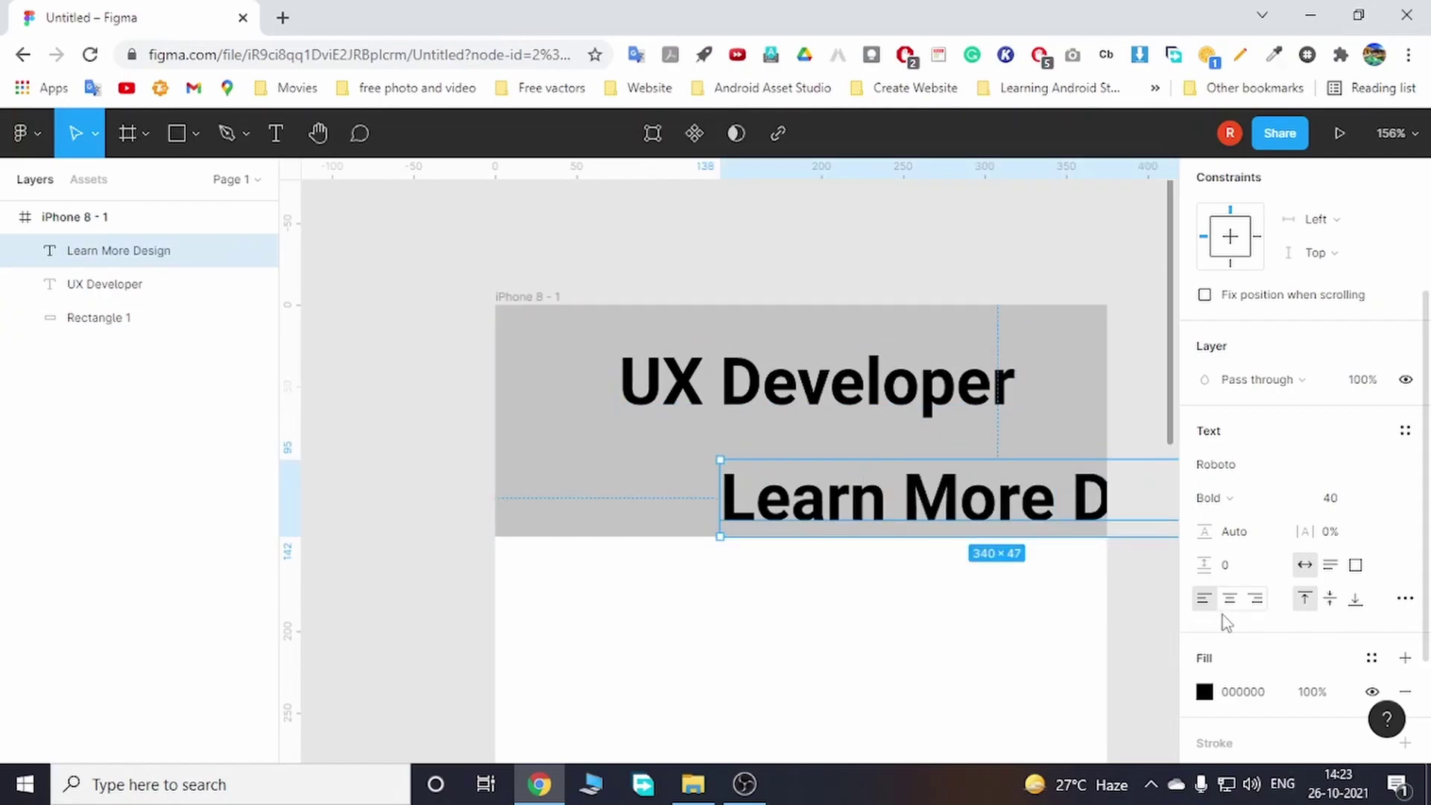
{"action": "scroll", "coordinate": [1222, 566], "scroll_direction": "down", "scroll_amount": 3}
{"action": "left_click", "coordinate": [1340, 395]}
{"action": "type", "text": "2"}
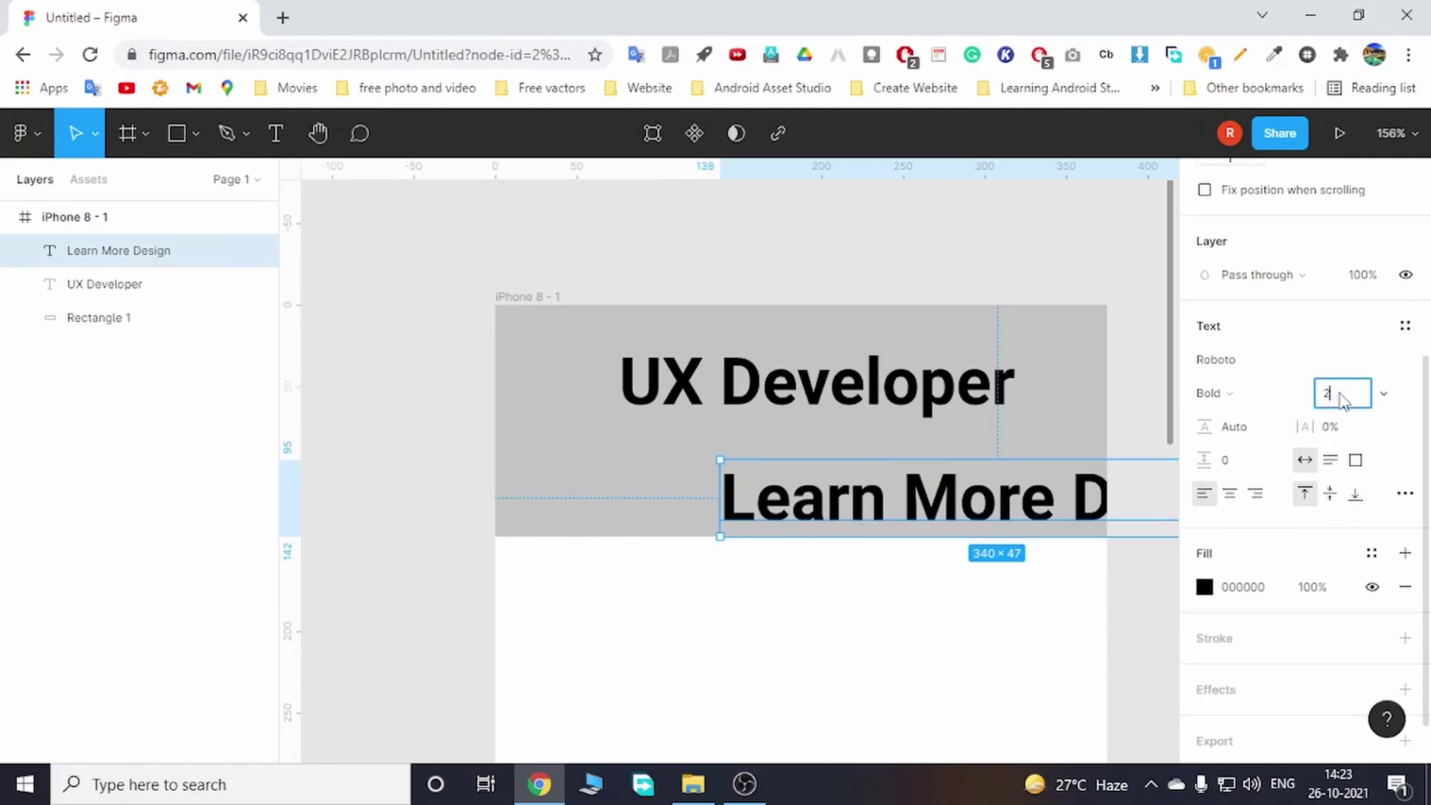
{"action": "type", "text": "0"}
{"action": "key", "text": "Return"}
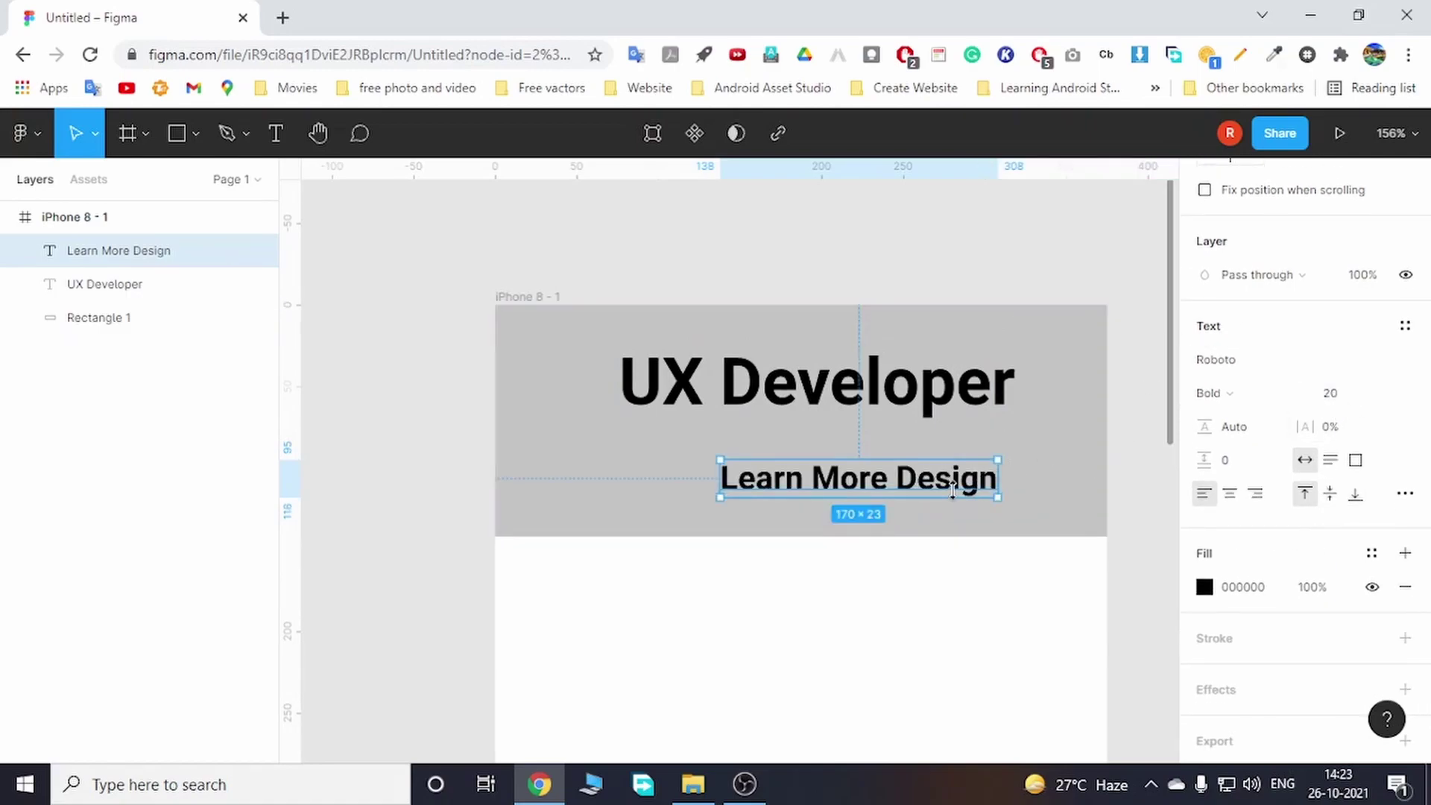
{"action": "left_click_drag", "start_coordinate": [950, 489], "coordinate": [911, 450]}
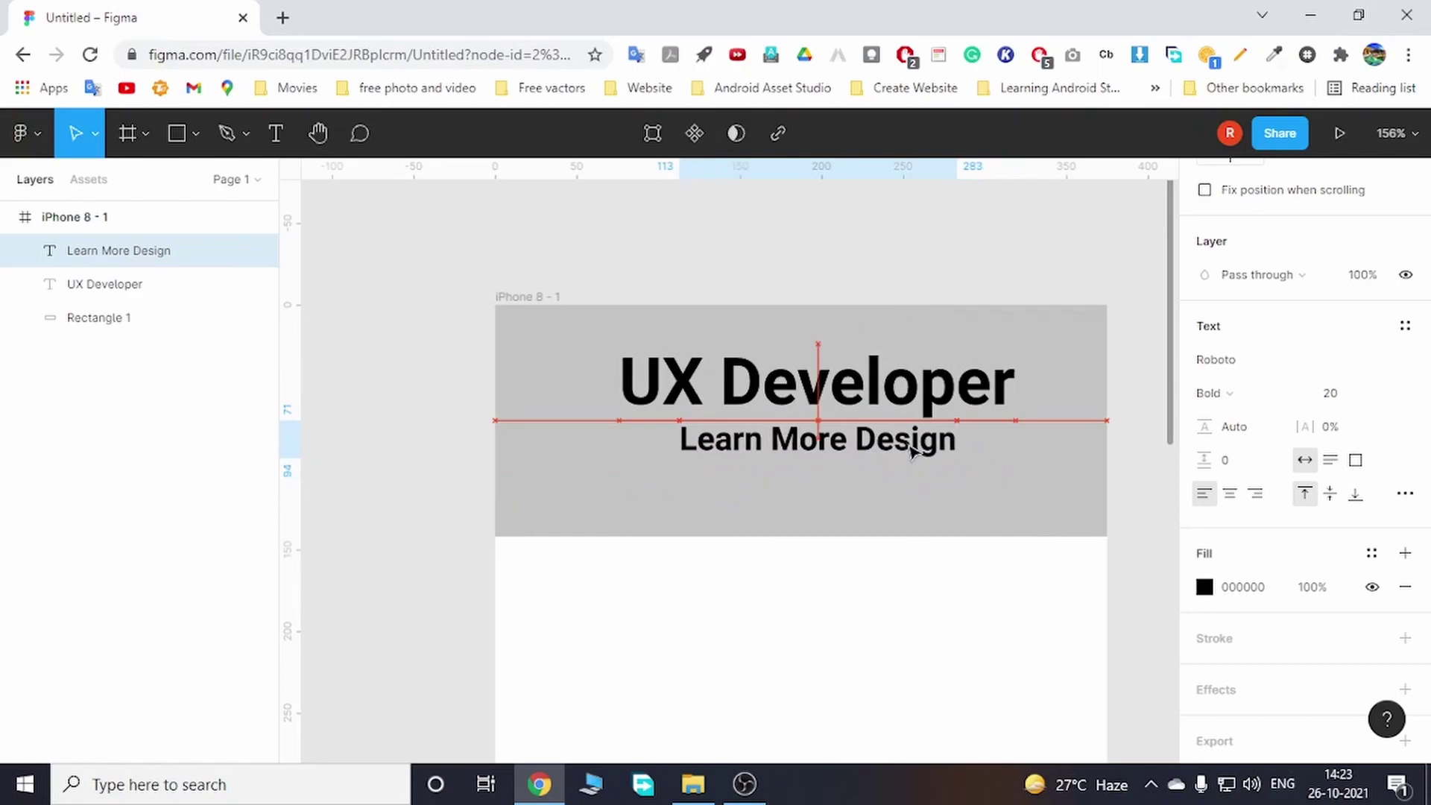
Step: Colour the Learn More Design text a muted grey
{"action": "scroll", "coordinate": [1209, 555], "scroll_direction": "down", "scroll_amount": 2}
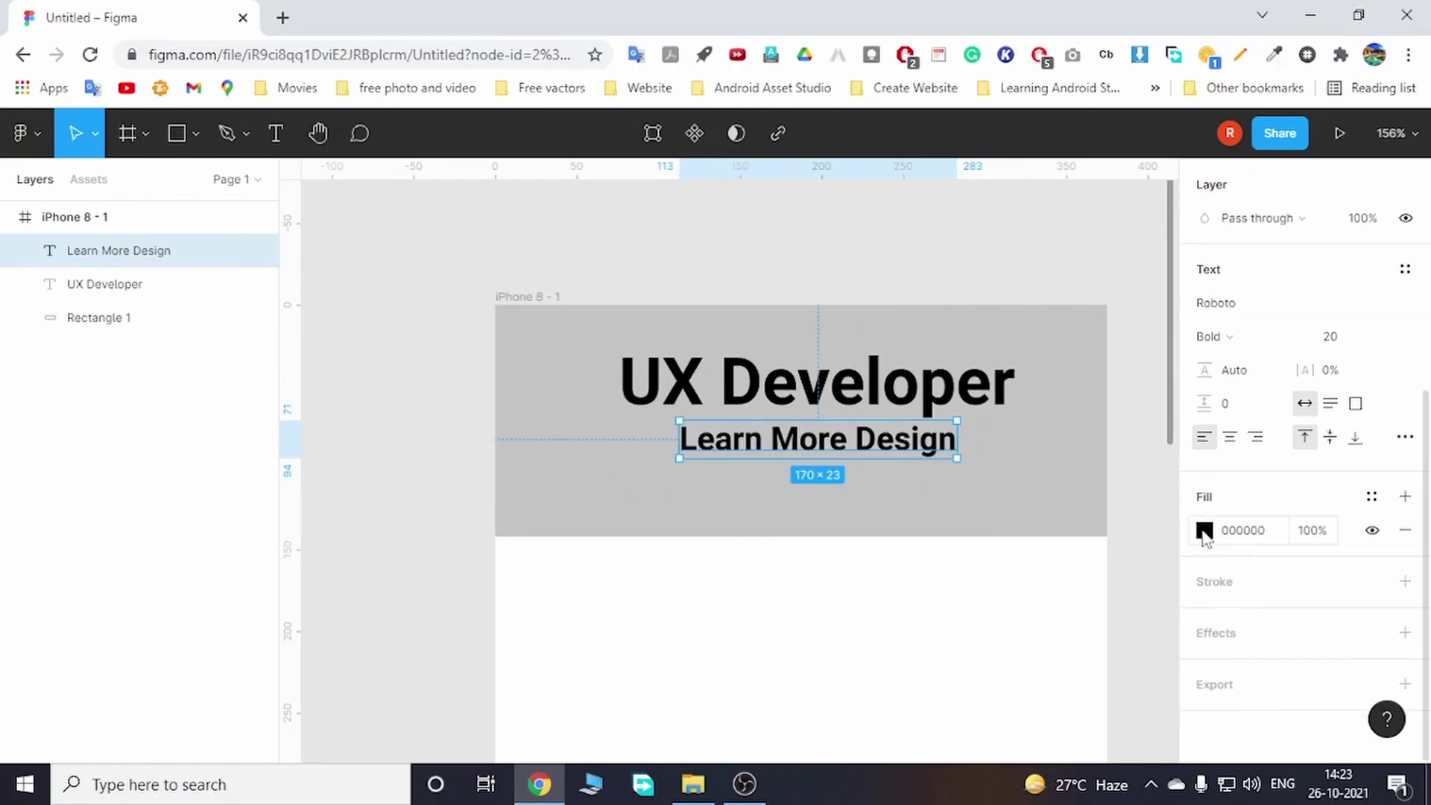
{"action": "left_click", "coordinate": [1204, 530]}
{"action": "left_click_drag", "start_coordinate": [985, 410], "coordinate": [937, 385]}
Step: Change the header rectangle's fill to crimson
{"action": "left_click", "coordinate": [808, 489]}
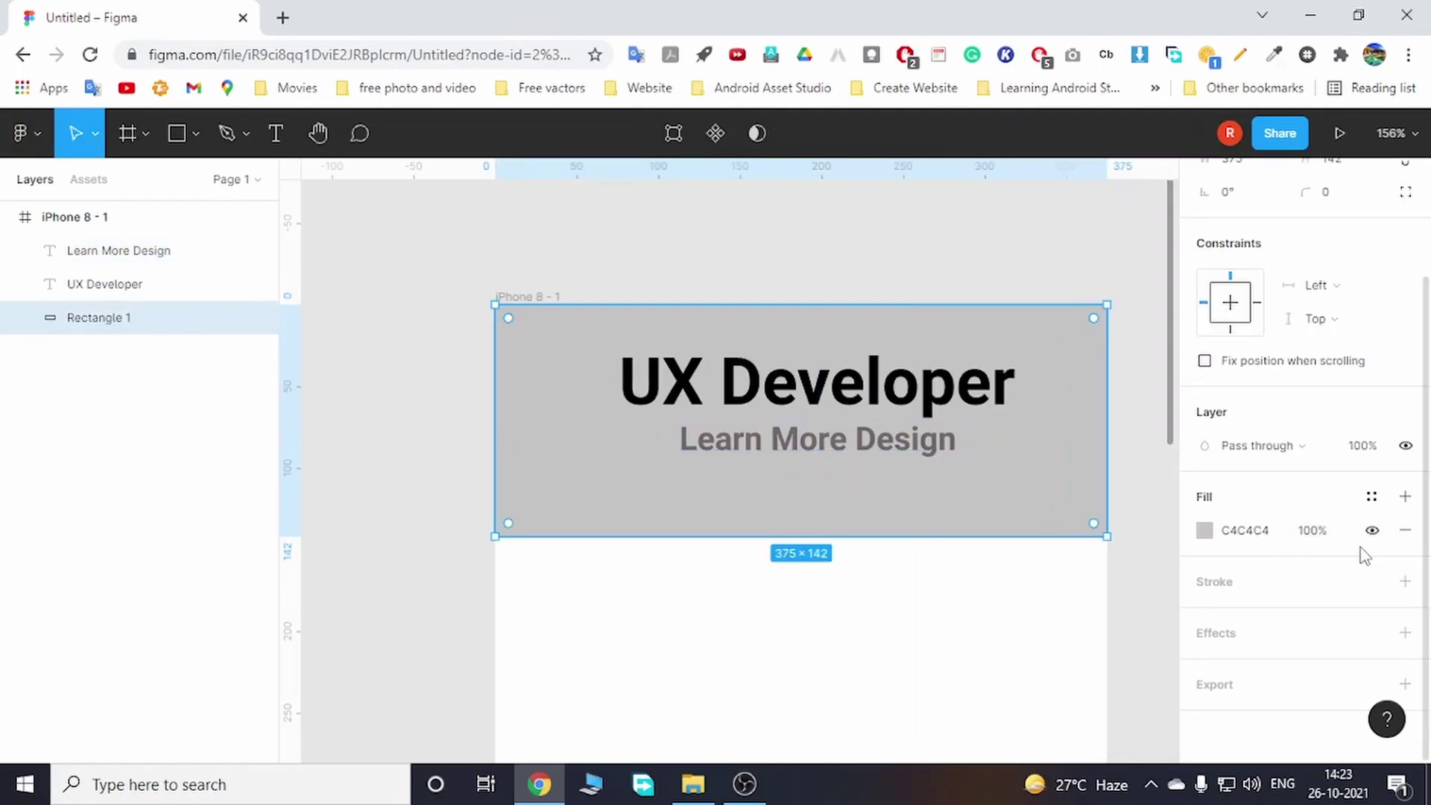
{"action": "left_click", "coordinate": [1204, 531]}
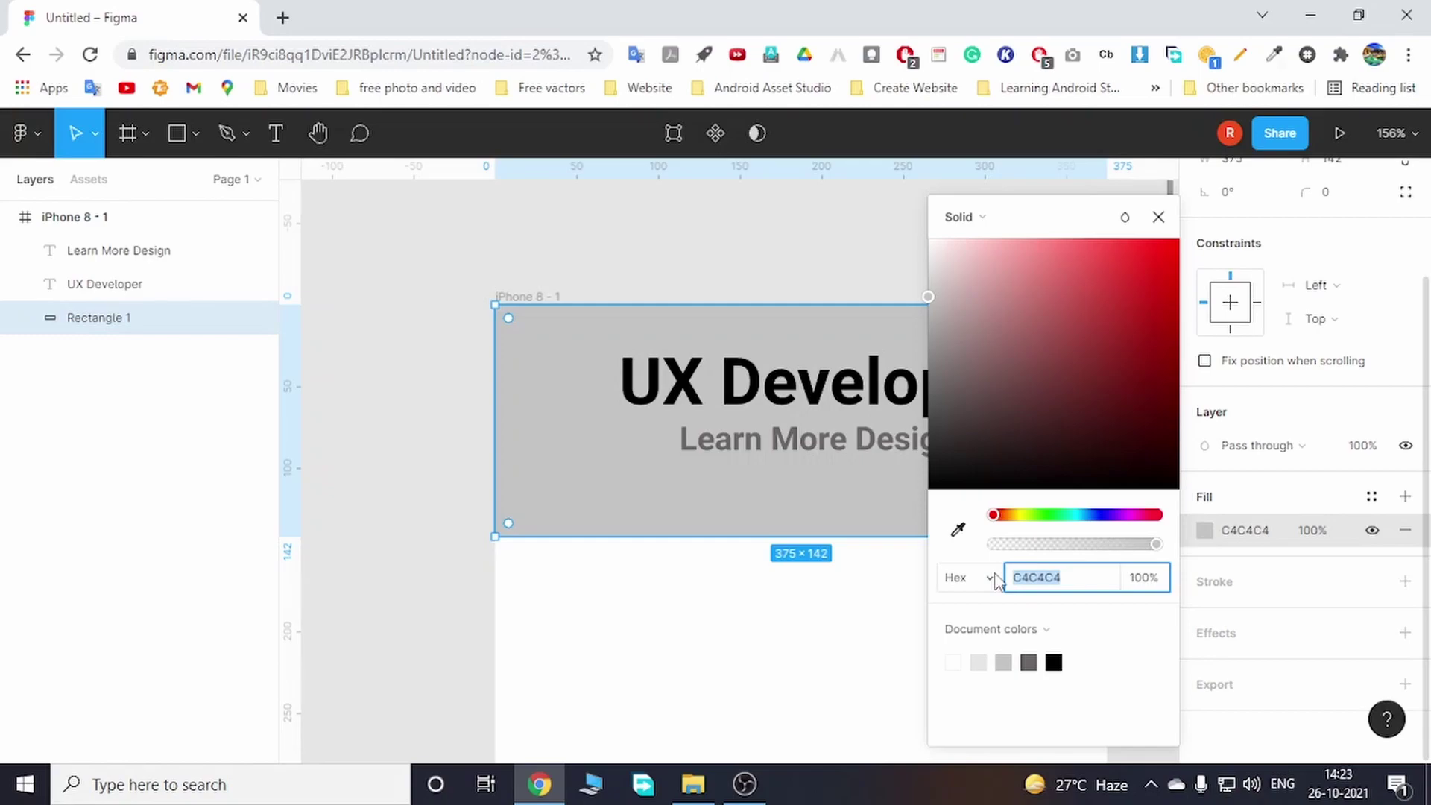
{"action": "type", "text": "C81148"}
{"action": "key", "text": "Return"}
{"action": "left_click", "coordinate": [717, 650]}
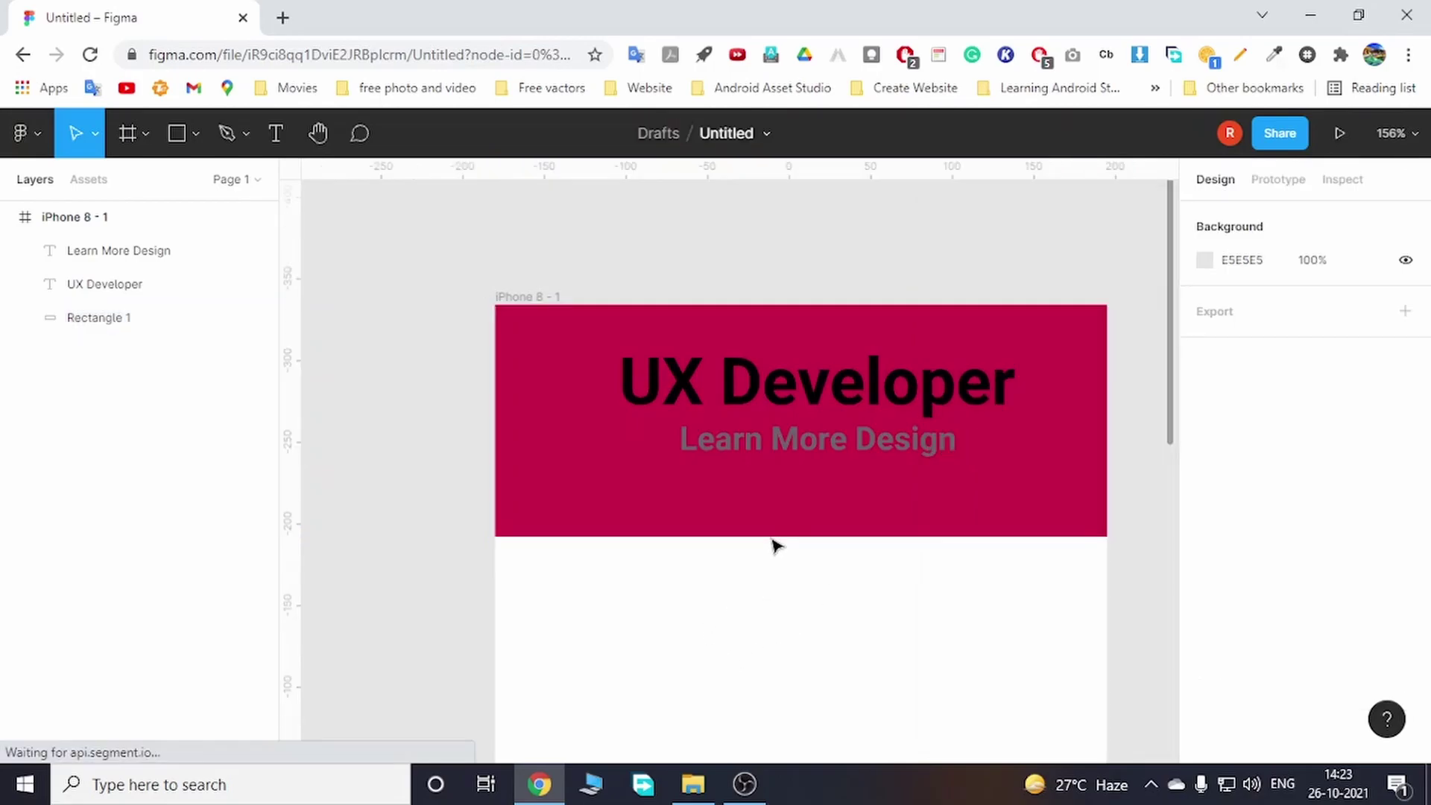
Step: Make the UX Developer heading white
{"action": "left_click", "coordinate": [842, 458]}
{"action": "left_click", "coordinate": [898, 376]}
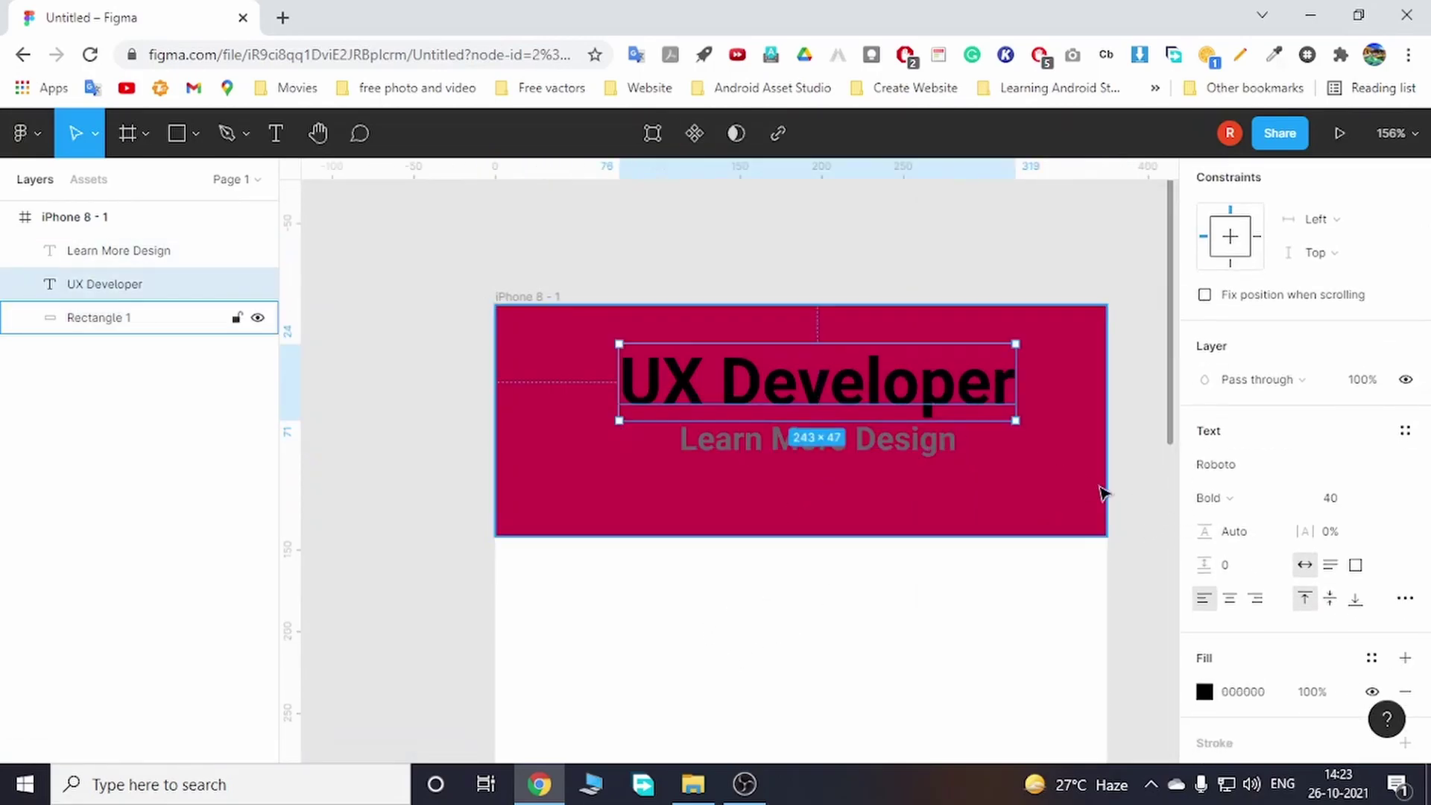
{"action": "left_click", "coordinate": [1204, 692]}
{"action": "left_click_drag", "start_coordinate": [1036, 290], "coordinate": [905, 226]}
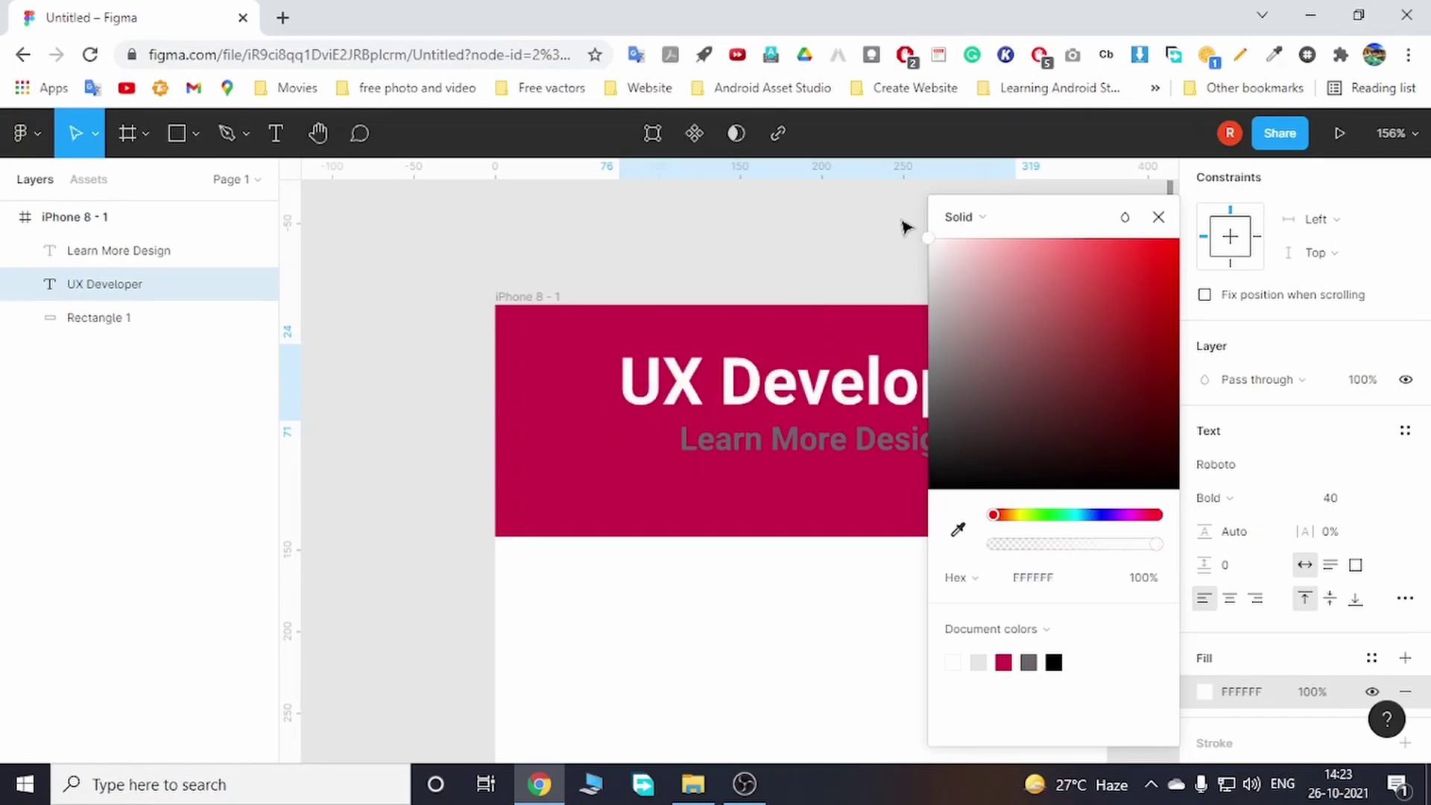
Step: Lighten the Learn More Design subtitle to a pale grey
{"action": "left_click", "coordinate": [745, 440]}
{"action": "left_click", "coordinate": [1205, 692]}
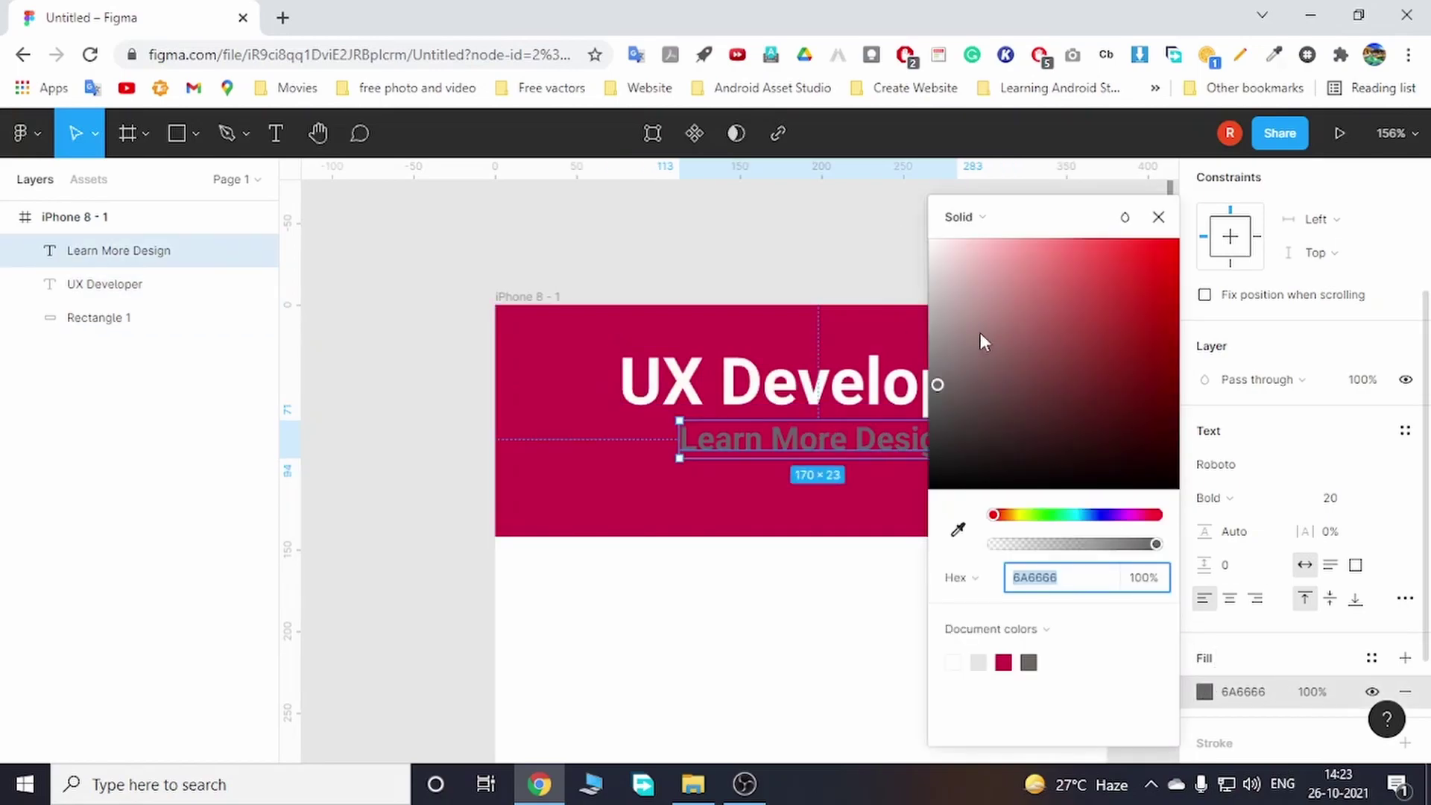
{"action": "left_click_drag", "start_coordinate": [980, 333], "coordinate": [936, 314]}
{"action": "left_click", "coordinate": [755, 273]}
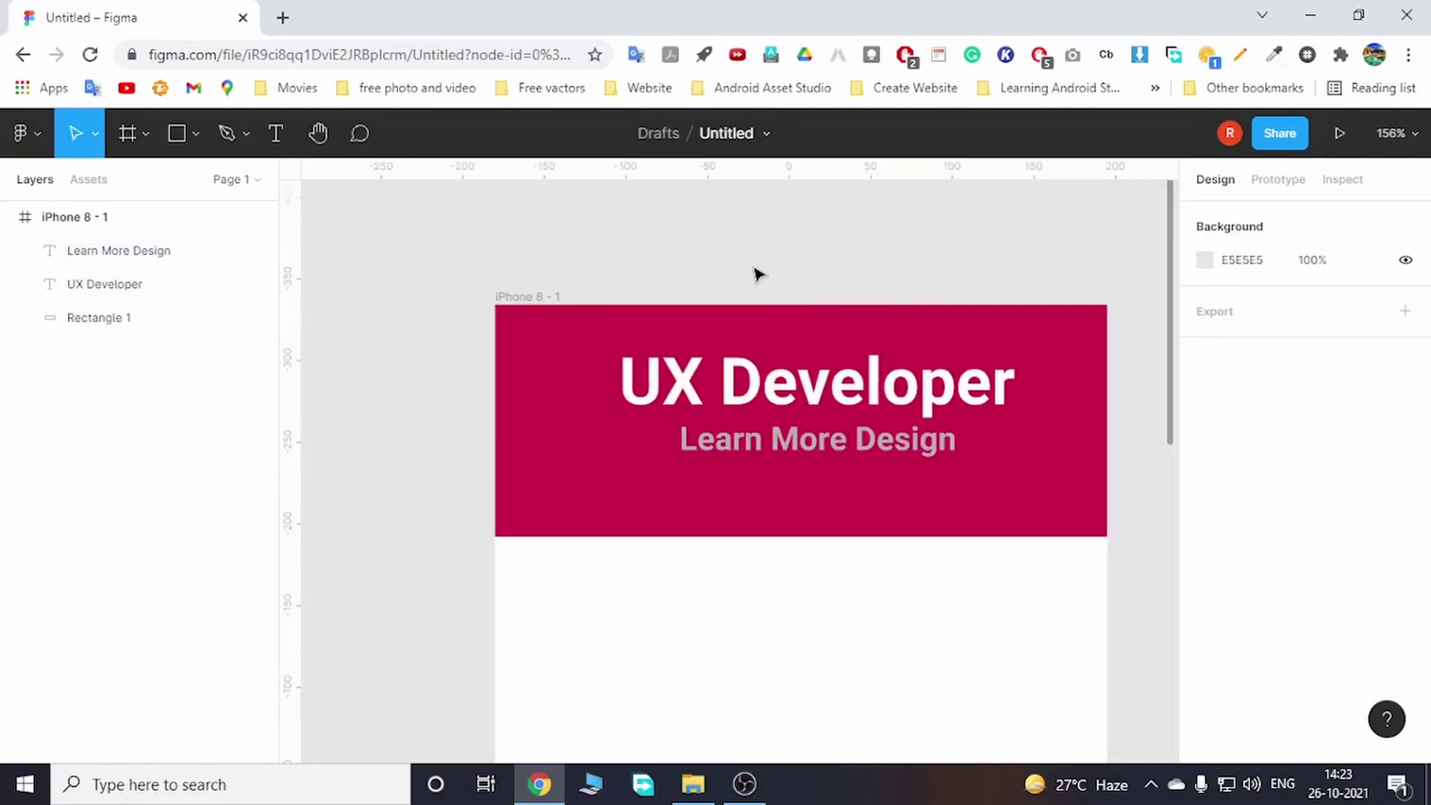
Step: Draw a grey 298×497 card below the crimson banner, centred horizontally in the frame
{"action": "scroll", "coordinate": [849, 479], "scroll_direction": "down", "scroll_amount": 5}
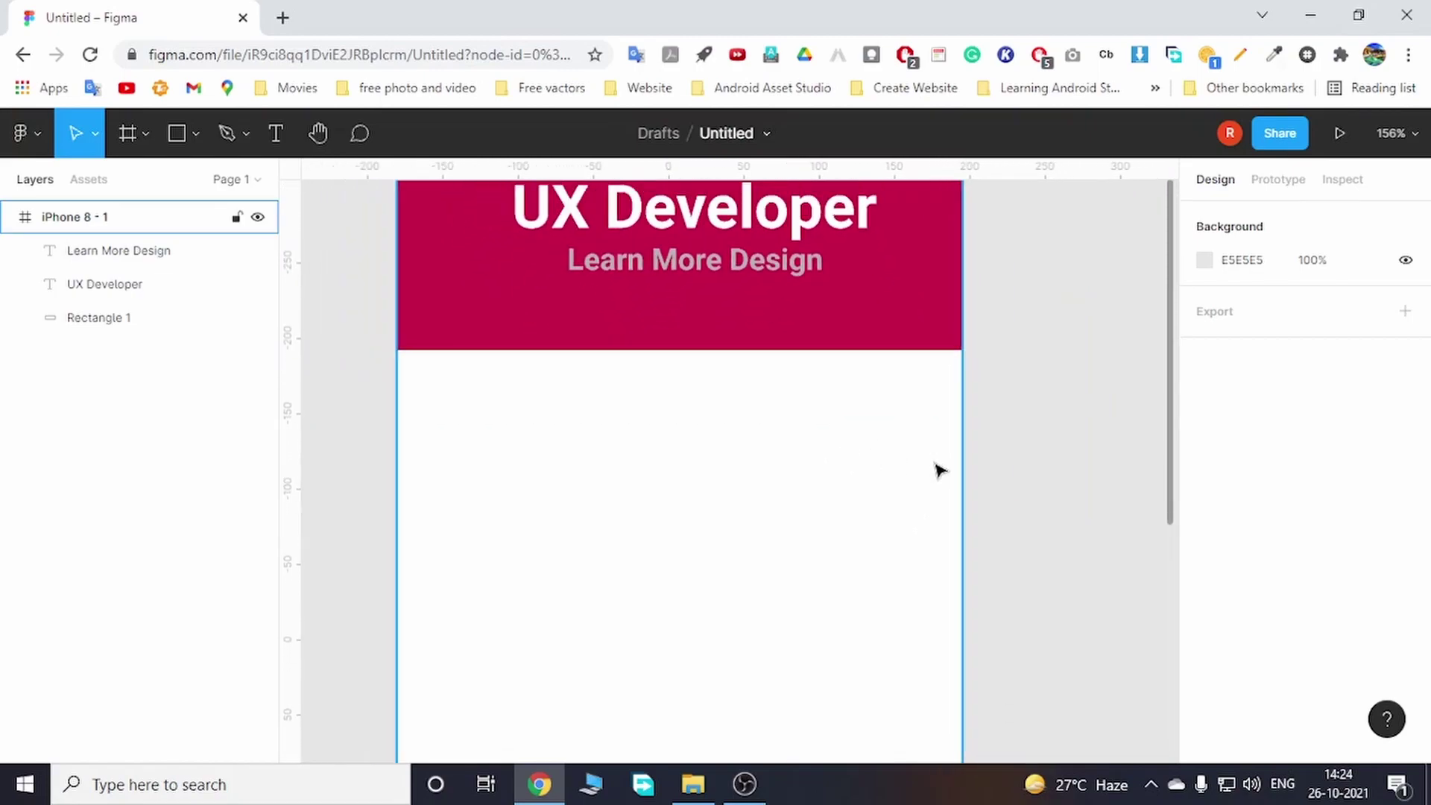
{"action": "scroll", "coordinate": [939, 470], "scroll_direction": "down", "scroll_amount": 5, "text": "ctrl"}
{"action": "left_click_drag", "start_coordinate": [1100, 514], "coordinate": [1069, 412]}
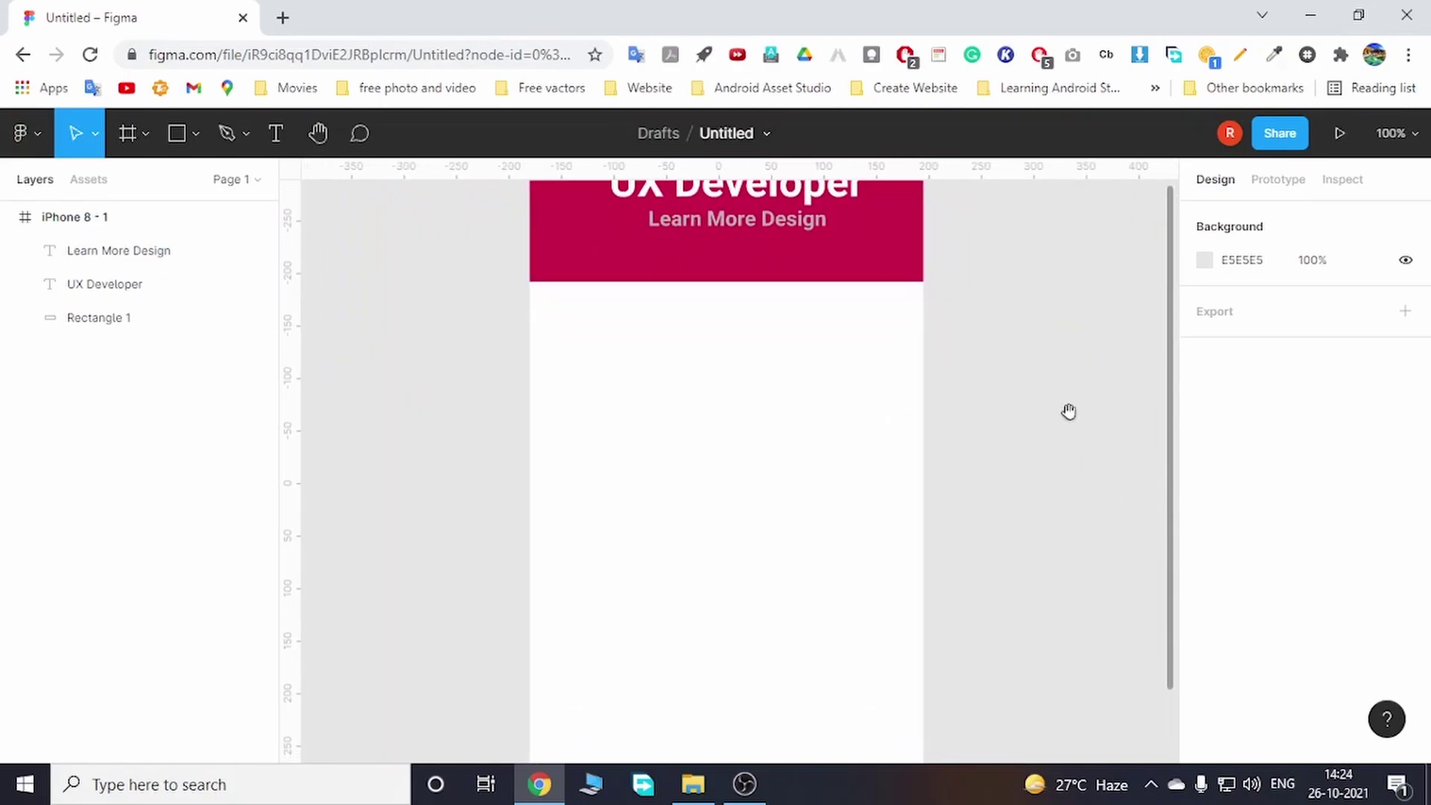
{"action": "key", "text": "r"}
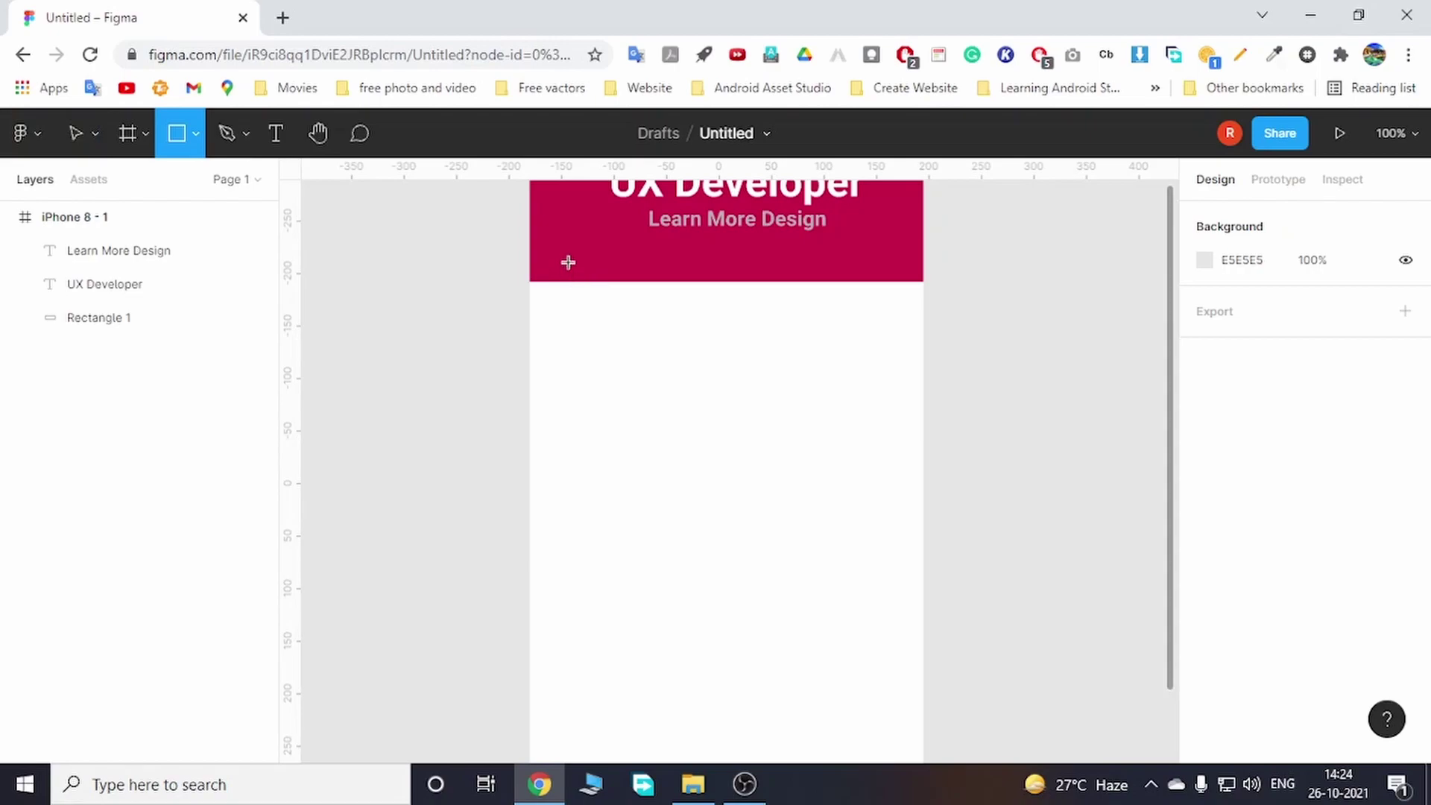
{"action": "mouse_move", "coordinate": [568, 262]}
{"action": "left_mouse_down"}
{"action": "mouse_move", "coordinate": [865, 764]}
{"action": "mouse_move", "coordinate": [882, 592]}
{"action": "left_mouse_up"}
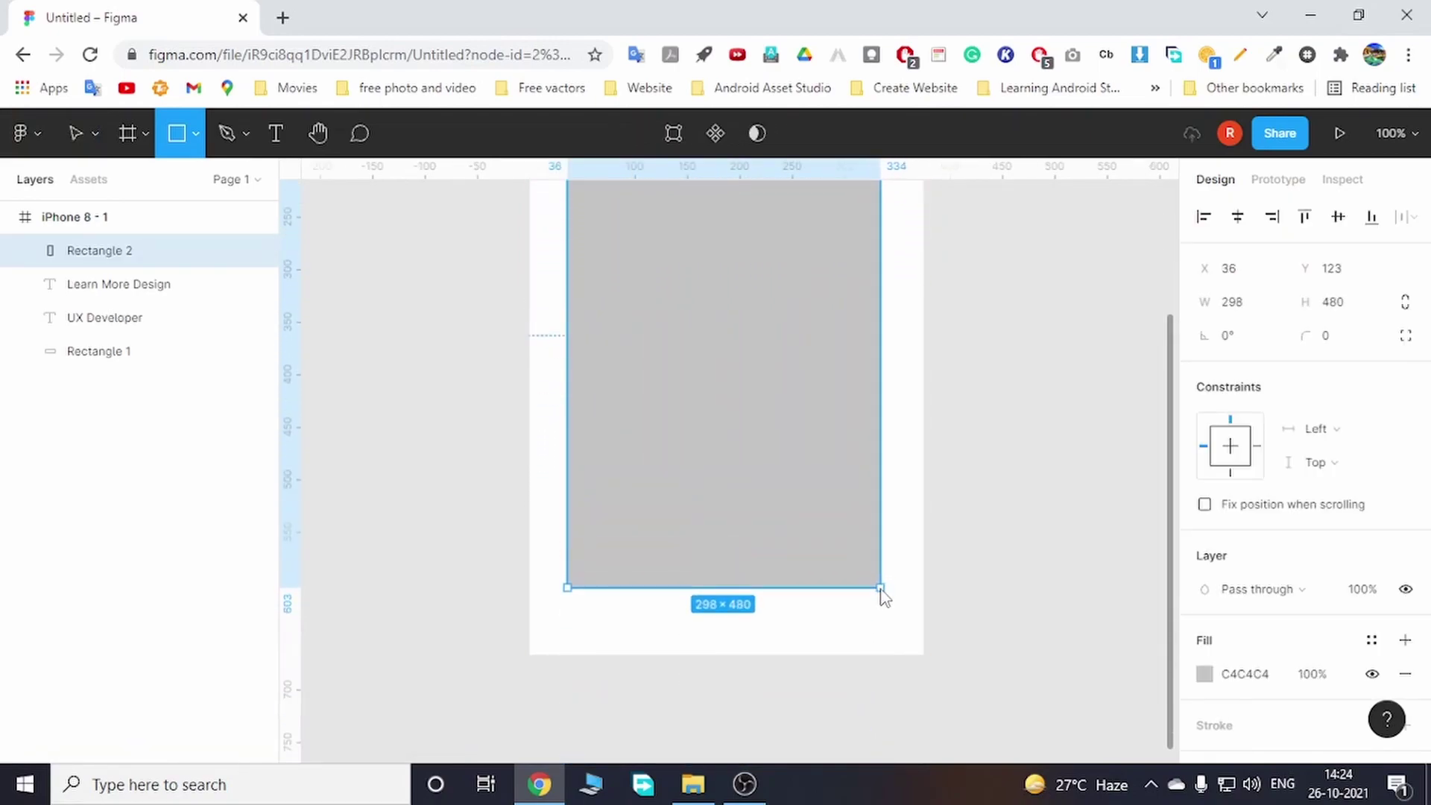
{"action": "scroll", "coordinate": [977, 536], "scroll_direction": "down", "scroll_amount": 5}
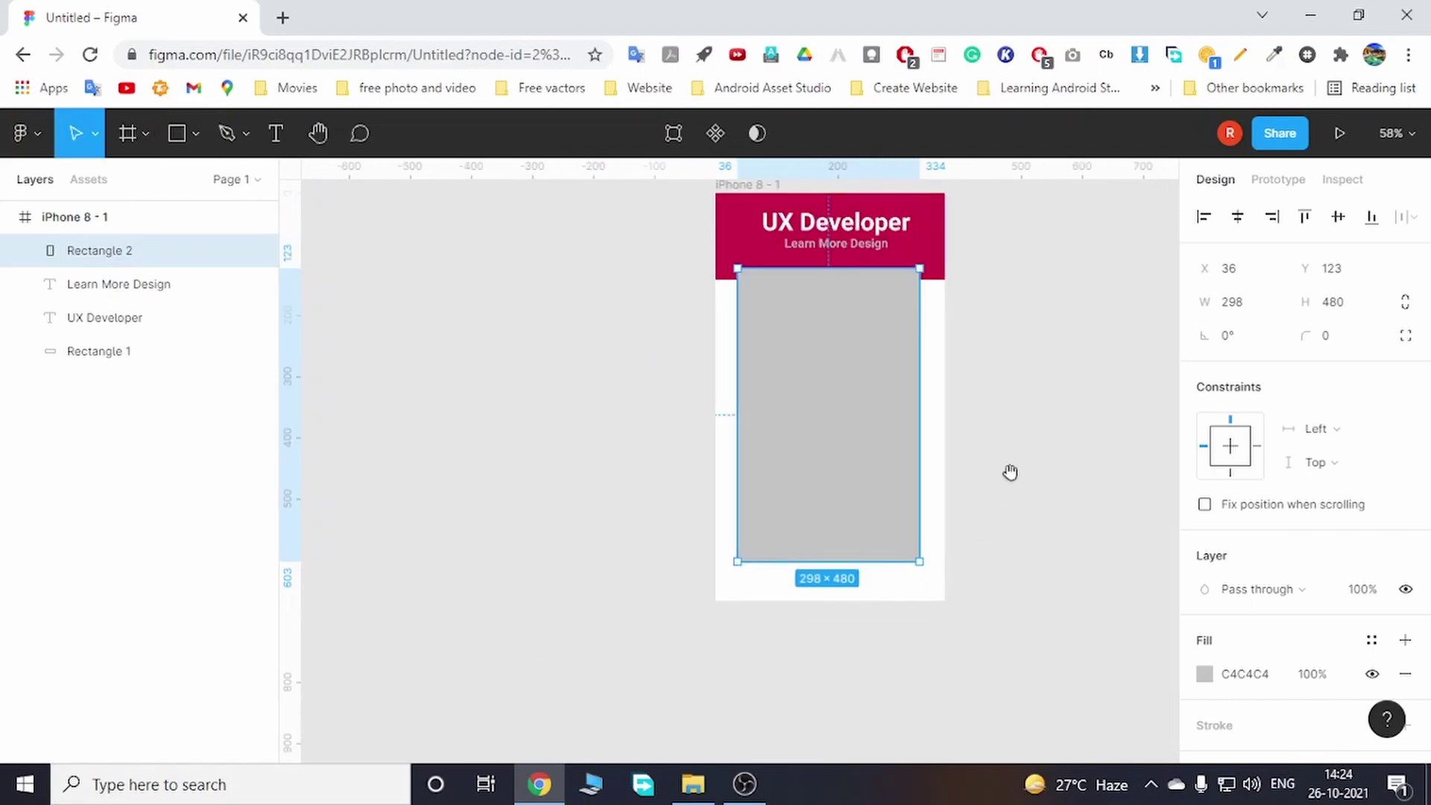
{"action": "left_click_drag", "start_coordinate": [734, 472], "coordinate": [734, 468]}
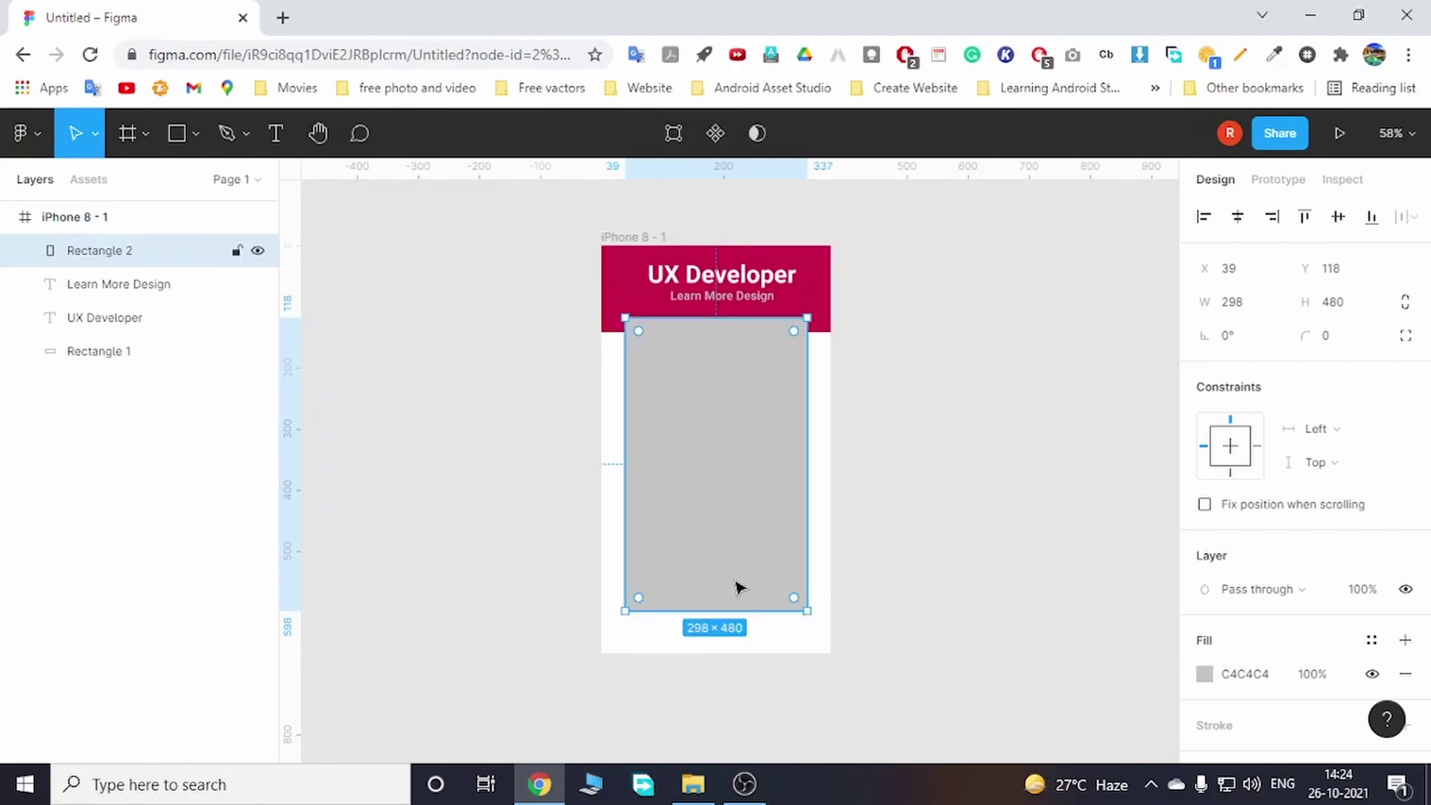
{"action": "left_click_drag", "start_coordinate": [727, 607], "coordinate": [728, 620]}
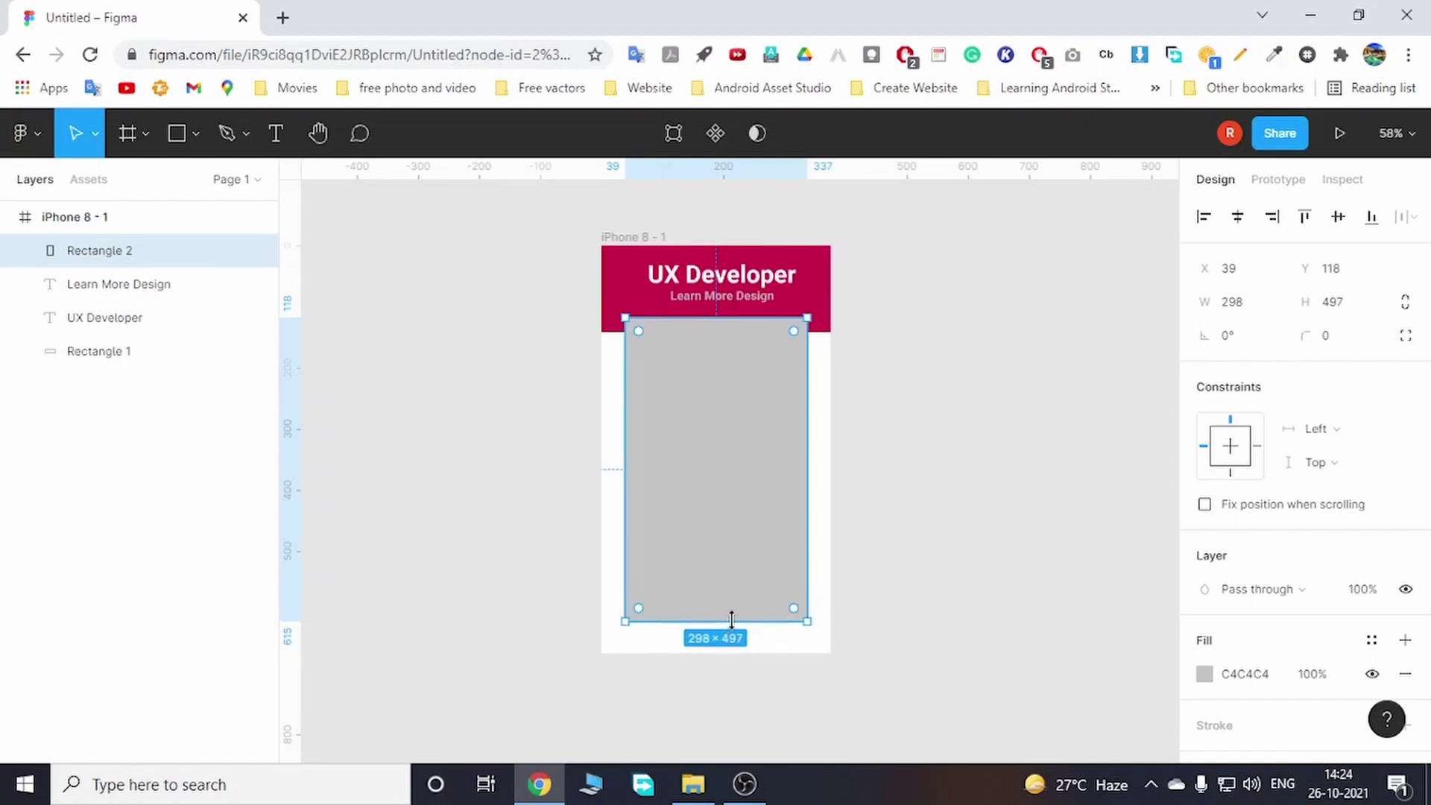
Step: Change the card's fill to white
{"action": "scroll", "coordinate": [1286, 616], "scroll_direction": "down", "scroll_amount": 2}
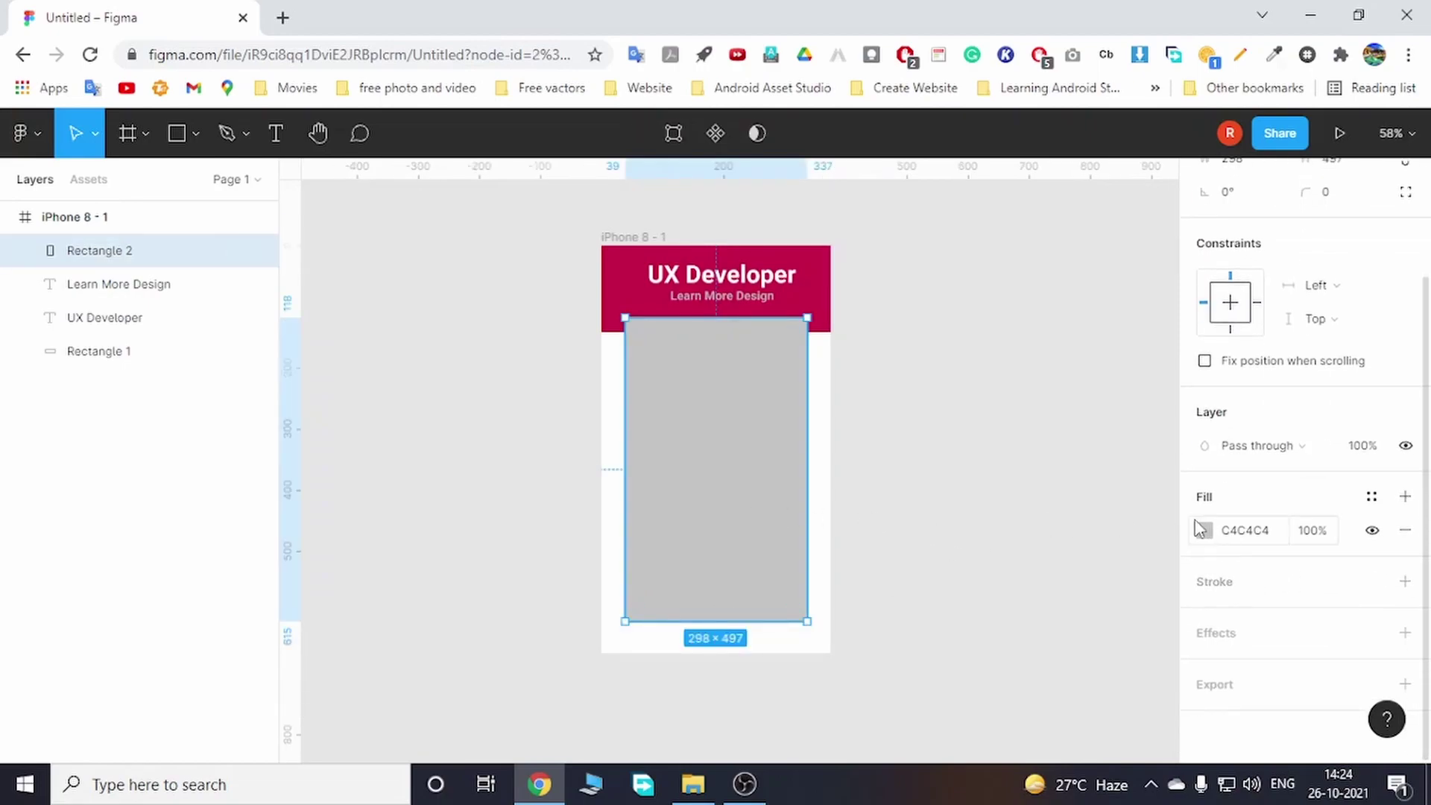
{"action": "left_click", "coordinate": [1204, 529]}
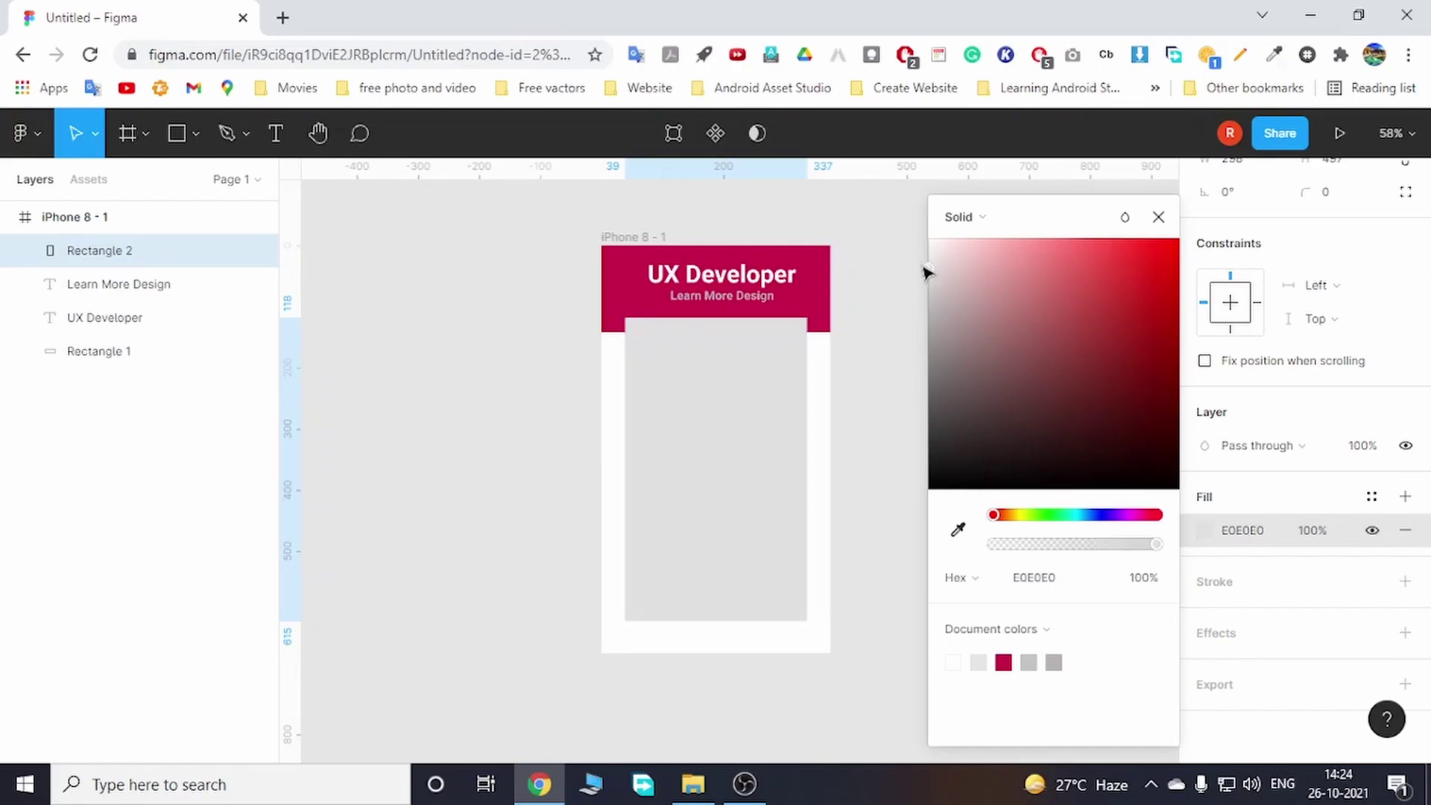
{"action": "left_click_drag", "start_coordinate": [927, 268], "coordinate": [922, 237]}
Step: Add a drop shadow to the card with X 5, Y 5 and blur 10
{"action": "left_click", "coordinate": [1211, 633]}
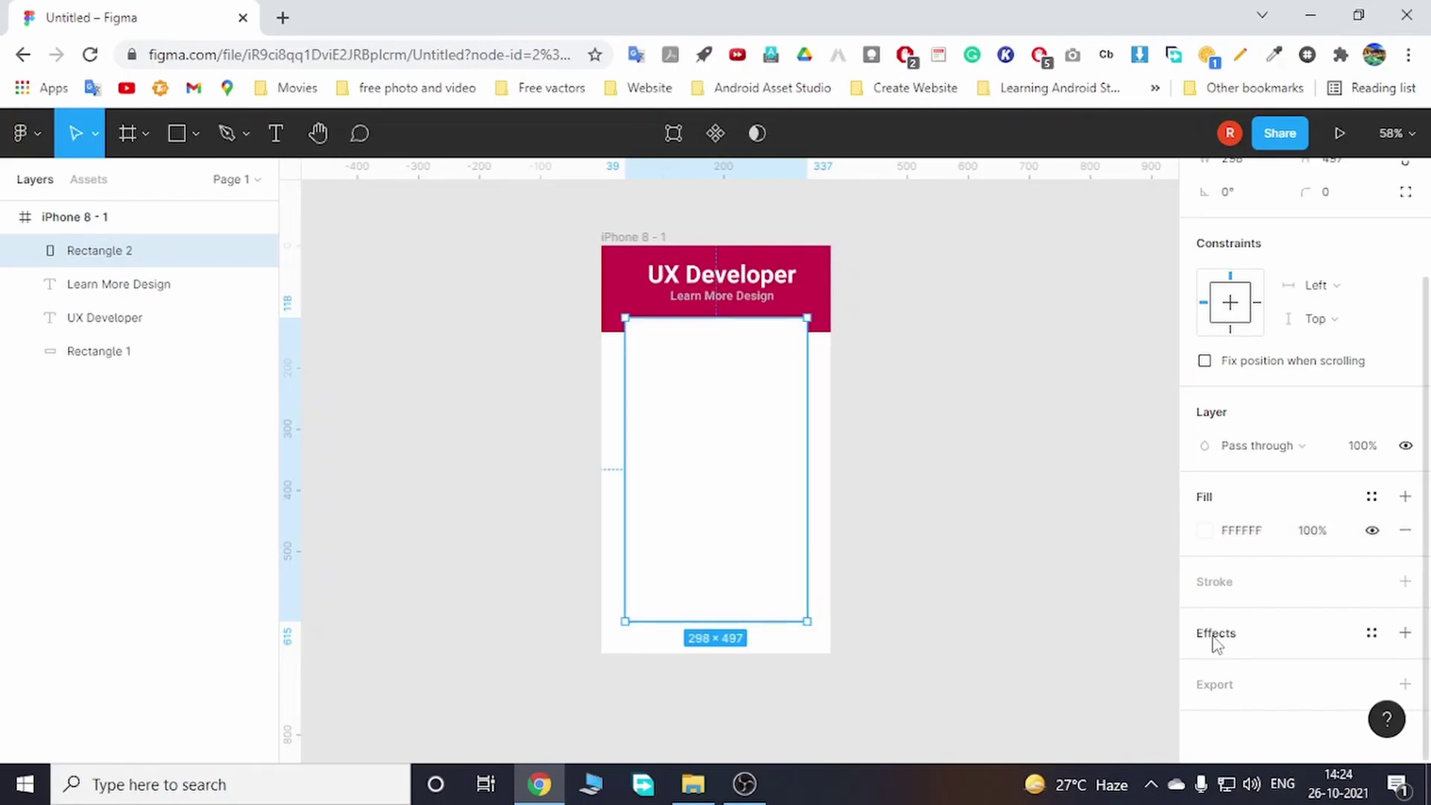
{"action": "left_click", "coordinate": [1205, 666]}
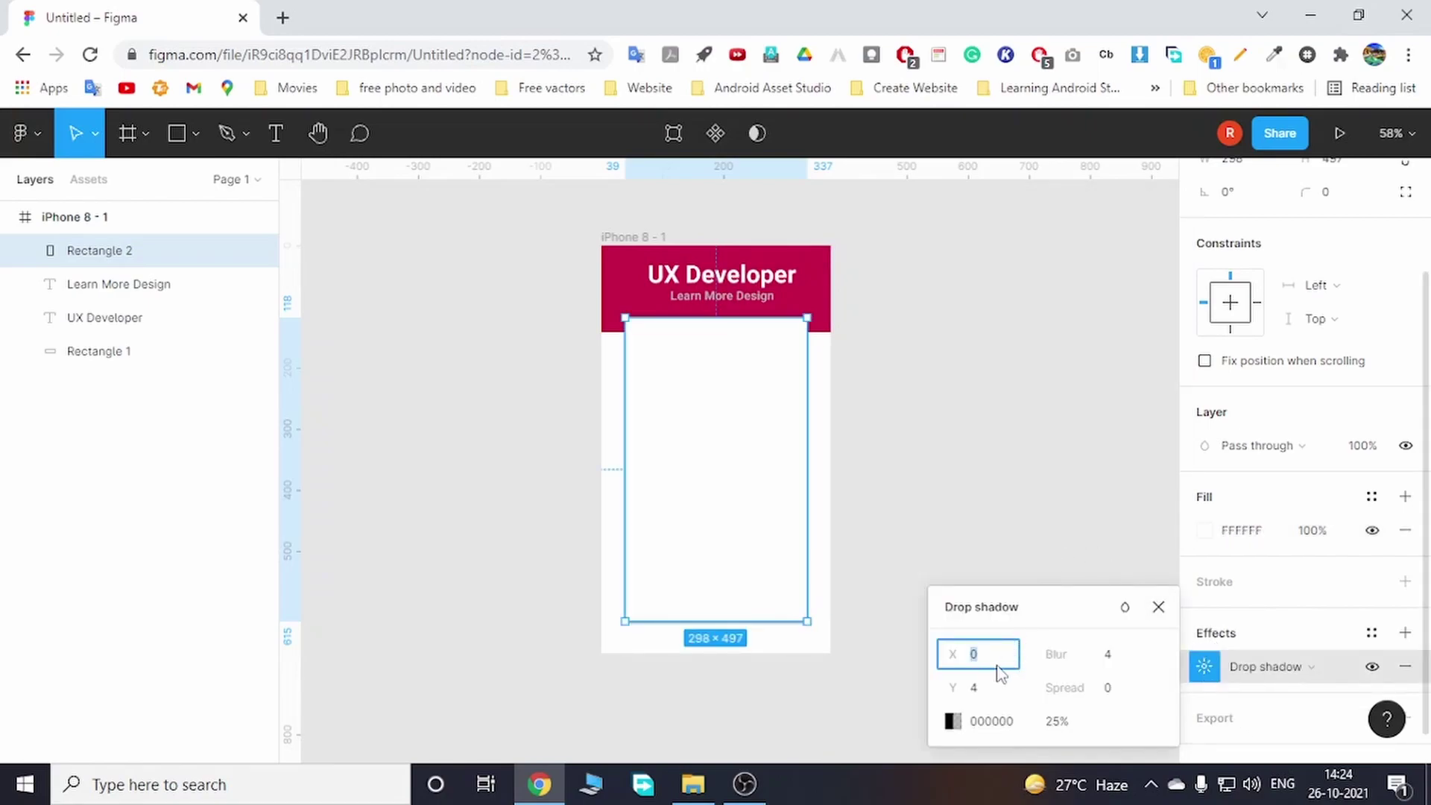
{"action": "key", "text": "Tab"}
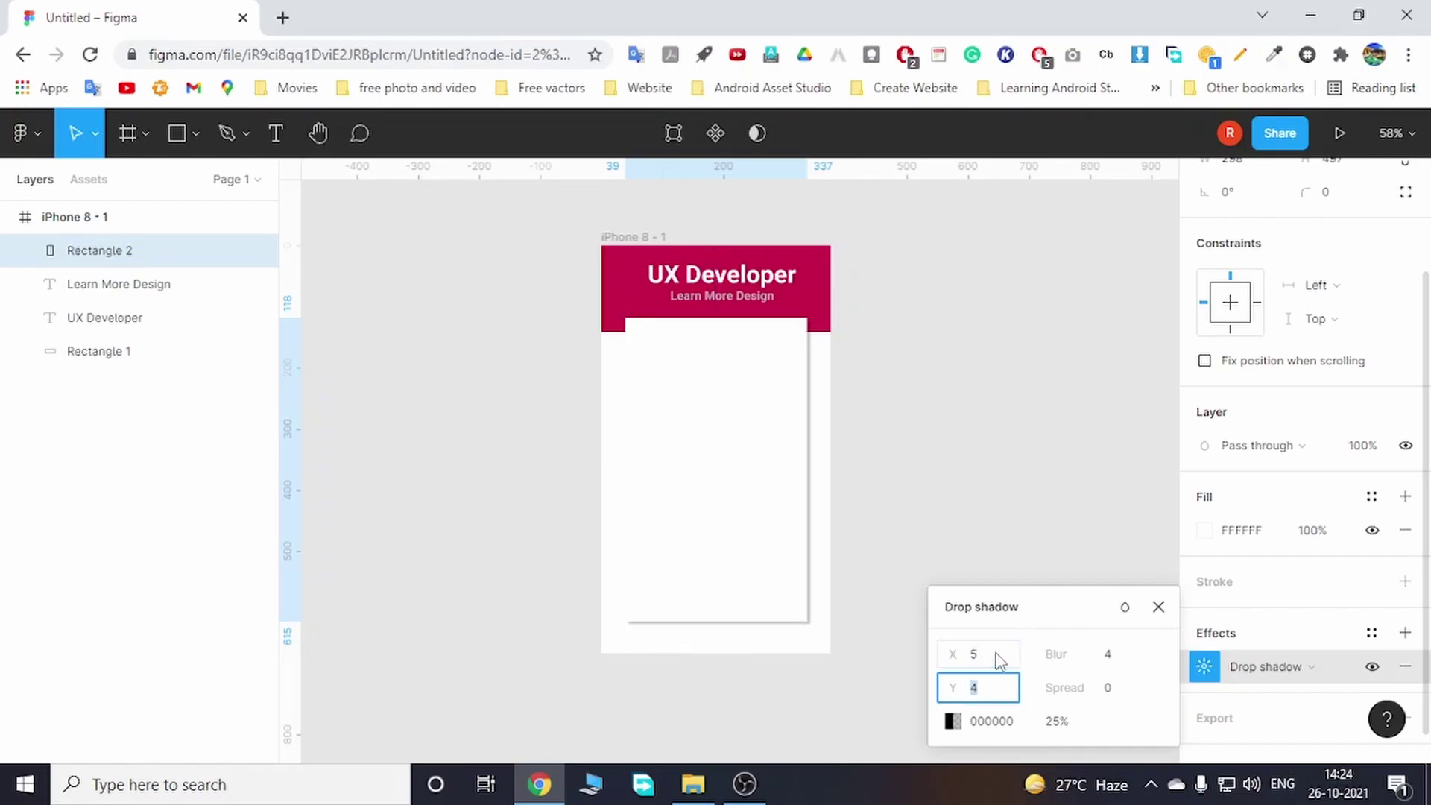
{"action": "type", "text": "5"}
{"action": "key", "text": "Tab"}
{"action": "type", "text": "10"}
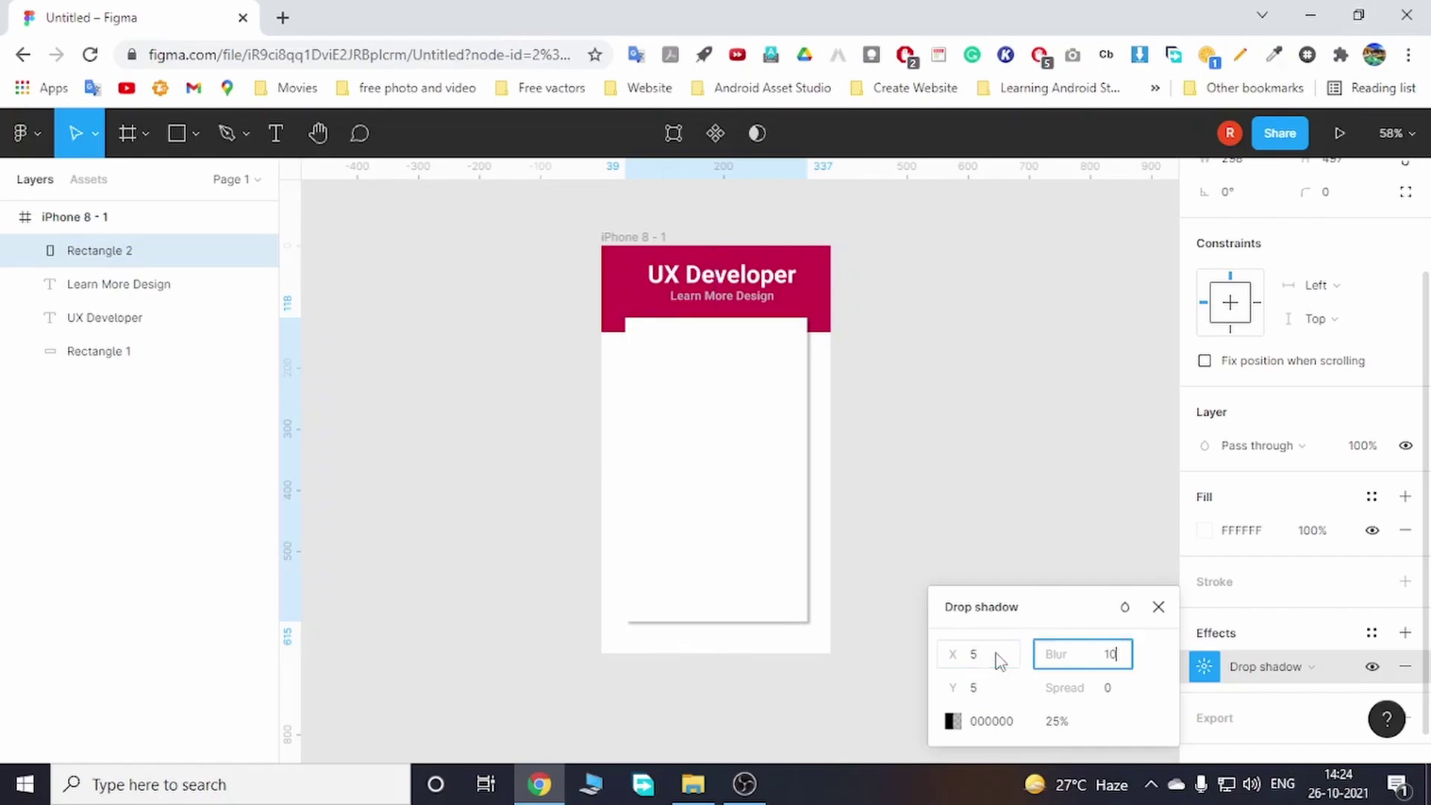
{"action": "key", "text": "Tab"}
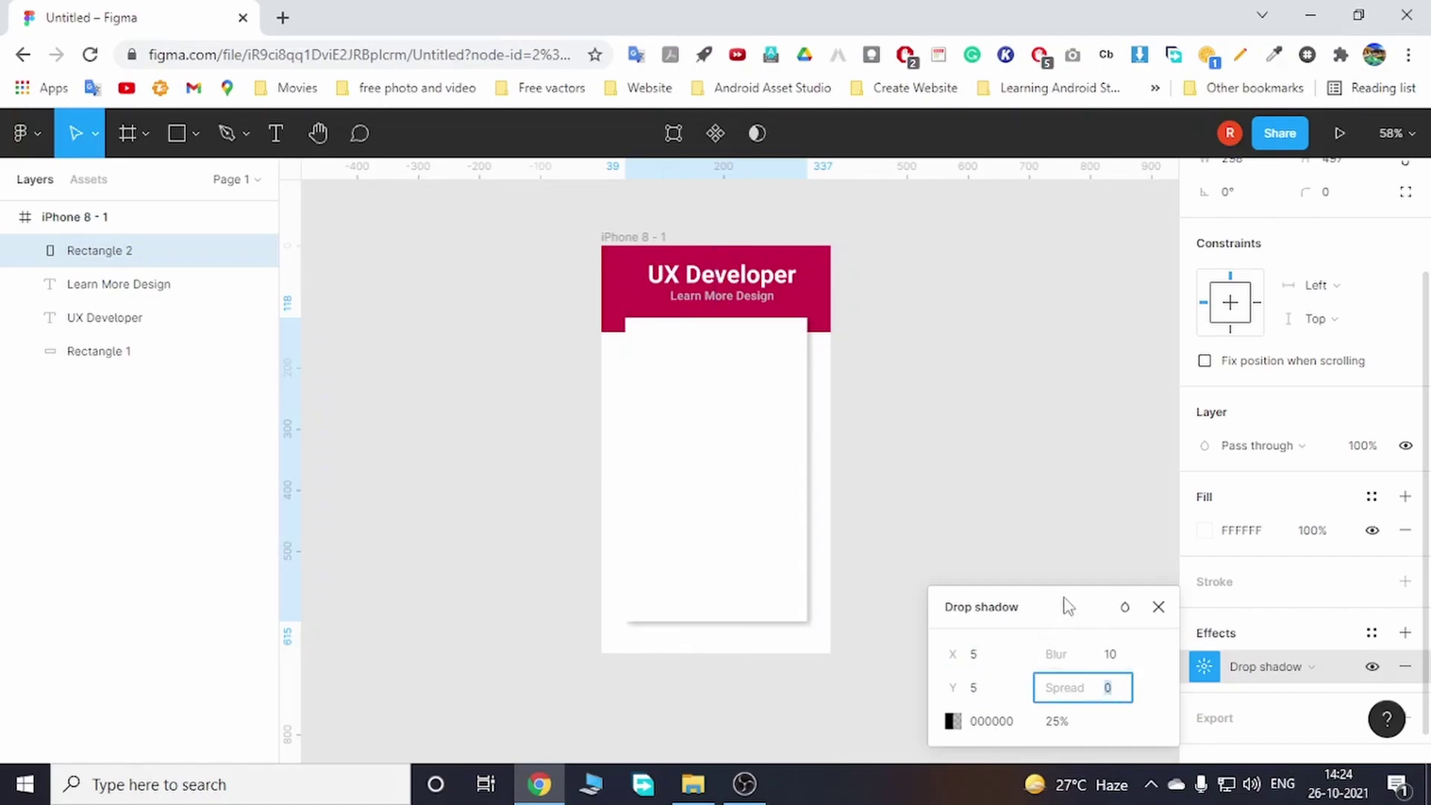
{"action": "left_click", "coordinate": [1113, 569]}
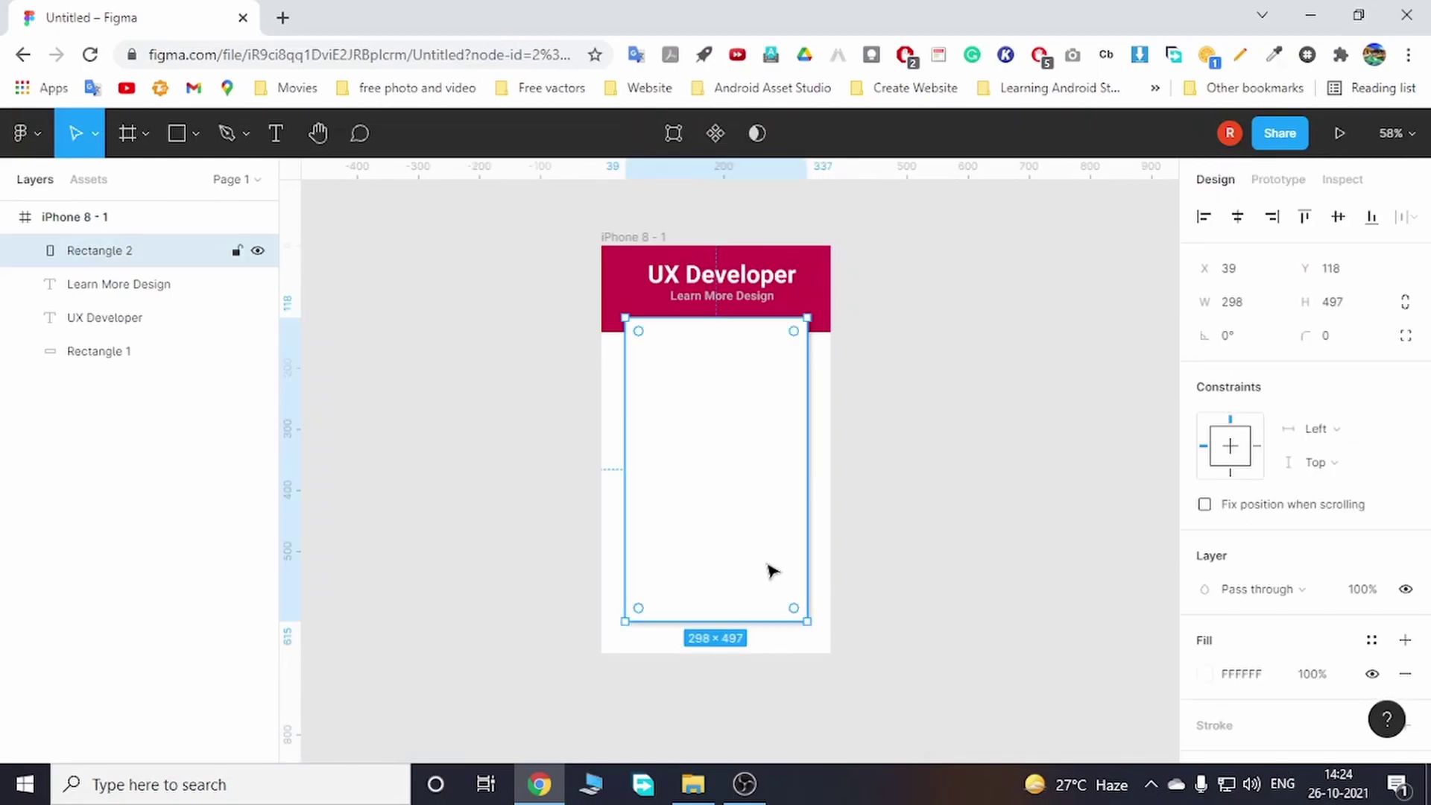
{"action": "left_click", "coordinate": [761, 664]}
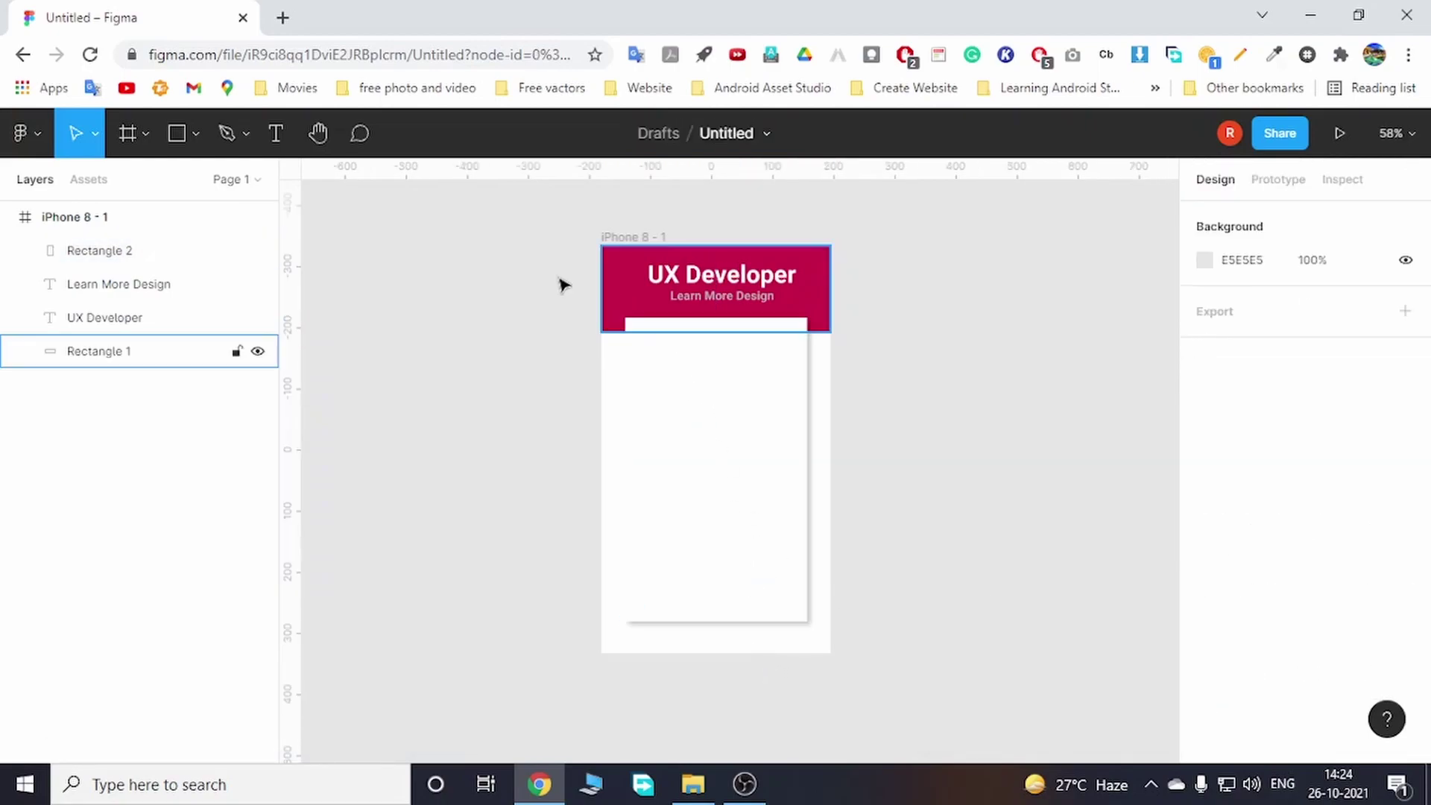
Step: Draw a 375×35 full-width bar along the frame's bottom edge
{"action": "left_click", "coordinate": [179, 133]}
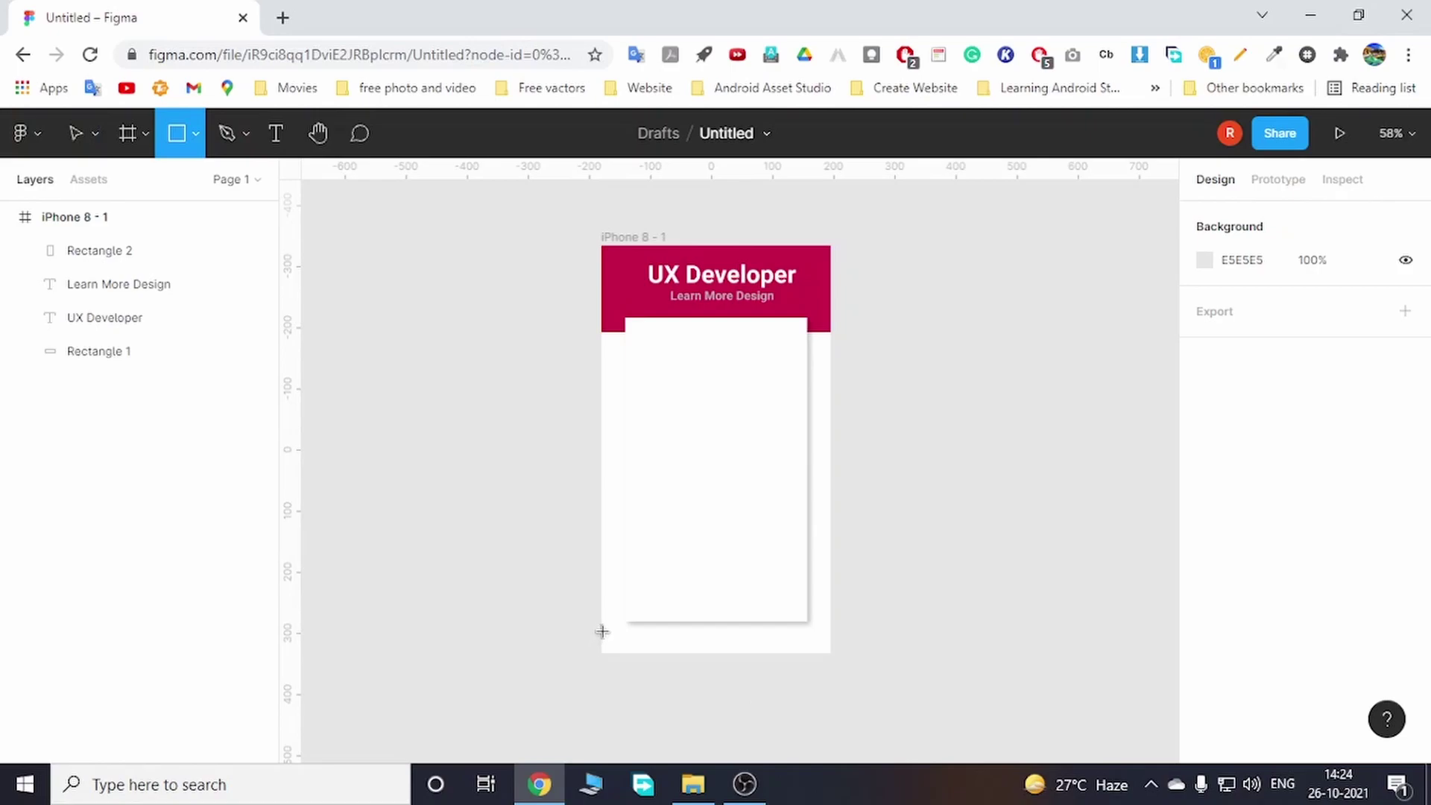
{"action": "scroll", "coordinate": [602, 631], "scroll_direction": "up", "scroll_amount": 3}
{"action": "scroll", "coordinate": [603, 629], "scroll_direction": "up", "scroll_amount": 1}
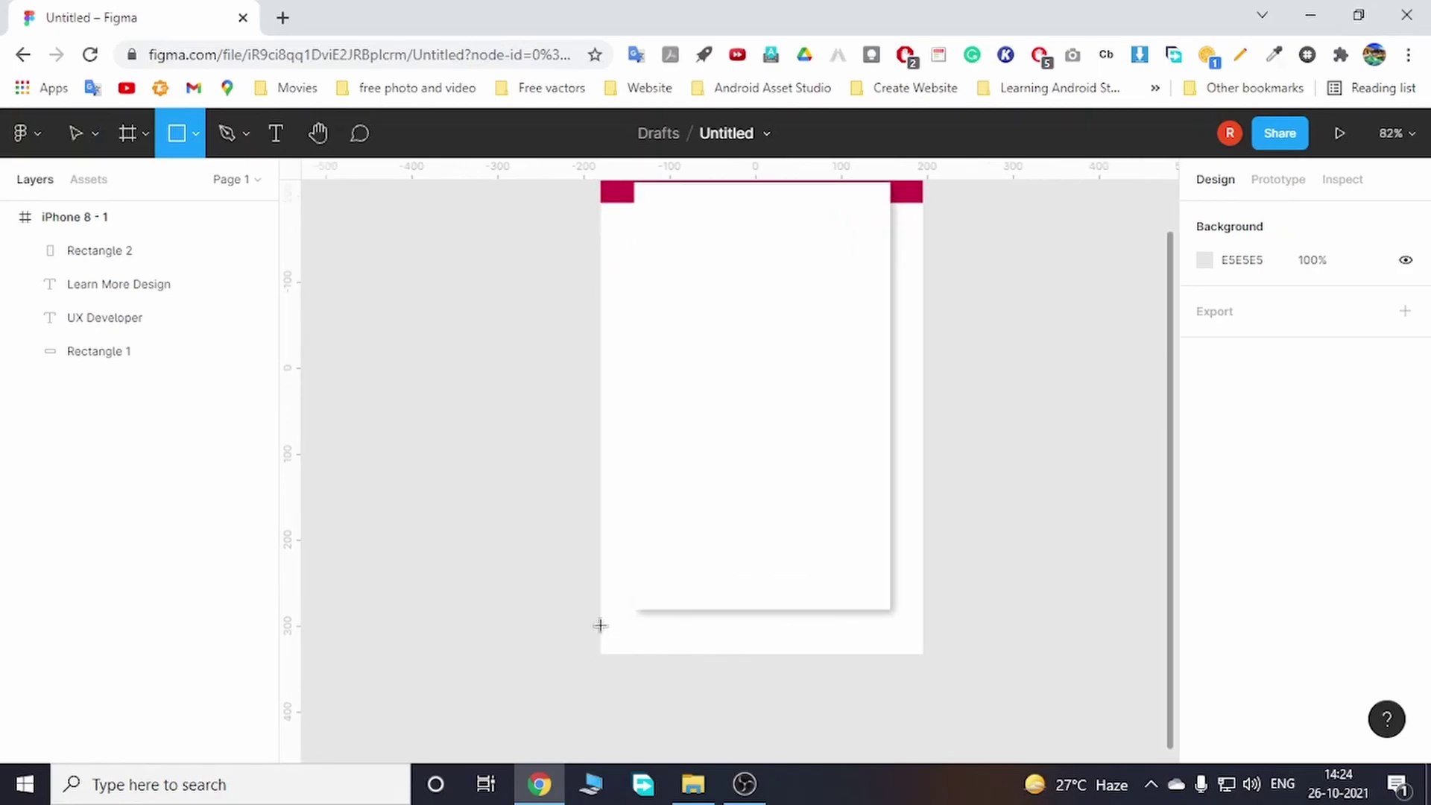
{"action": "left_click_drag", "start_coordinate": [603, 624], "coordinate": [924, 654]}
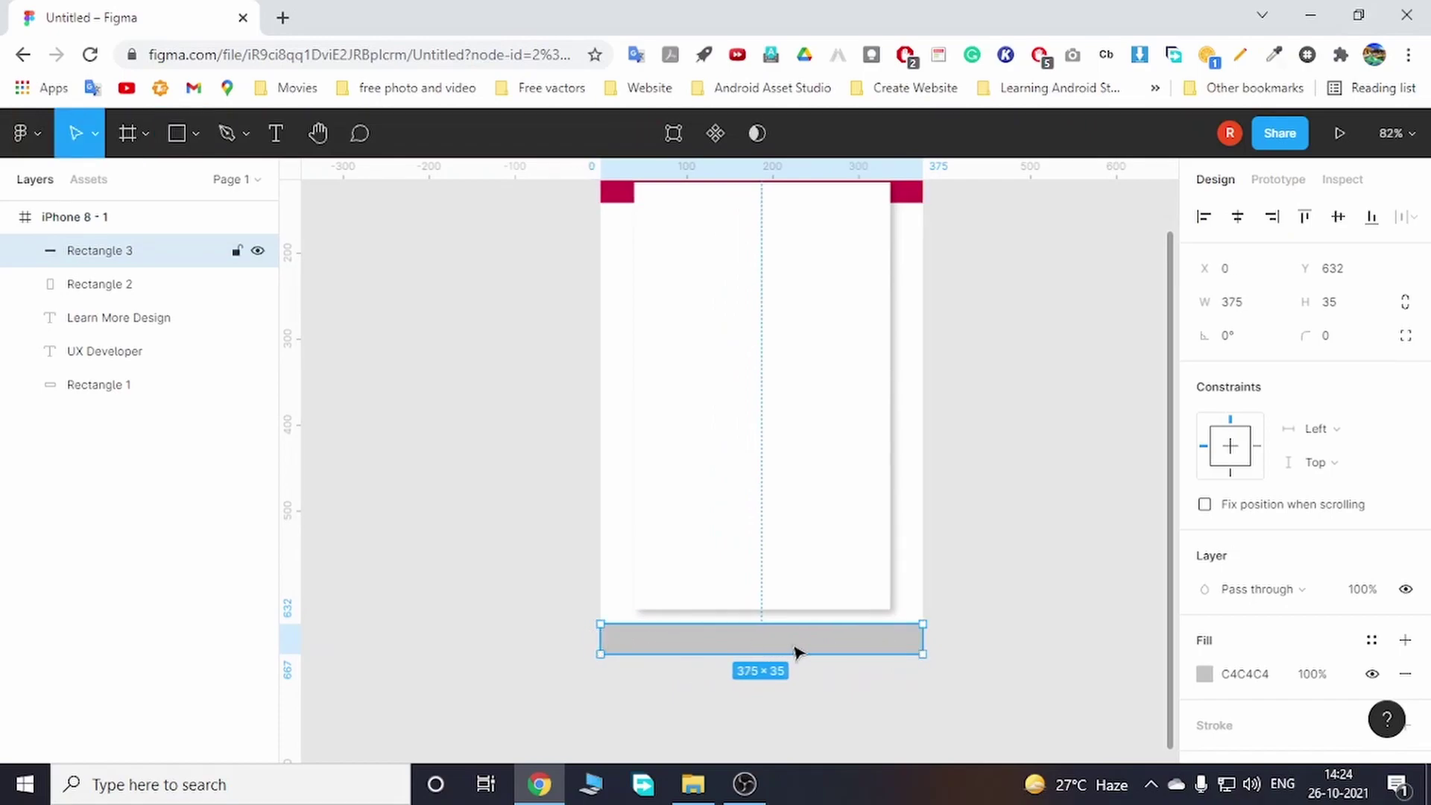
Step: Fill the bottom bar with teal 1DD0B0
{"action": "left_click", "coordinate": [1042, 628]}
{"action": "left_click", "coordinate": [857, 639]}
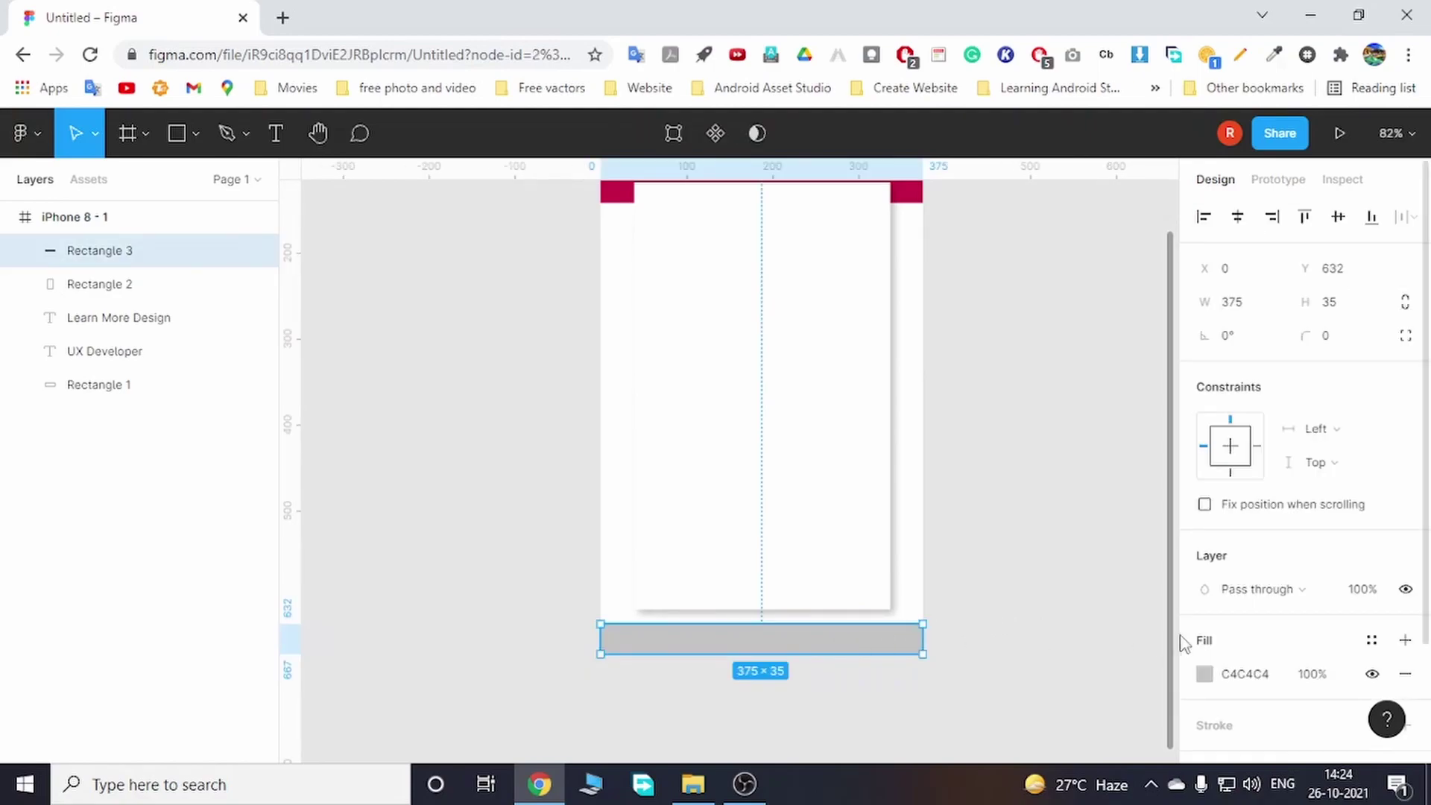
{"action": "left_click", "coordinate": [1205, 673]}
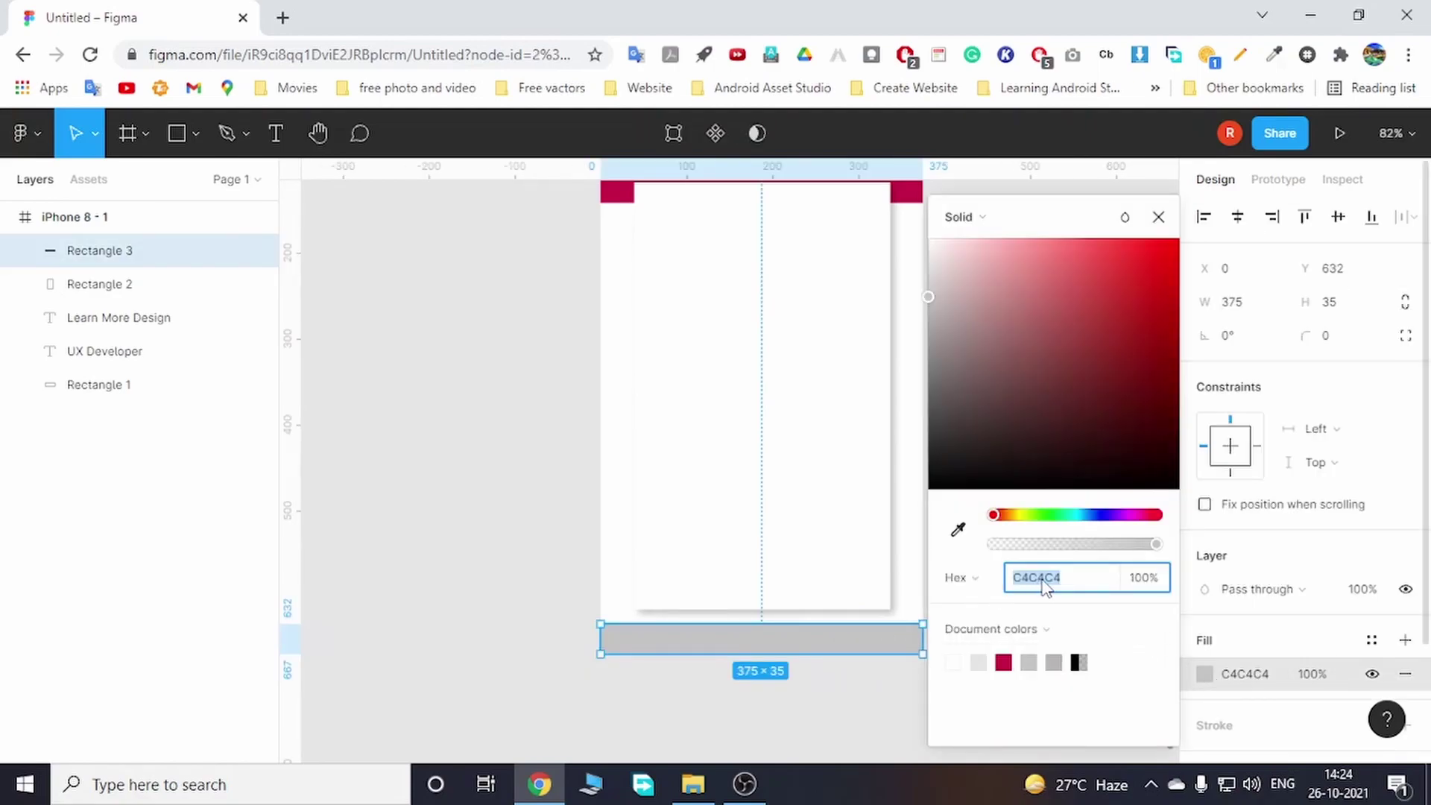
{"action": "type", "text": "1DD0B0"}
{"action": "key", "text": "Return"}
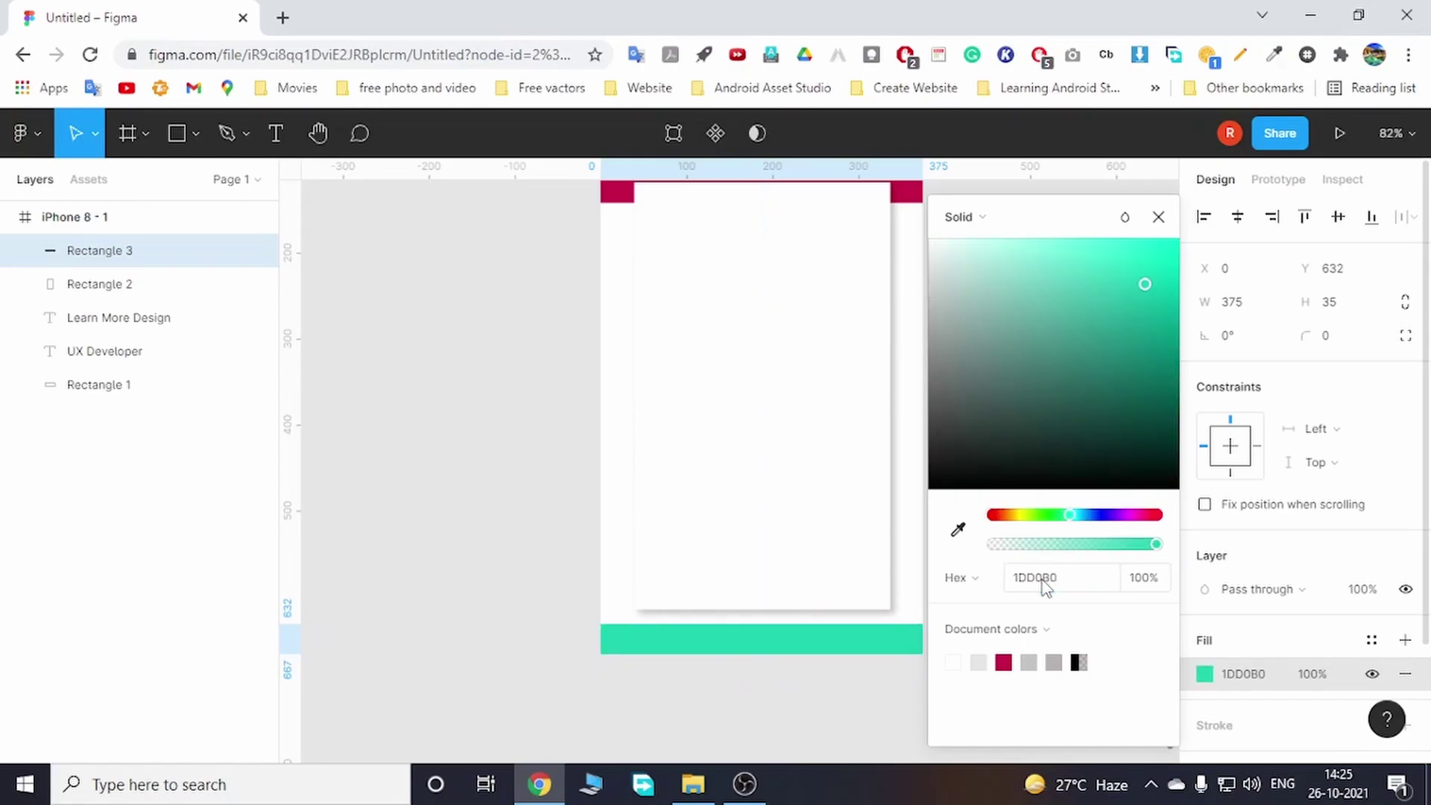
{"action": "left_click", "coordinate": [835, 706]}
Step: Draw a grey 246×37 input box near the top of the white card
{"action": "scroll", "coordinate": [909, 612], "scroll_direction": "up", "scroll_amount": 1}
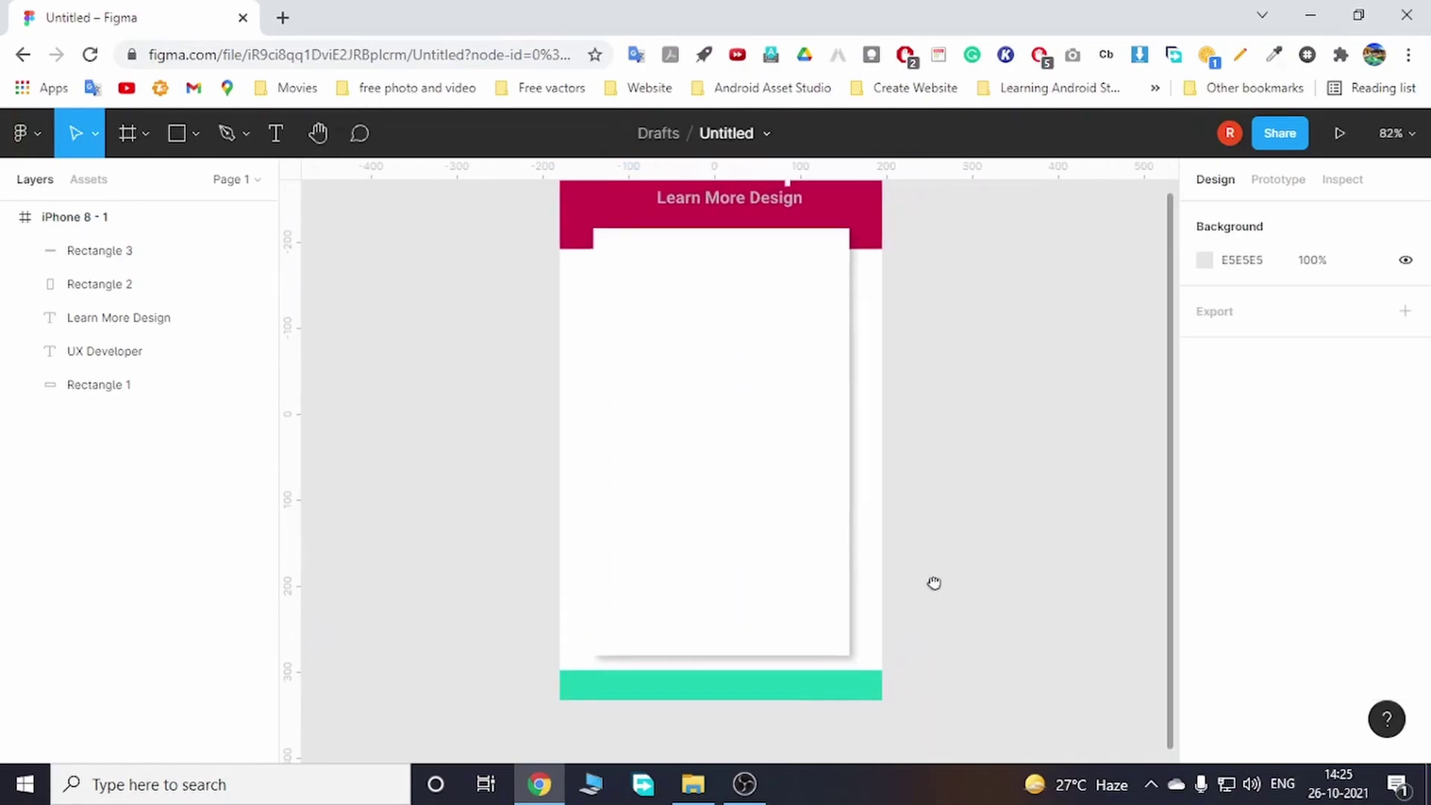
{"action": "left_click", "coordinate": [789, 520]}
{"action": "left_click", "coordinate": [177, 134]}
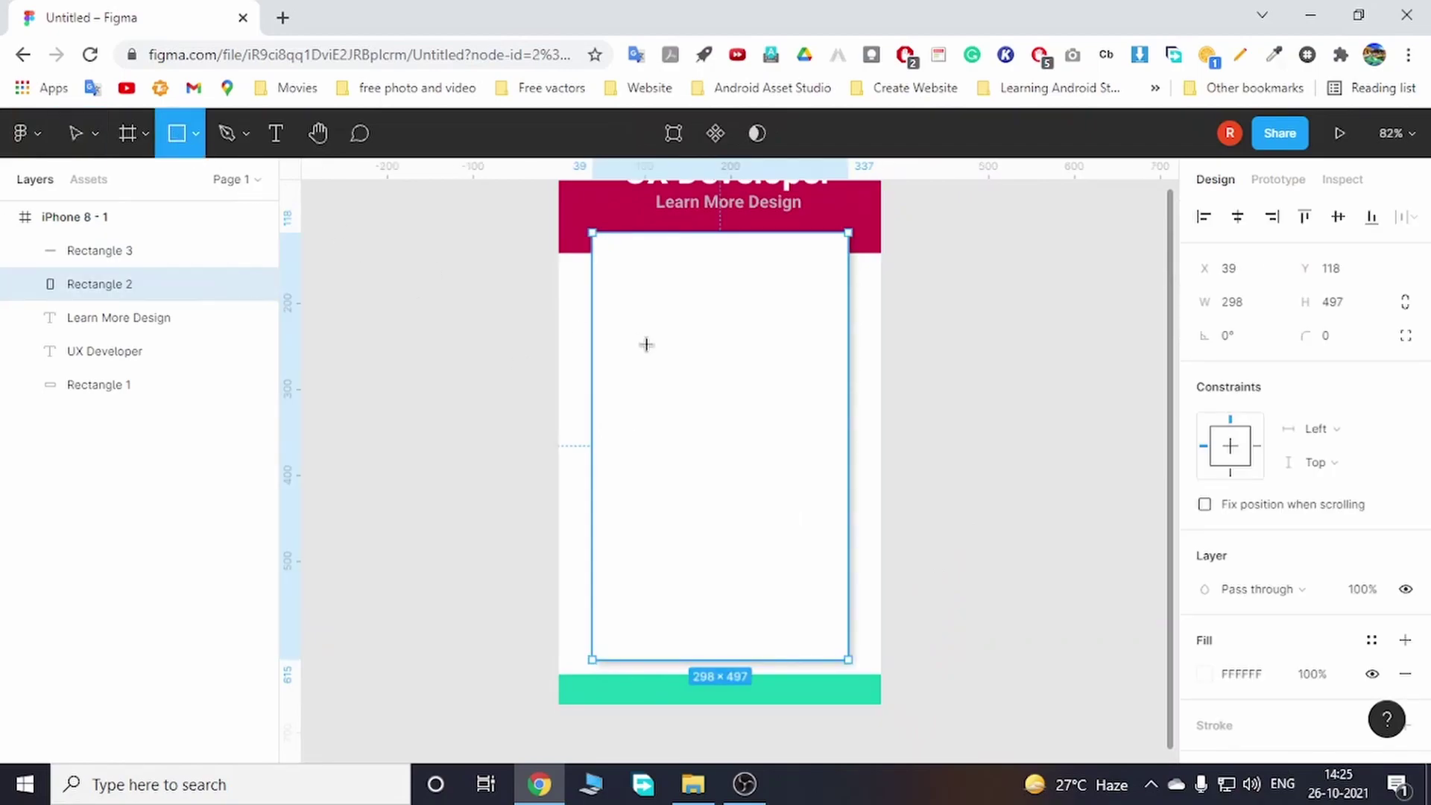
{"action": "mouse_move", "coordinate": [613, 272]}
{"action": "left_mouse_down"}
{"action": "mouse_move", "coordinate": [824, 305]}
{"action": "mouse_move", "coordinate": [779, 297]}
{"action": "left_mouse_up"}
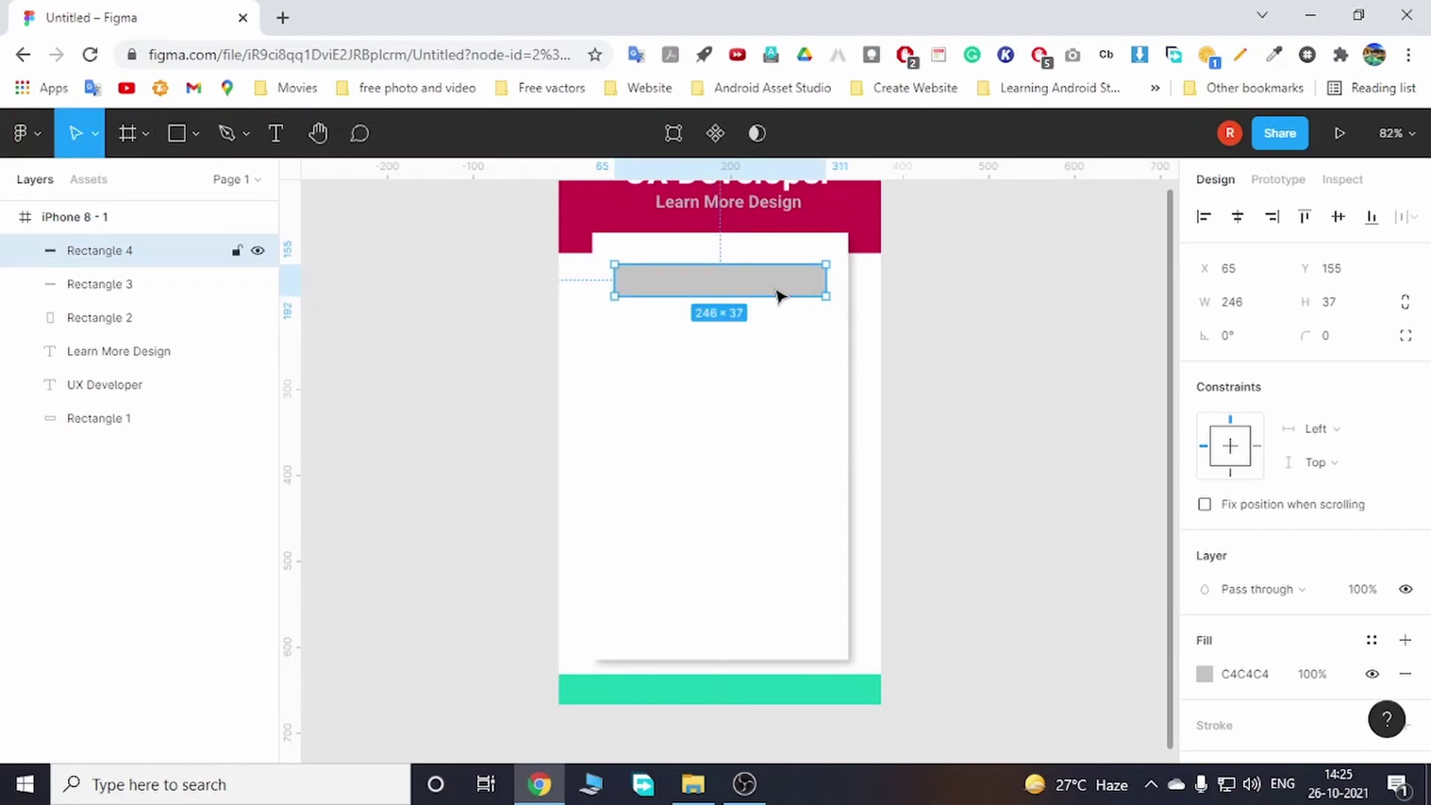
Step: Add an 'Email' text label inside the grey input box
{"action": "left_click", "coordinate": [285, 141]}
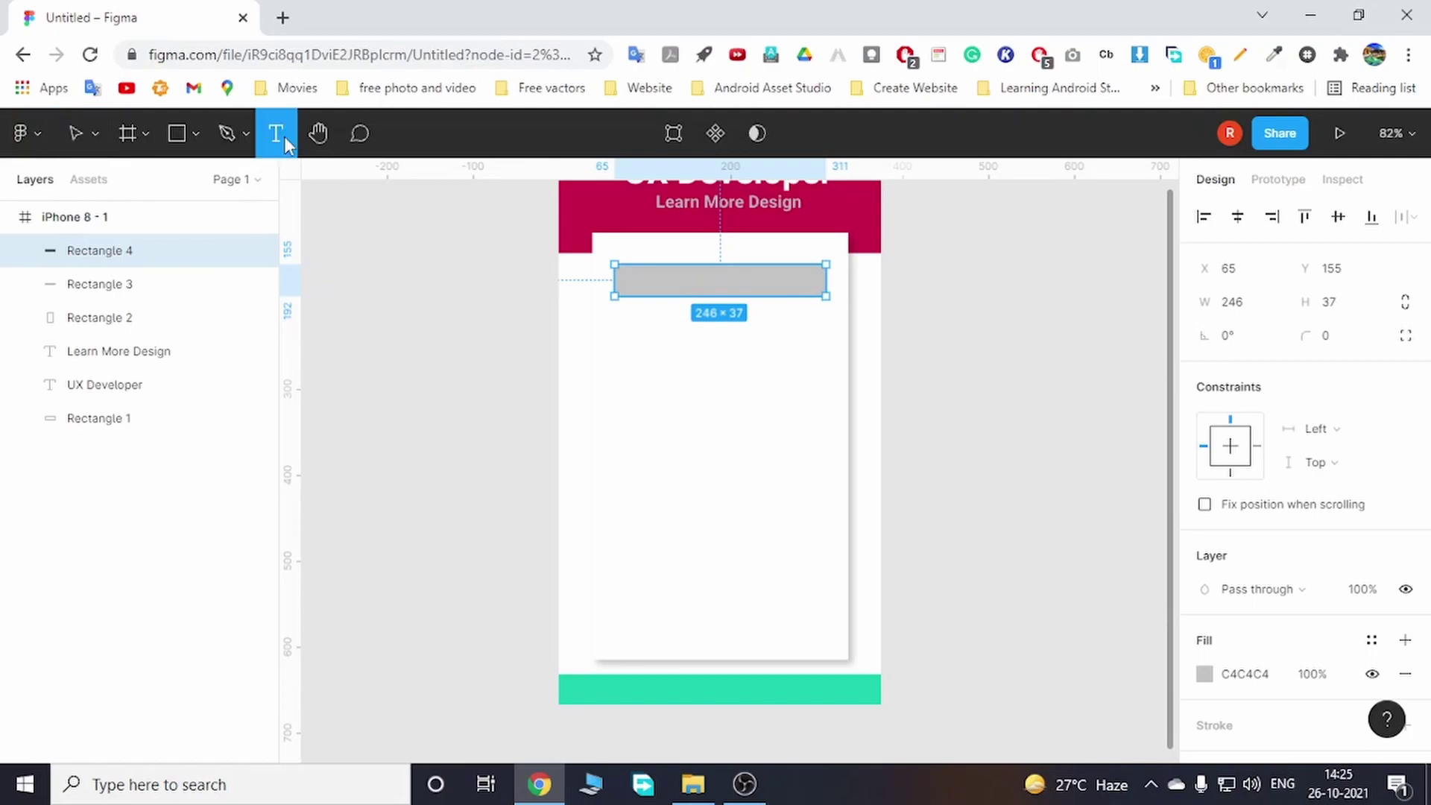
{"action": "left_click", "coordinate": [632, 281]}
{"action": "type", "text": "E"}
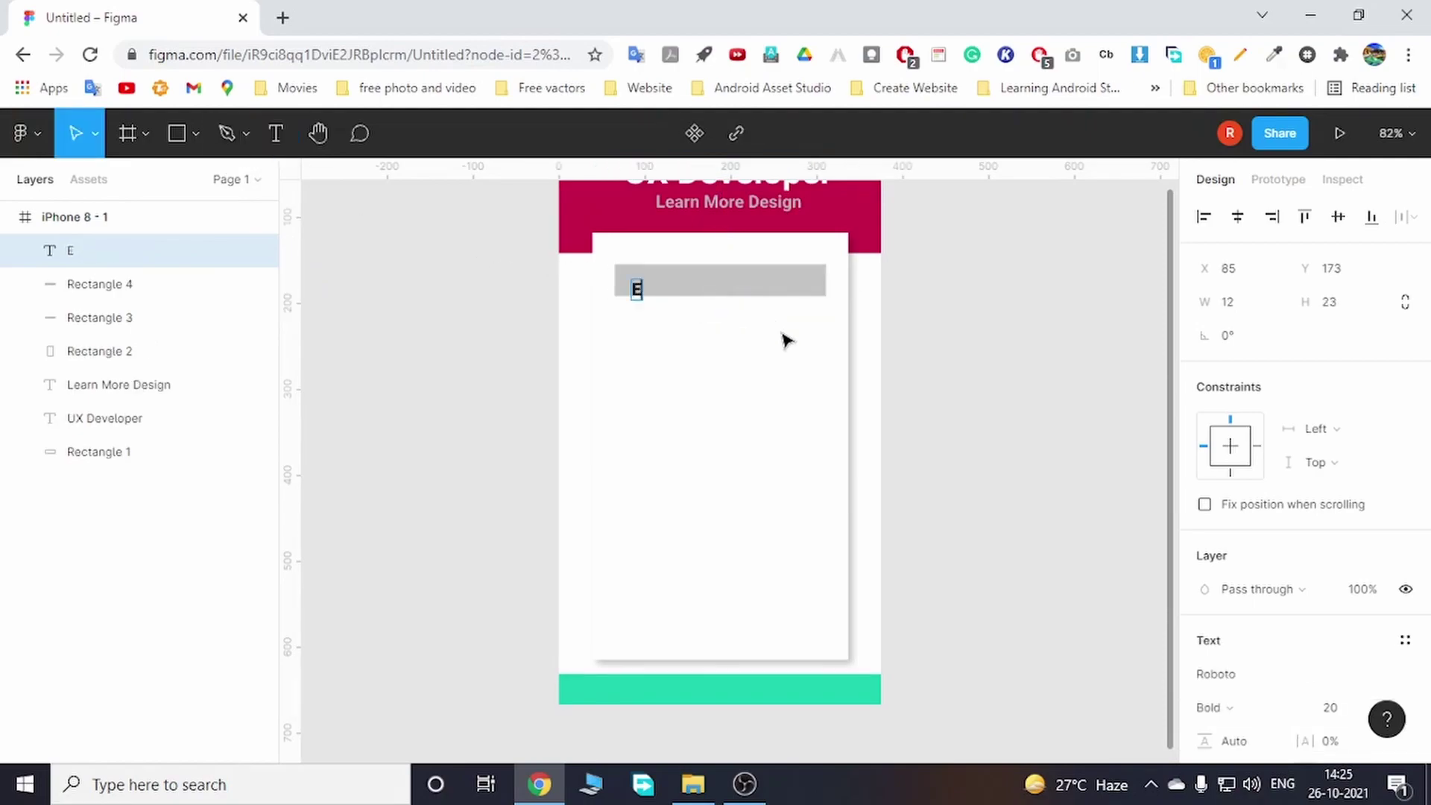
{"action": "type", "text": "mail"}
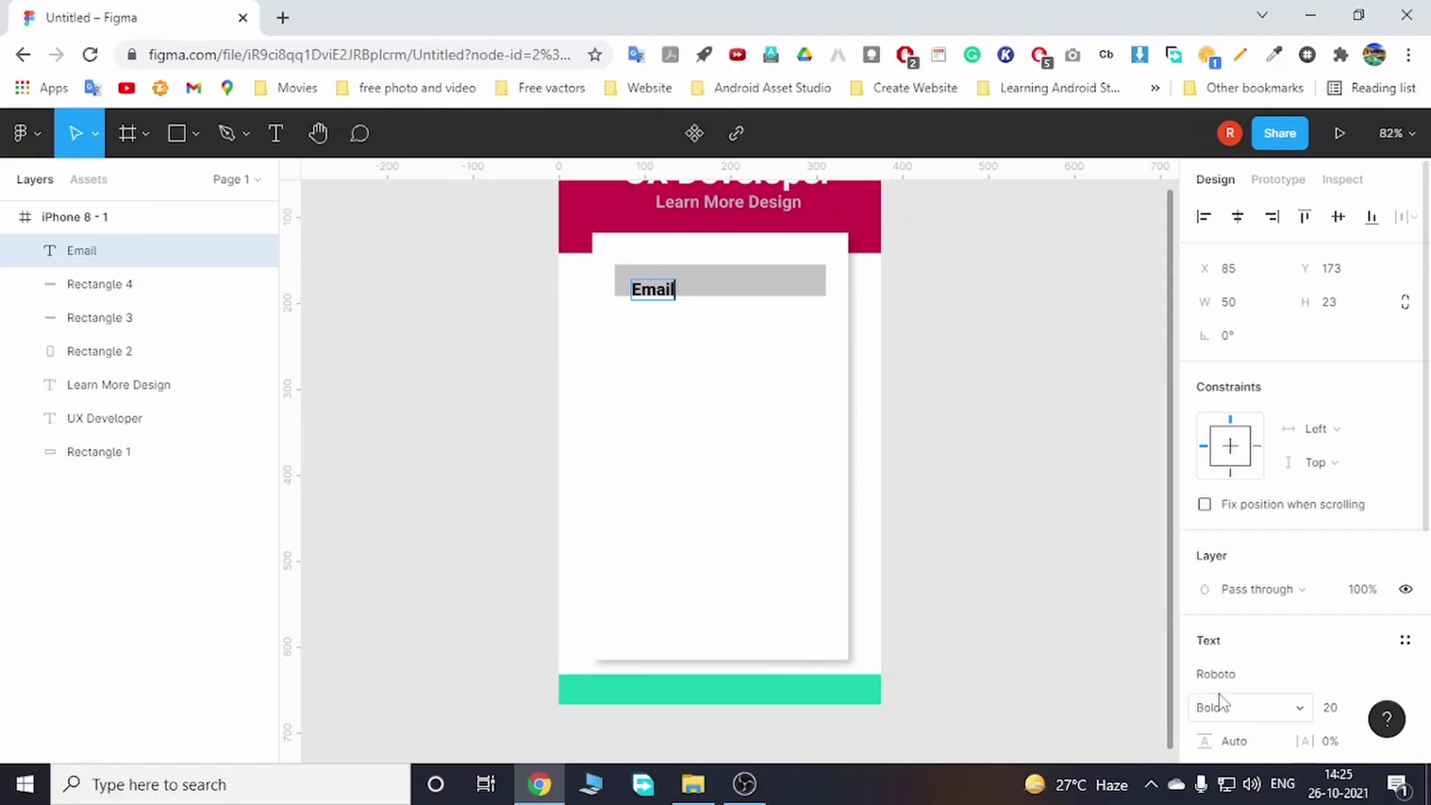
Step: Set the Email label to Regular weight, size 15
{"action": "left_click", "coordinate": [1226, 706]}
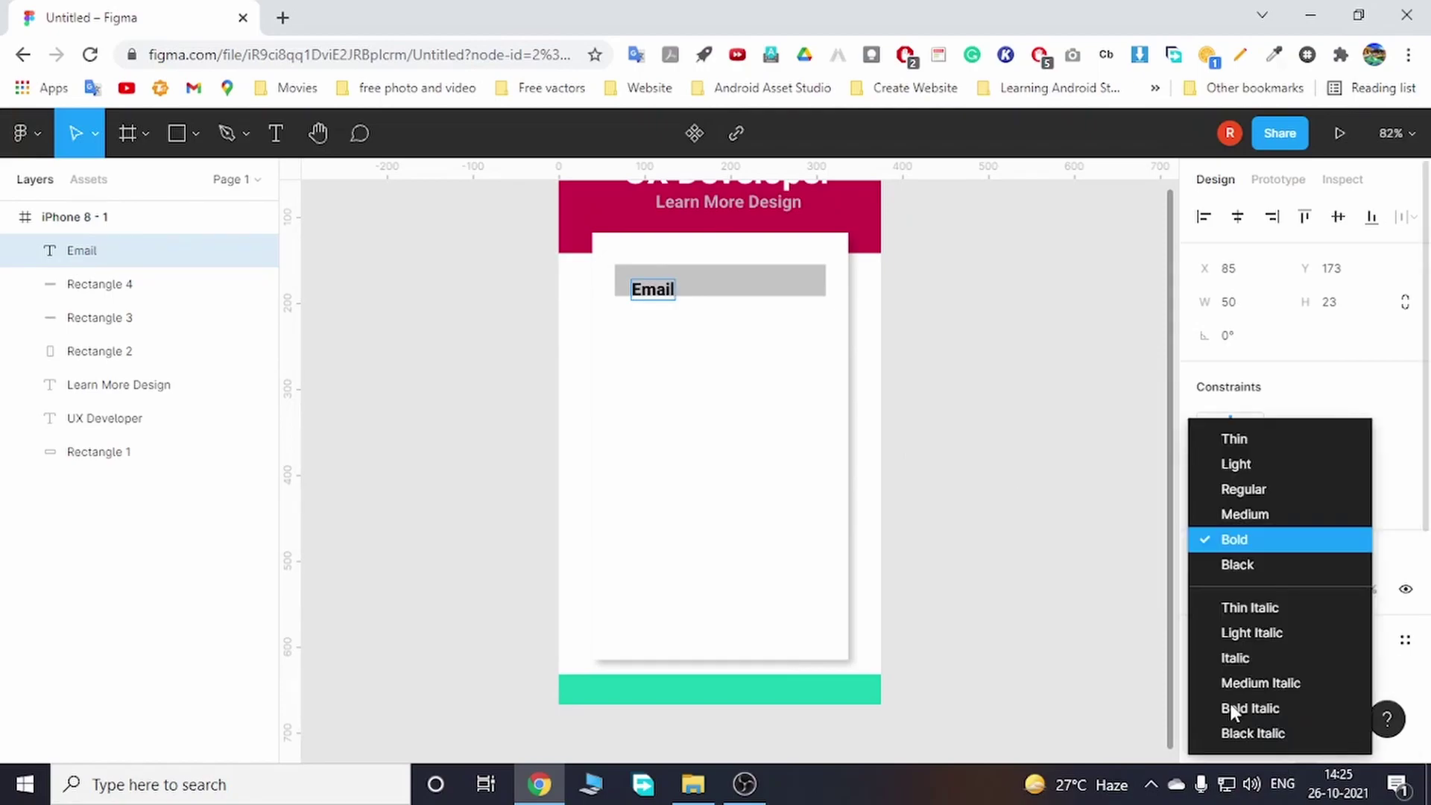
{"action": "left_click", "coordinate": [1240, 489]}
{"action": "scroll", "coordinate": [1250, 708], "scroll_direction": "down", "scroll_amount": 2}
{"action": "left_click", "coordinate": [1355, 605]}
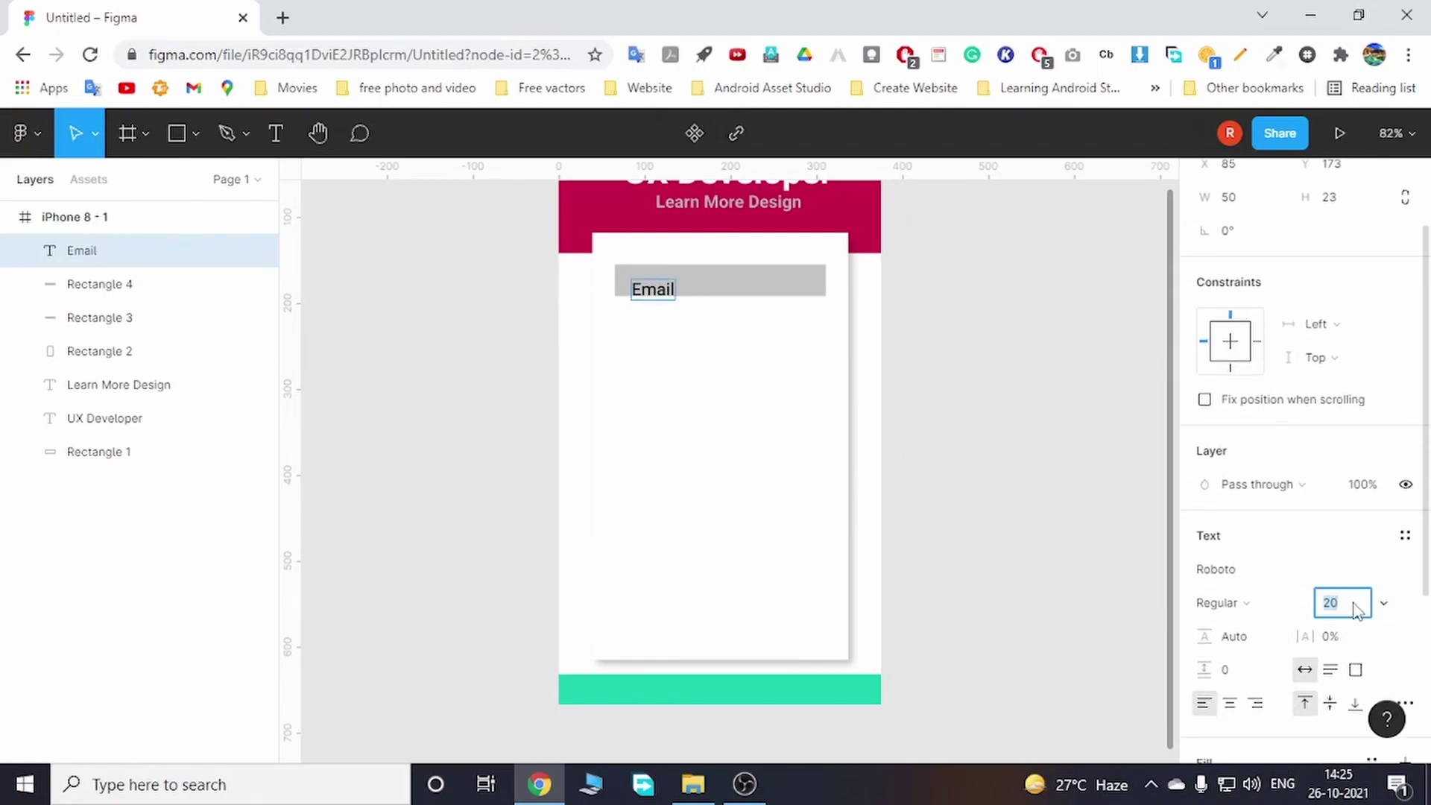
{"action": "type", "text": "15"}
{"action": "key", "text": "Return"}
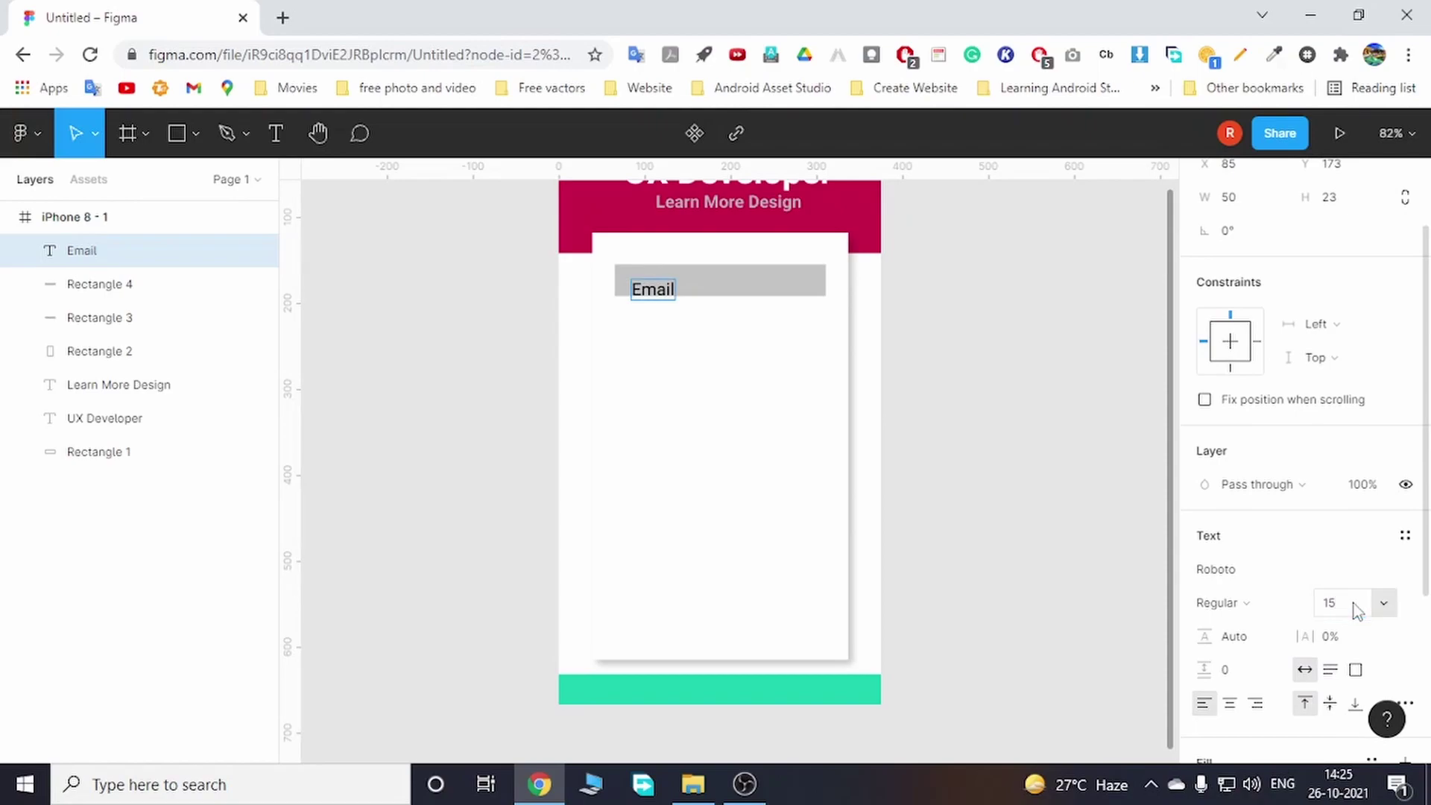
{"action": "key", "text": "ctrl+a"}
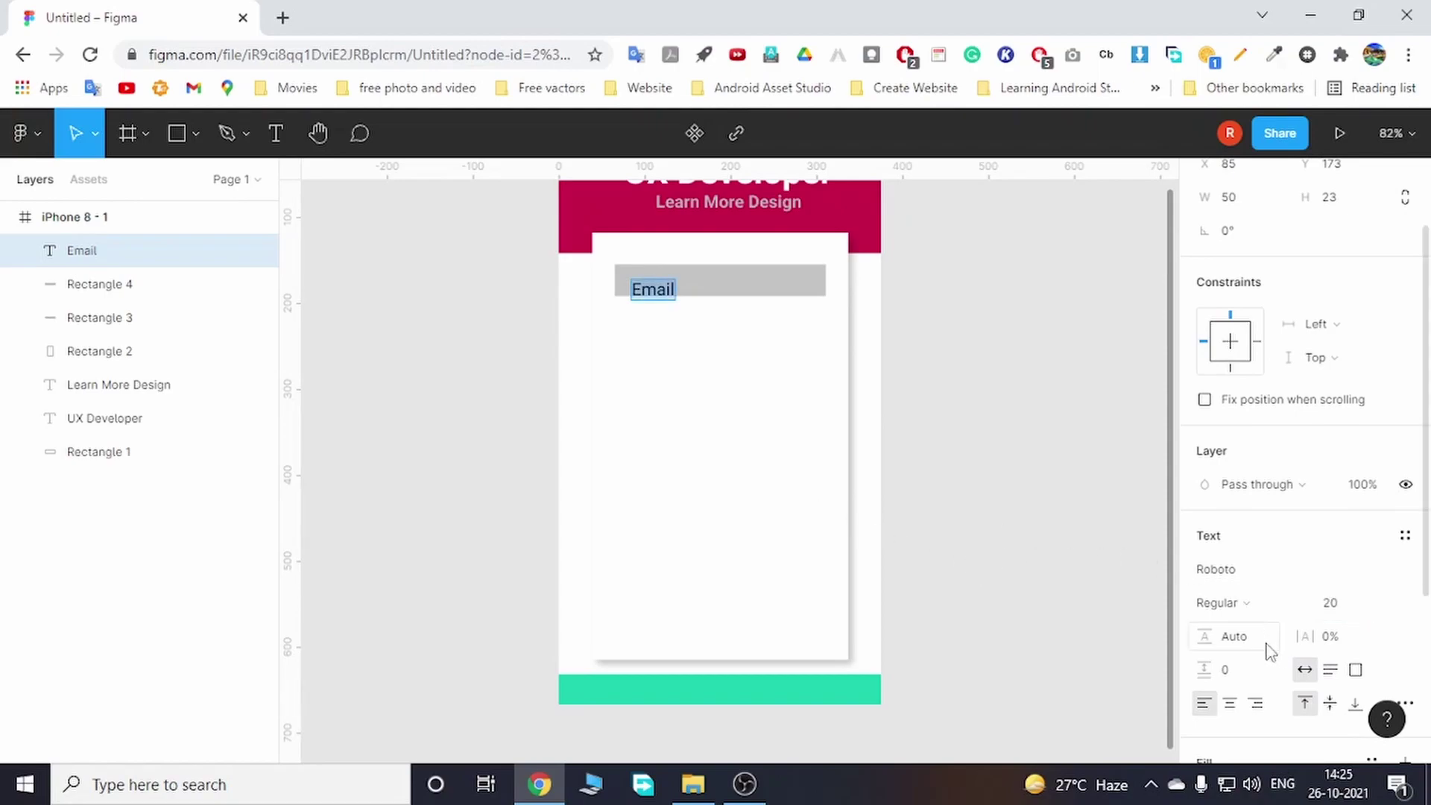
{"action": "left_click", "coordinate": [1342, 604]}
{"action": "type", "text": "5"}
{"action": "key", "text": "Return"}
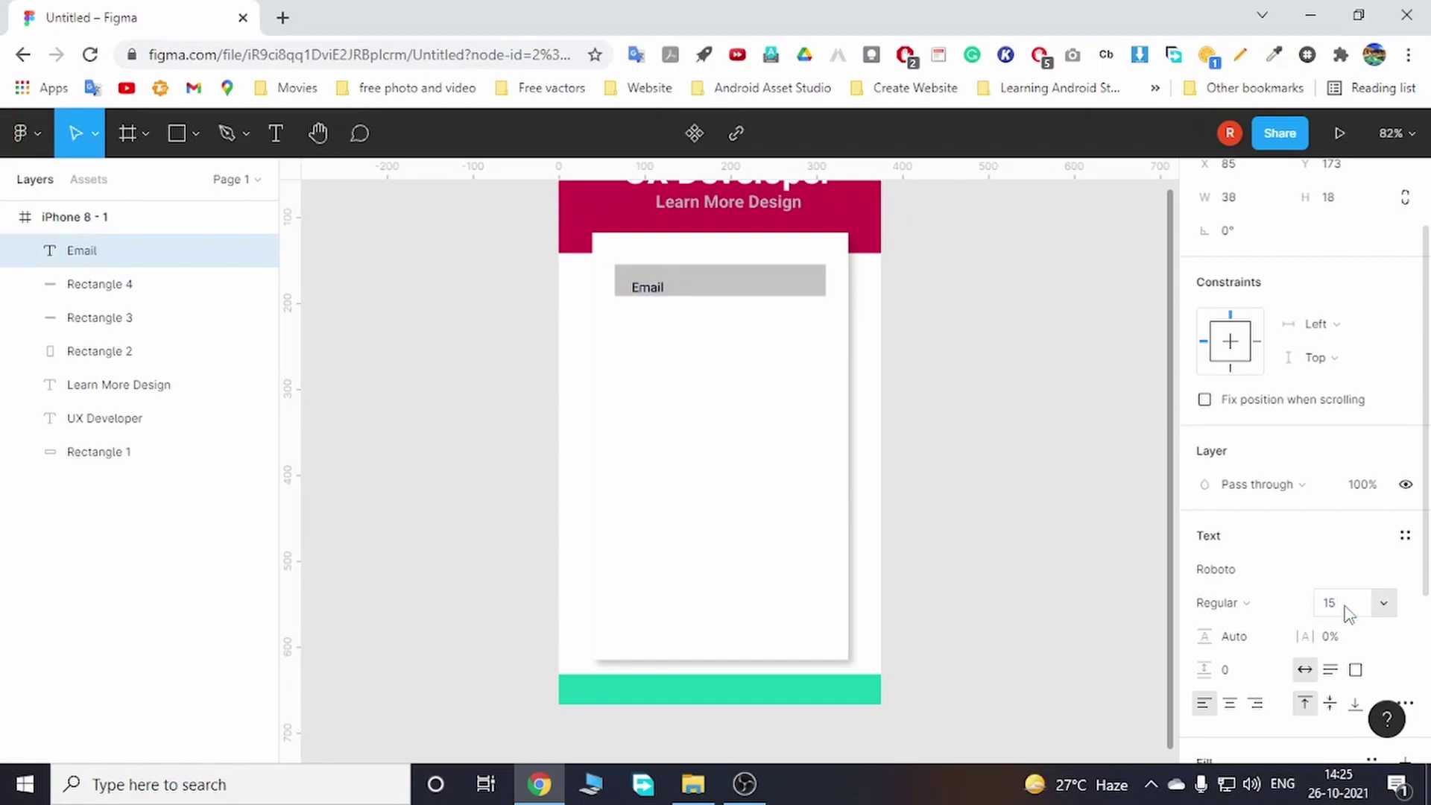
{"action": "key", "text": "Escape"}
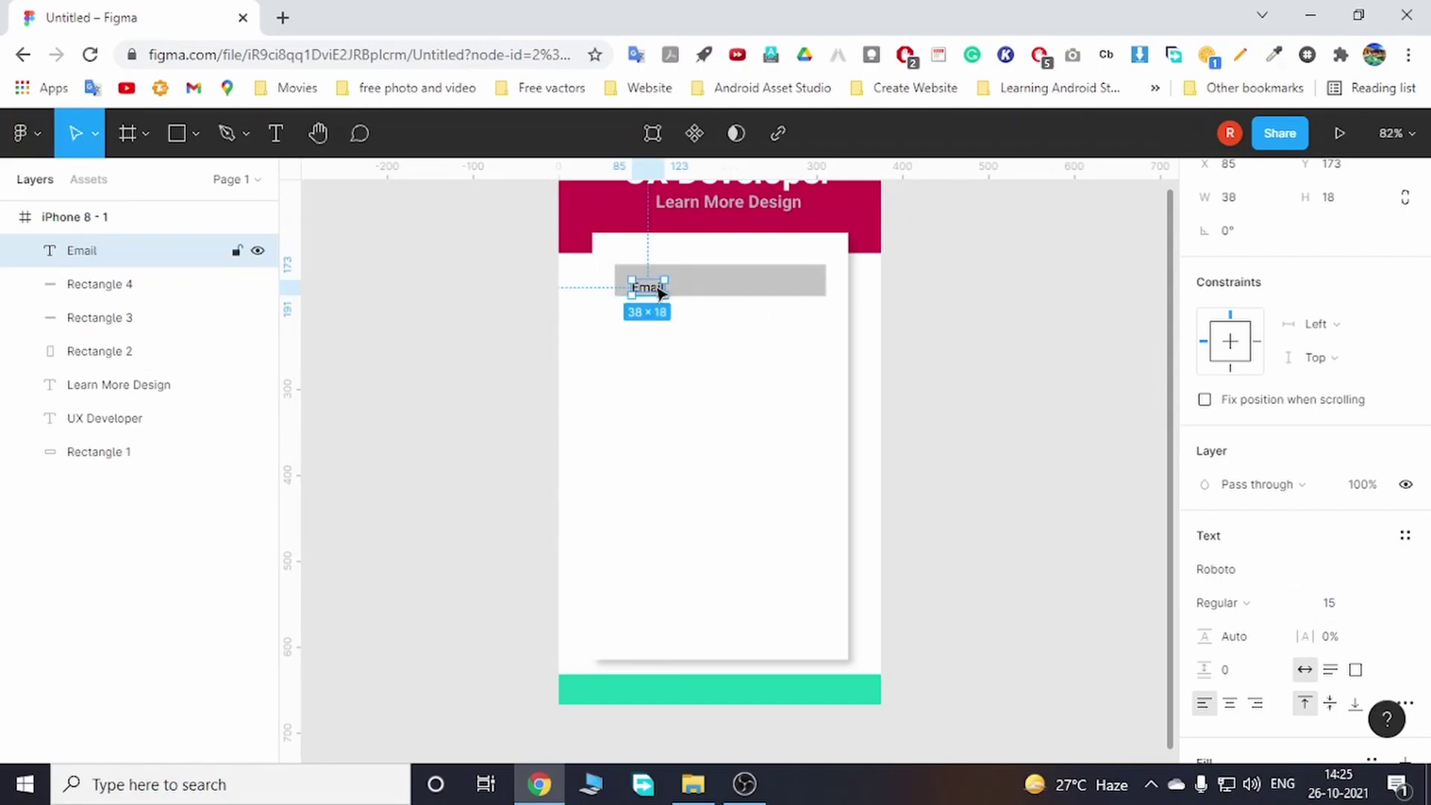
Step: Position the Email label near the left inside the input box
{"action": "left_click_drag", "start_coordinate": [658, 293], "coordinate": [665, 286]}
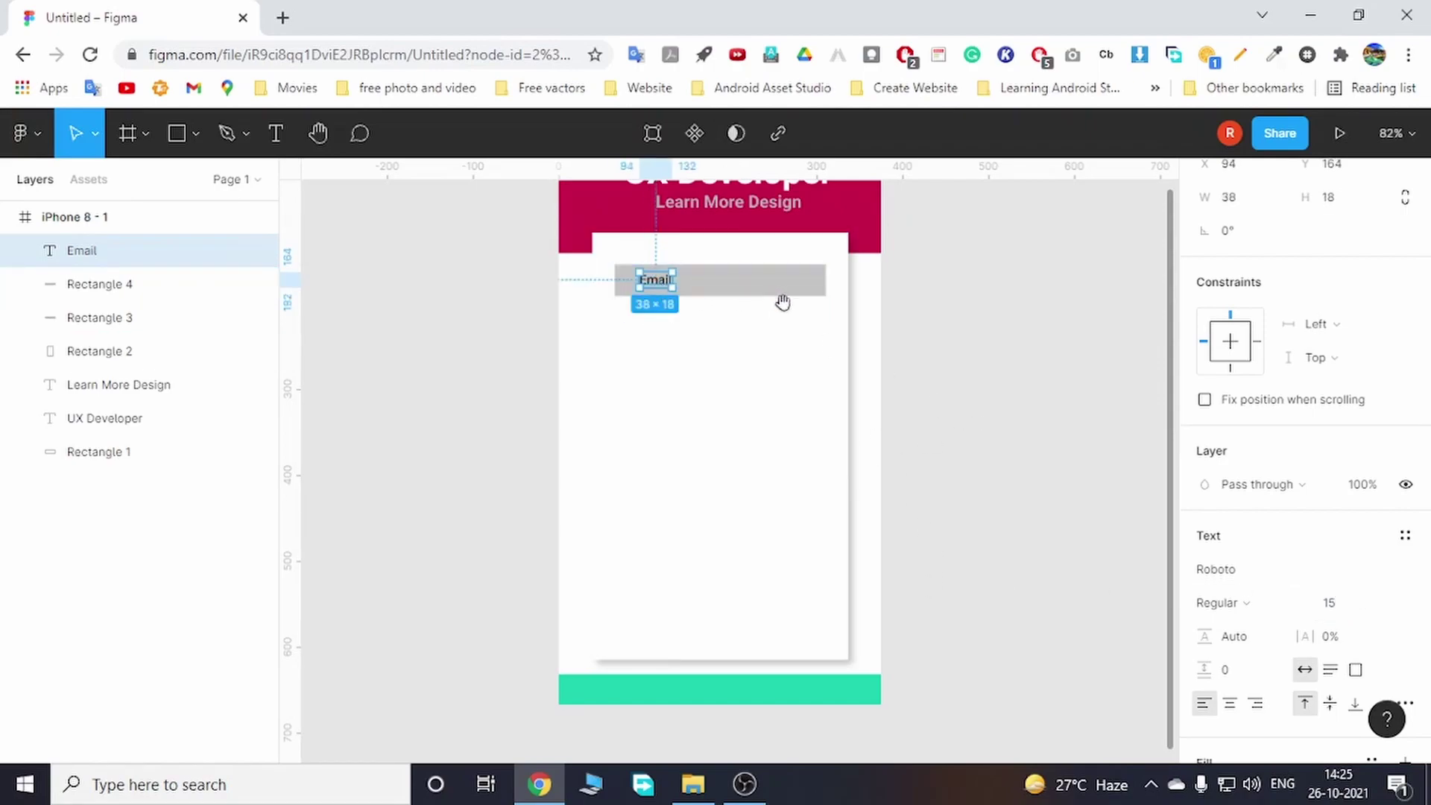
{"action": "scroll", "coordinate": [820, 373], "scroll_direction": "up", "scroll_amount": 1}
{"action": "scroll", "coordinate": [669, 342], "scroll_direction": "up", "scroll_amount": 5, "text": "ctrl"}
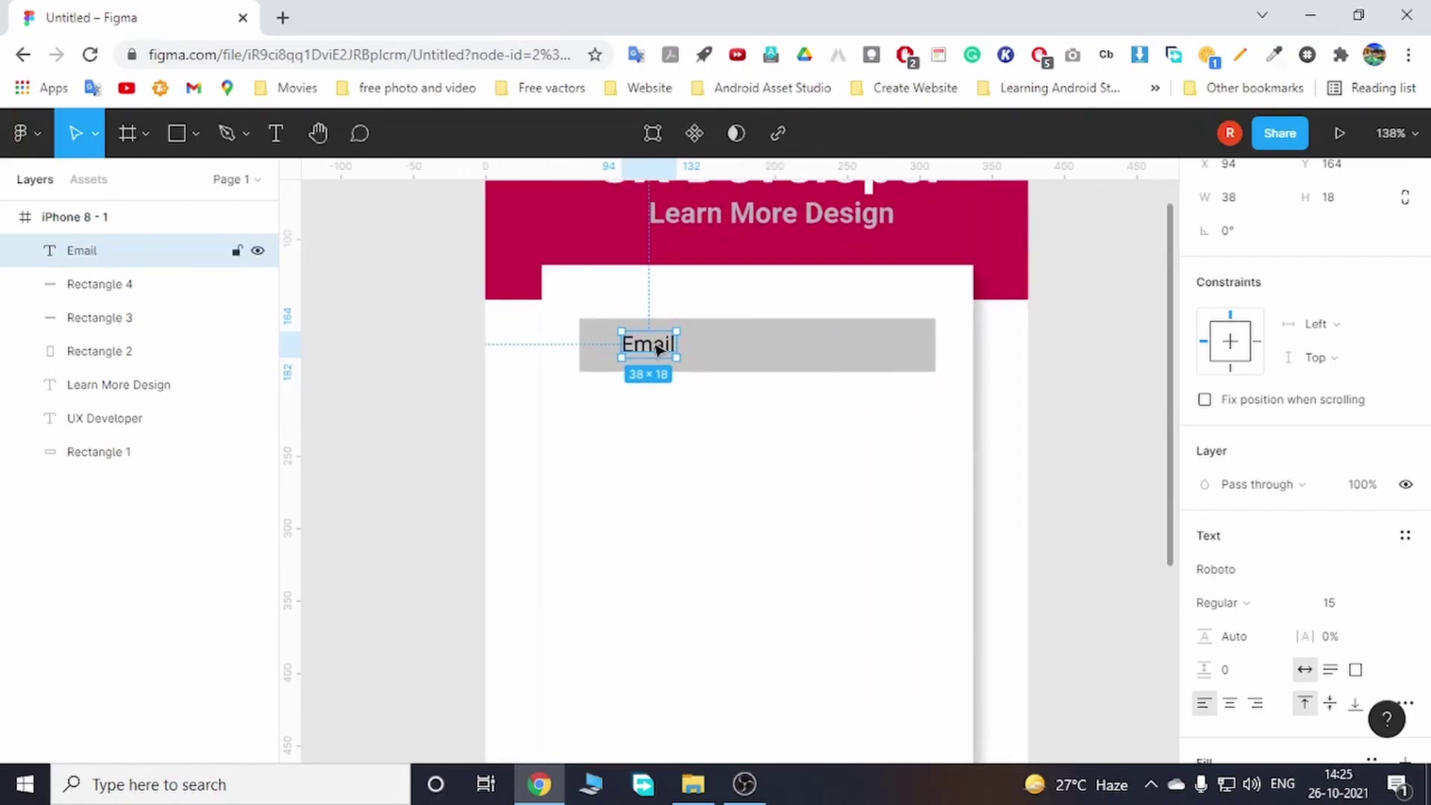
{"action": "left_click_drag", "start_coordinate": [658, 350], "coordinate": [646, 350]}
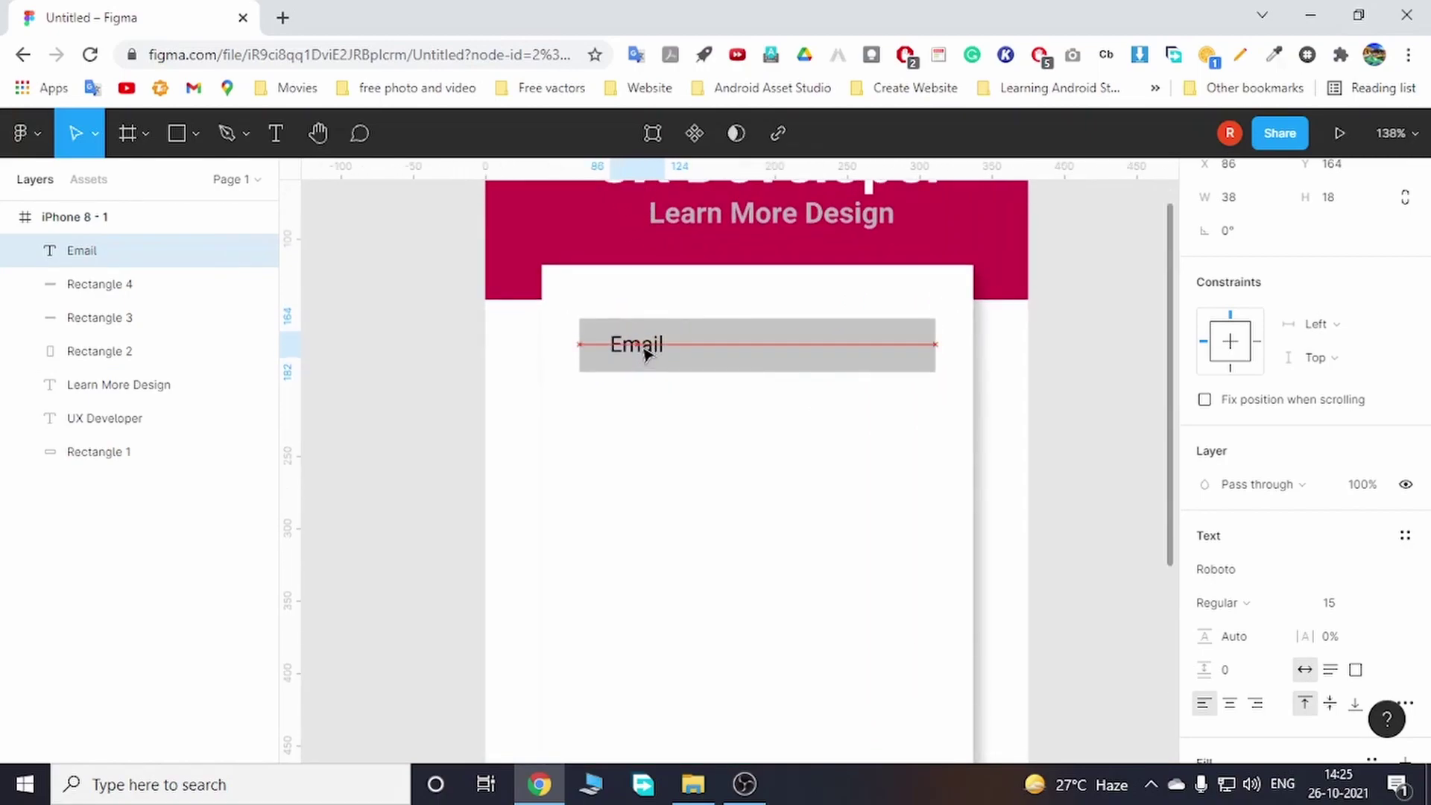
{"action": "left_click", "coordinate": [734, 370]}
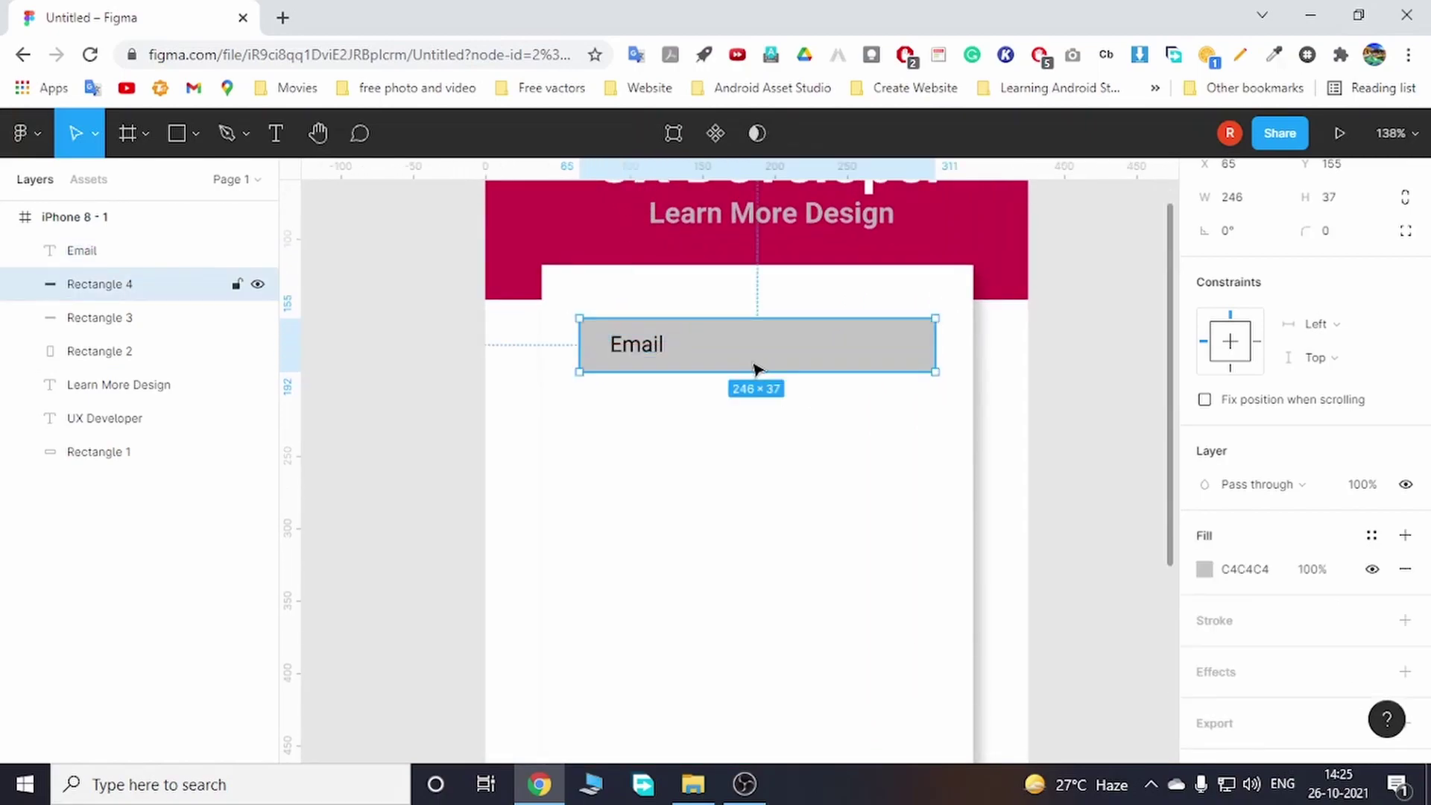
Step: Give the input box a white FFFFFF fill and a black stroke
{"action": "left_click", "coordinate": [1205, 569]}
{"action": "left_click_drag", "start_coordinate": [997, 390], "coordinate": [925, 242]}
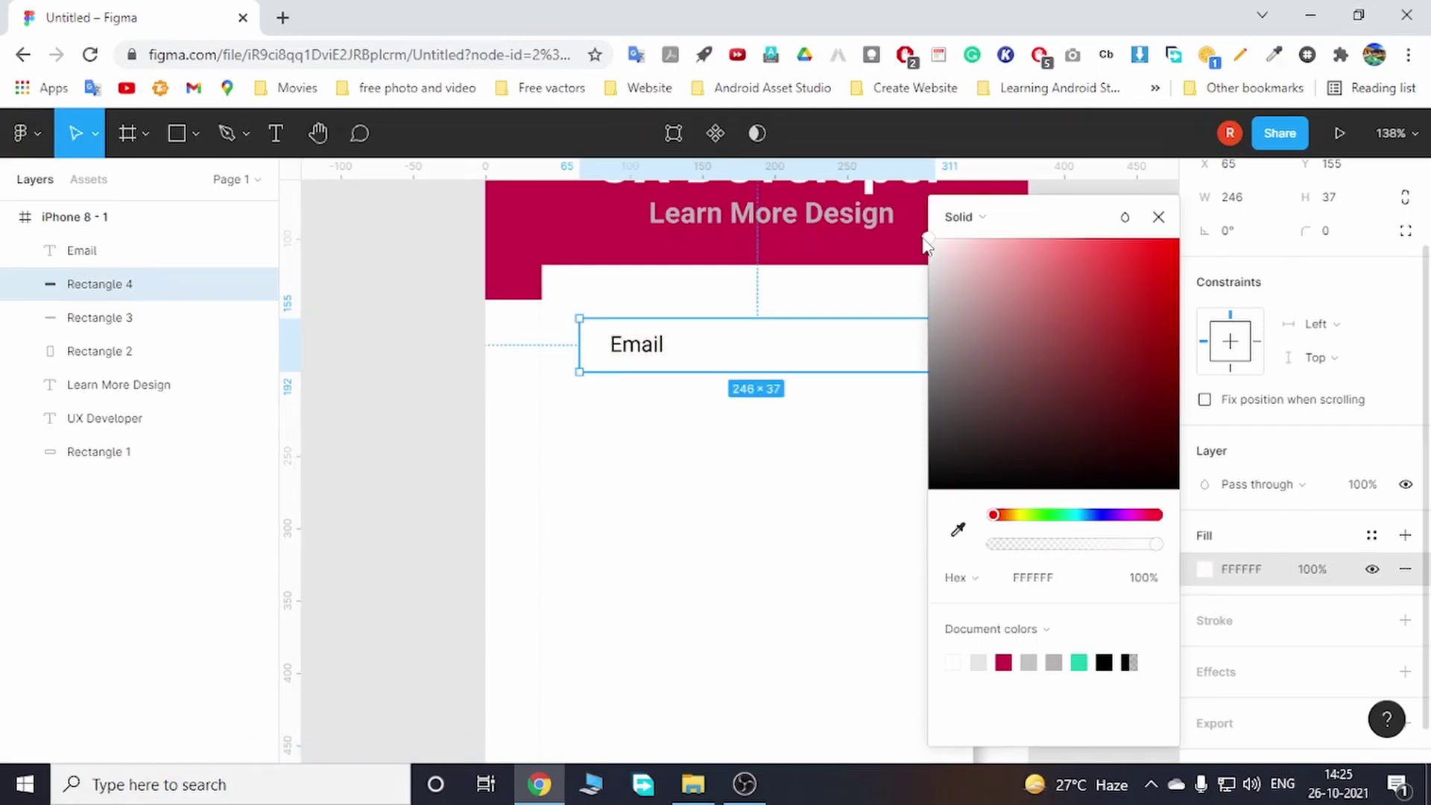
{"action": "left_click_drag", "start_coordinate": [946, 254], "coordinate": [928, 243]}
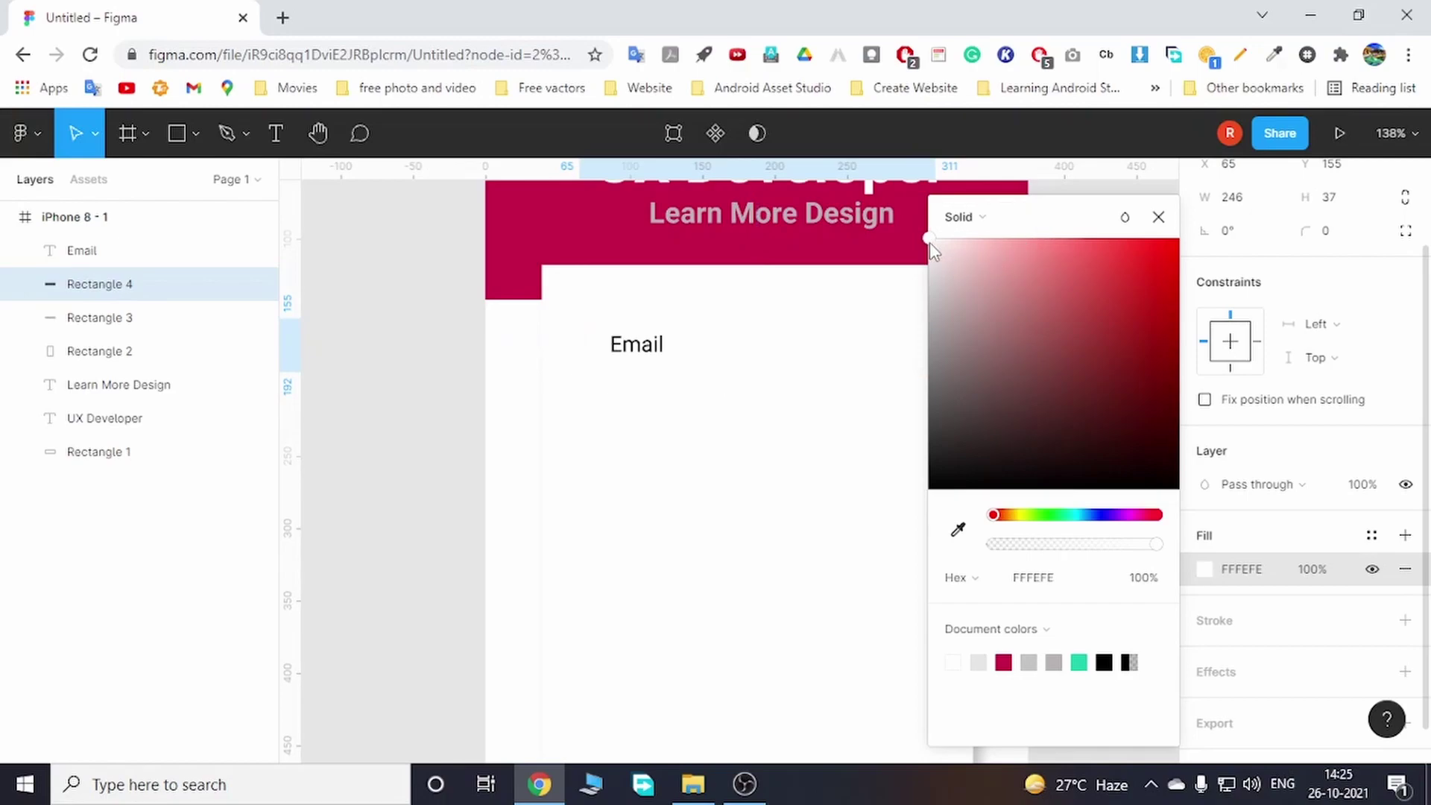
{"action": "left_click", "coordinate": [1263, 597]}
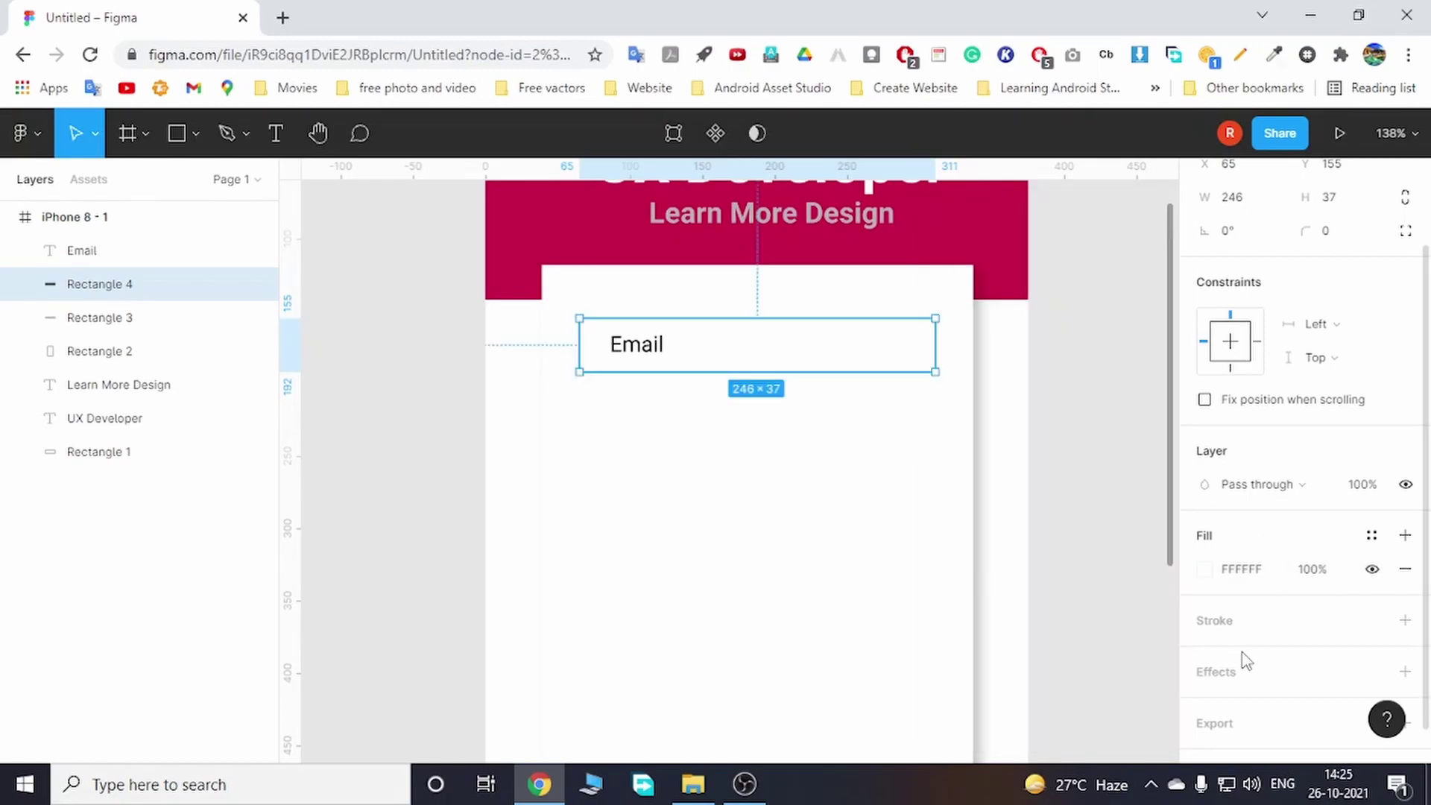
{"action": "left_click", "coordinate": [1209, 621]}
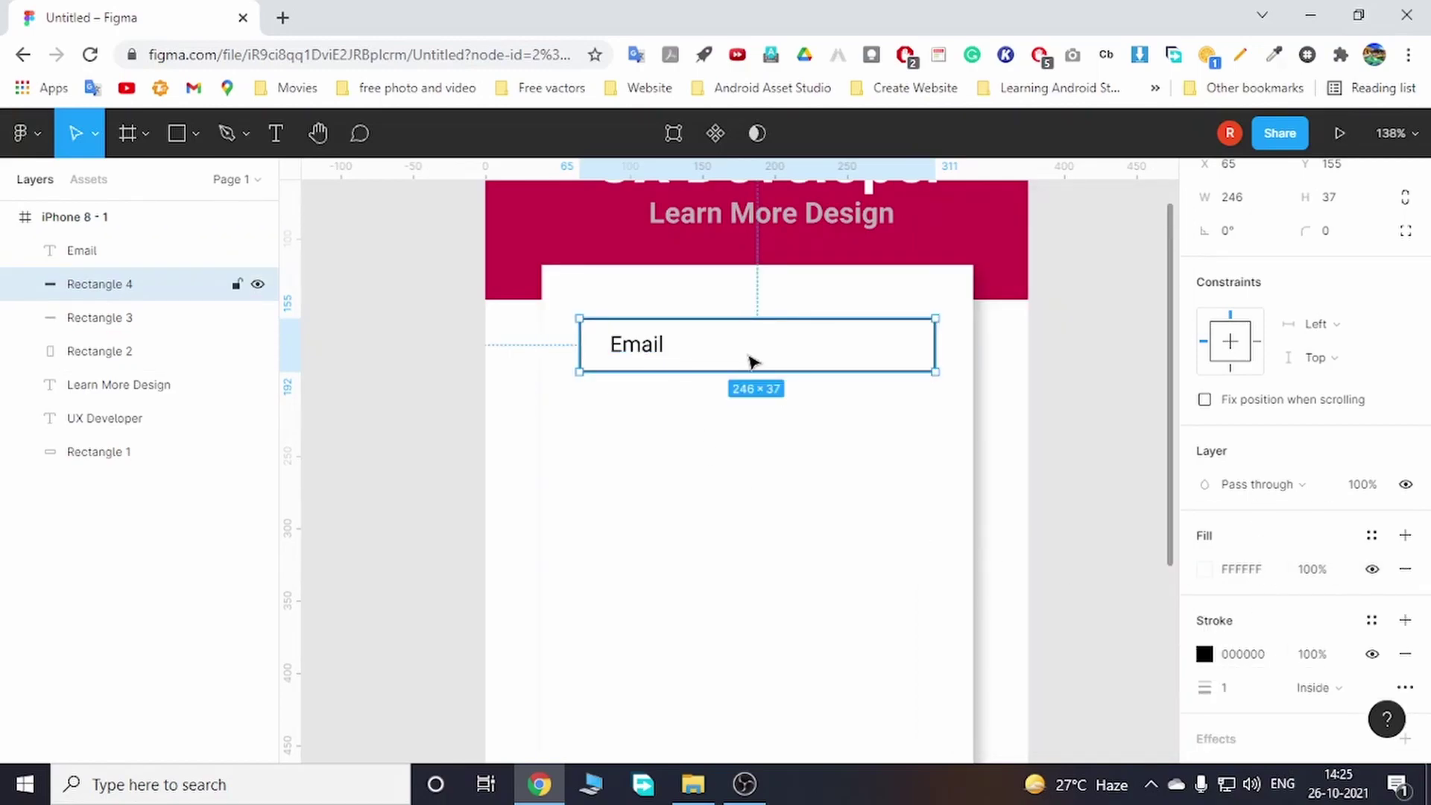
Step: Set the Email label's text colour to grey 756F6F
{"action": "left_click", "coordinate": [741, 393]}
{"action": "left_click", "coordinate": [636, 343]}
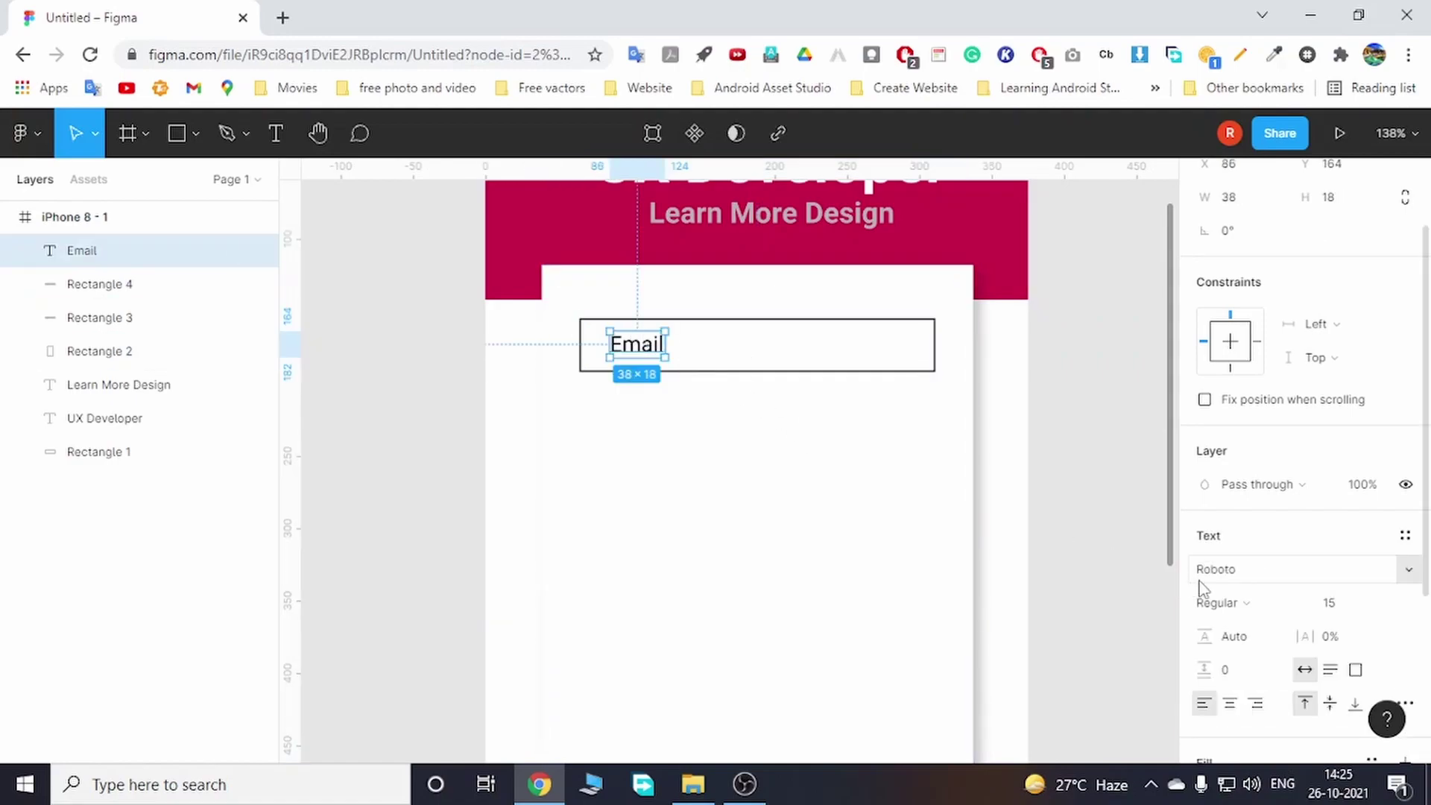
{"action": "scroll", "coordinate": [1224, 591], "scroll_direction": "down", "scroll_amount": 2}
{"action": "left_click", "coordinate": [1205, 530]}
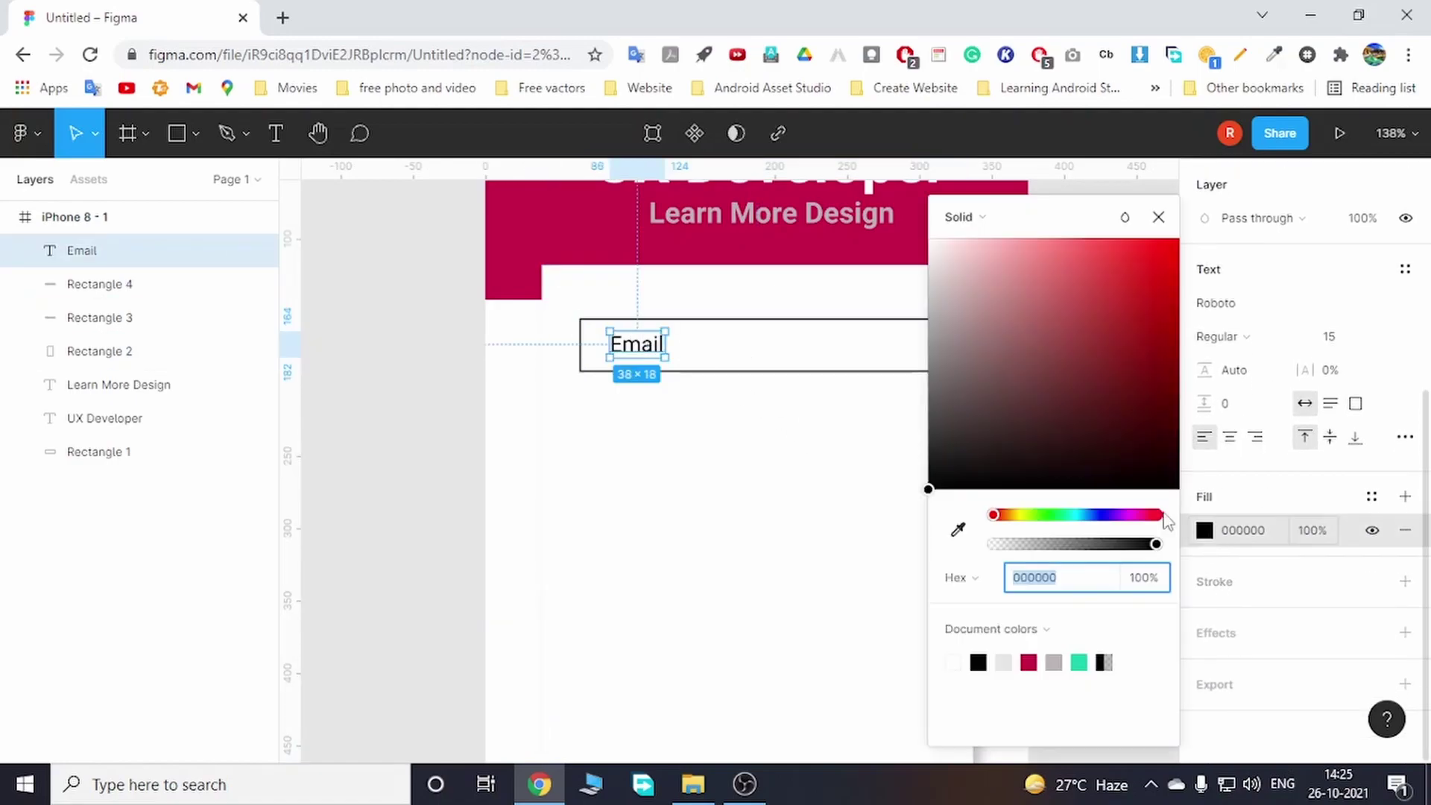
{"action": "left_click_drag", "start_coordinate": [942, 396], "coordinate": [941, 376]}
{"action": "left_click", "coordinate": [763, 440]}
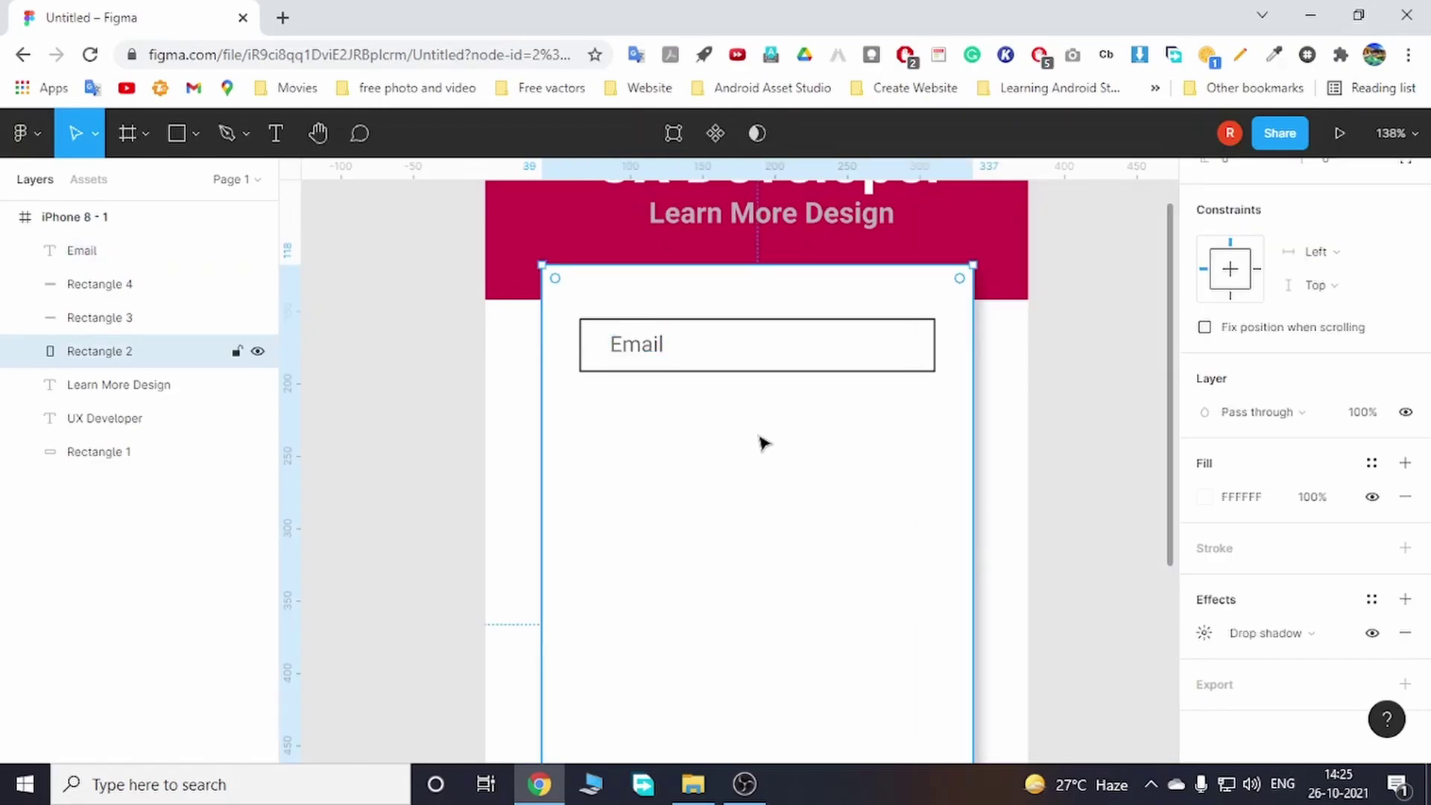
Step: Alt-drag the Email box and label together to duplicate the field below
{"action": "left_click", "coordinate": [802, 369]}
{"action": "left_click", "coordinate": [656, 355], "text": "shift"}
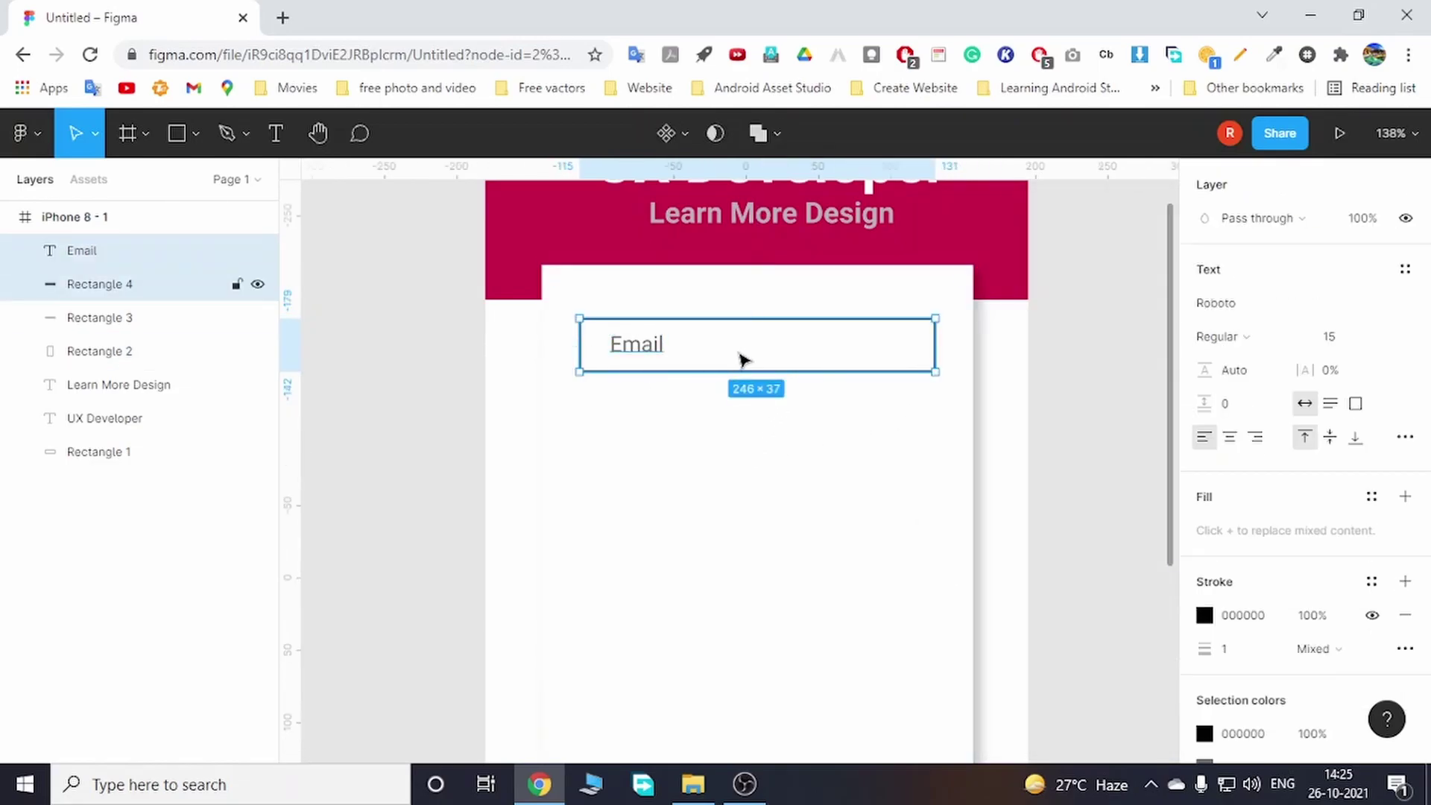
{"action": "left_click_drag", "start_coordinate": [748, 360], "coordinate": [744, 470]}
Step: Change the copied field's label text to 'Password'
{"action": "scroll", "coordinate": [919, 466], "scroll_direction": "down", "scroll_amount": 2, "text": "ctrl"}
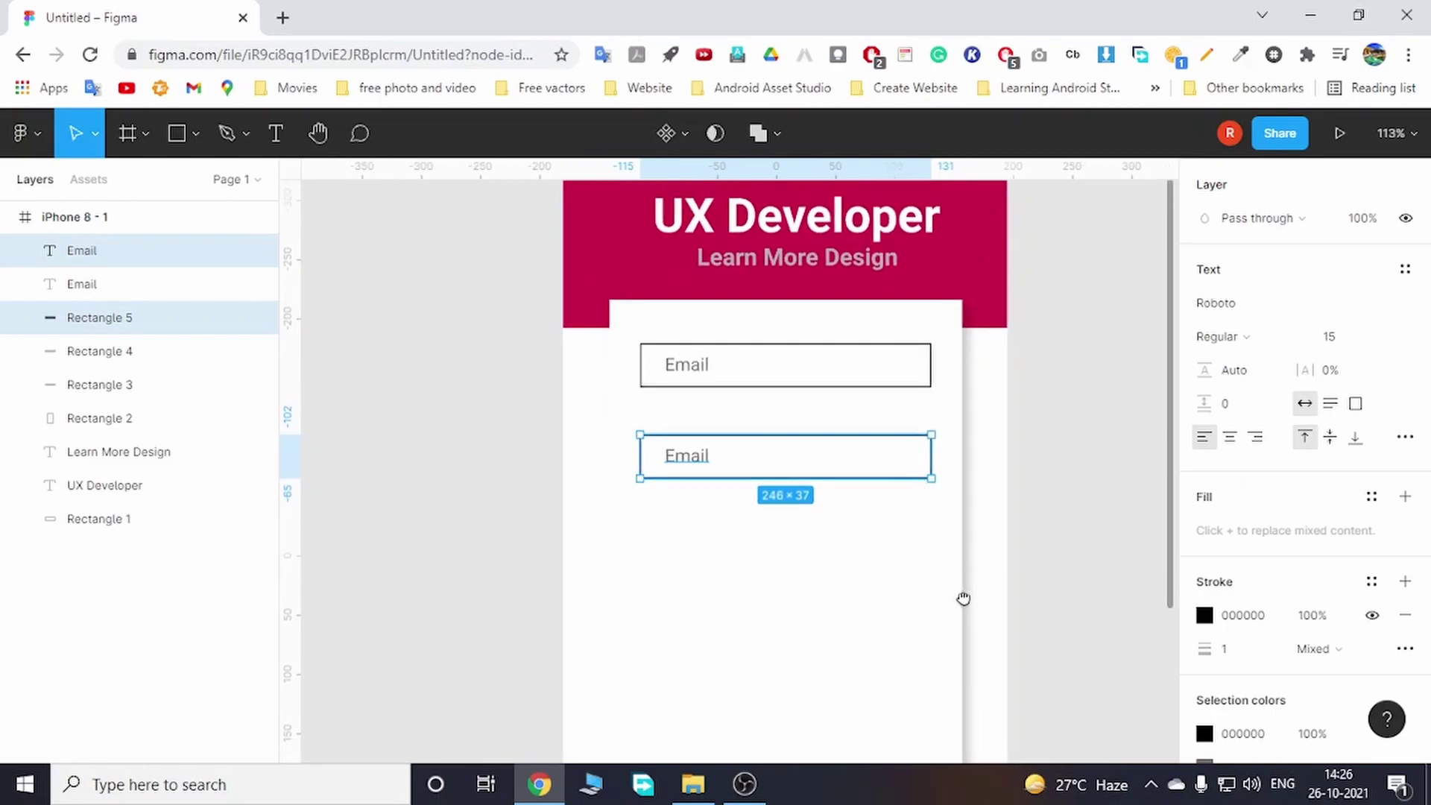
{"action": "scroll", "coordinate": [882, 518], "scroll_direction": "down", "scroll_amount": 1, "text": "ctrl"}
{"action": "scroll", "coordinate": [880, 477], "scroll_direction": "down", "scroll_amount": 2}
{"action": "scroll", "coordinate": [882, 477], "scroll_direction": "down", "scroll_amount": 1, "text": "ctrl"}
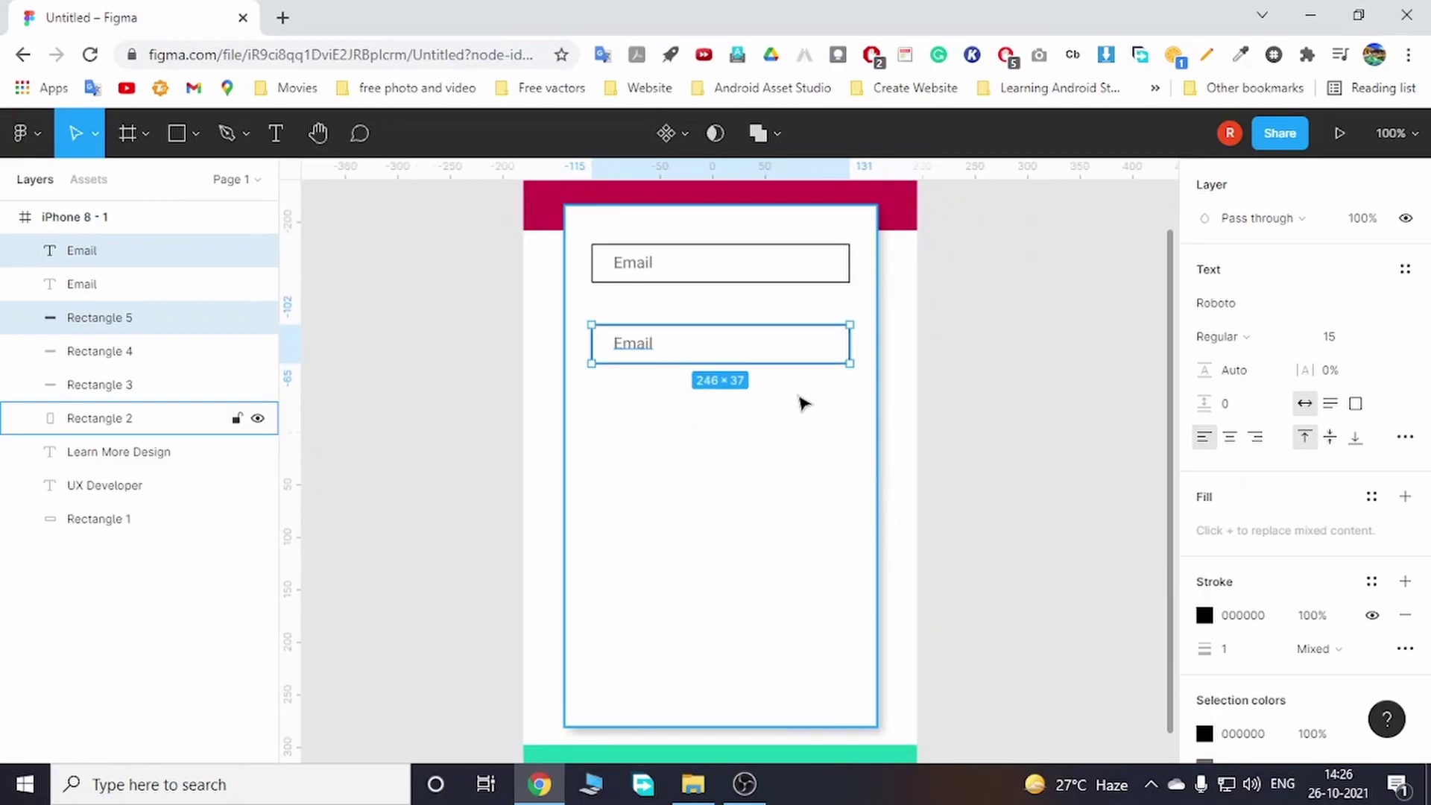
{"action": "left_click", "coordinate": [756, 360]}
{"action": "left_click", "coordinate": [647, 358]}
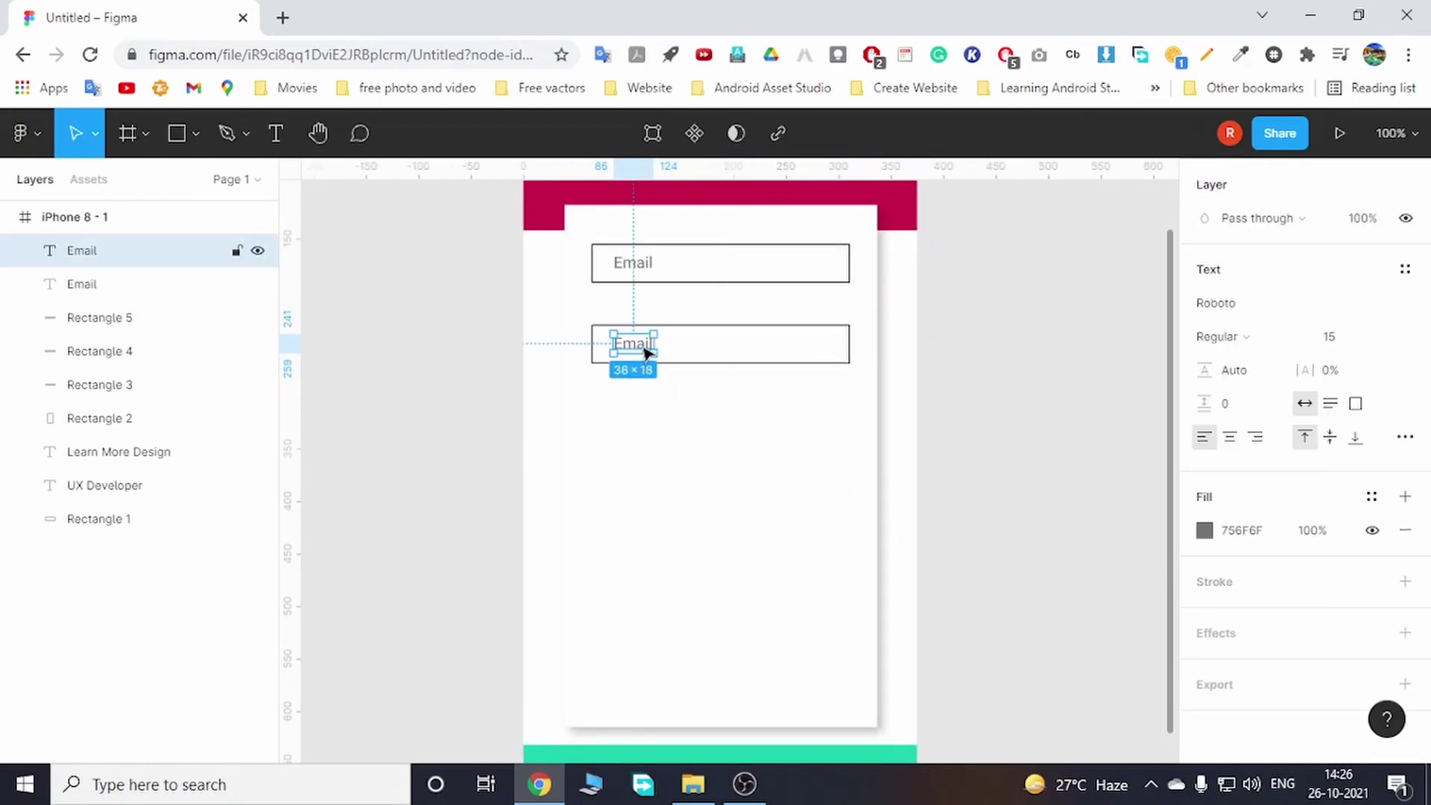
{"action": "double_click", "coordinate": [647, 353]}
{"action": "type", "text": "Password"}
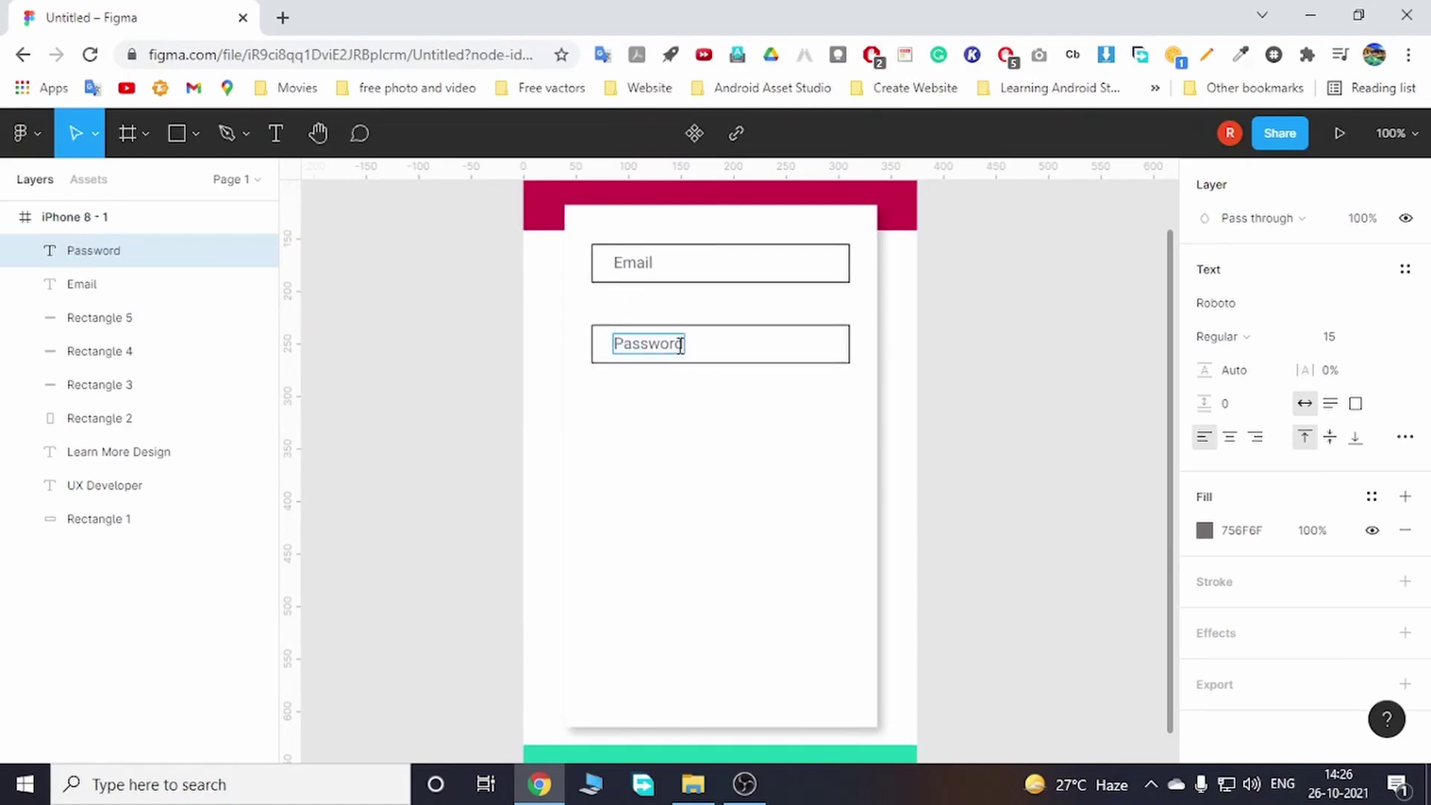
{"action": "key", "text": "Escape"}
Step: Alt-drag the Password box and label to place another copy below
{"action": "left_click", "coordinate": [738, 350]}
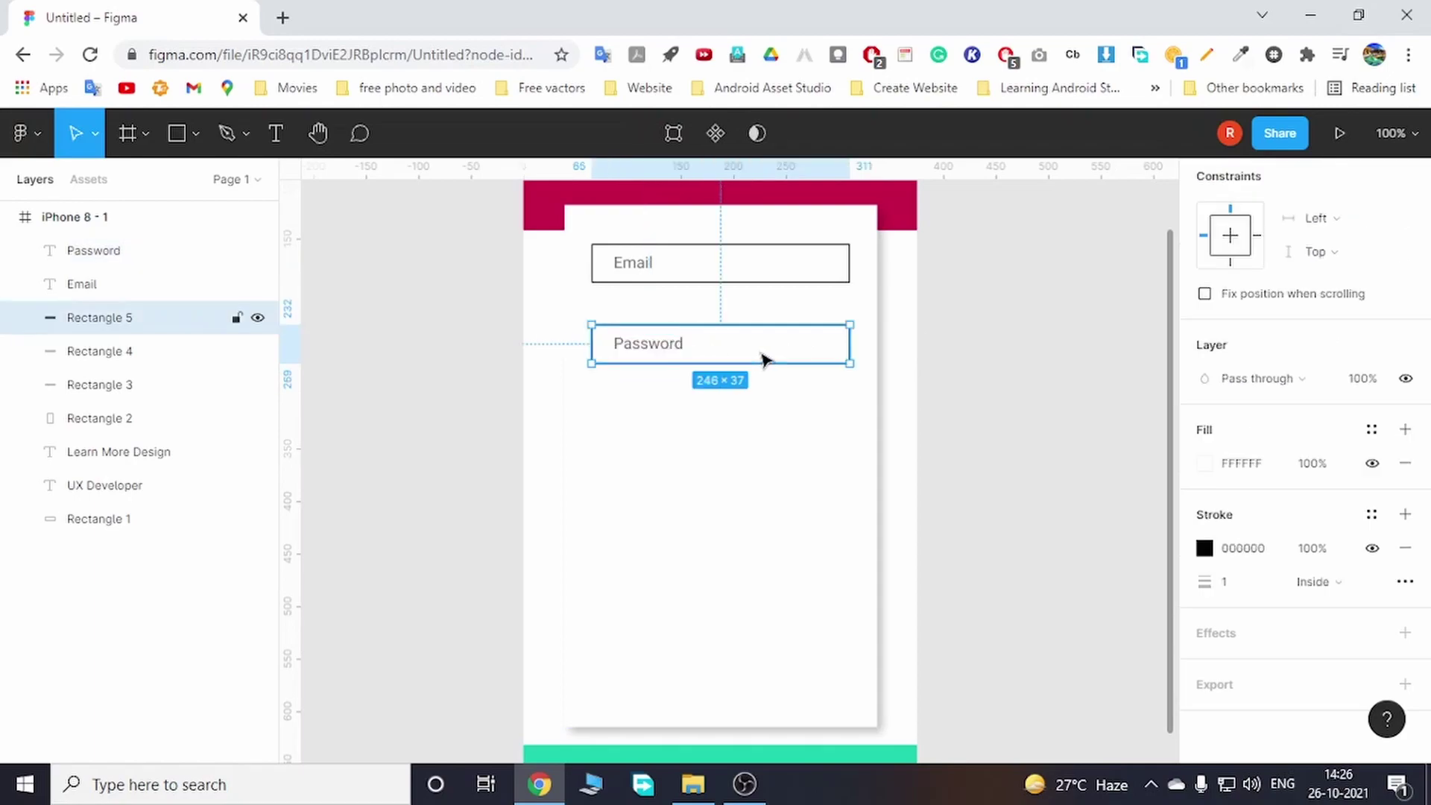
{"action": "left_click", "coordinate": [663, 354], "text": "shift"}
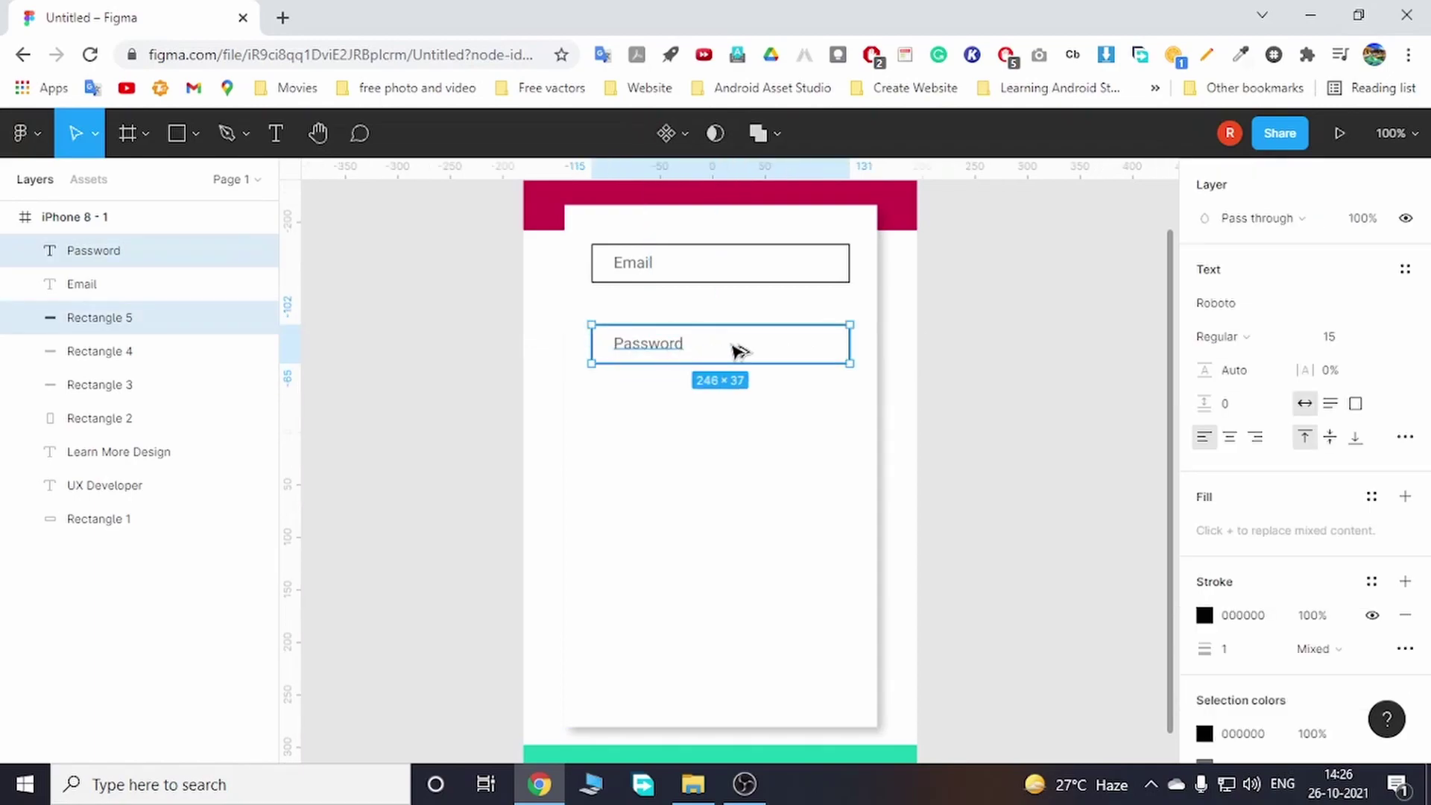
{"action": "left_click_drag", "start_coordinate": [738, 351], "coordinate": [735, 453]}
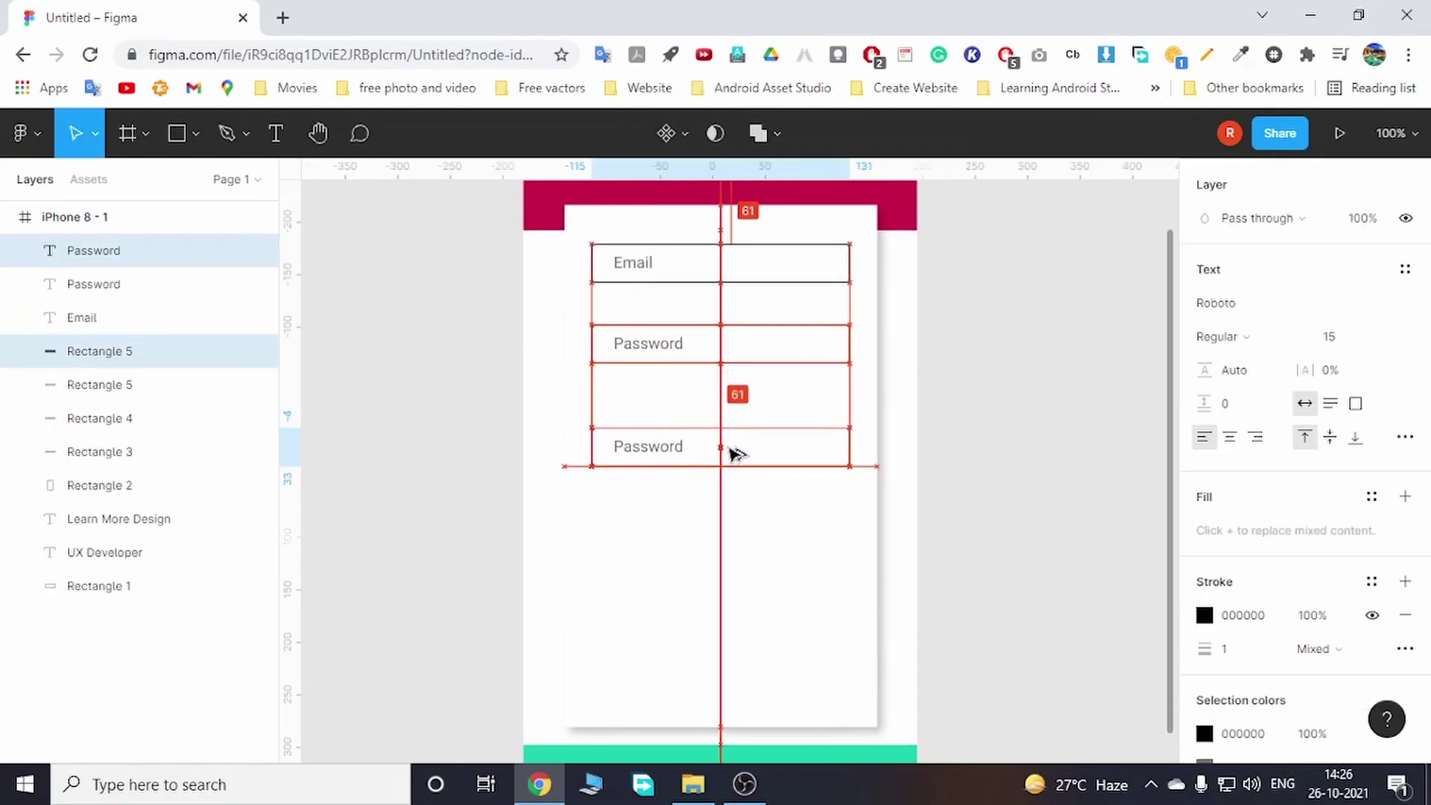
Step: Lower the copied field and change its text to a bold, 20-point 'Login'
{"action": "left_click_drag", "start_coordinate": [730, 448], "coordinate": [722, 454]}
{"action": "double_click", "coordinate": [677, 450]}
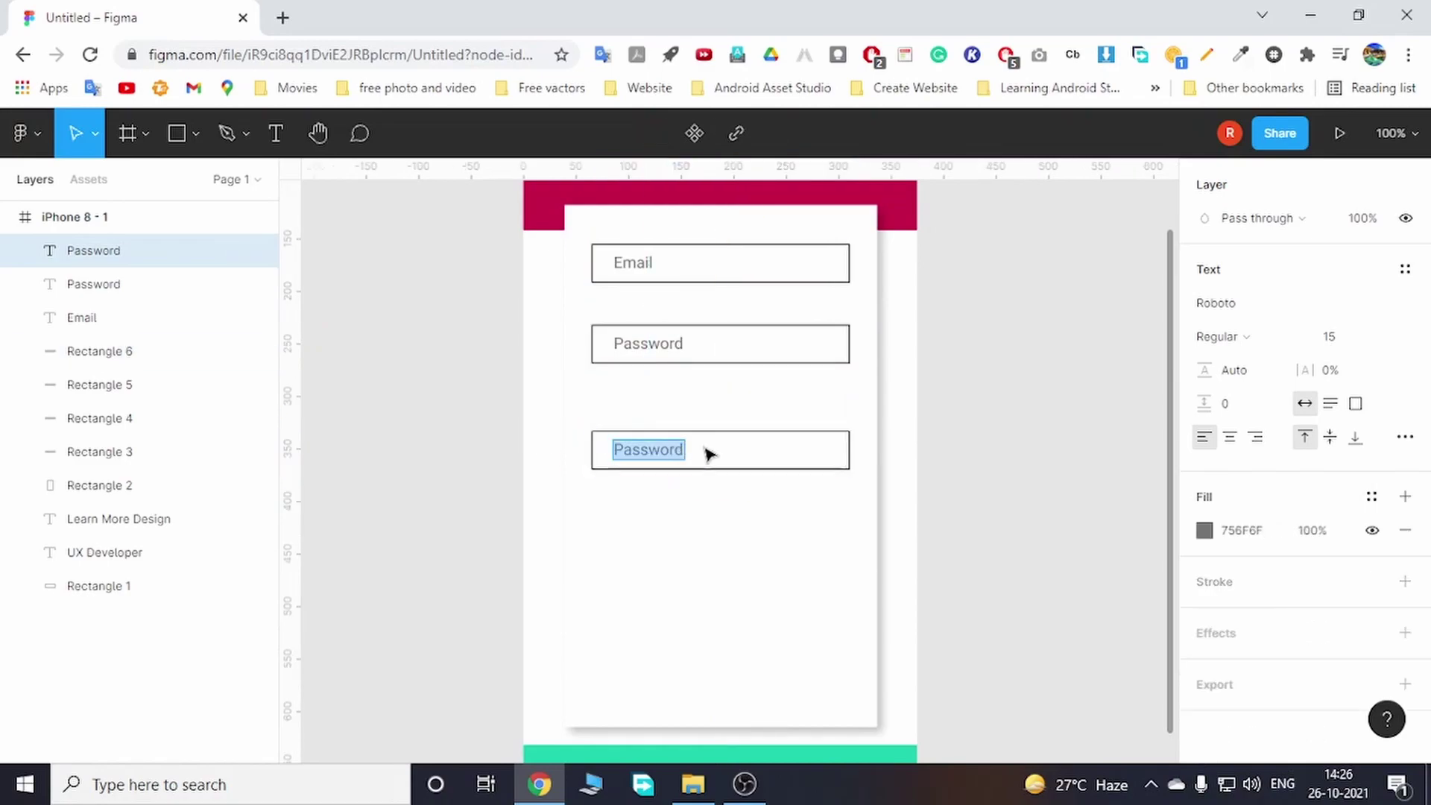
{"action": "key", "text": "BackSpace"}
{"action": "type", "text": "Login"}
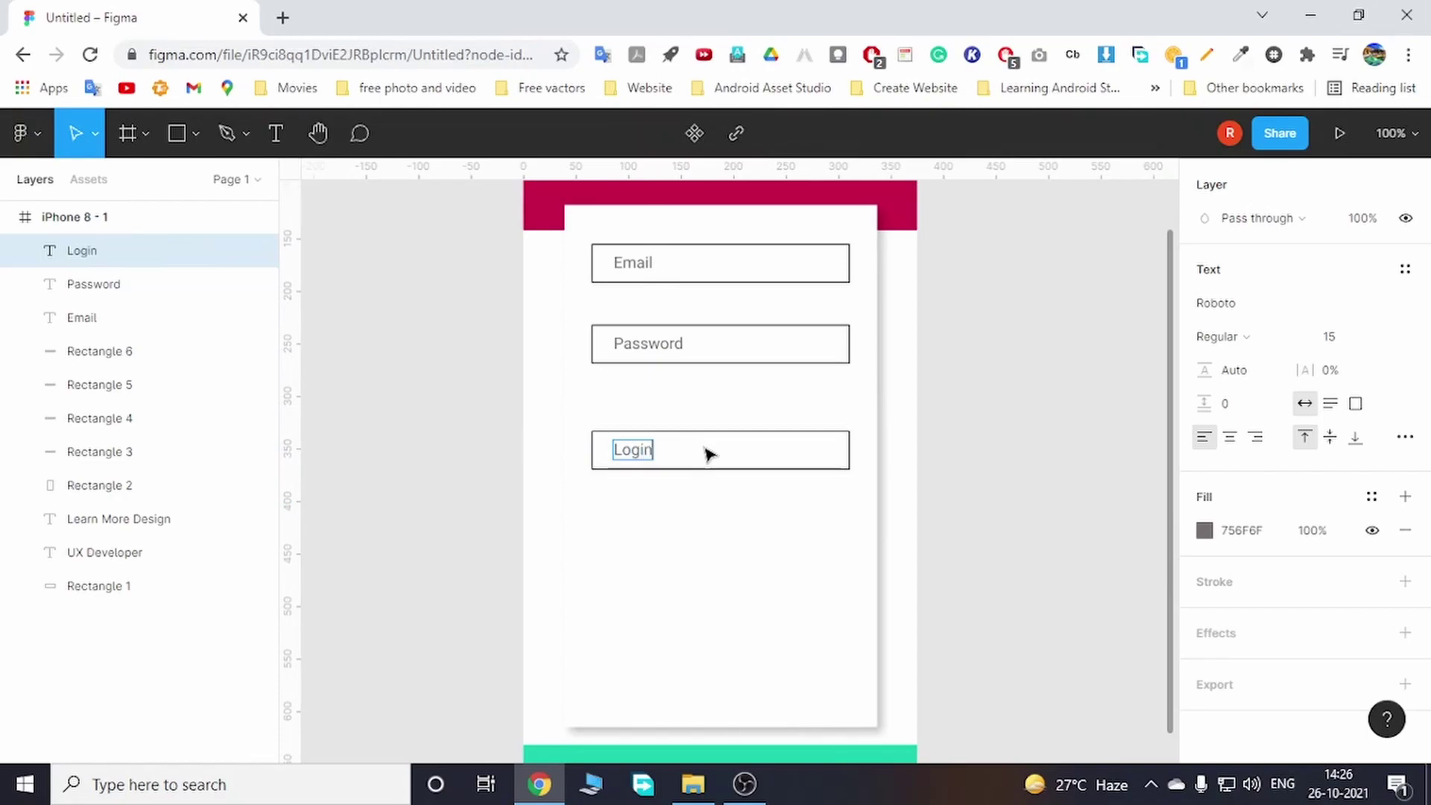
{"action": "key", "text": "ctrl+a"}
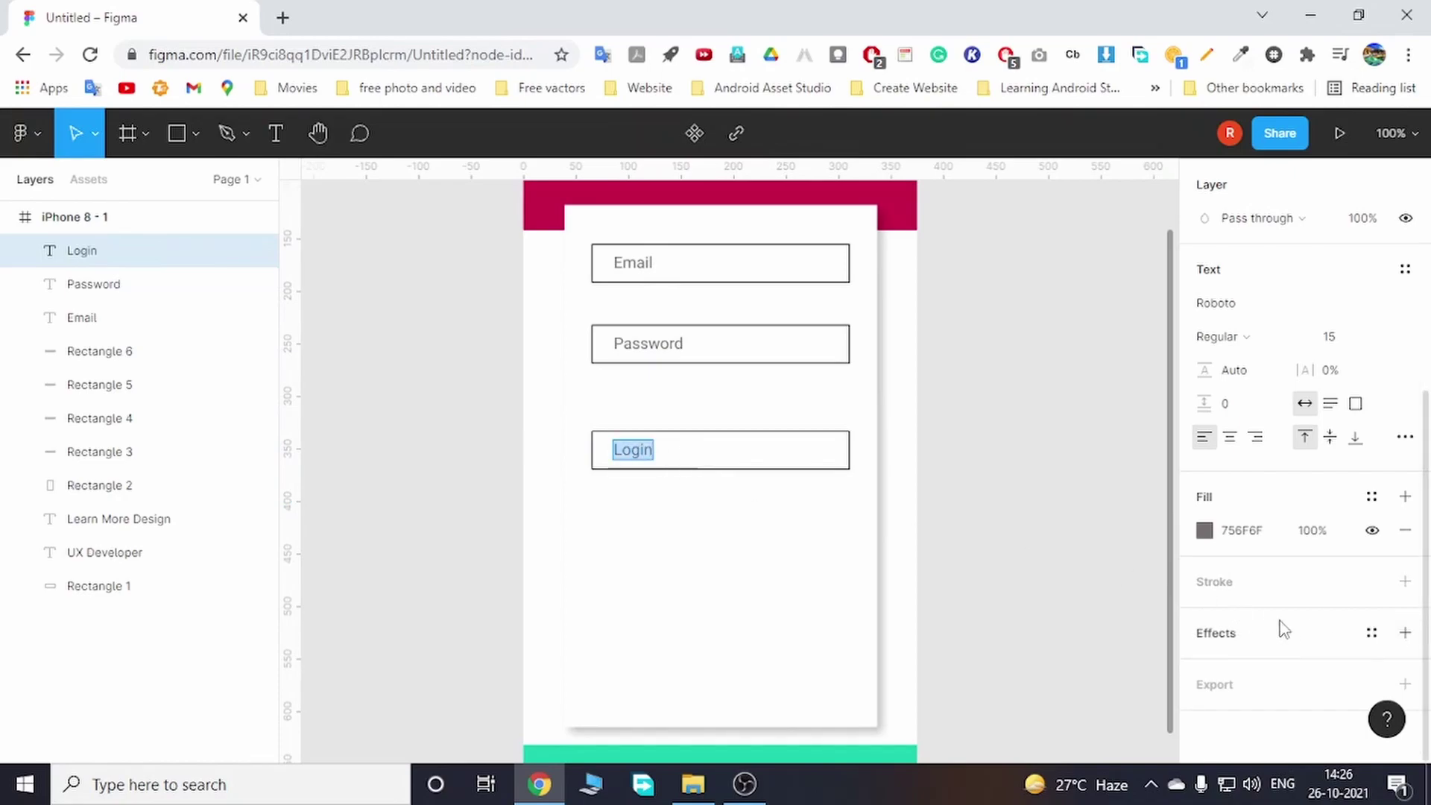
{"action": "left_click", "coordinate": [1243, 336]}
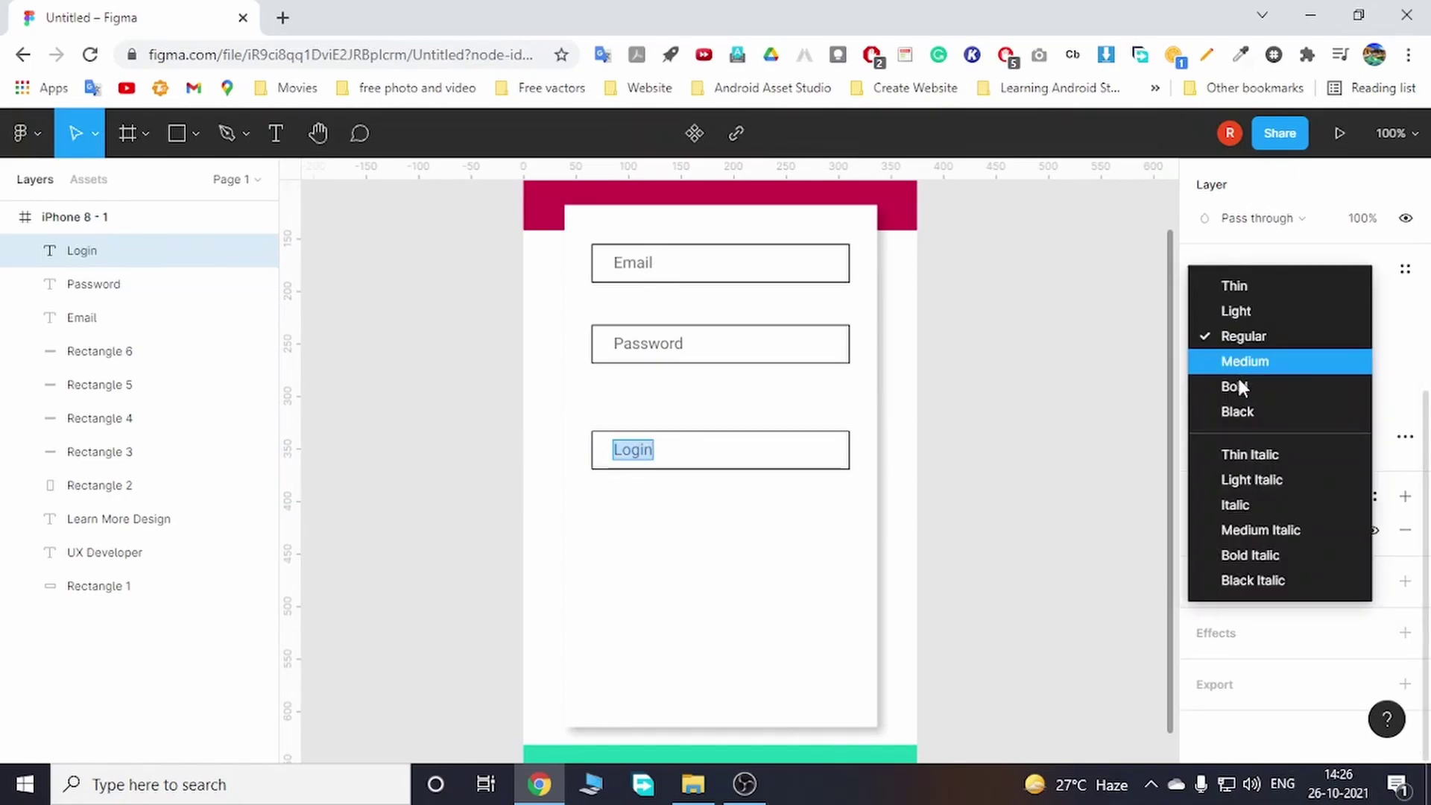
{"action": "left_click", "coordinate": [1237, 388]}
{"action": "left_click", "coordinate": [1338, 341]}
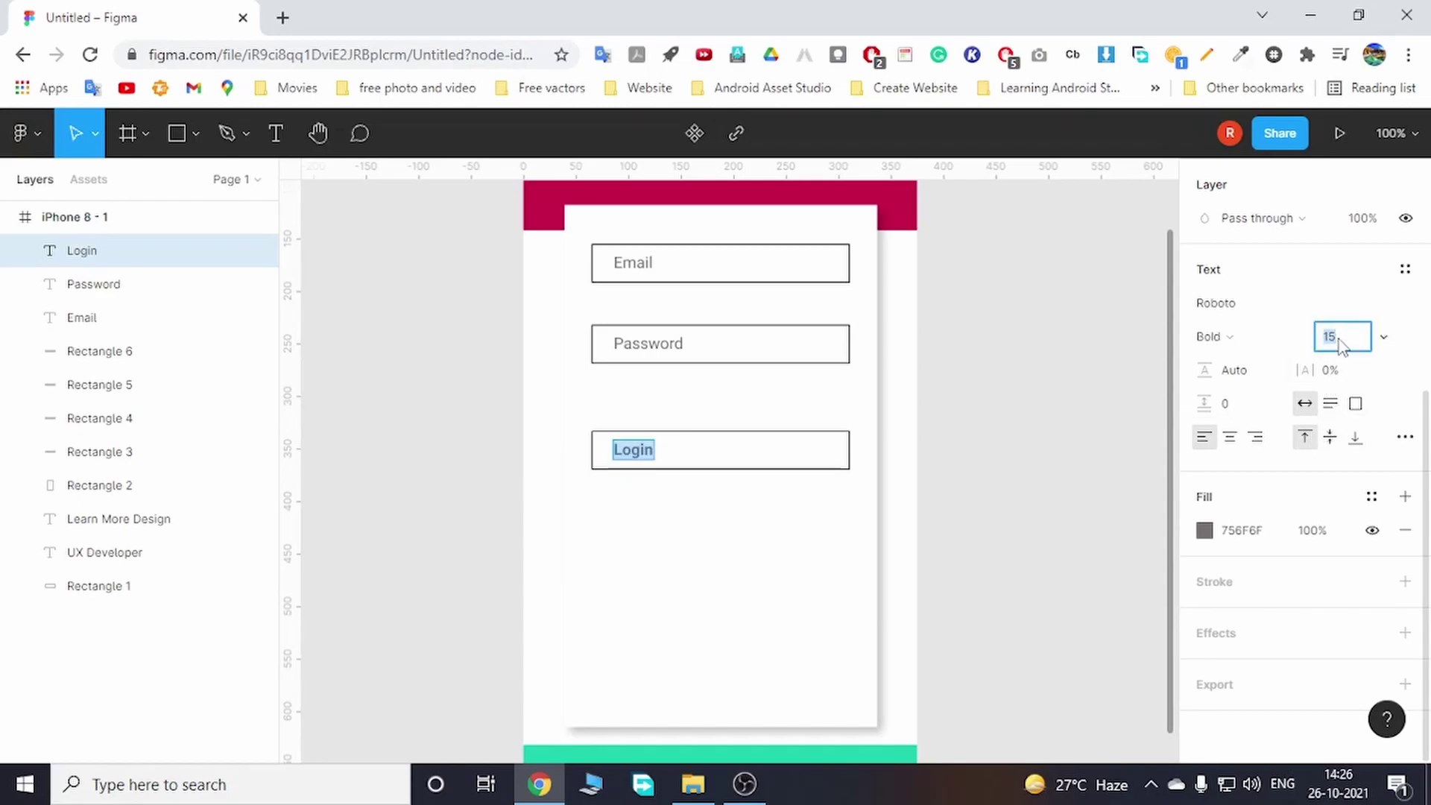
{"action": "type", "text": "20"}
{"action": "key", "text": "Return"}
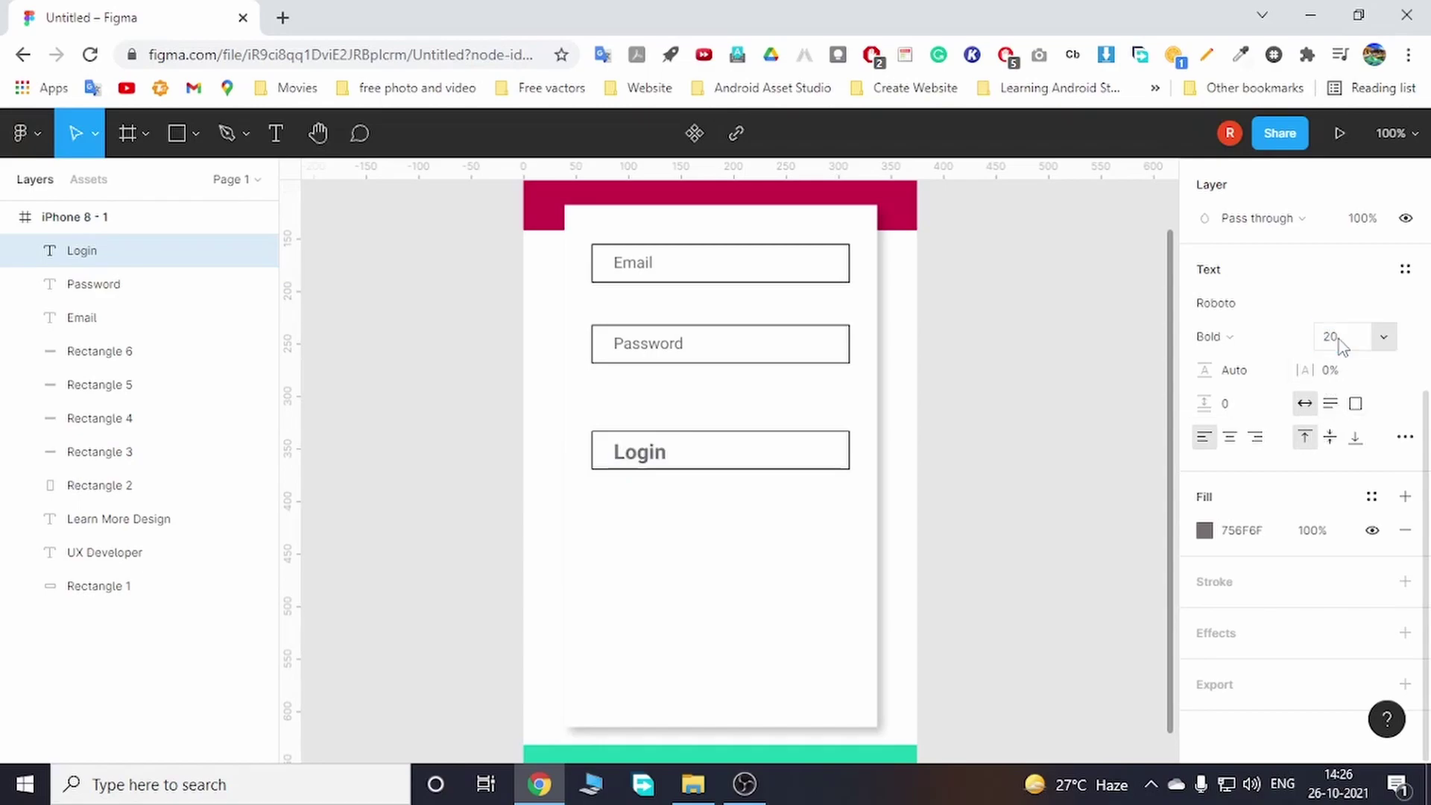
{"action": "key", "text": "Escape"}
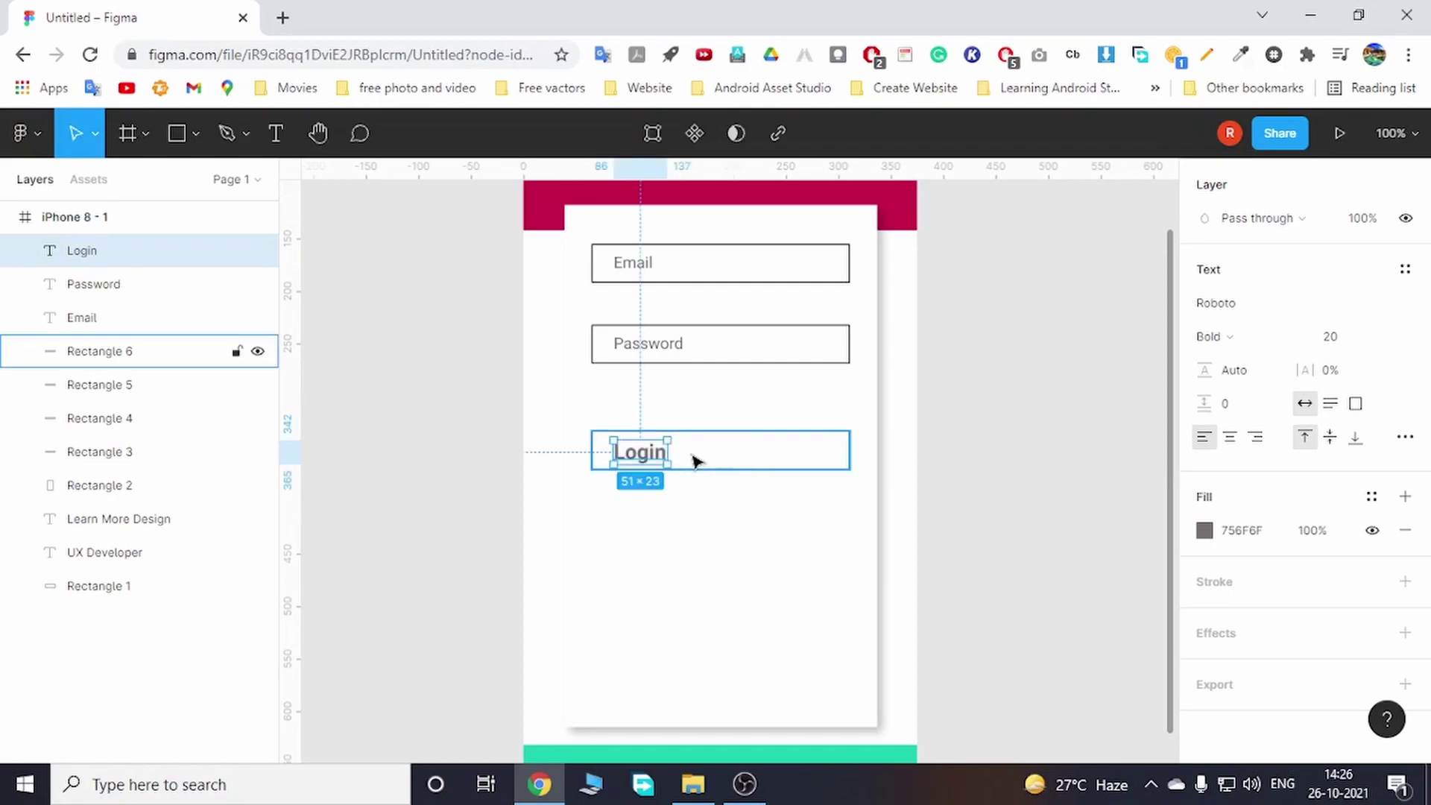
Step: Centre the Login label in its box and place a copy just below the Password field
{"action": "left_click_drag", "start_coordinate": [652, 455], "coordinate": [734, 452]}
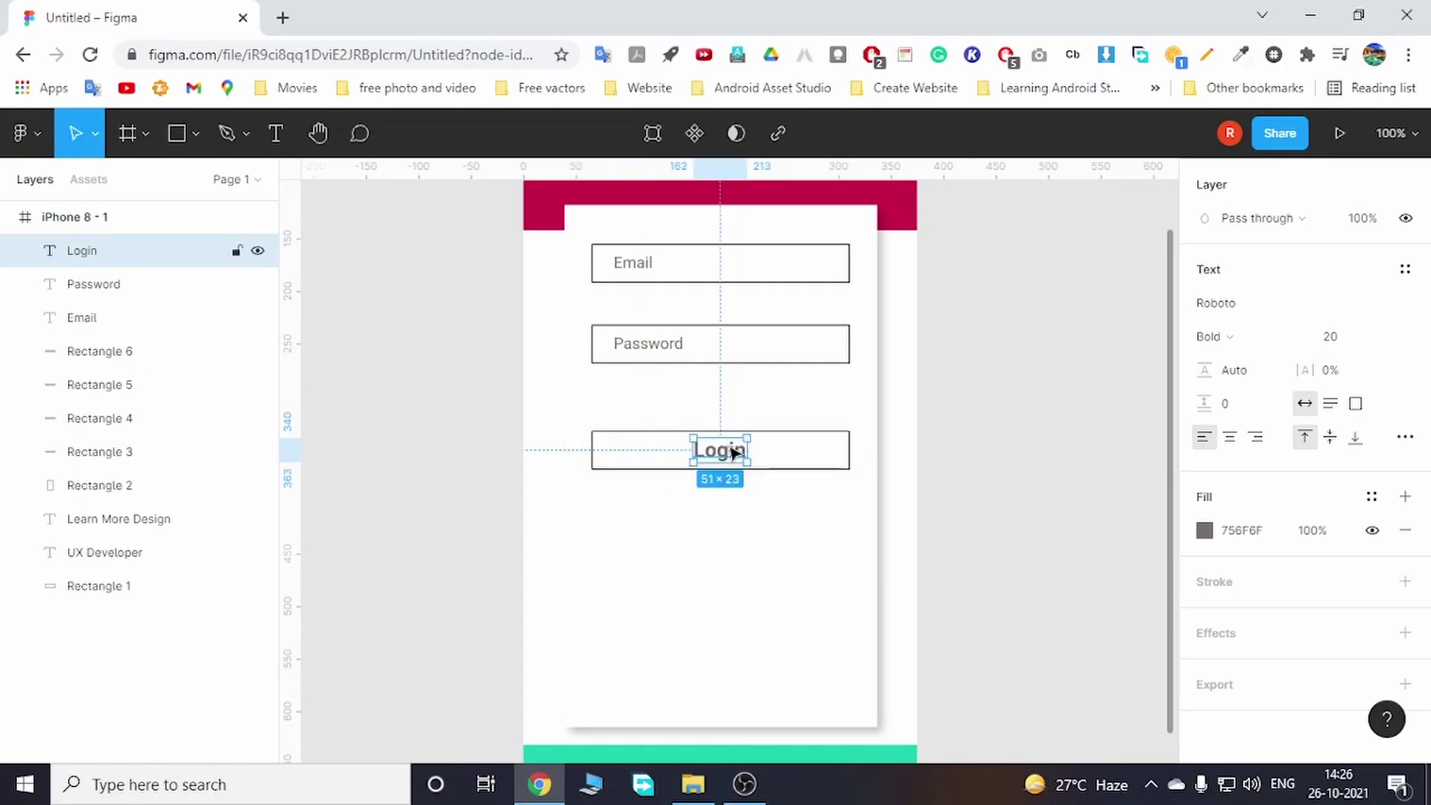
{"action": "left_click", "coordinate": [1073, 453]}
{"action": "left_click", "coordinate": [810, 459]}
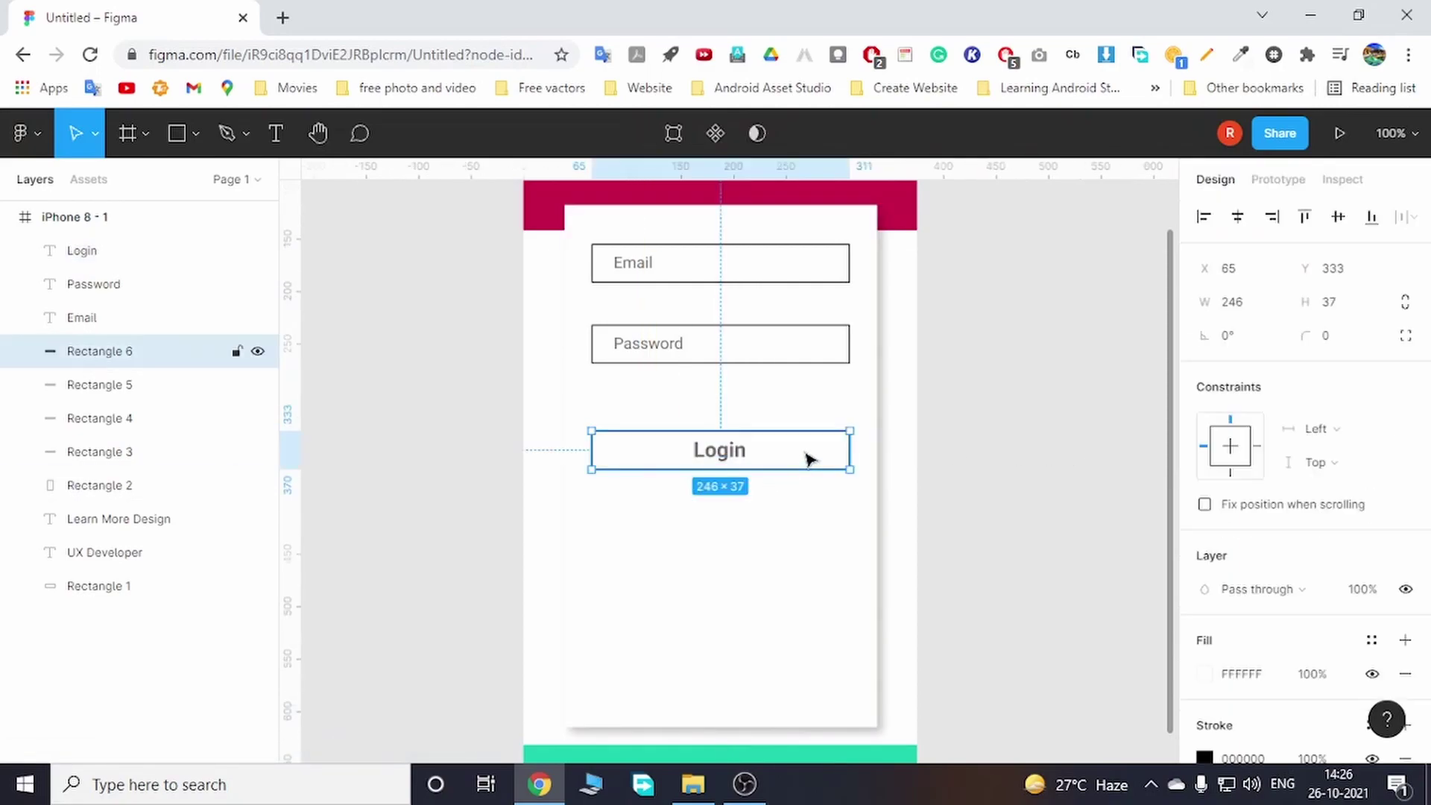
{"action": "left_click", "coordinate": [949, 402]}
{"action": "left_click", "coordinate": [738, 470]}
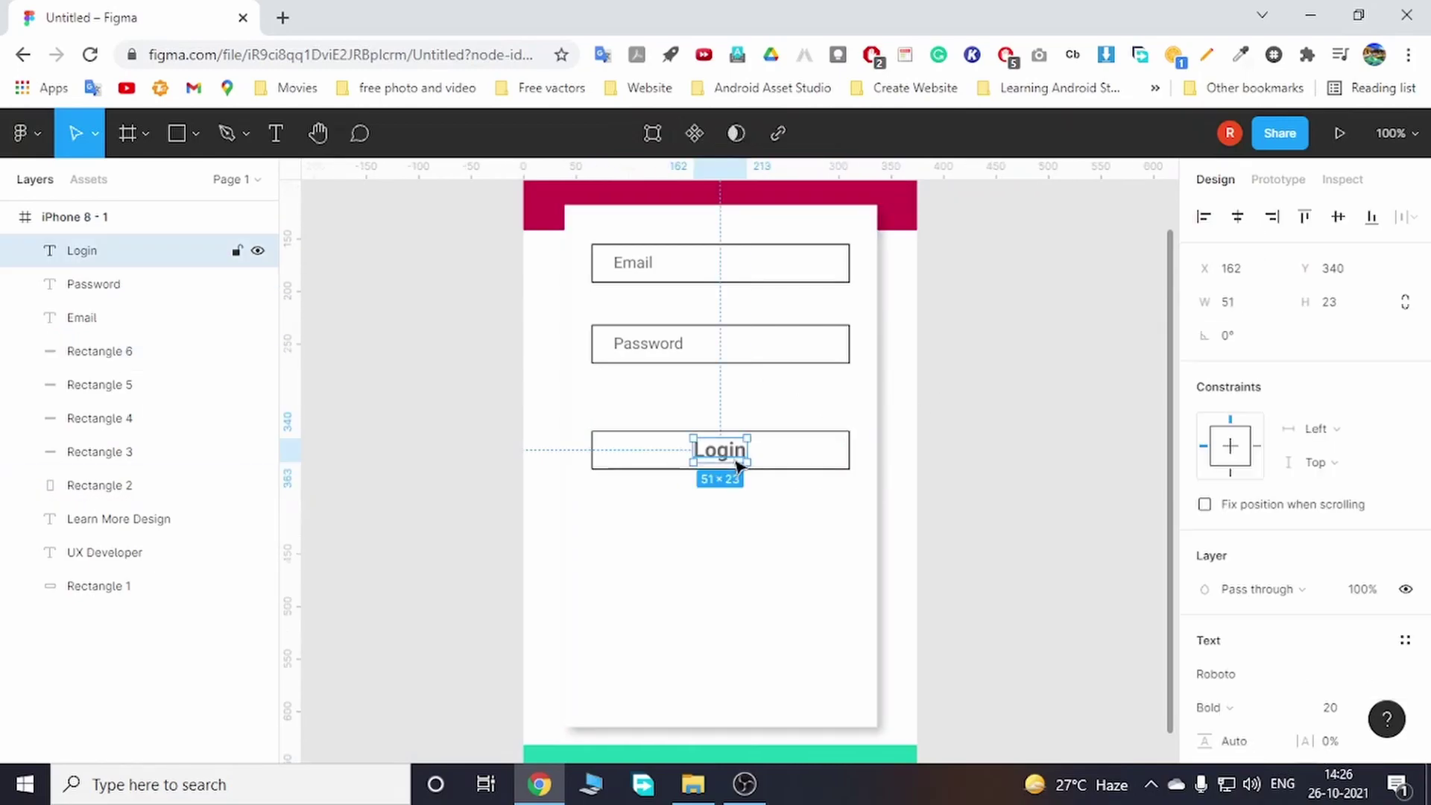
{"action": "left_click_drag", "start_coordinate": [738, 464], "coordinate": [834, 393]}
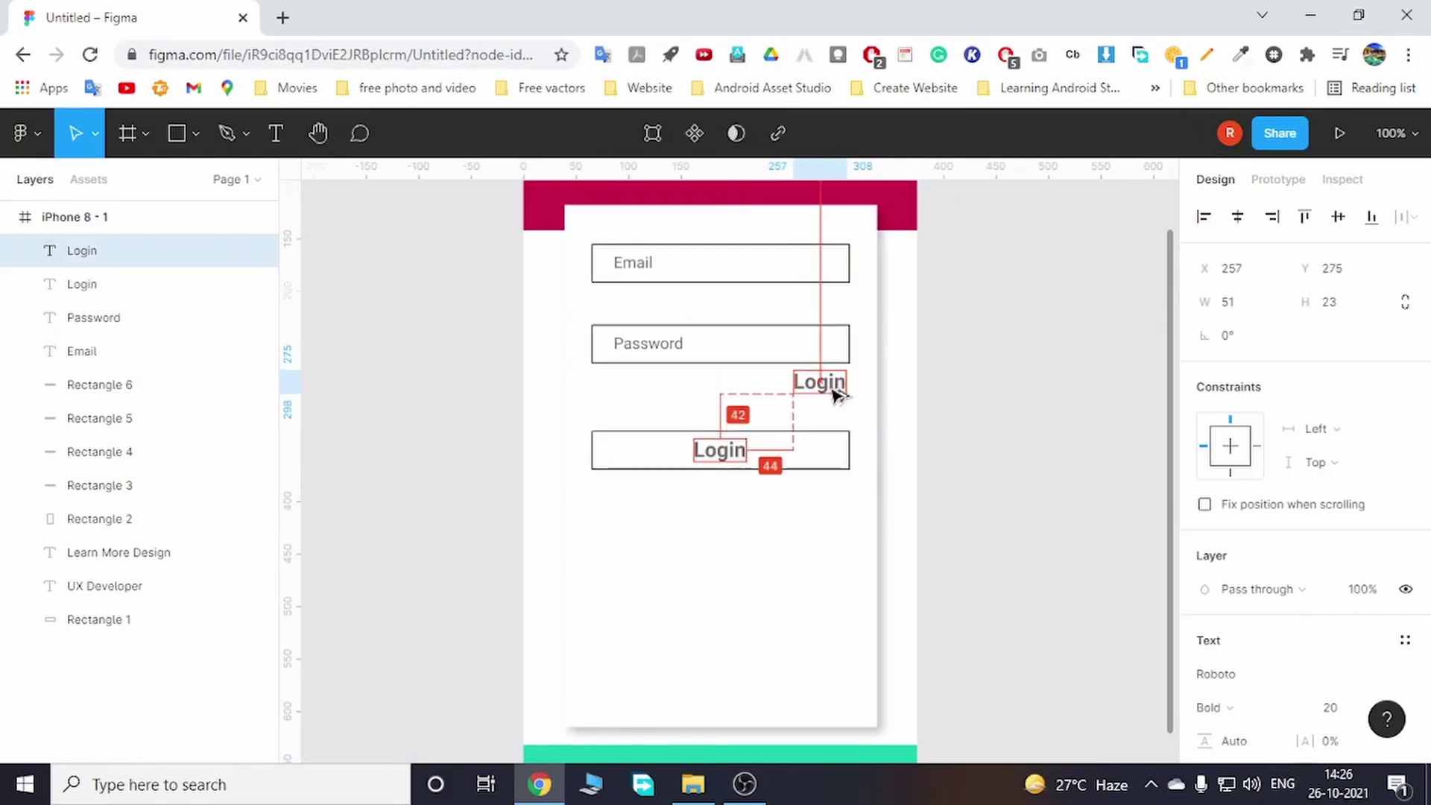
Step: Retype the copied label as 'Forget Password?' and move it beneath the Password field
{"action": "double_click", "coordinate": [823, 386]}
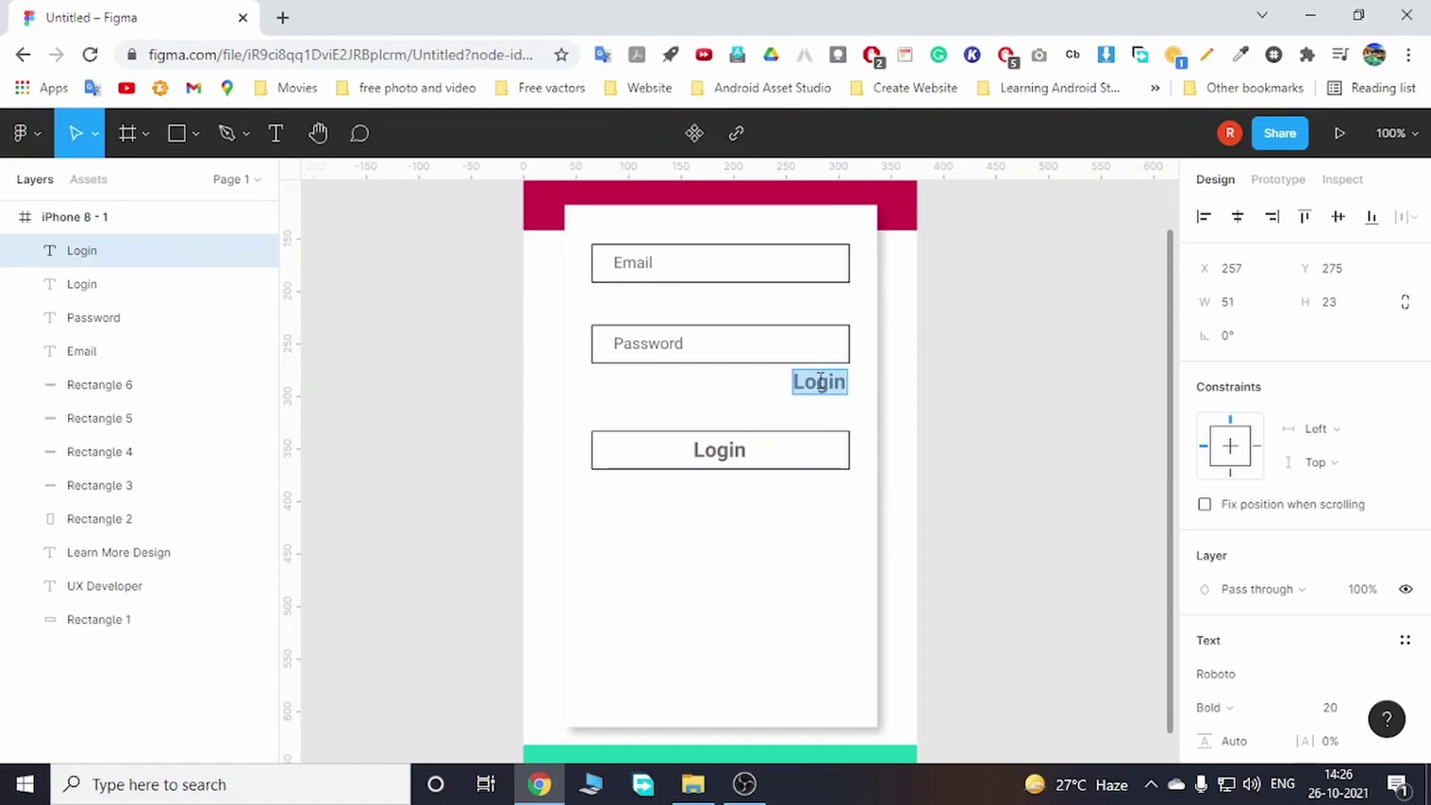
{"action": "type", "text": "Forget"}
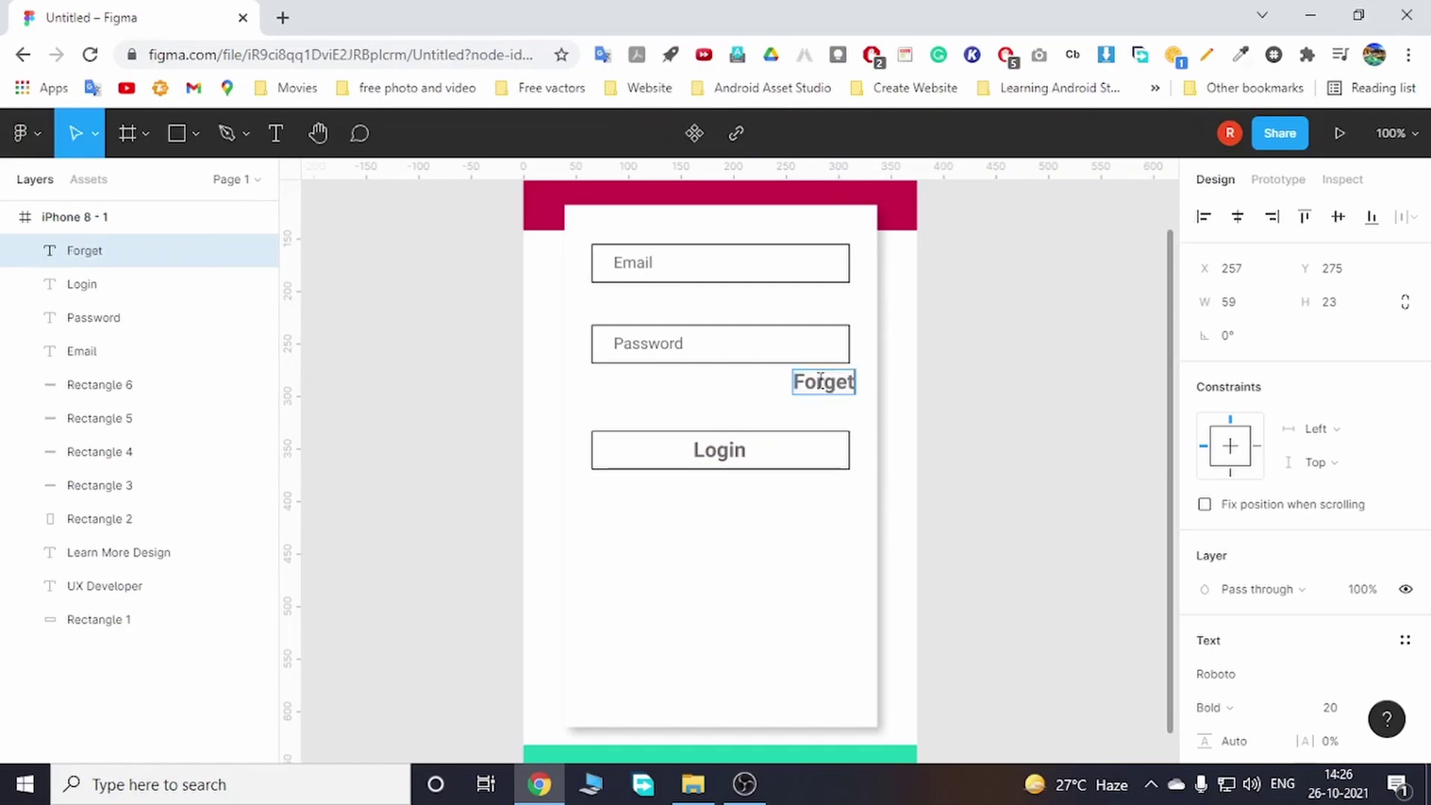
{"action": "type", "text": " Password?"}
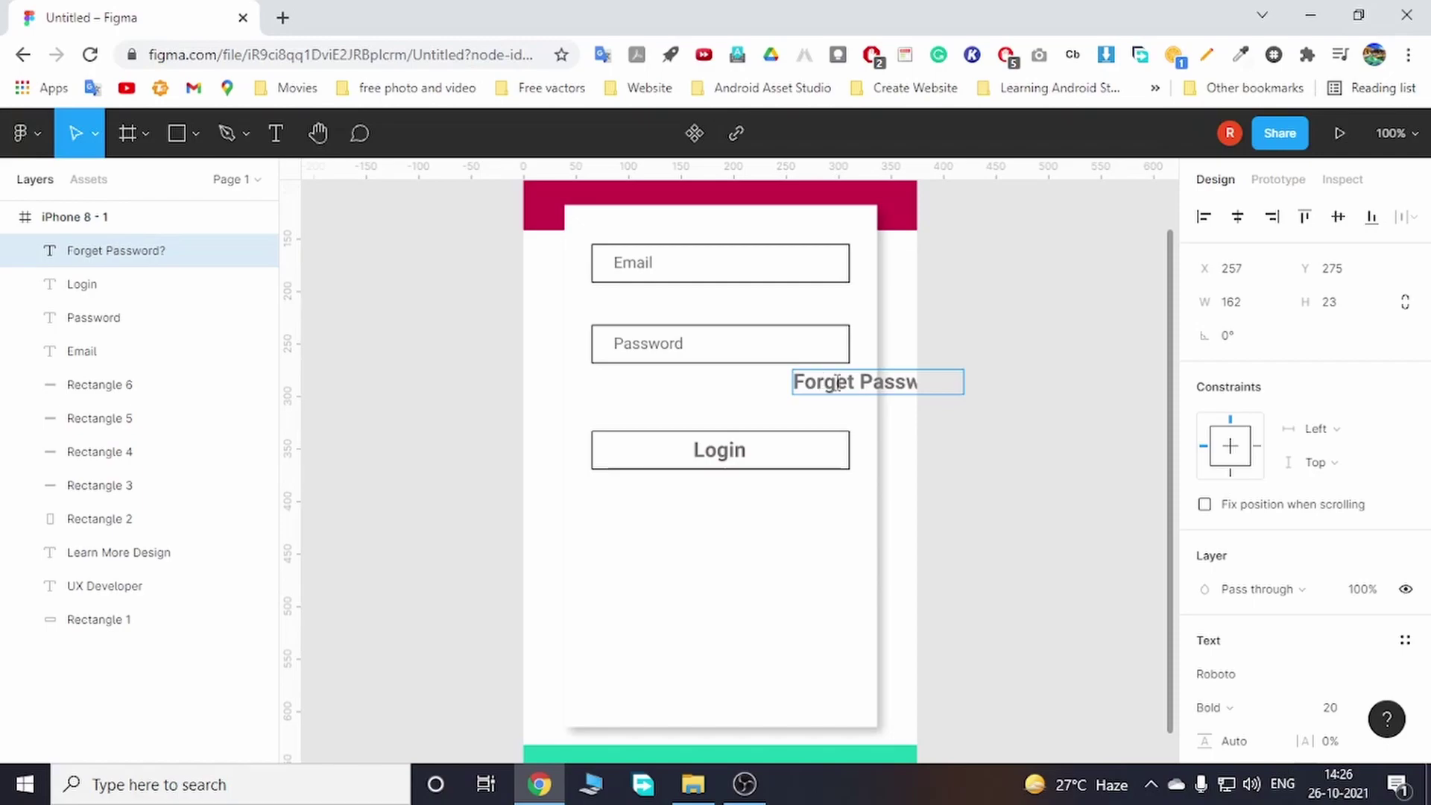
{"action": "key", "text": "Escape"}
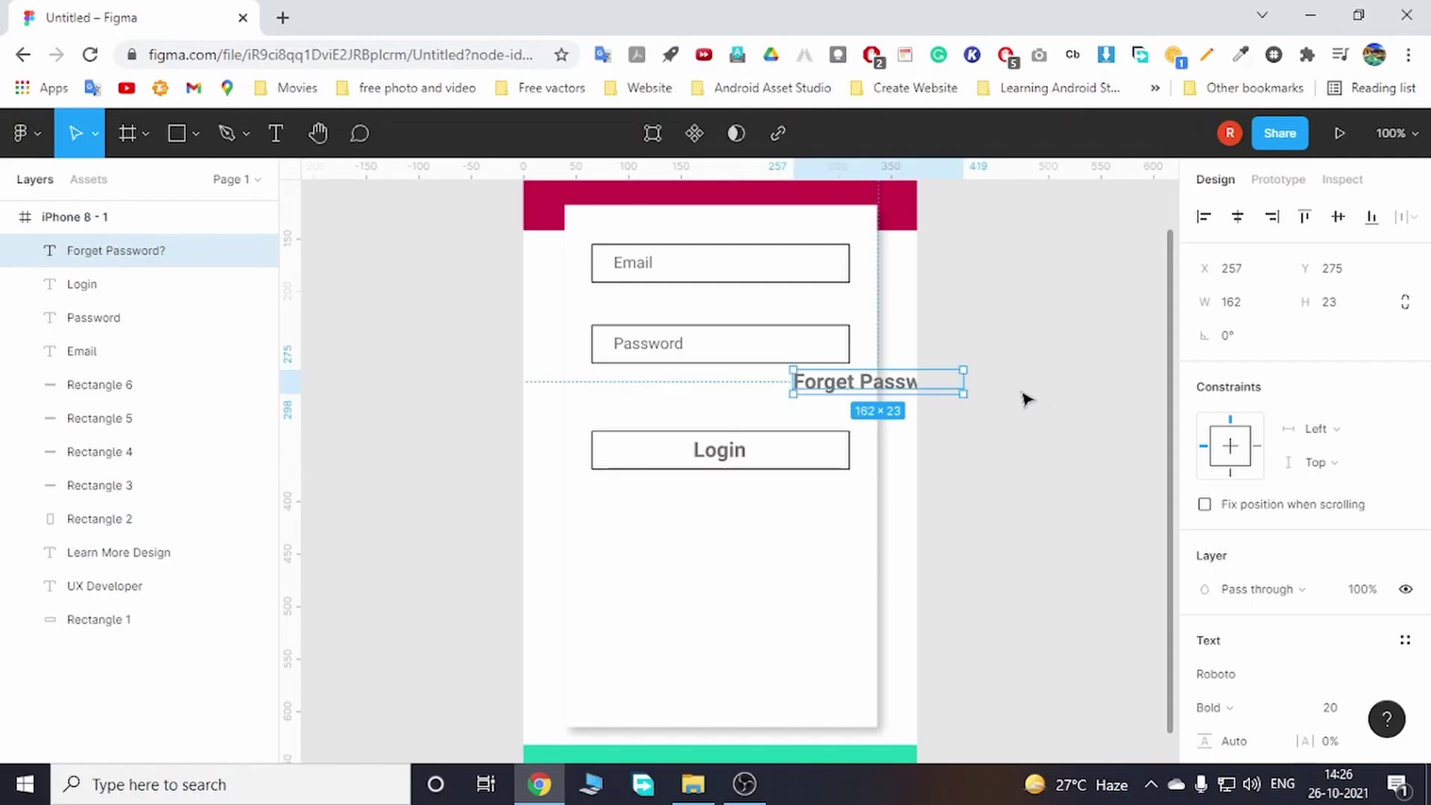
{"action": "left_click_drag", "start_coordinate": [845, 392], "coordinate": [732, 392]}
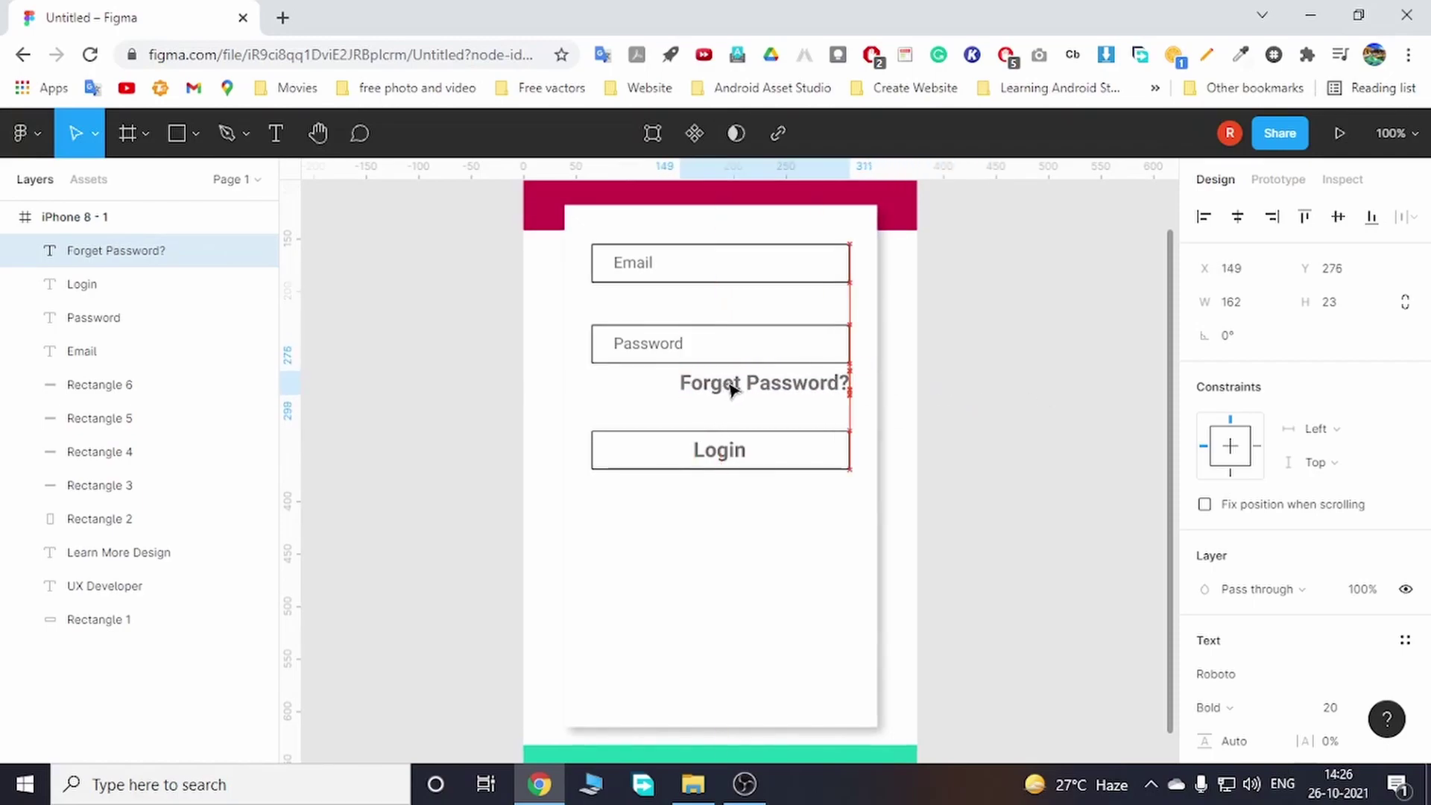
Step: Make Forget Password? regular weight at size 15, aligned to the Password field's right edge
{"action": "scroll", "coordinate": [1273, 560], "scroll_direction": "down", "scroll_amount": 1}
{"action": "scroll", "coordinate": [1273, 560], "scroll_direction": "down", "scroll_amount": 2}
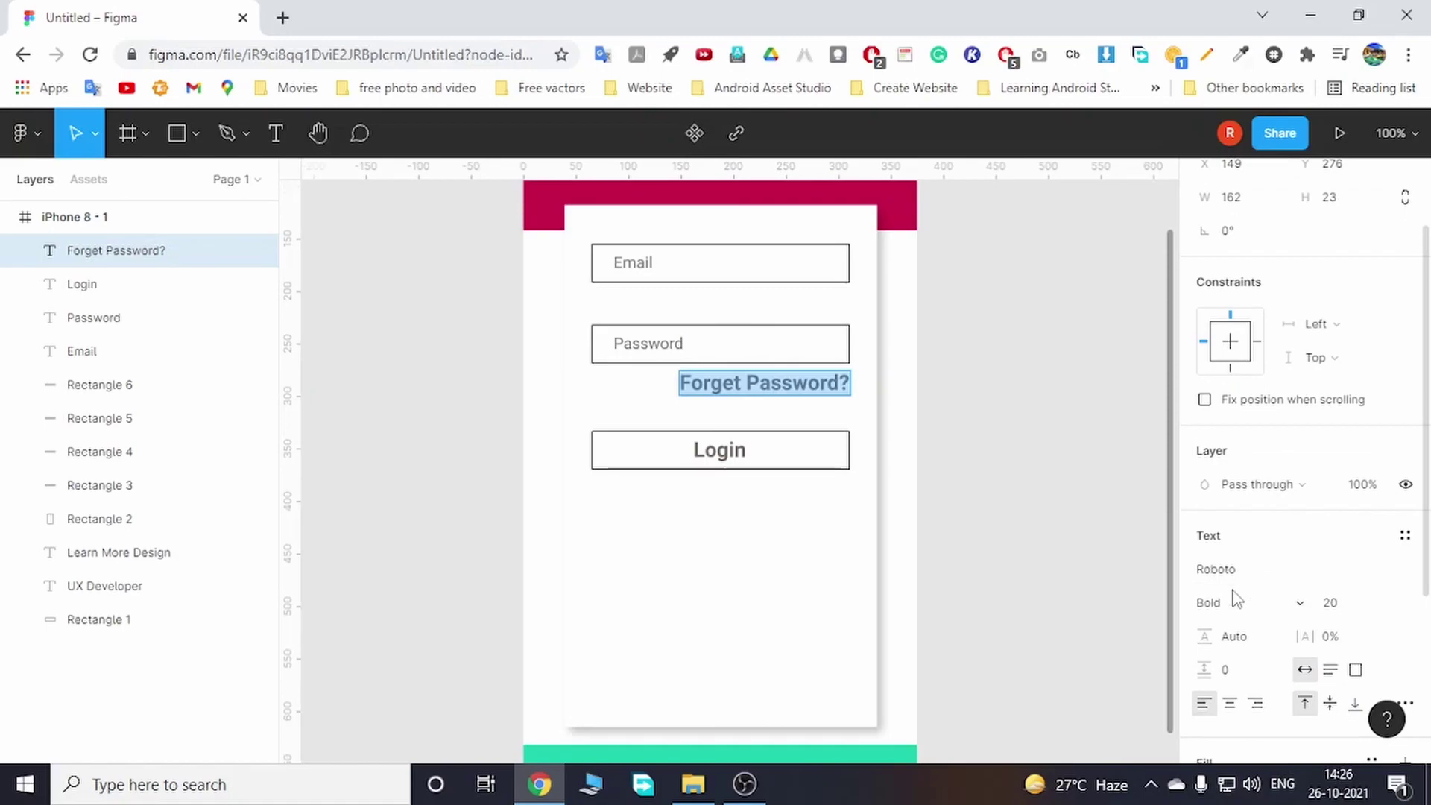
{"action": "left_click", "coordinate": [1226, 601]}
{"action": "left_click", "coordinate": [1252, 488]}
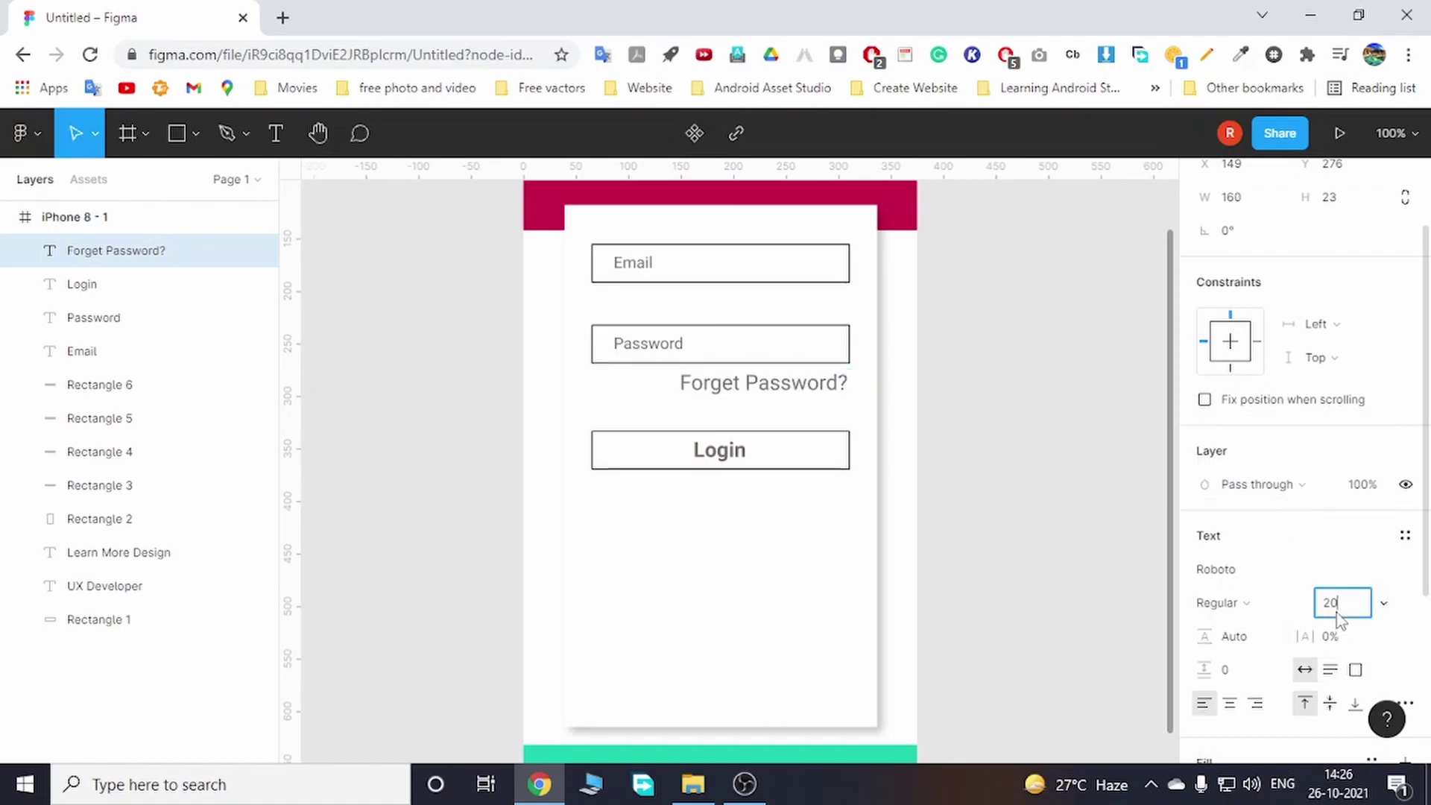
{"action": "type", "text": "15"}
{"action": "key", "text": "Return"}
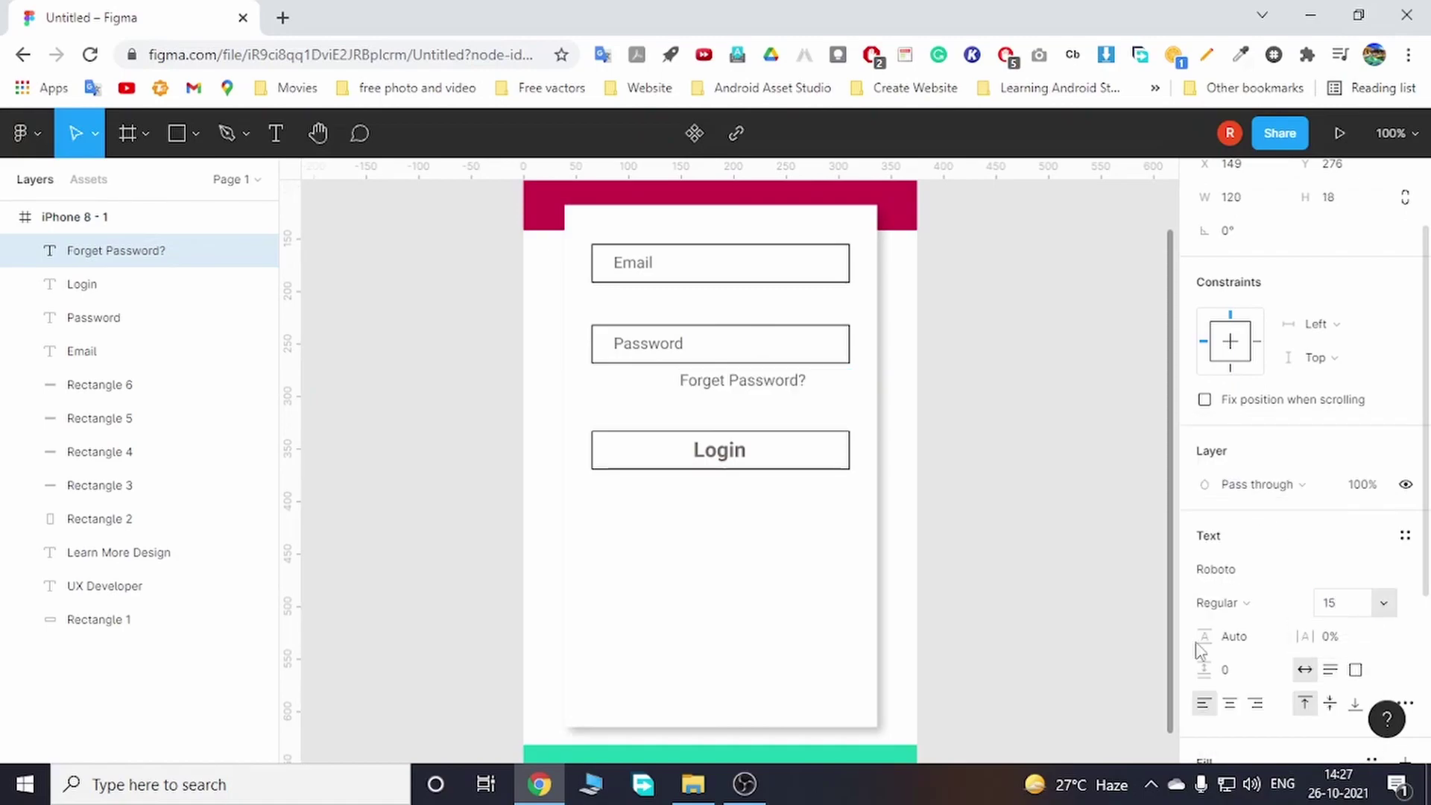
{"action": "left_click_drag", "start_coordinate": [789, 383], "coordinate": [830, 387]}
Step: Fill the Login button box with the crimson document colour
{"action": "left_click", "coordinate": [922, 441]}
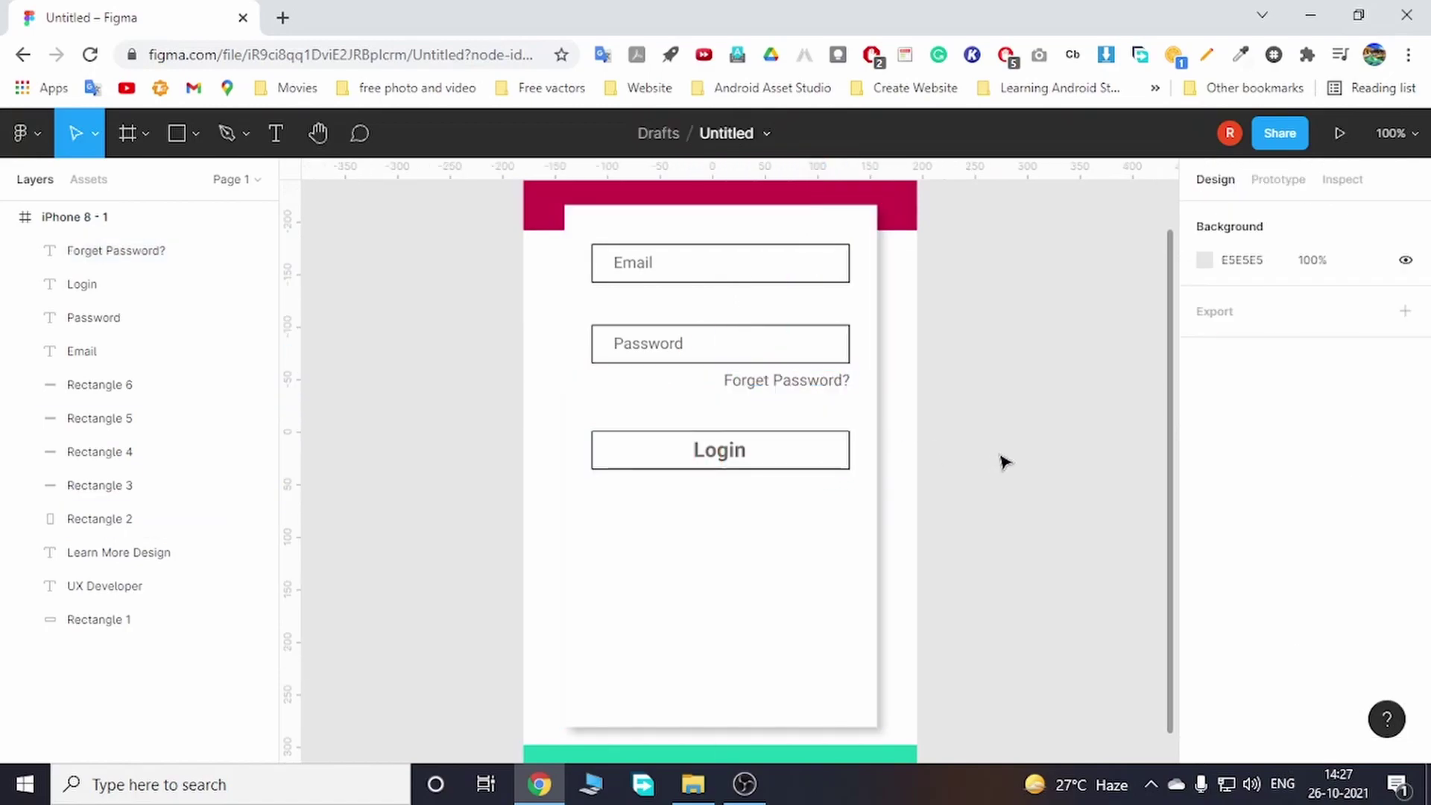
{"action": "left_click", "coordinate": [814, 456]}
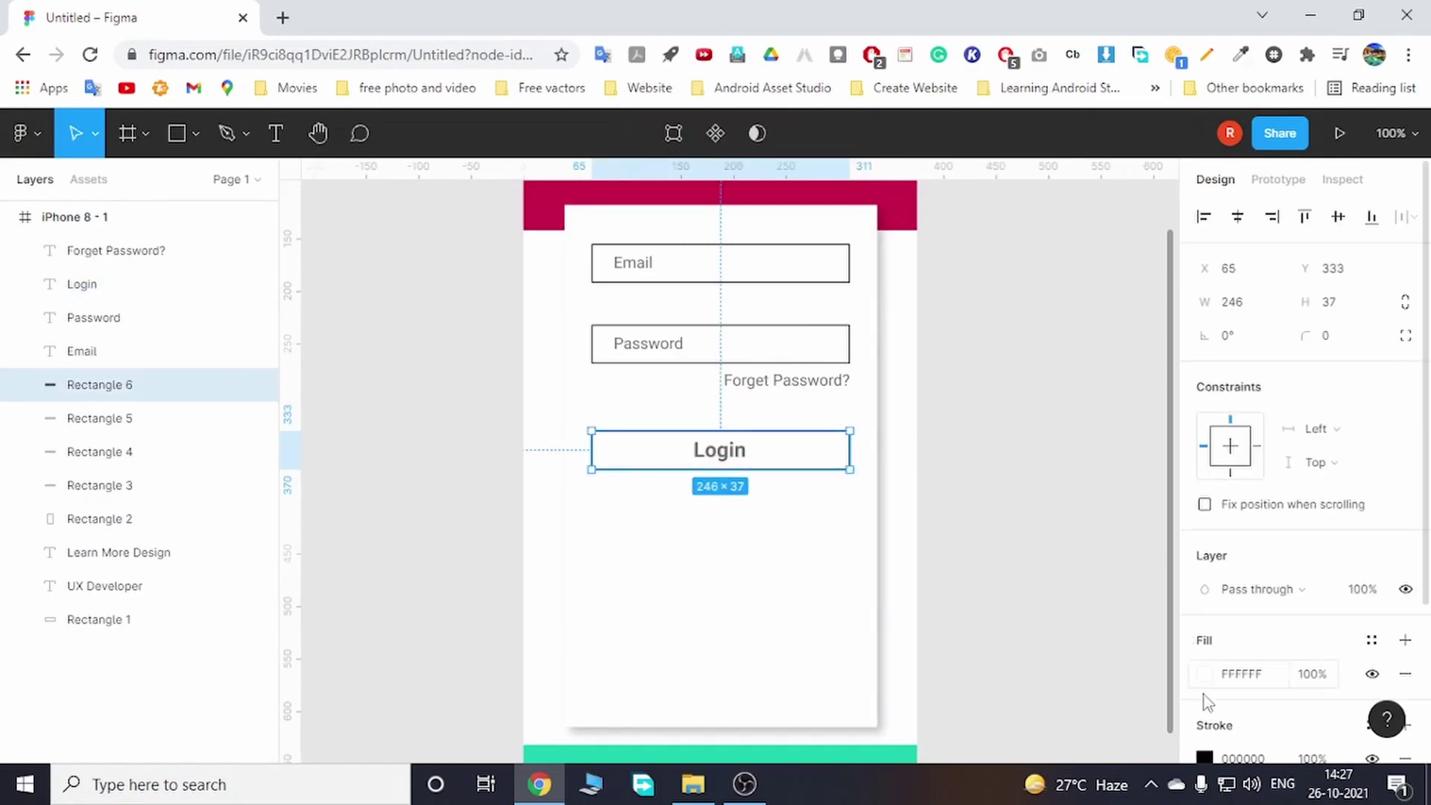
{"action": "scroll", "coordinate": [1208, 700], "scroll_direction": "down", "scroll_amount": 2}
{"action": "left_click", "coordinate": [1204, 569]}
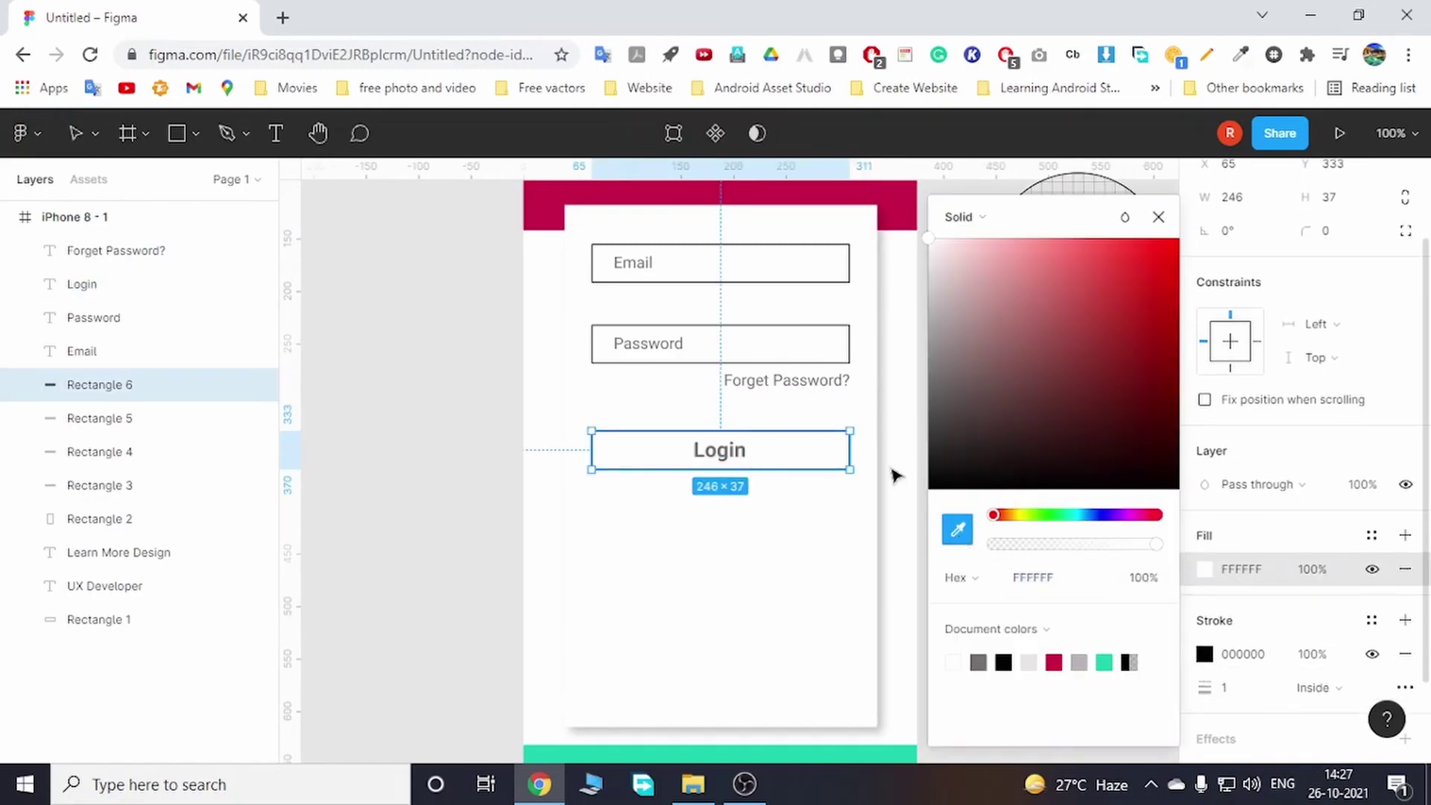
{"action": "left_click", "coordinate": [1053, 661]}
Step: Make the Login text white (FFFFFF) and remove the button's black outline
{"action": "left_click", "coordinate": [738, 456]}
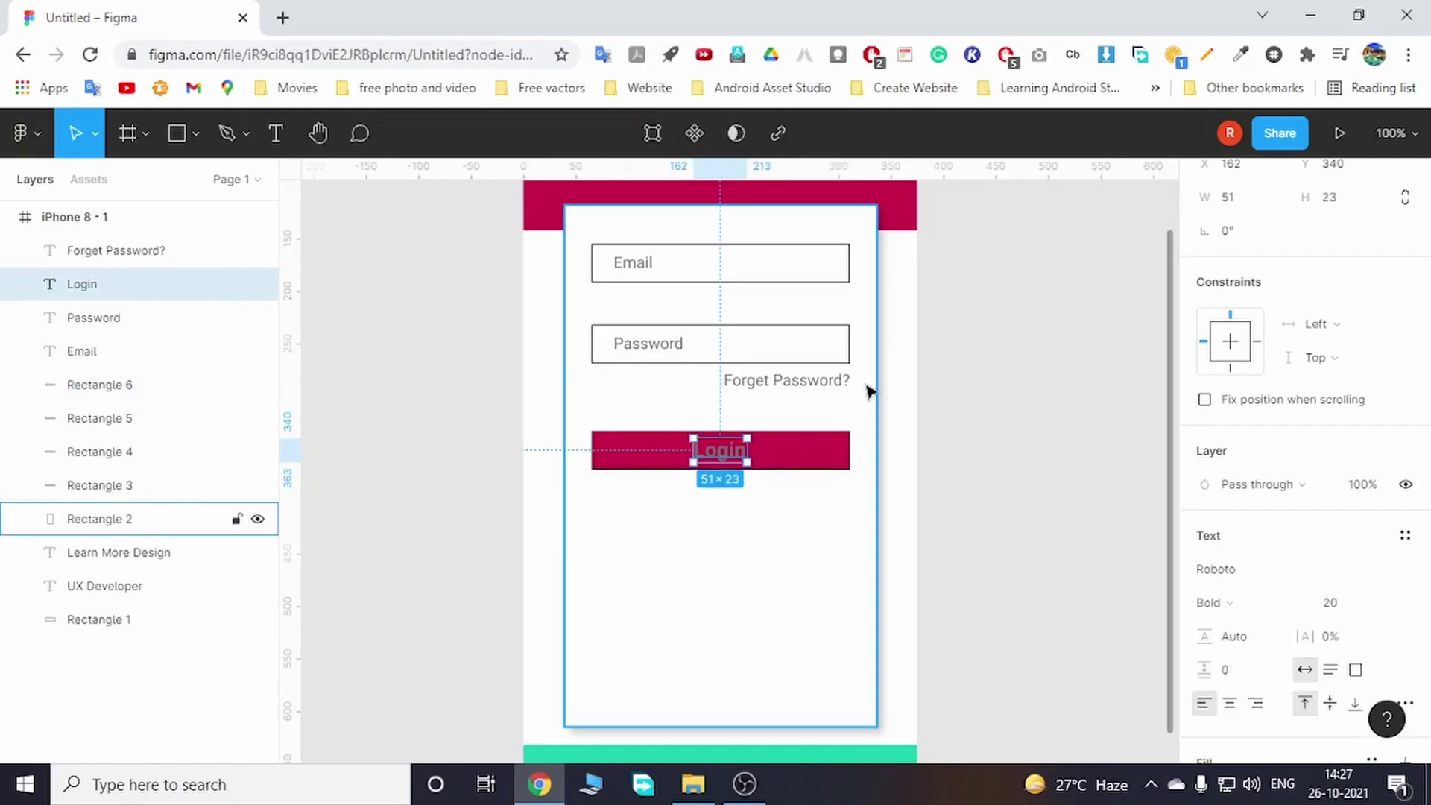
{"action": "scroll", "coordinate": [1205, 589], "scroll_direction": "down", "scroll_amount": 3}
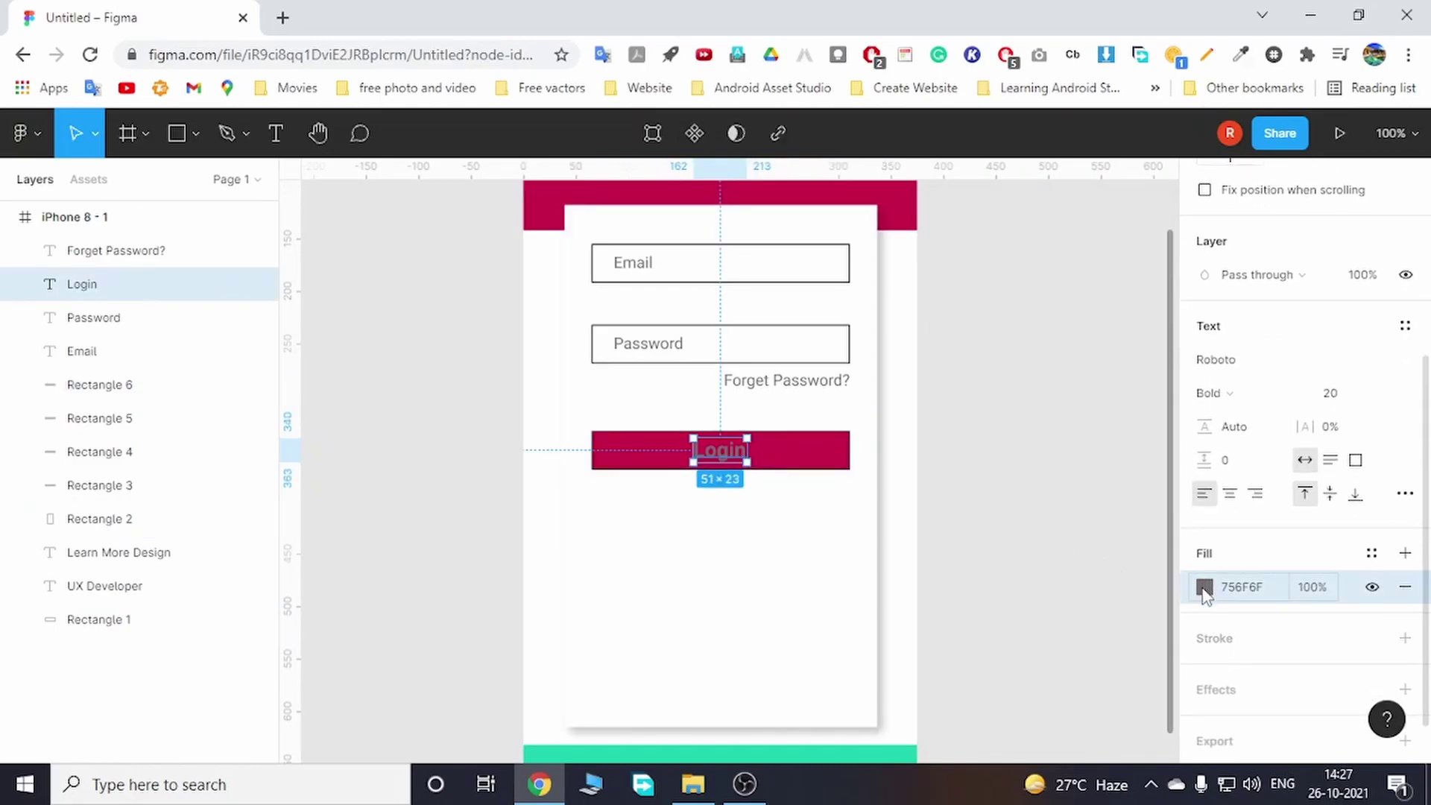
{"action": "left_click", "coordinate": [1204, 587]}
{"action": "type", "text": "FFFFFF"}
{"action": "key", "text": "Return"}
{"action": "left_click", "coordinate": [911, 397]}
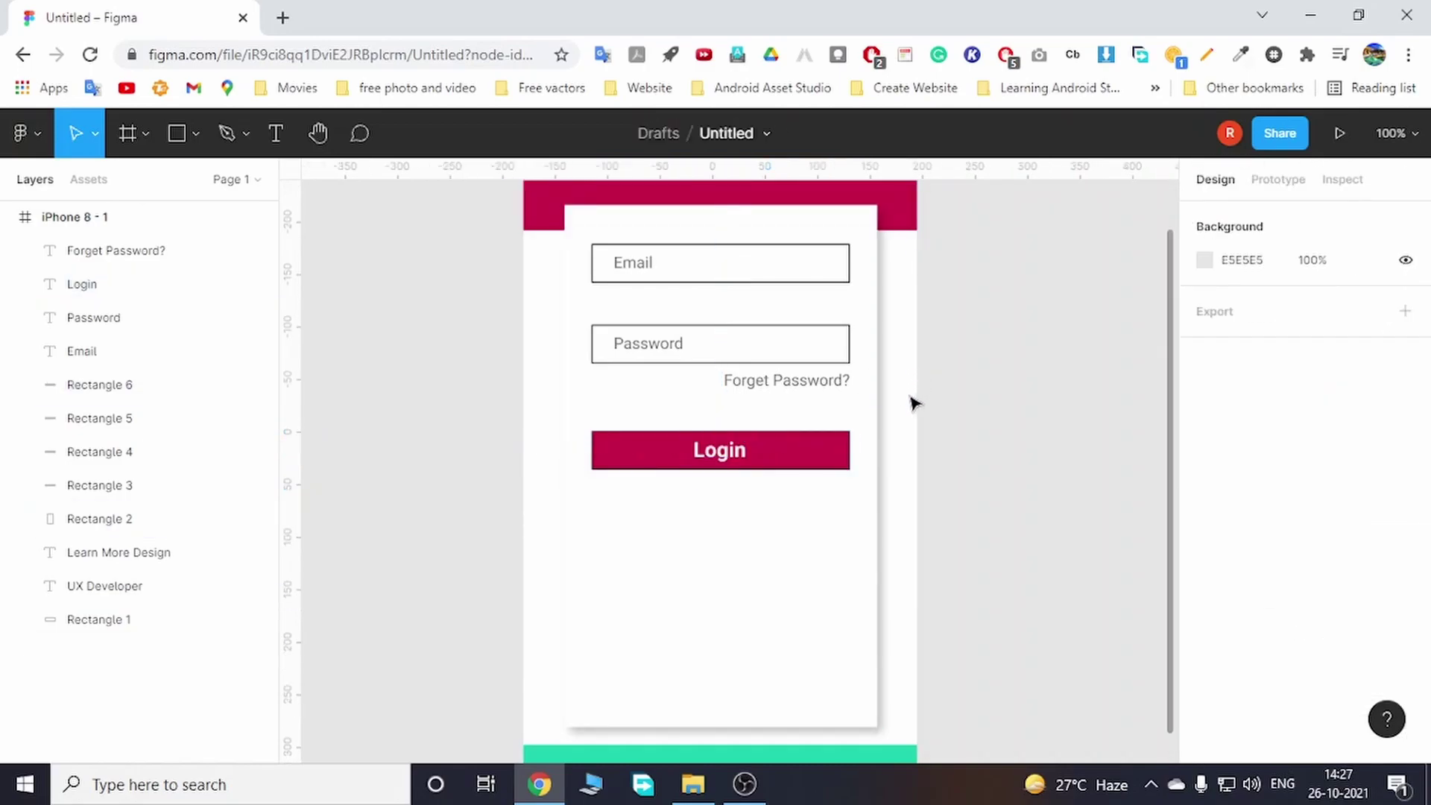
{"action": "left_click", "coordinate": [836, 460]}
{"action": "scroll", "coordinate": [1319, 574], "scroll_direction": "down", "scroll_amount": 2}
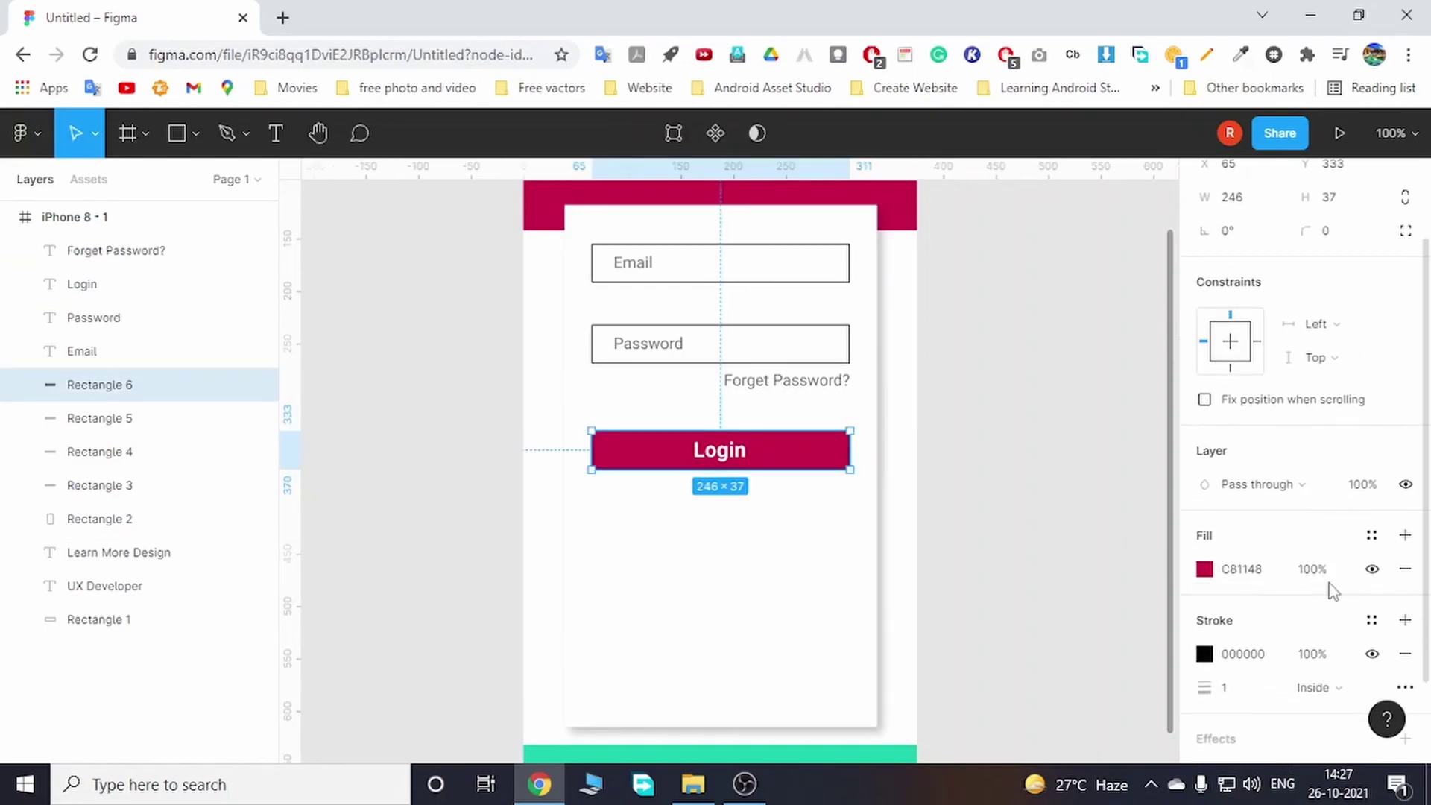
{"action": "left_click", "coordinate": [1405, 655]}
{"action": "left_click", "coordinate": [1131, 549]}
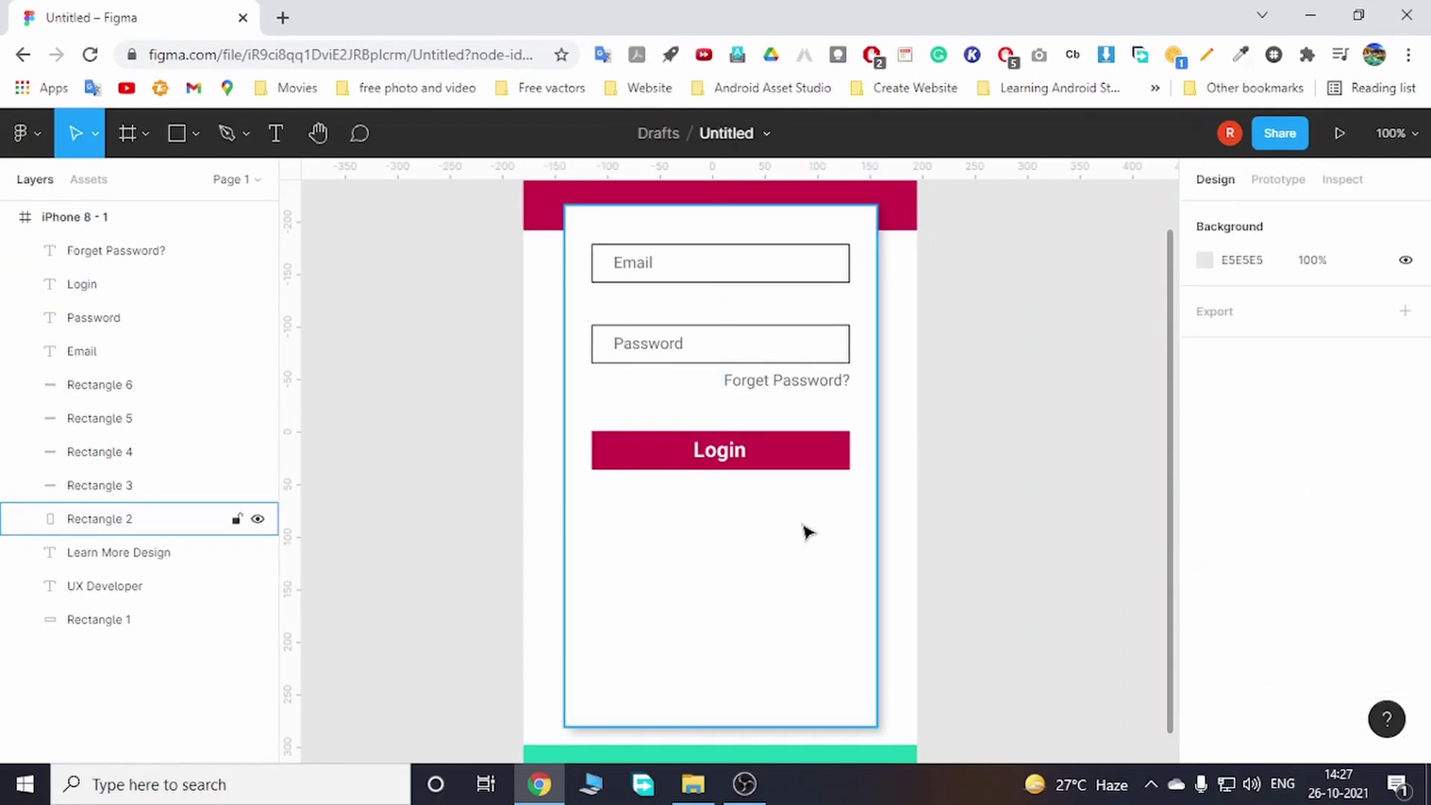
{"action": "left_click", "coordinate": [836, 526]}
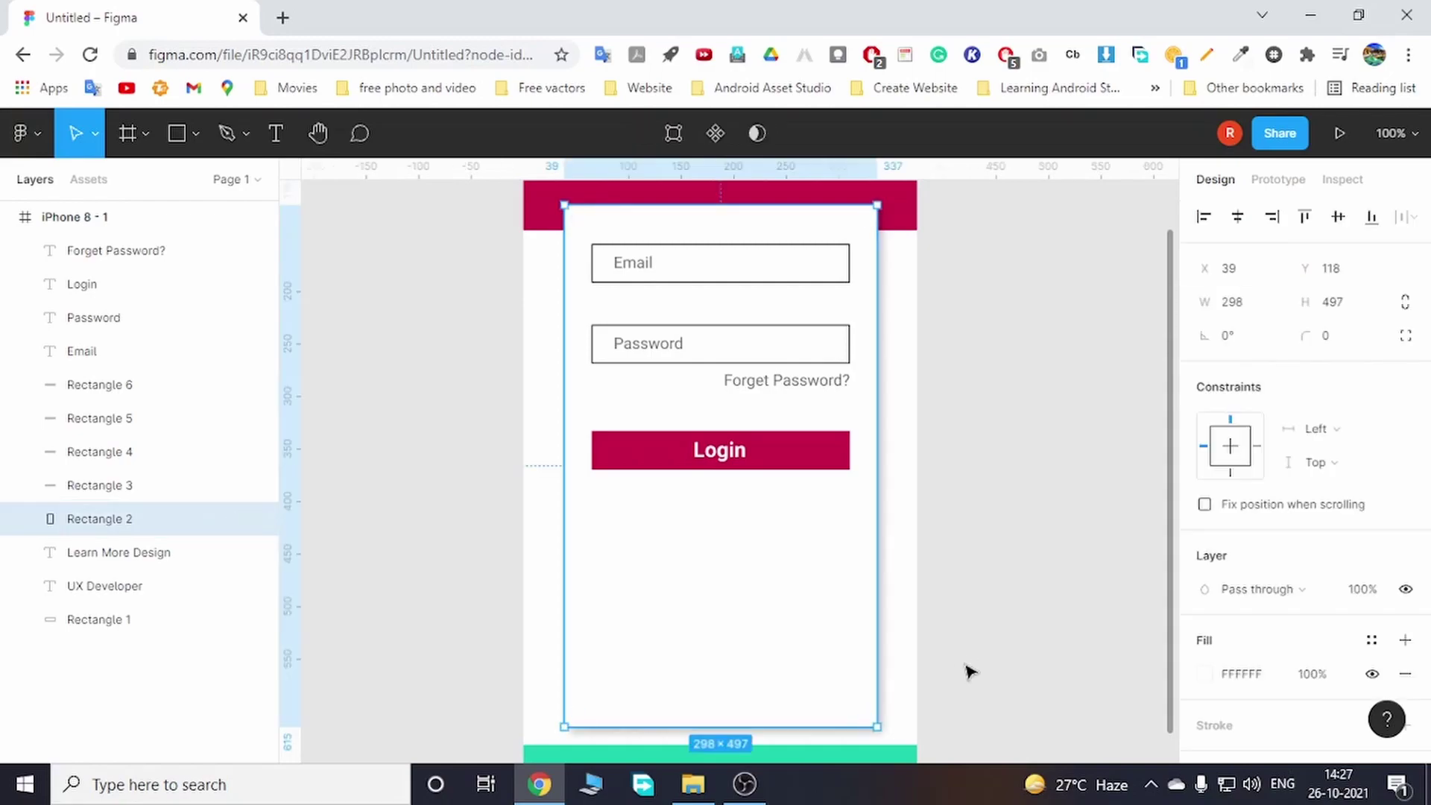
{"action": "left_click", "coordinate": [178, 134]}
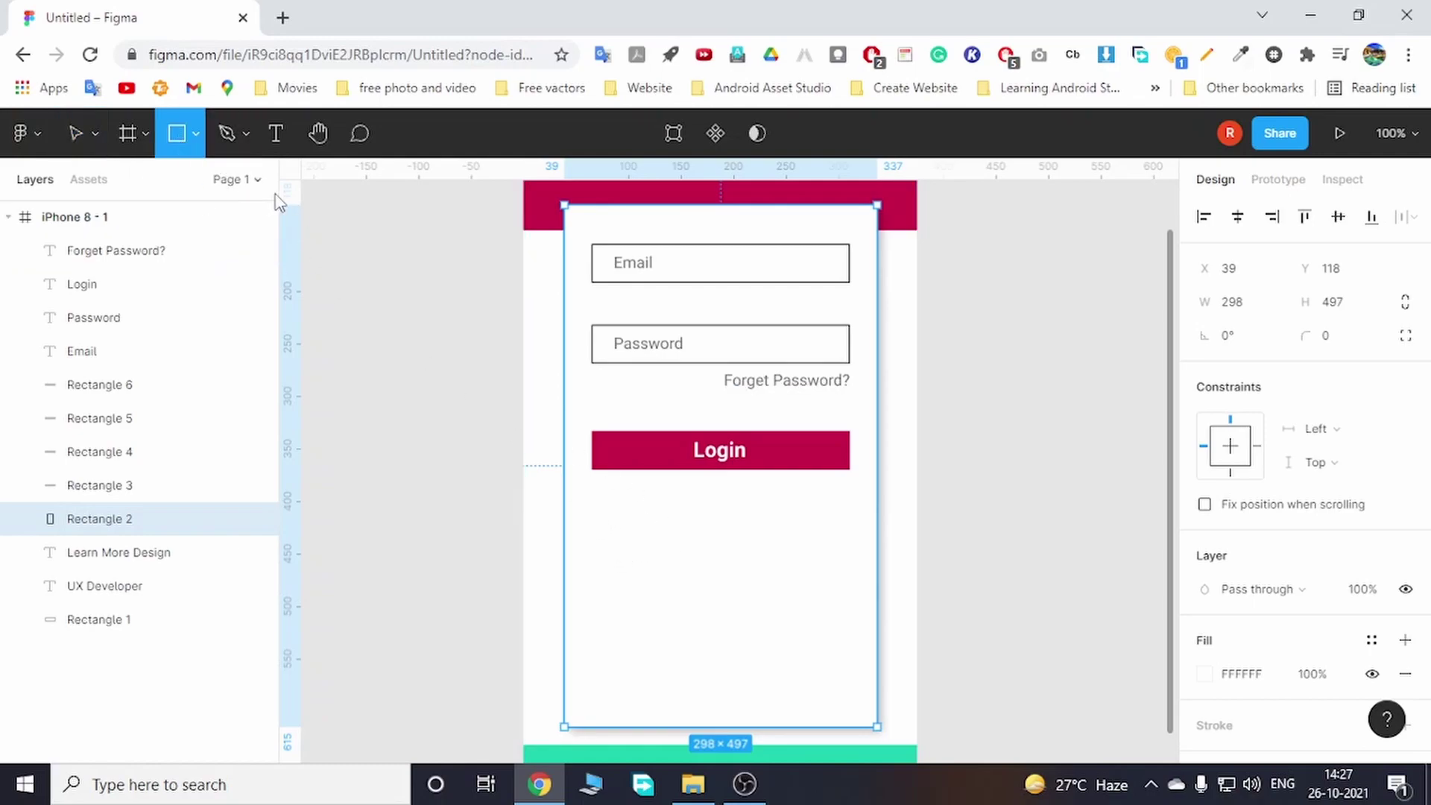
{"action": "left_click", "coordinate": [94, 133]}
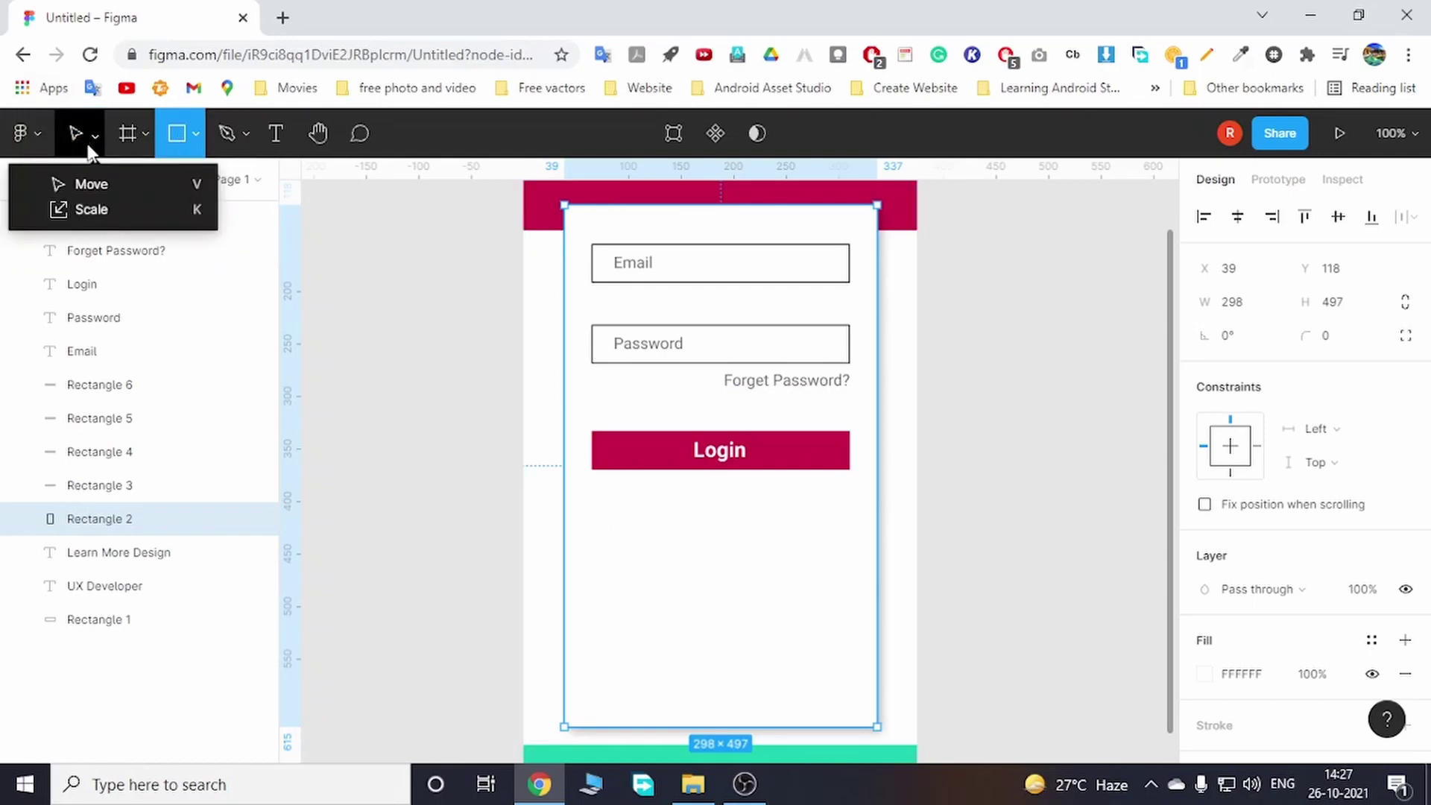
{"action": "left_click", "coordinate": [89, 182]}
{"action": "left_click", "coordinate": [916, 633]}
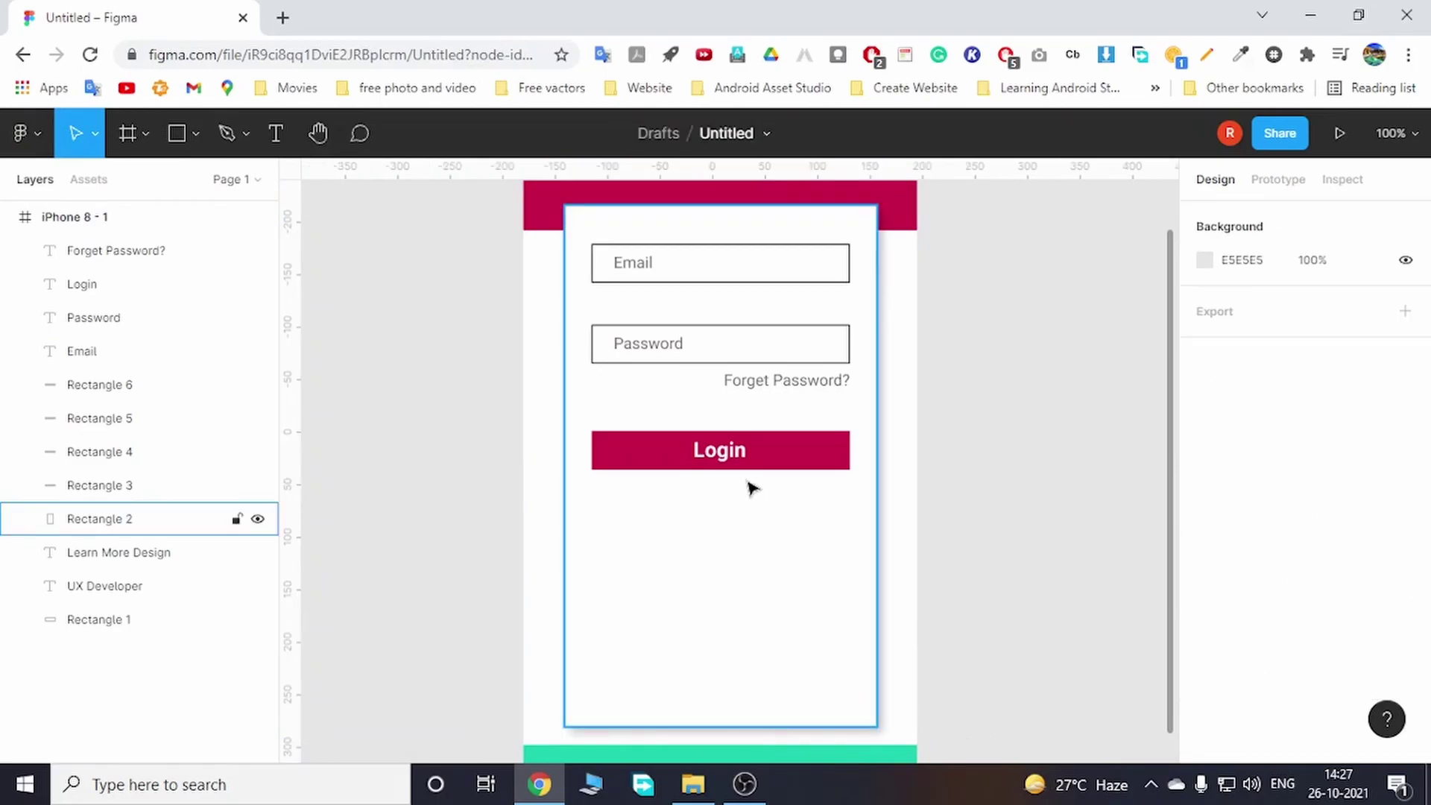
{"action": "left_click", "coordinate": [738, 456]}
{"action": "left_click", "coordinate": [1042, 509]}
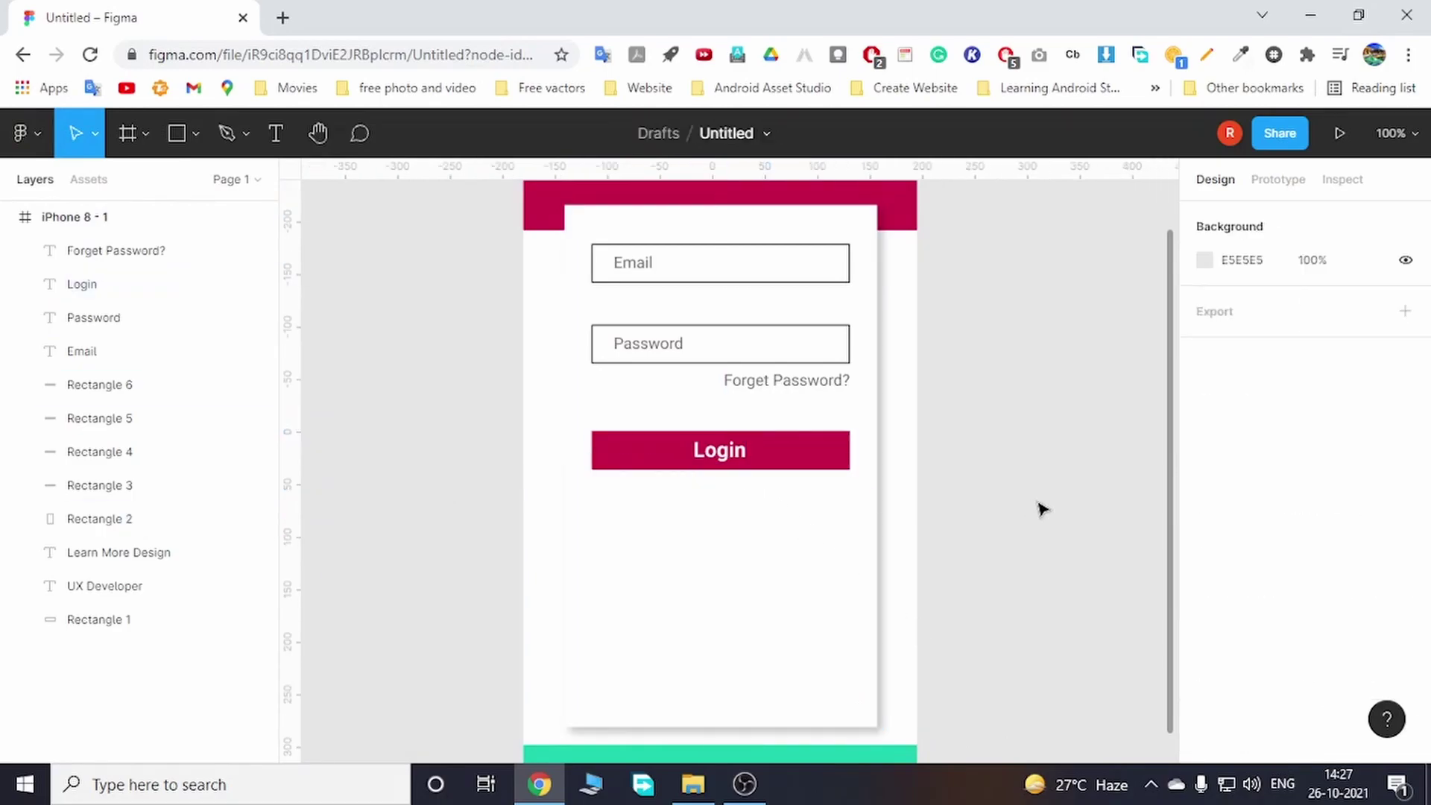
{"action": "scroll", "coordinate": [1042, 509], "scroll_direction": "down", "scroll_amount": 2, "text": "ctrl"}
{"action": "scroll", "coordinate": [992, 515], "scroll_direction": "right", "scroll_amount": 2}
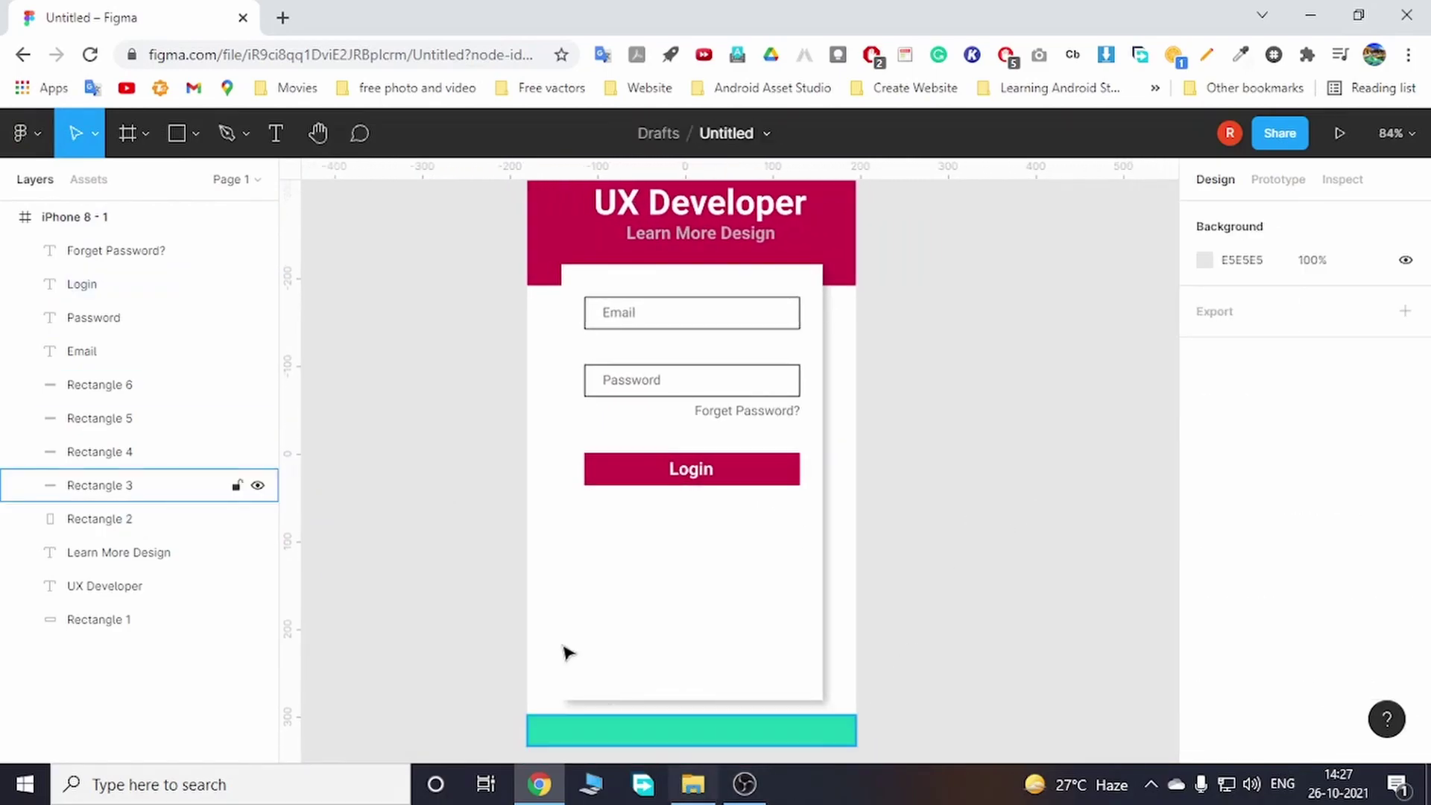
Step: Add a text line in the teal bar reading 'By signing up, you are agree with our'
{"action": "left_click", "coordinate": [274, 134]}
{"action": "left_click", "coordinate": [544, 721]}
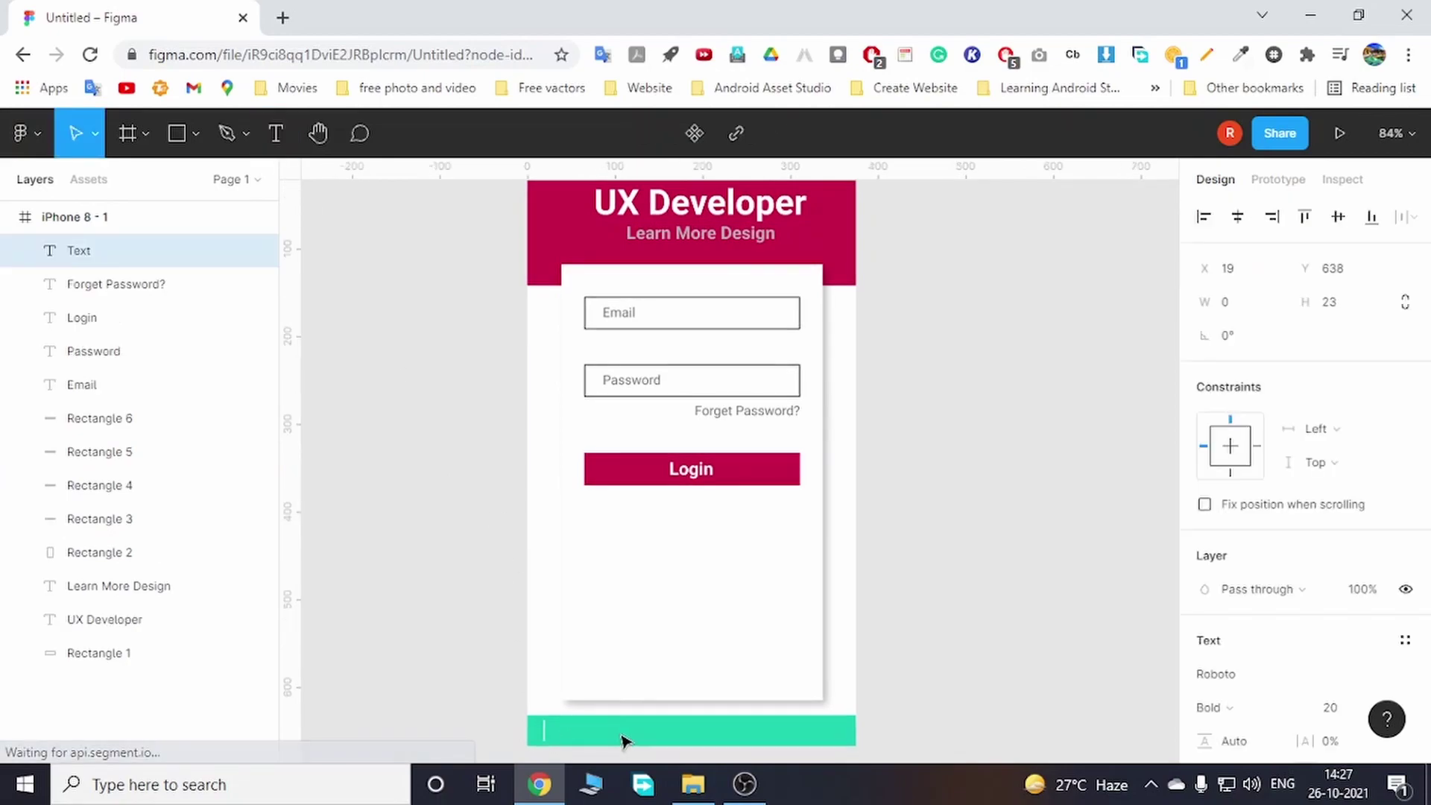
{"action": "scroll", "coordinate": [623, 741], "scroll_direction": "up", "scroll_amount": 3, "text": "ctrl"}
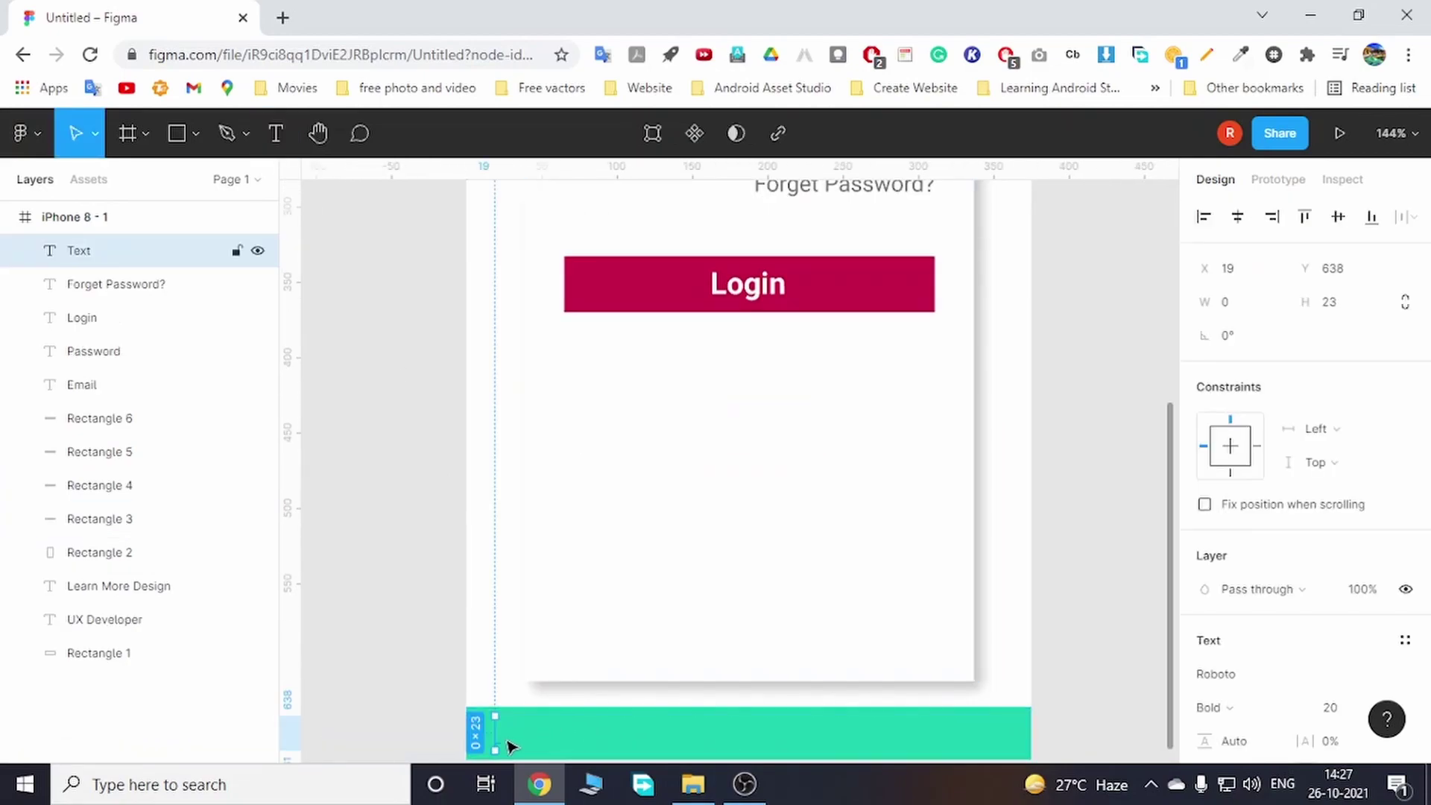
{"action": "left_click", "coordinate": [571, 726]}
{"action": "left_click", "coordinate": [275, 135]}
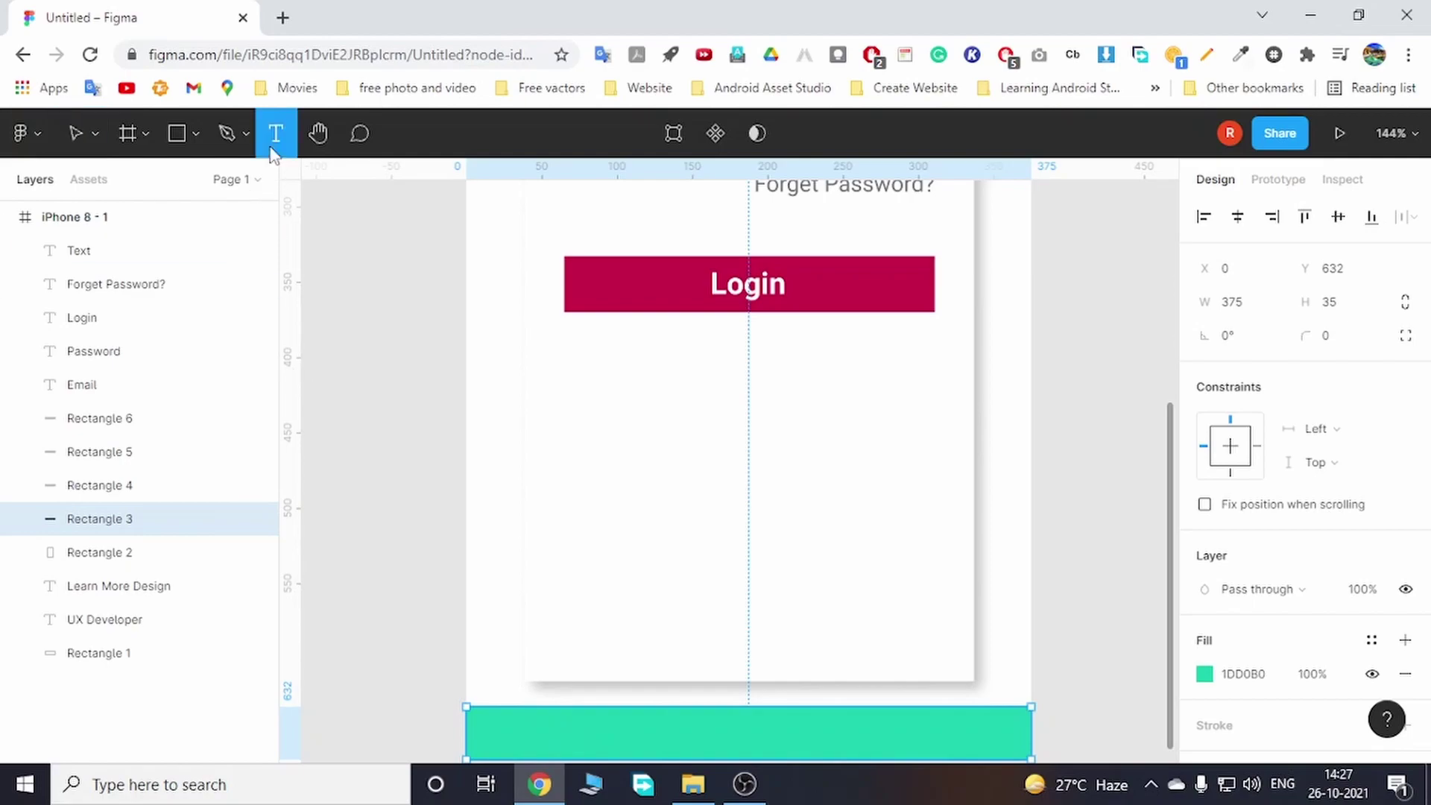
{"action": "left_click", "coordinate": [499, 726]}
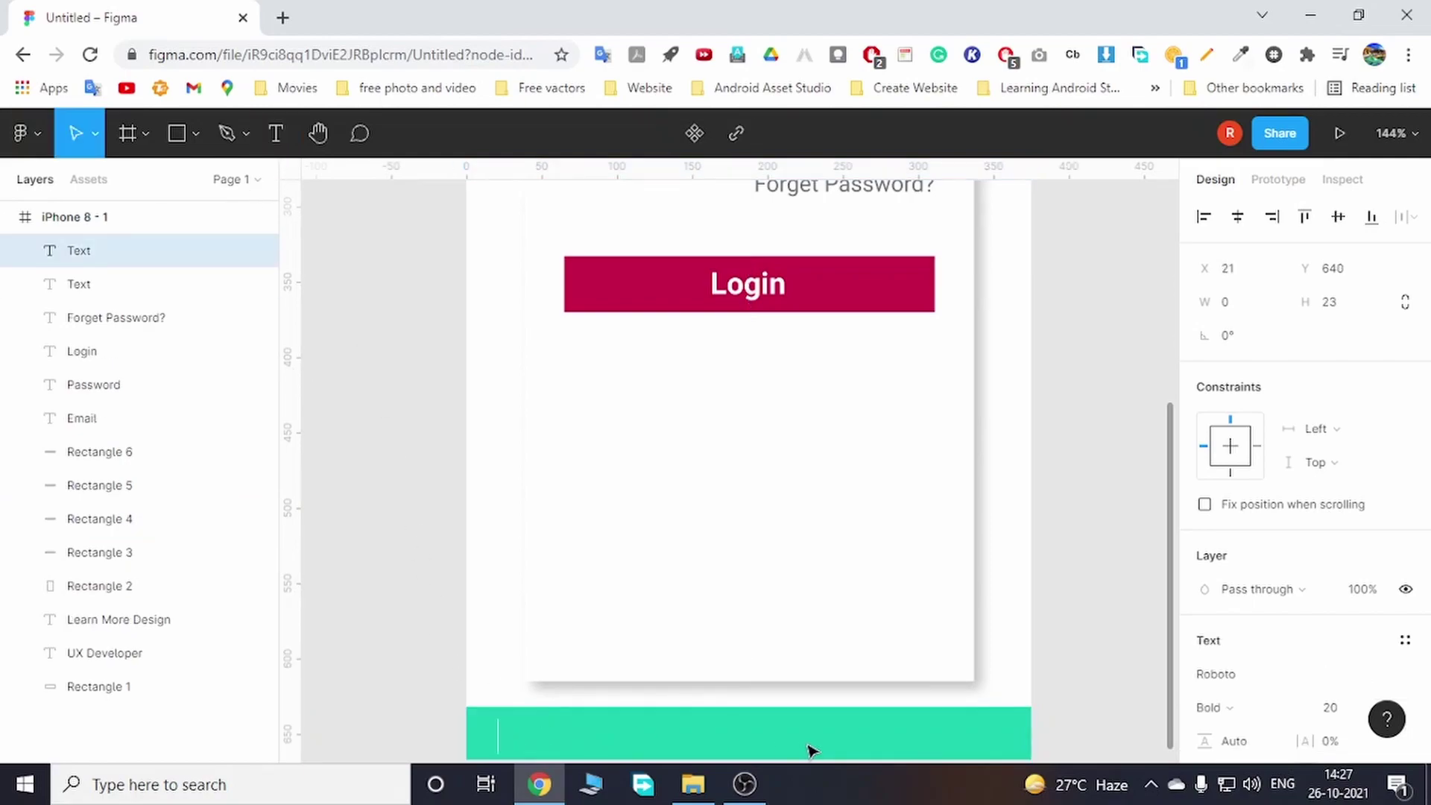
{"action": "type", "text": "By"}
{"action": "type", "text": " signi"}
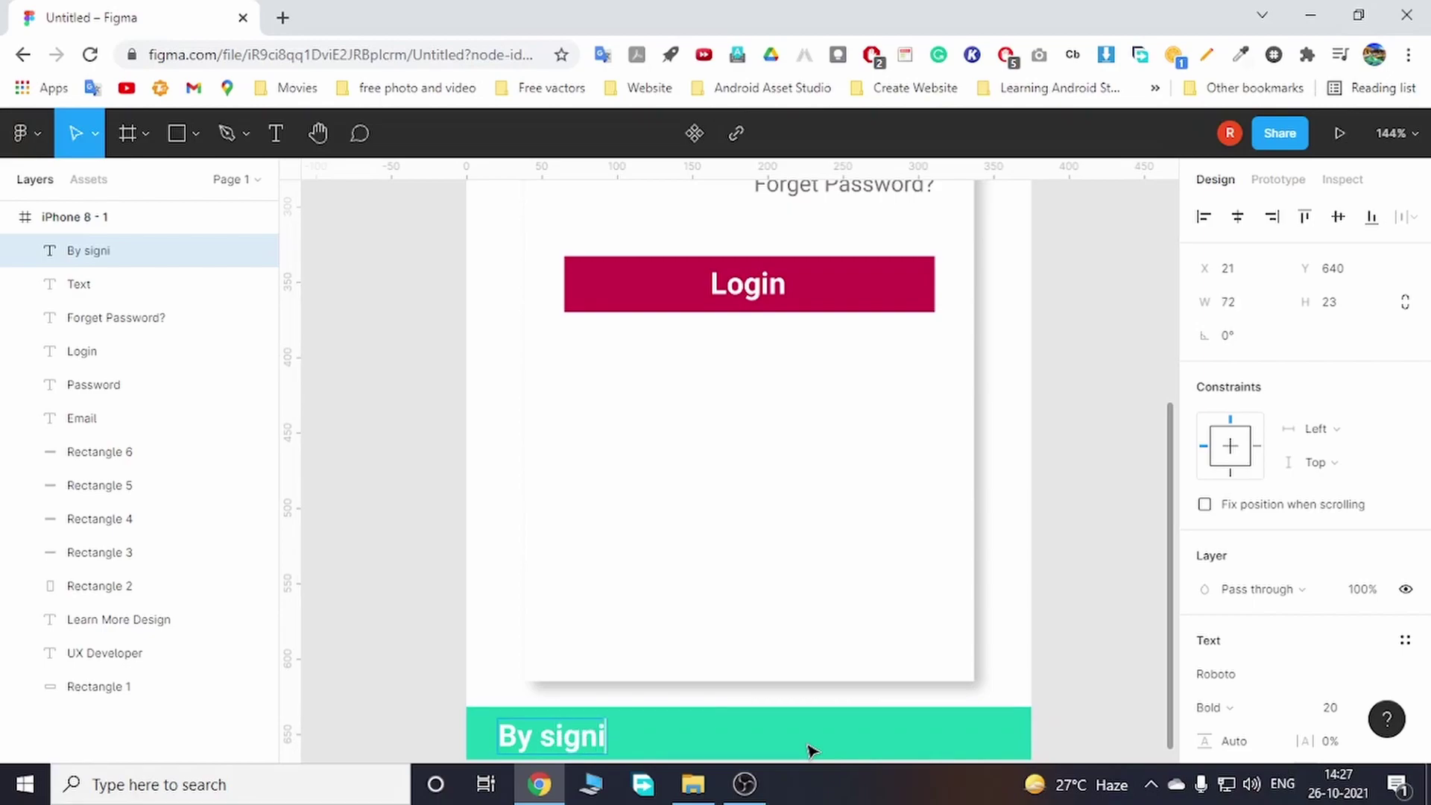
{"action": "type", "text": "ng u"}
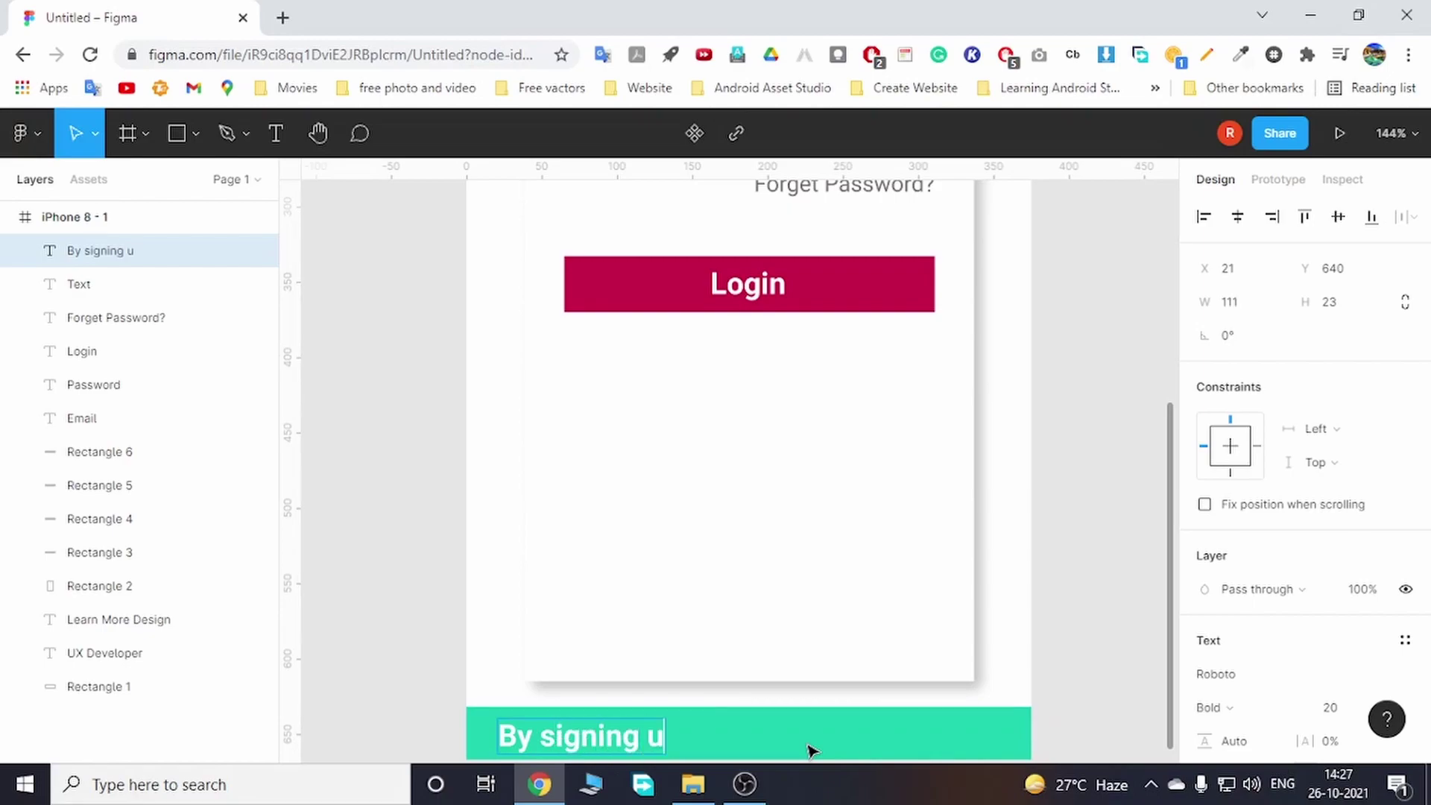
{"action": "type", "text": "p, y"}
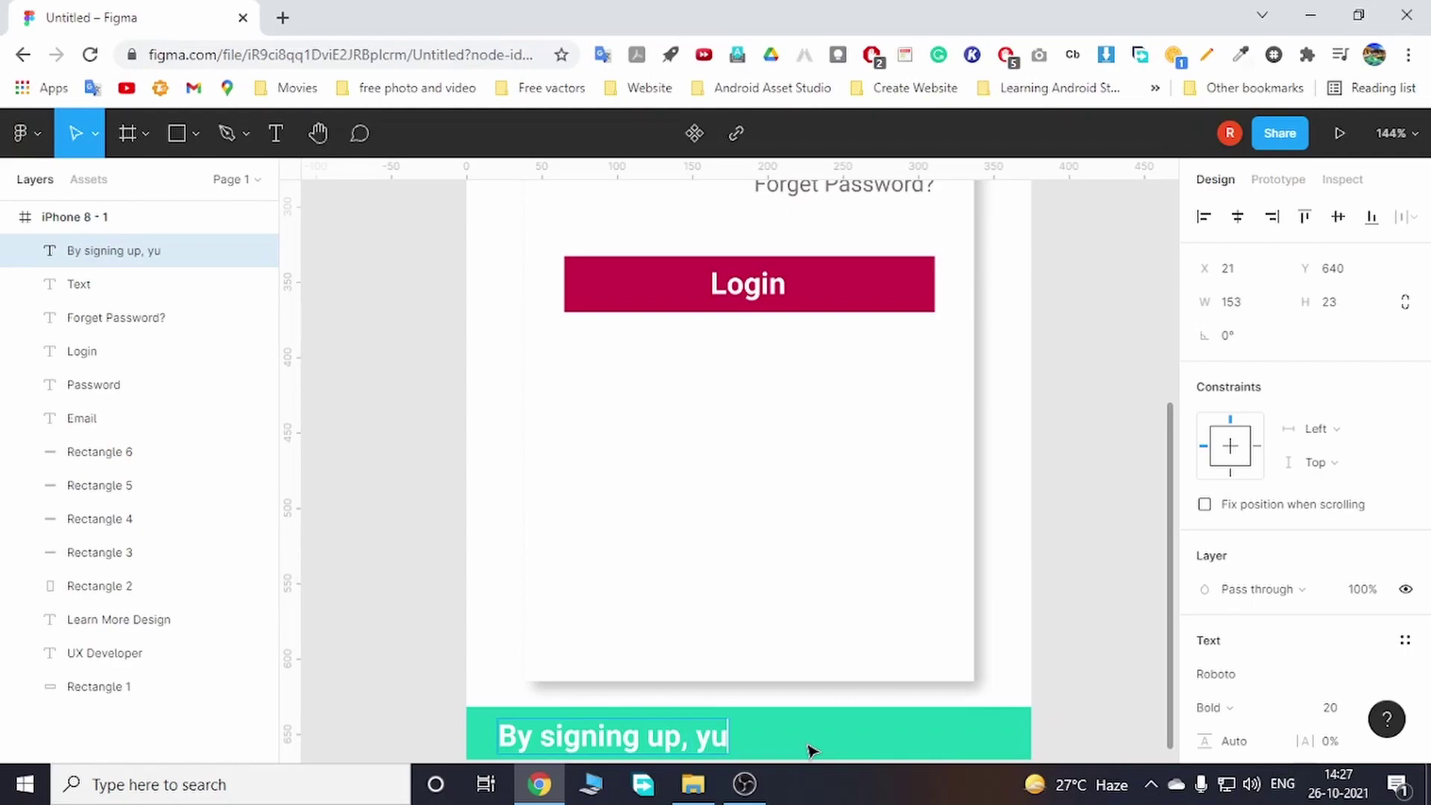
{"action": "key", "text": "BackSpace"}
{"action": "type", "text": "you "}
{"action": "type", "text": "are ag"}
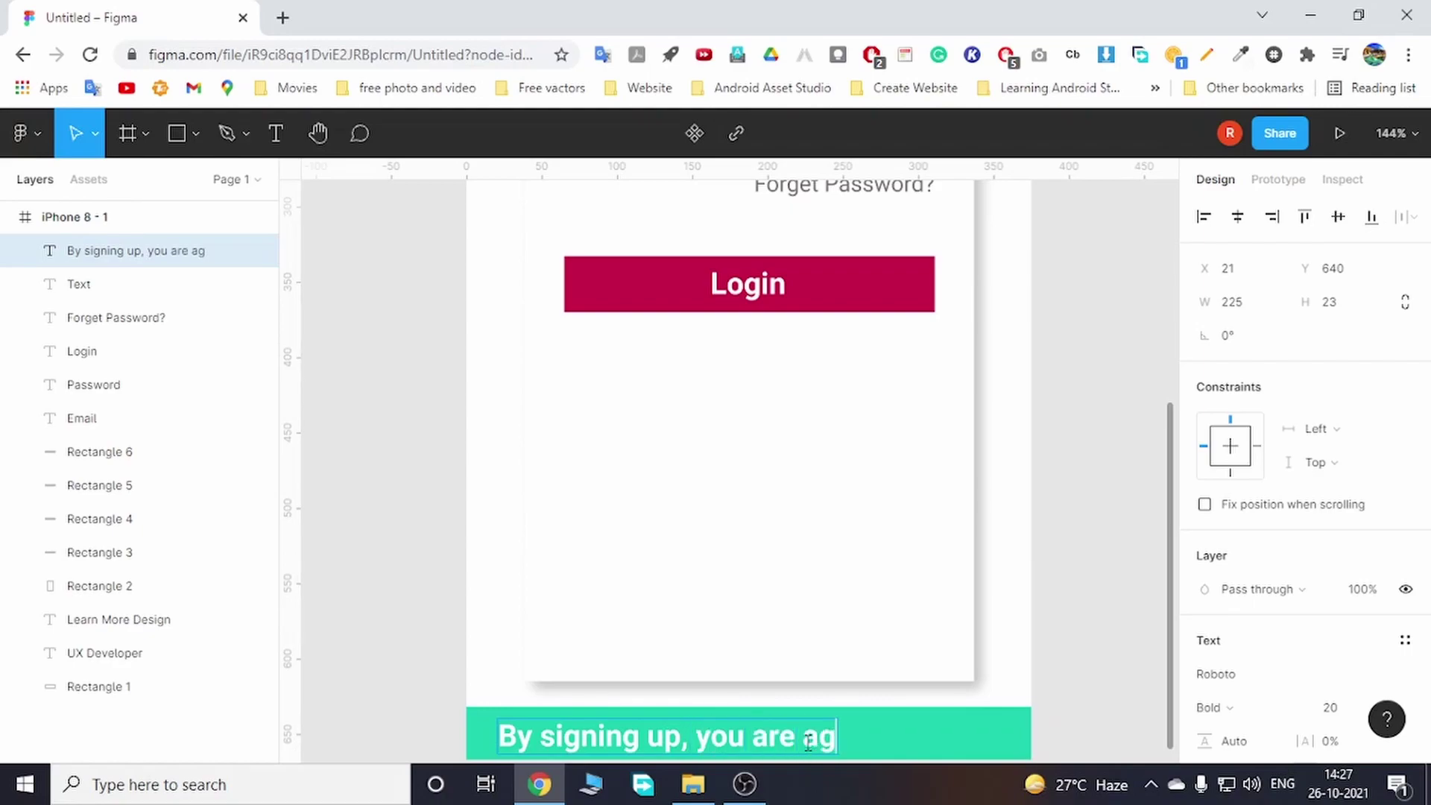
{"action": "type", "text": "ree wi"}
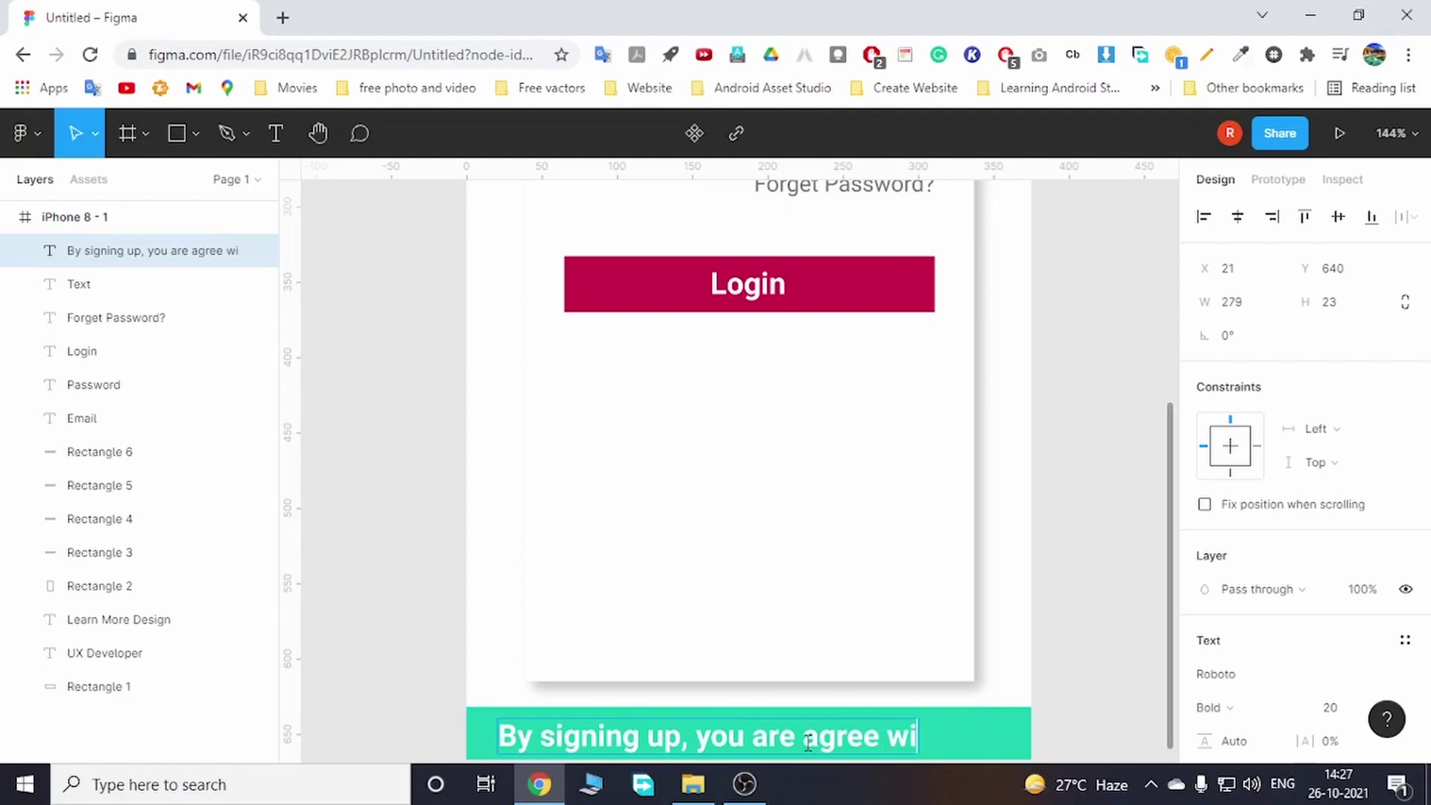
{"action": "type", "text": "th our Te"}
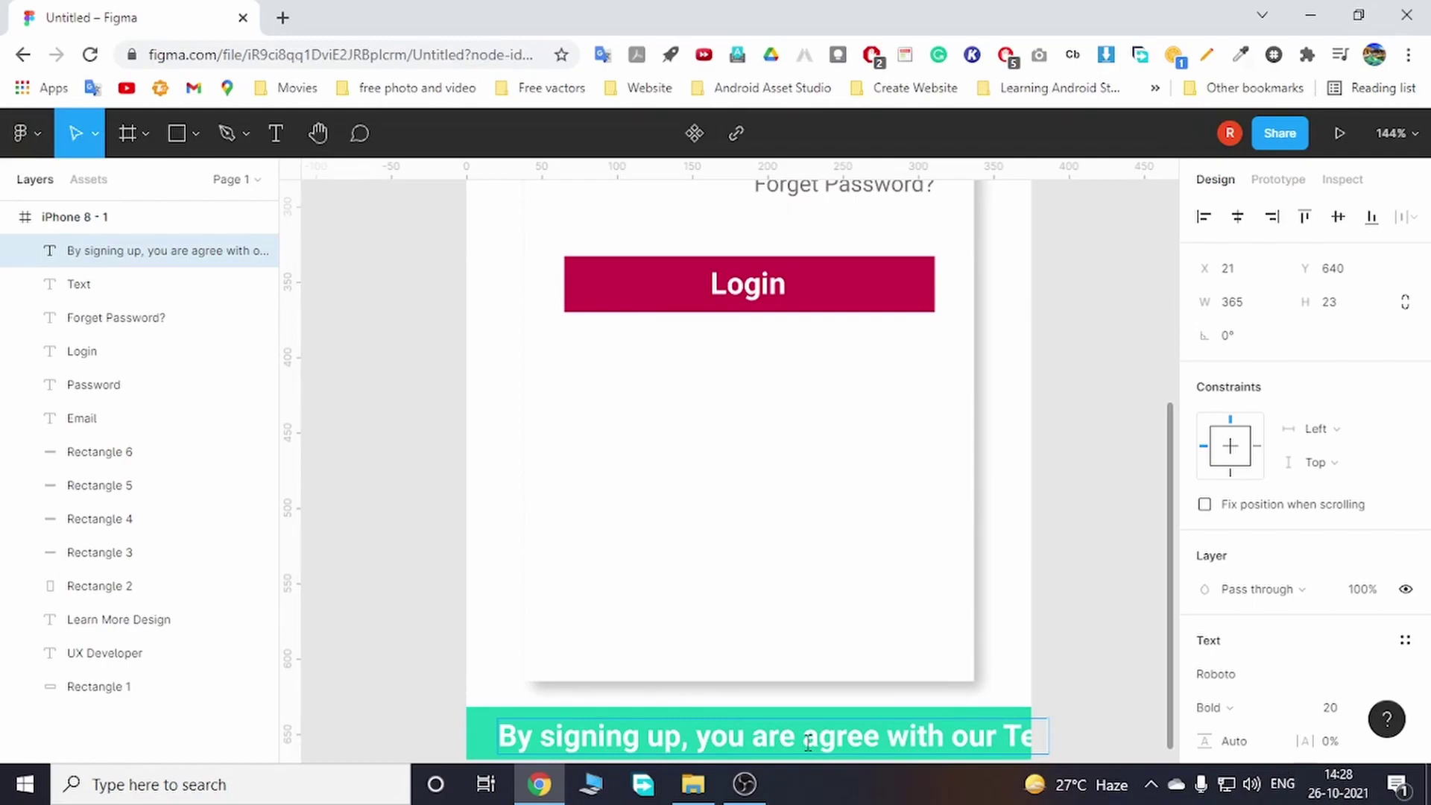
Step: Set the agreement text to size 15 and extend it toward 'Terms & Conditions'
{"action": "key", "text": "ctrl+a"}
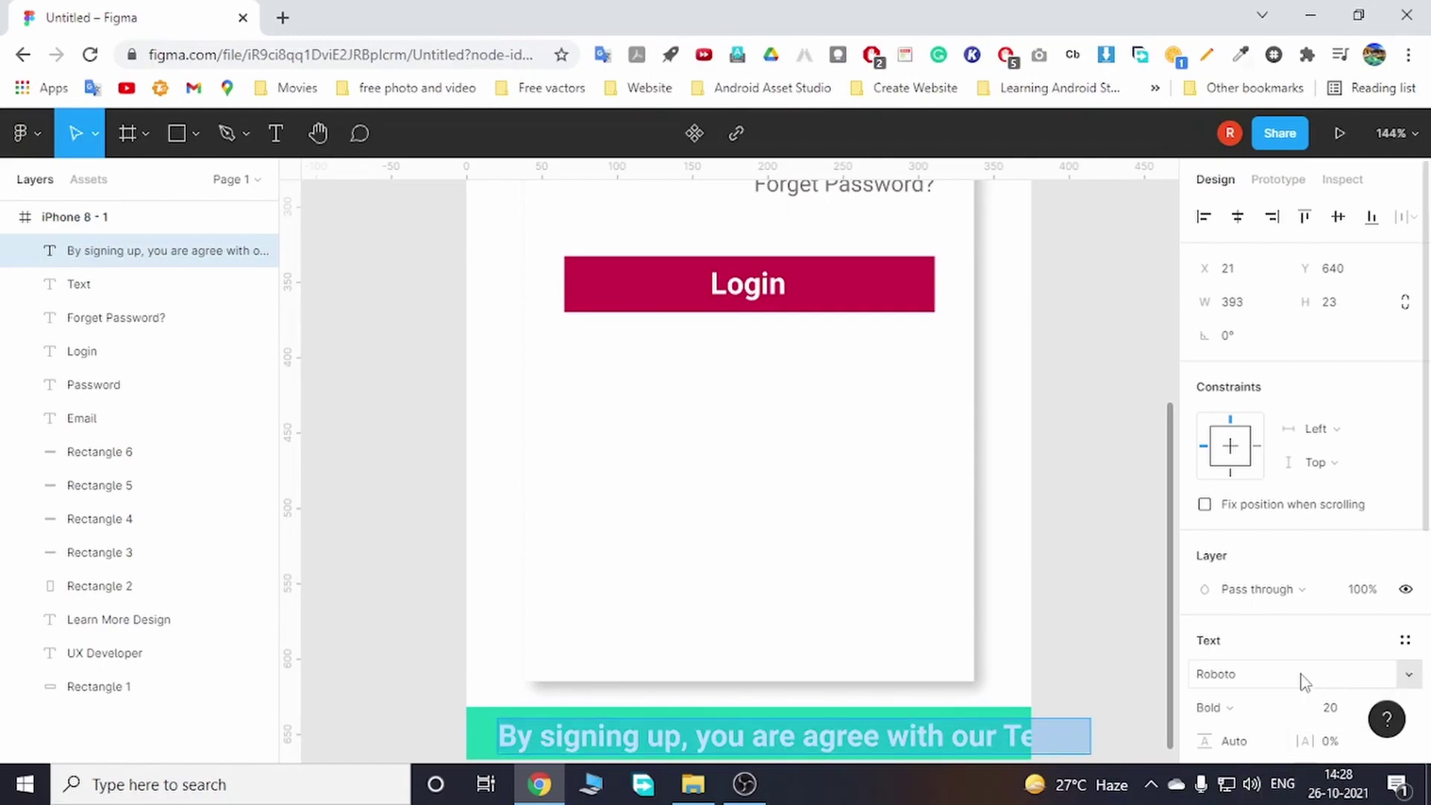
{"action": "scroll", "coordinate": [1305, 674], "scroll_direction": "down", "scroll_amount": 3}
{"action": "left_click", "coordinate": [1345, 602]}
{"action": "type", "text": "15"}
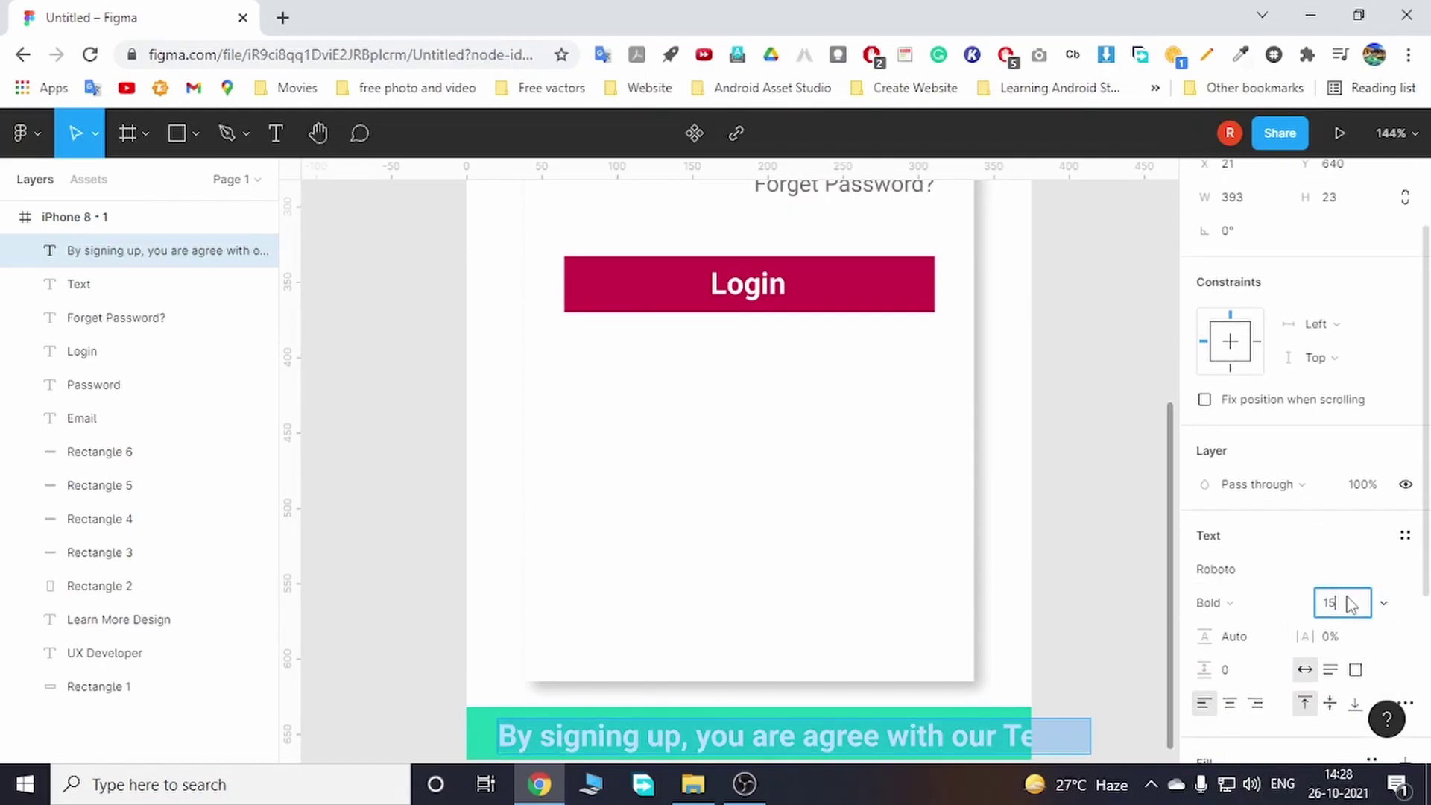
{"action": "key", "text": "Return"}
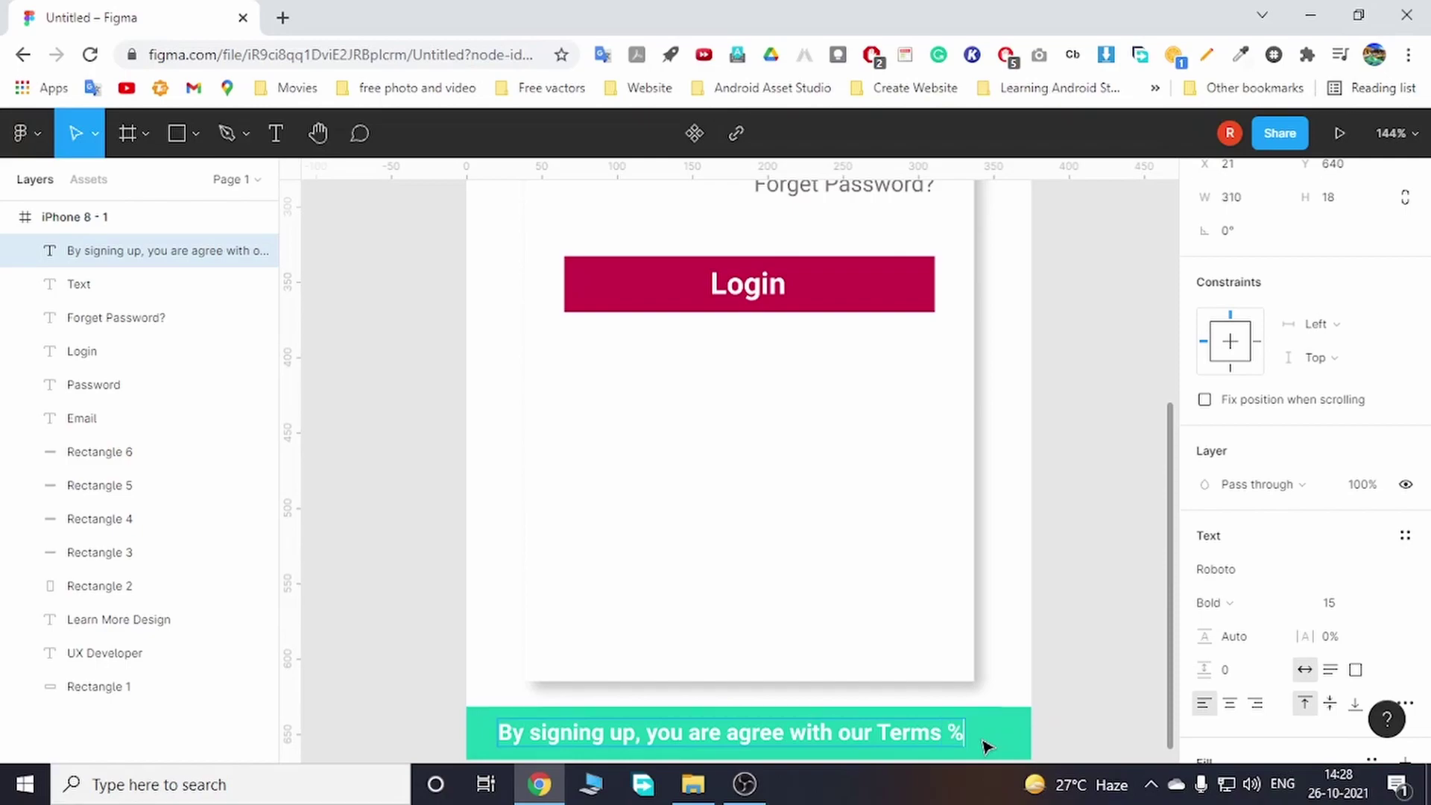
{"action": "key", "text": "BackSpace"}
{"action": "type", "text": "&"}
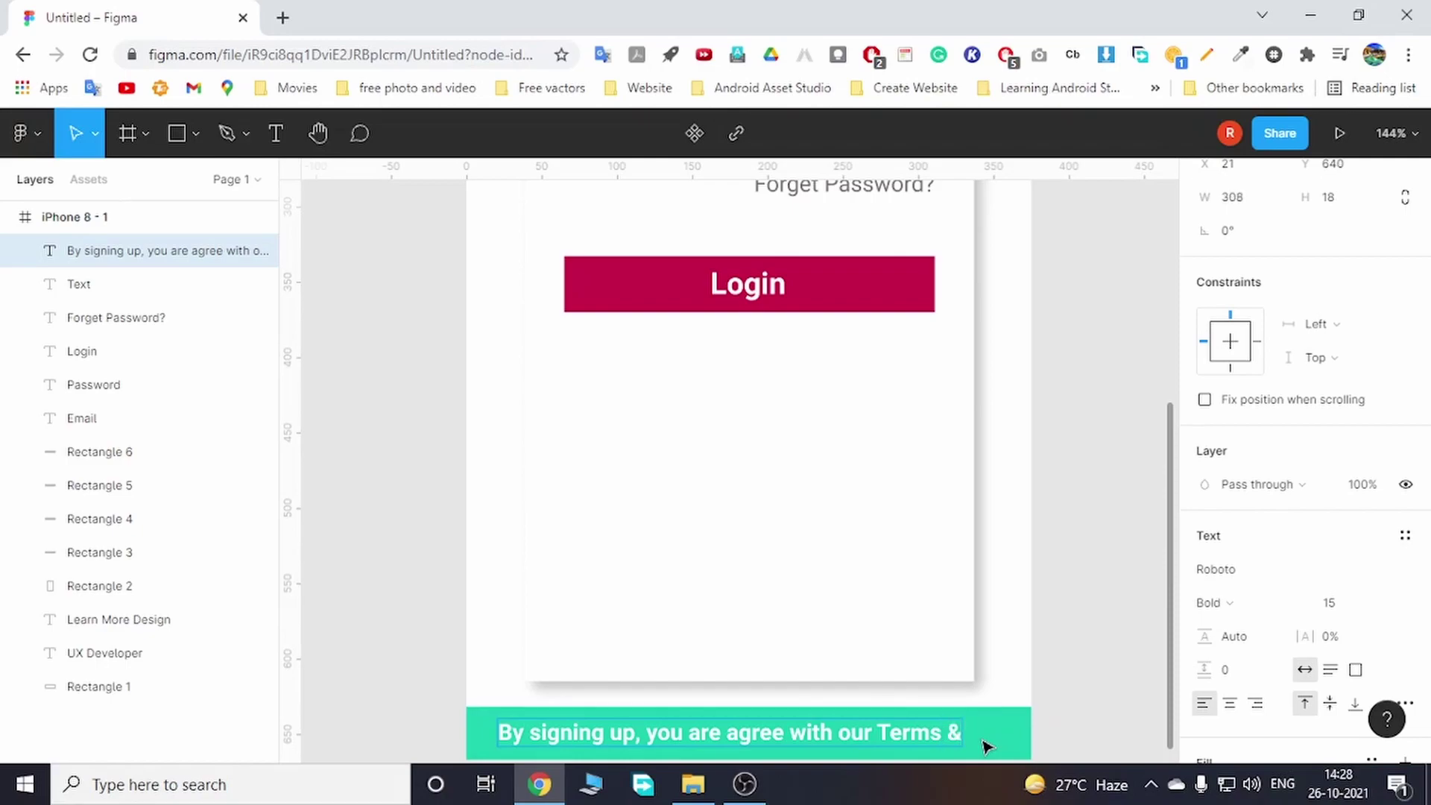
{"action": "type", "text": " Condit"}
{"action": "key", "text": "ctrl+a"}
Step: Switch the agreement line to Regular weight and shift it left in the bar
{"action": "scroll", "coordinate": [1272, 654], "scroll_direction": "down", "scroll_amount": 2}
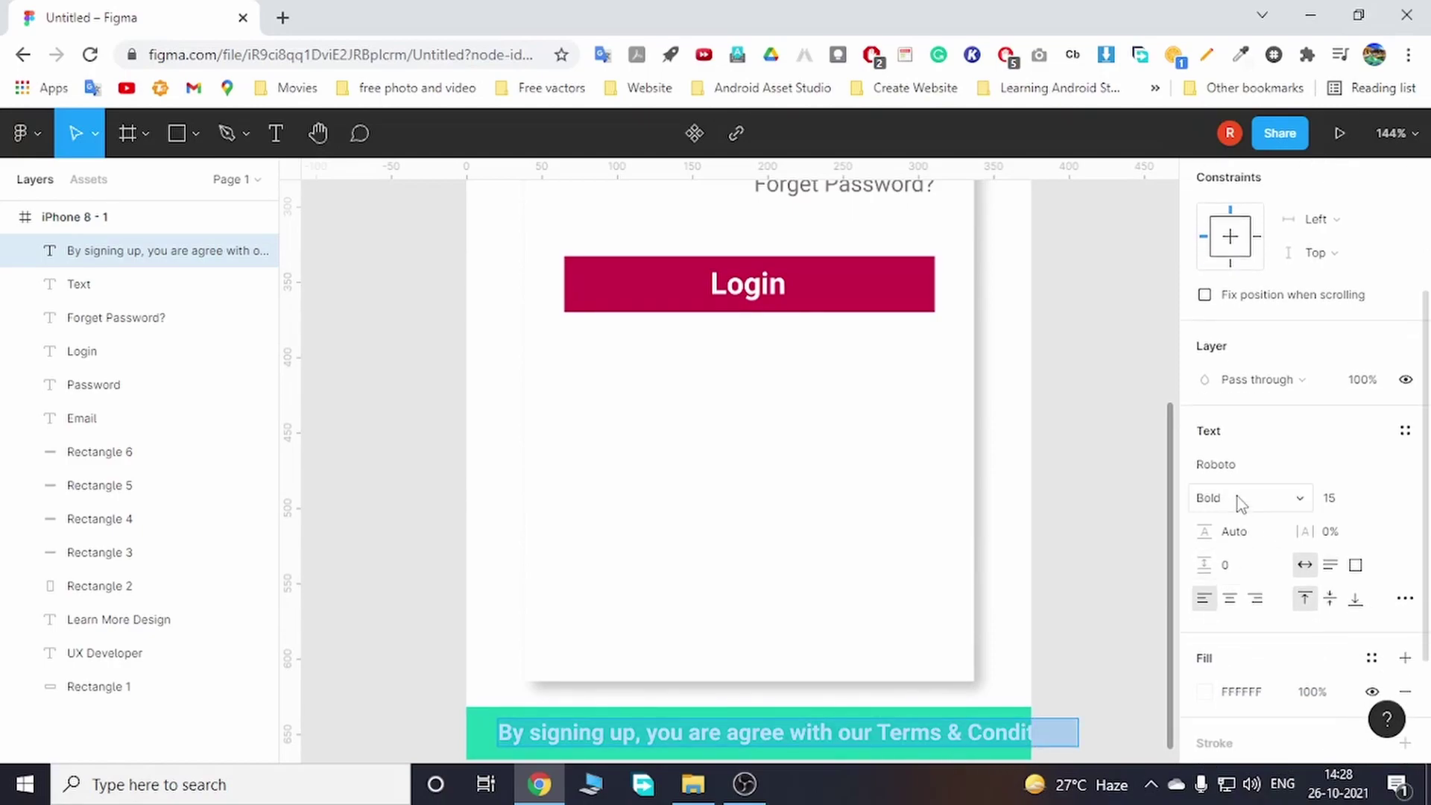
{"action": "left_click", "coordinate": [1238, 497]}
{"action": "left_click", "coordinate": [1244, 447]}
{"action": "key", "text": "Escape"}
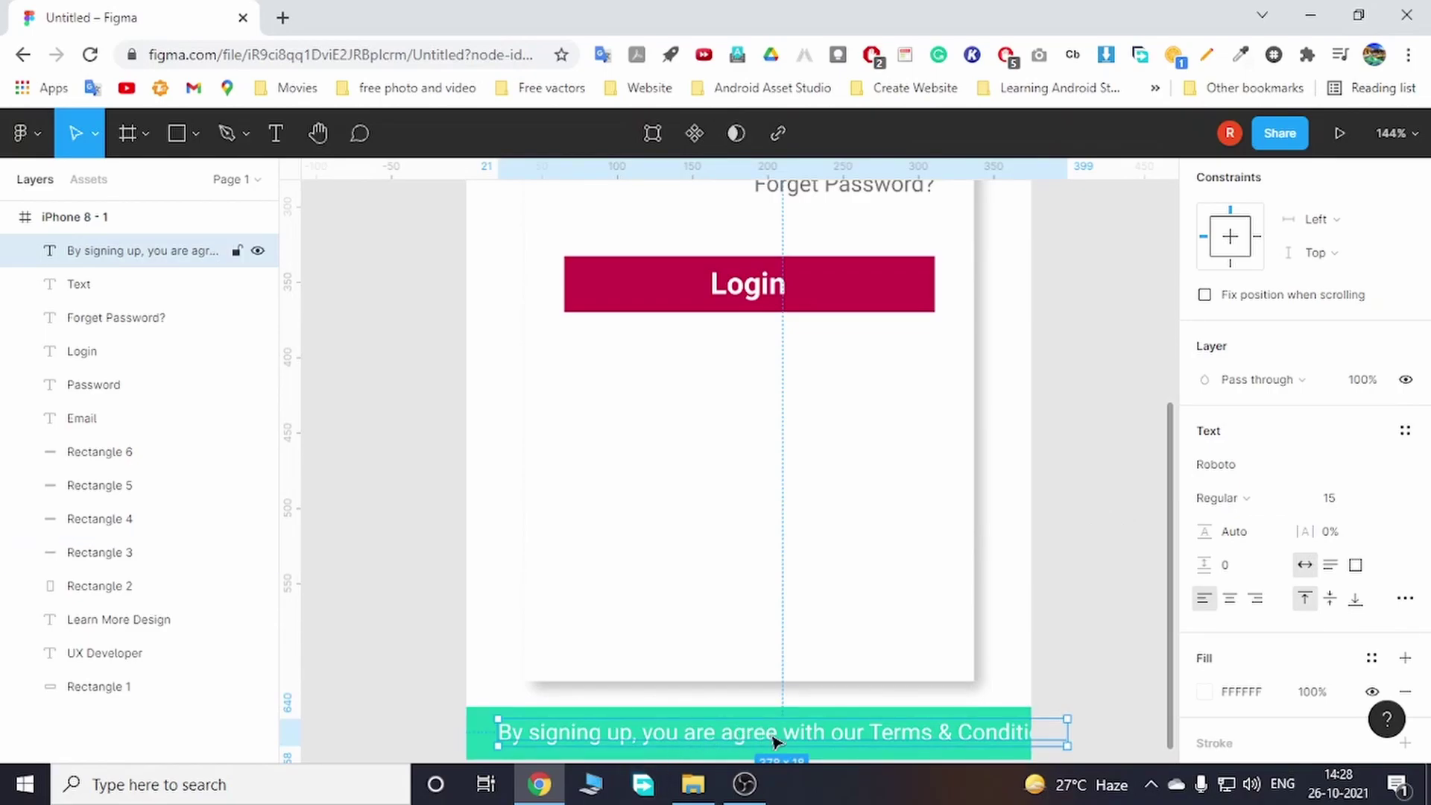
{"action": "left_click_drag", "start_coordinate": [780, 739], "coordinate": [758, 743]}
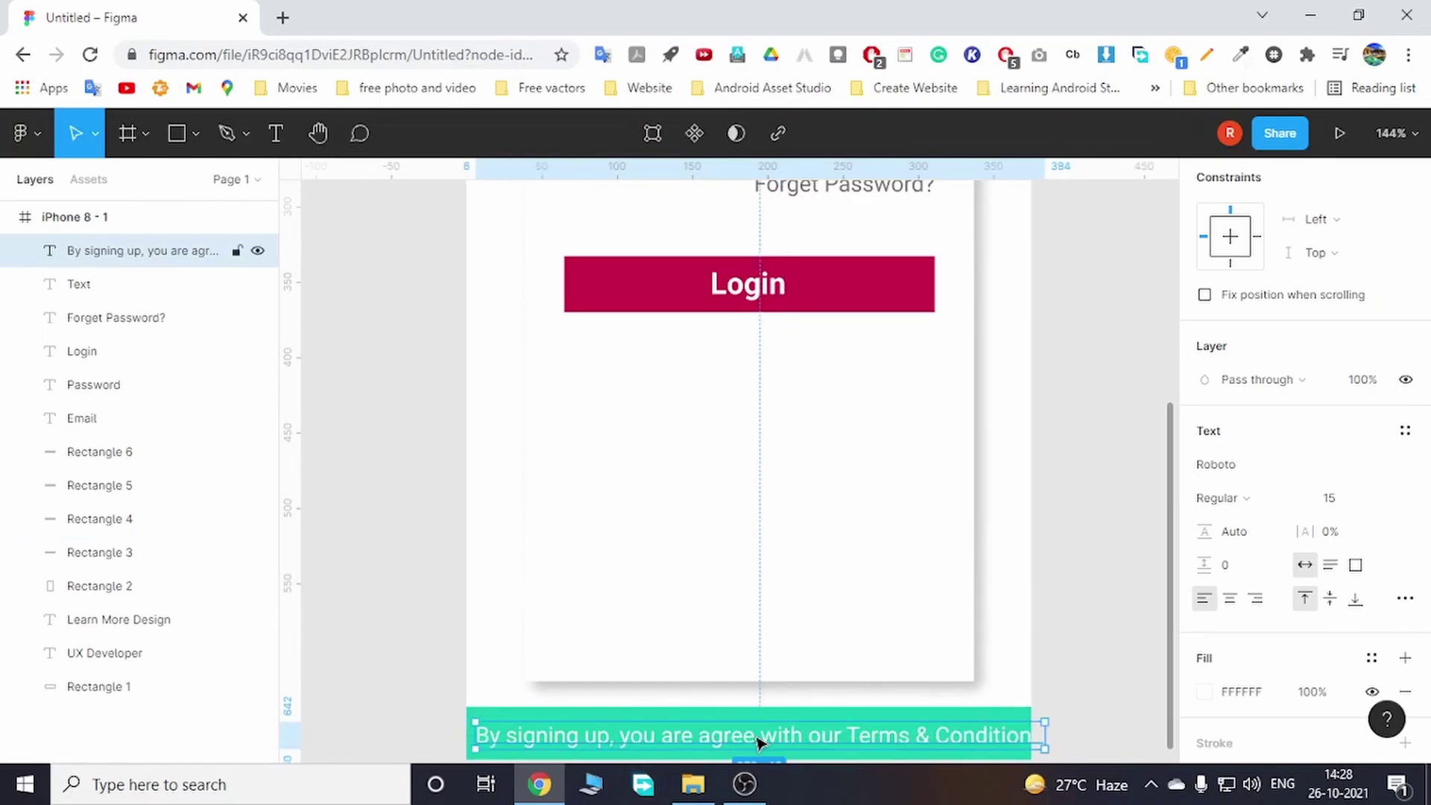
Step: Set the agreement line to size 12 and centre it in the teal bar
{"action": "key", "text": "Return"}
{"action": "left_click", "coordinate": [1334, 501]}
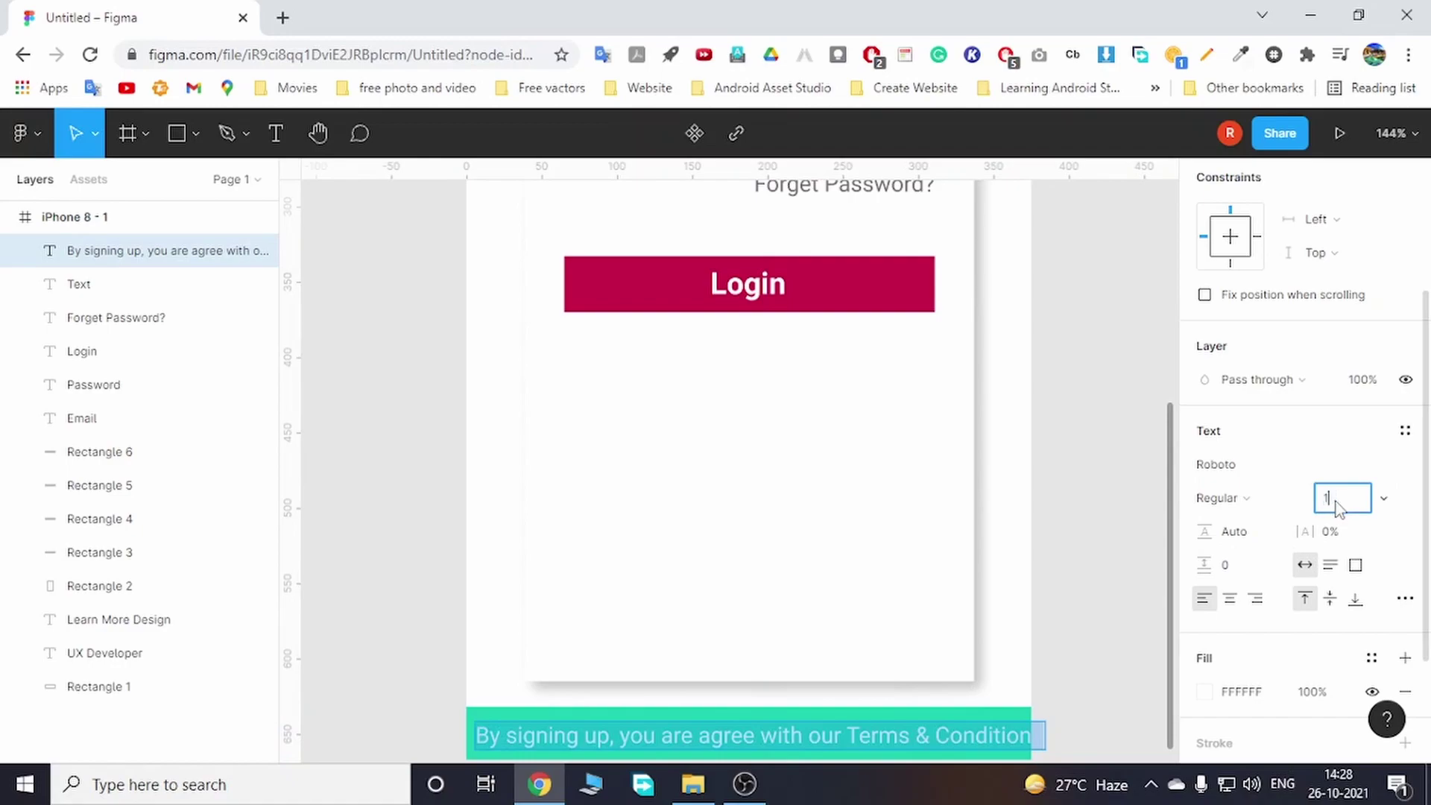
{"action": "type", "text": "2"}
{"action": "key", "text": "Return"}
{"action": "key", "text": "Escape"}
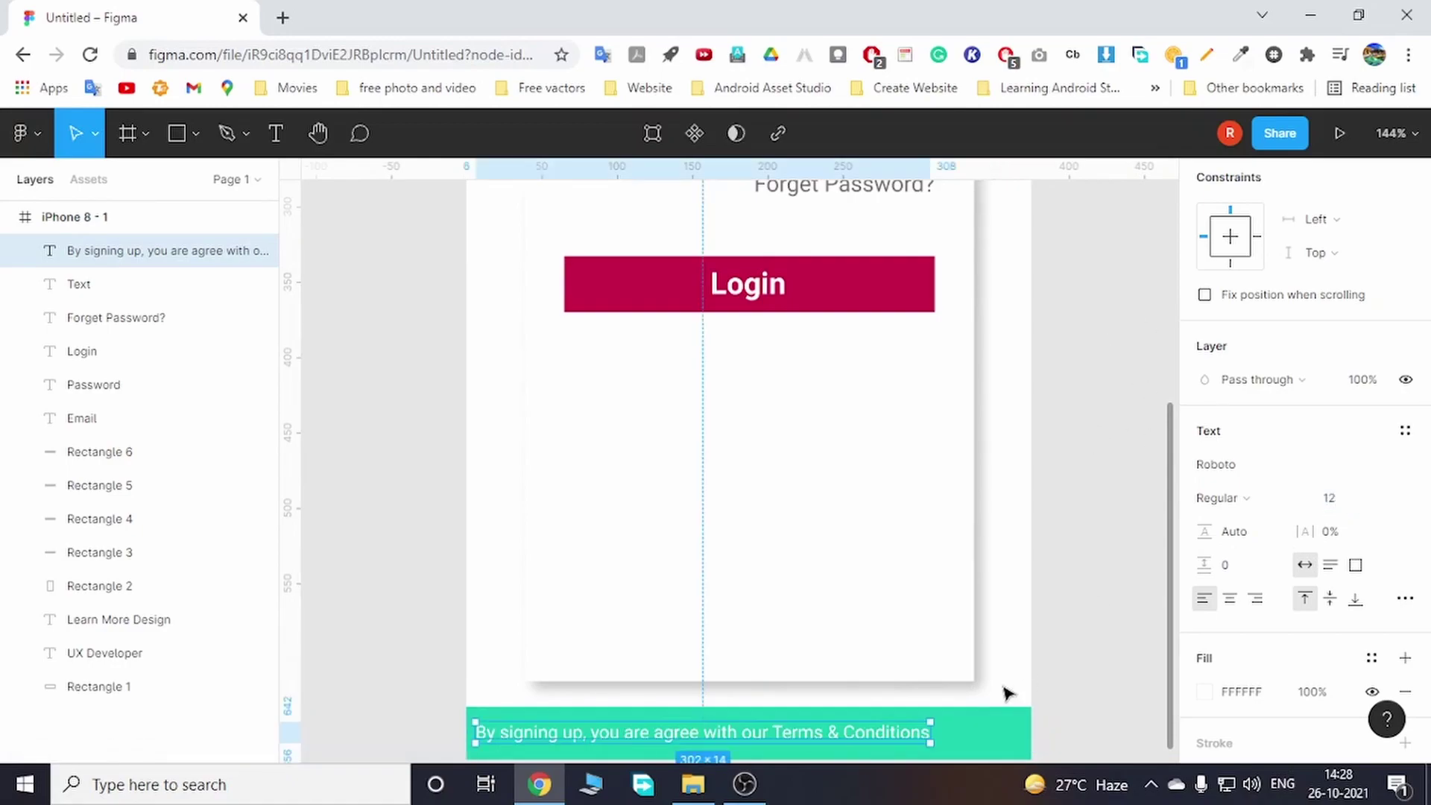
{"action": "left_click_drag", "start_coordinate": [864, 733], "coordinate": [922, 738]}
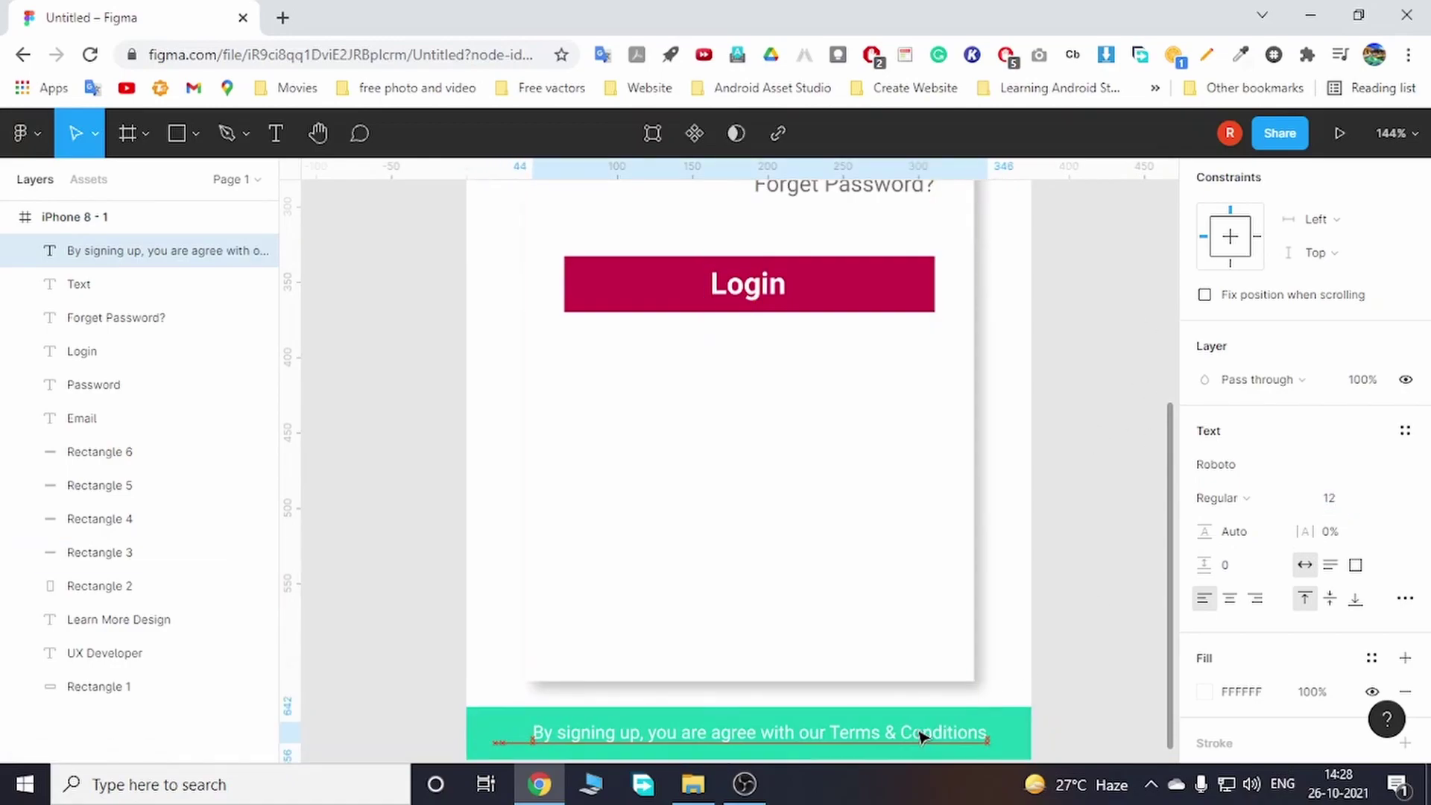
{"action": "left_click_drag", "start_coordinate": [922, 738], "coordinate": [922, 739]}
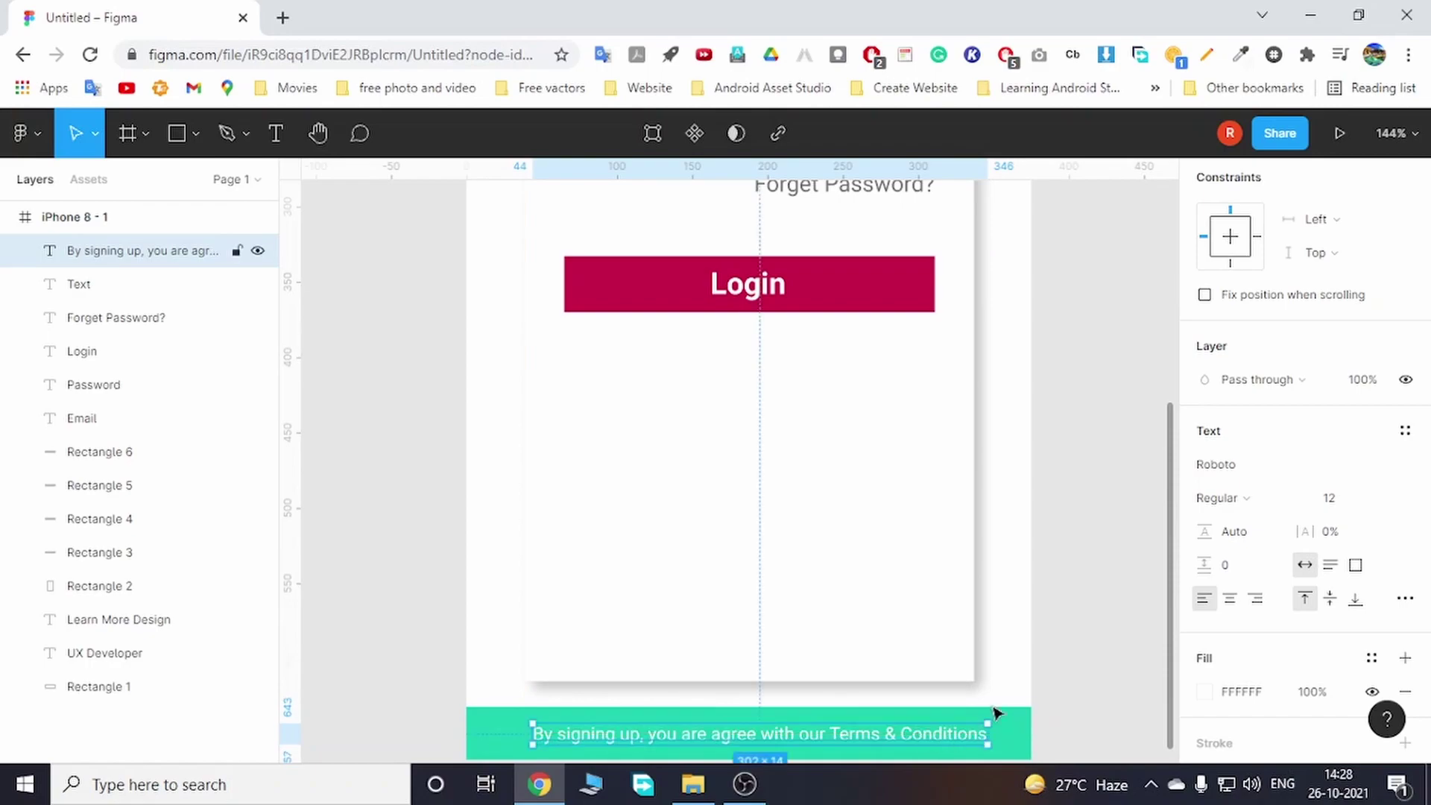
{"action": "left_click", "coordinate": [1086, 665]}
{"action": "scroll", "coordinate": [1080, 656], "scroll_direction": "down", "scroll_amount": 2, "text": "ctrl"}
{"action": "scroll", "coordinate": [1060, 591], "scroll_direction": "up", "scroll_amount": 2}
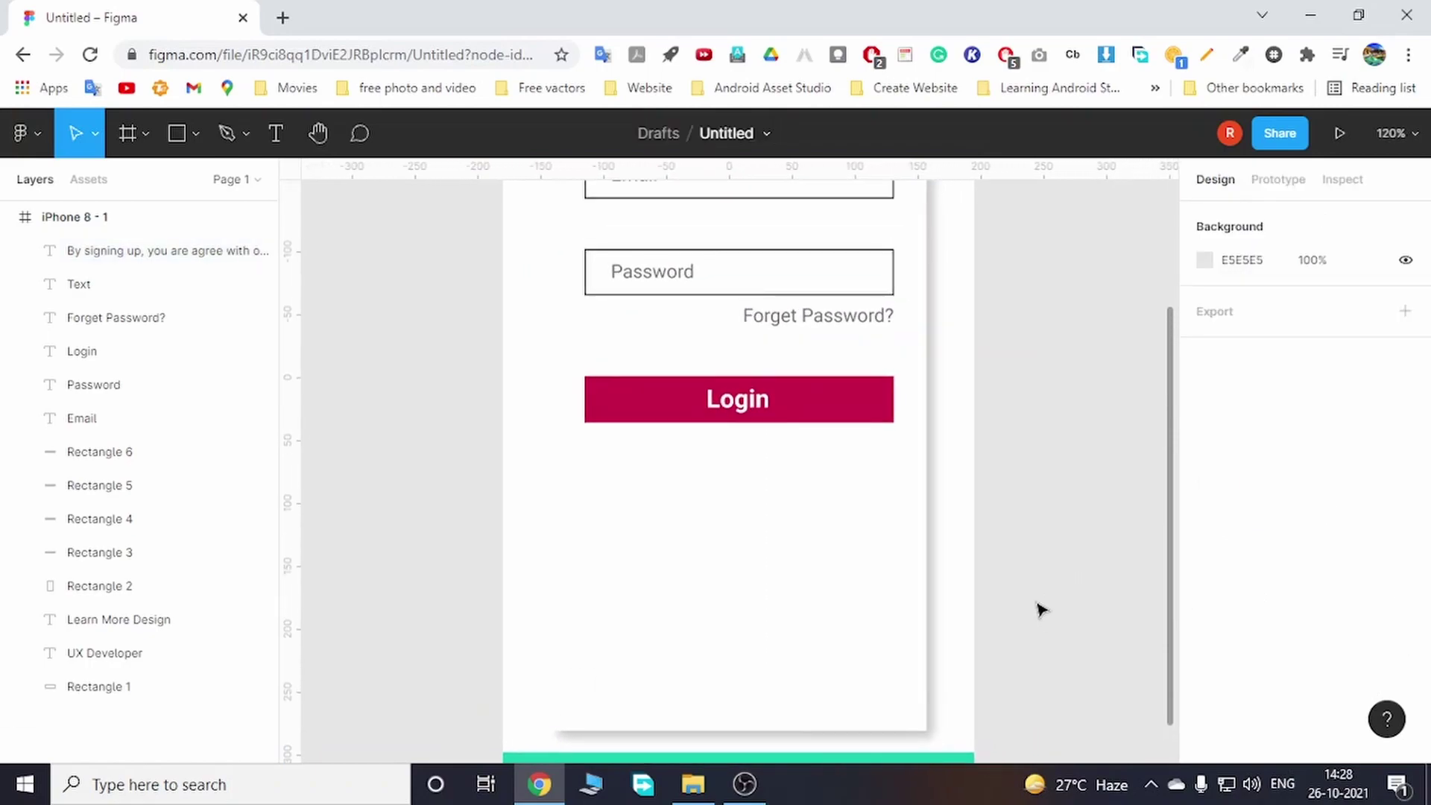
Step: Move the email, password, Forget Password? and Login elements lower in the frame
{"action": "scroll", "coordinate": [1041, 609], "scroll_direction": "down", "scroll_amount": 2}
{"action": "left_click_drag", "start_coordinate": [1061, 255], "coordinate": [694, 290]}
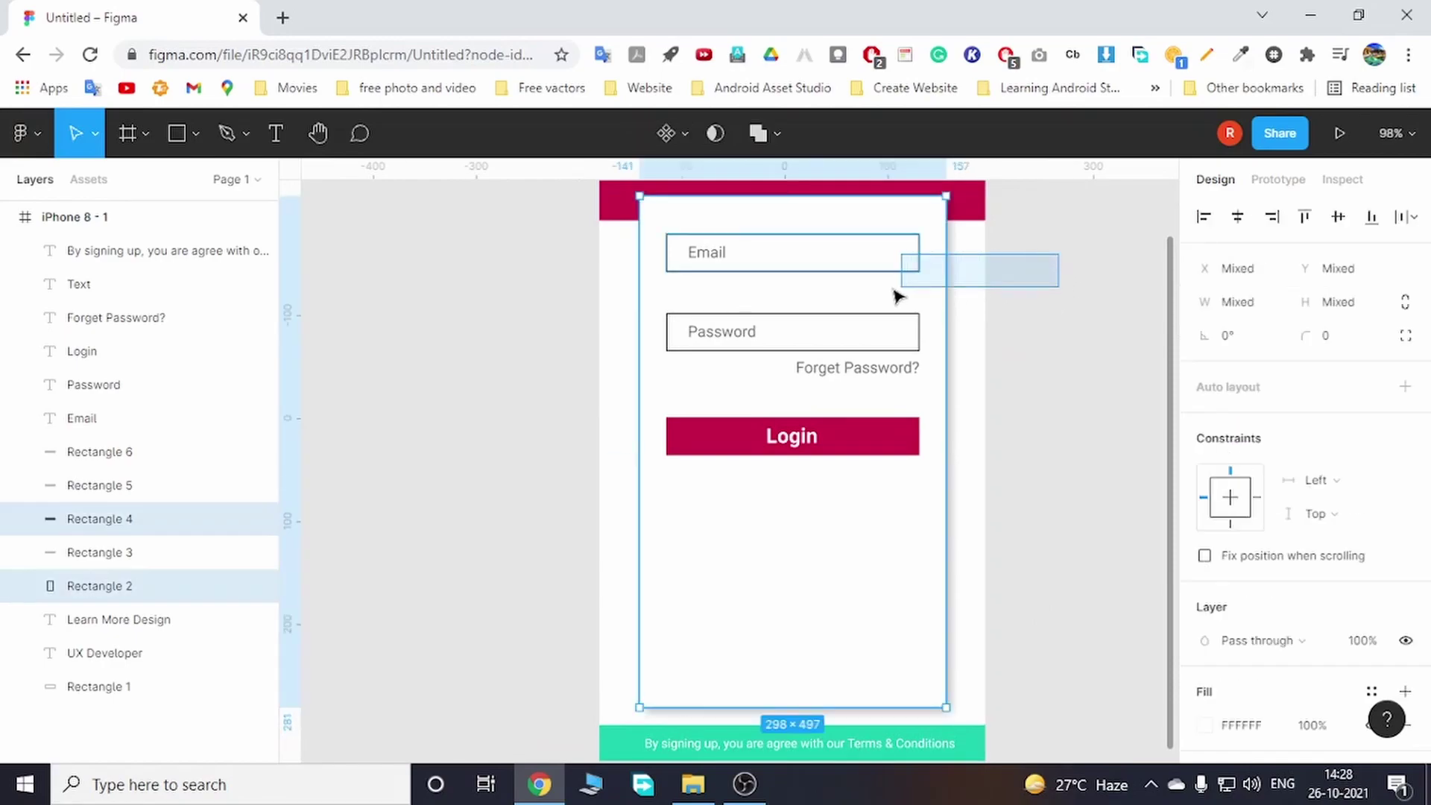
{"action": "left_click", "coordinate": [738, 270]}
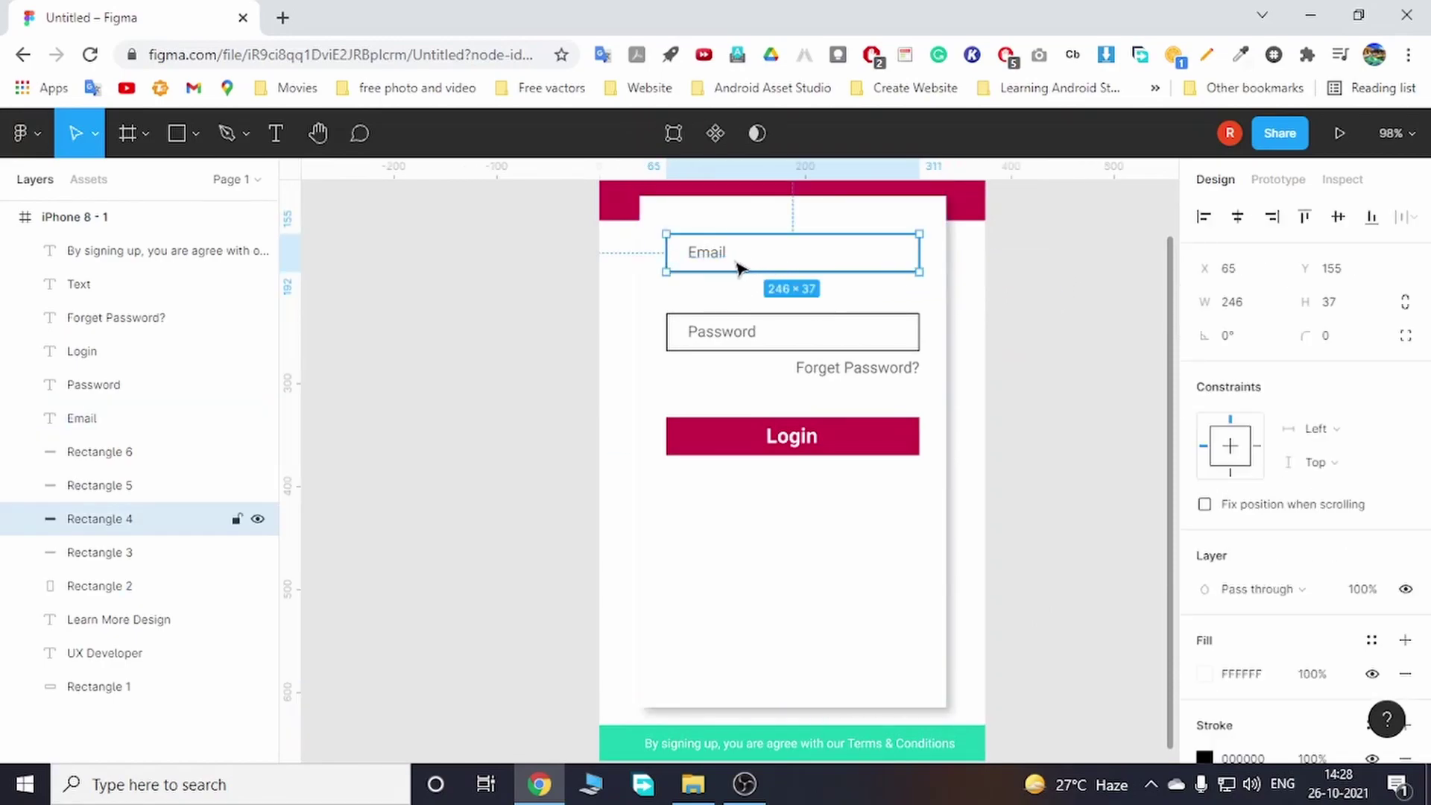
{"action": "left_click", "coordinate": [754, 337], "text": "shift"}
{"action": "left_click", "coordinate": [843, 368], "text": "shift"}
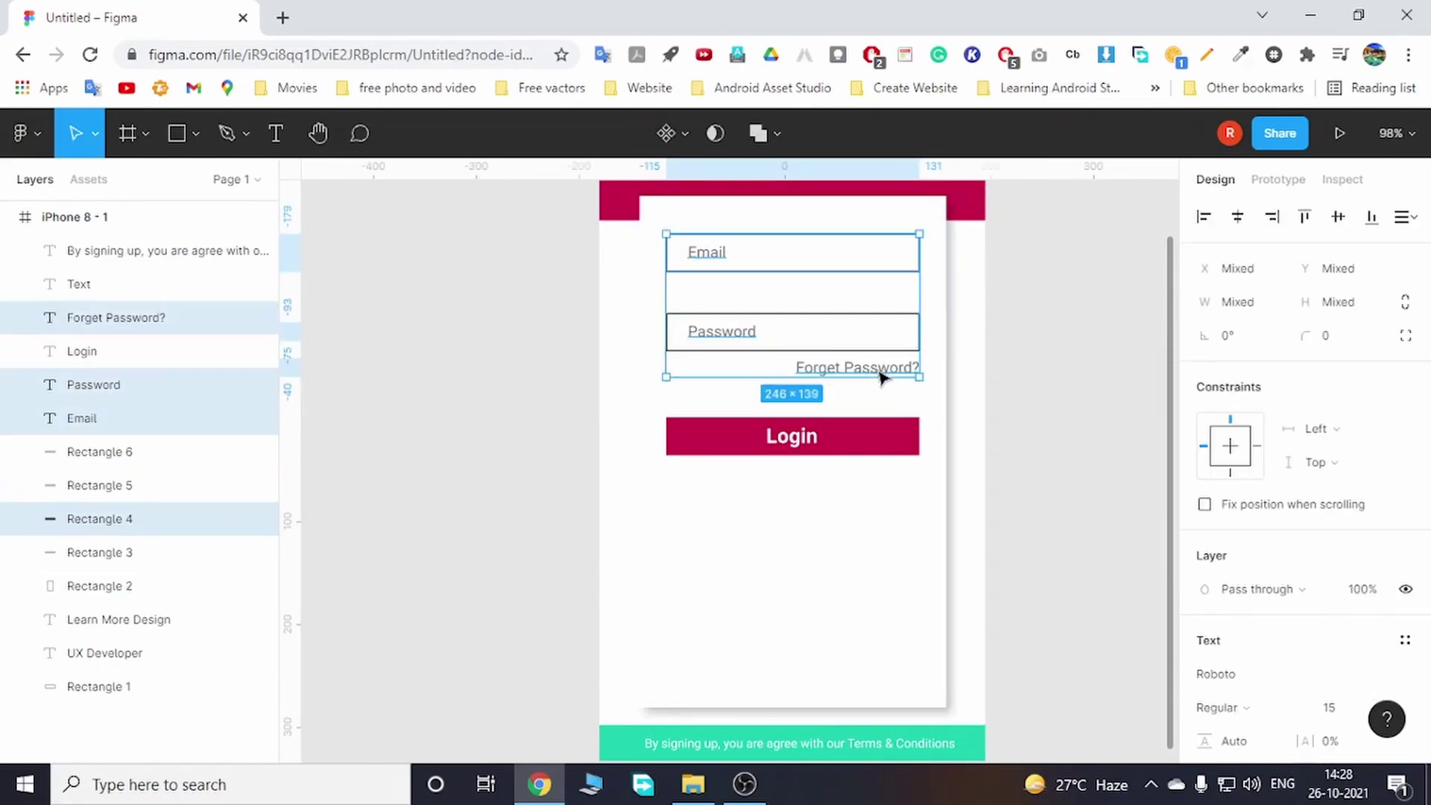
{"action": "left_click", "coordinate": [820, 438], "text": "shift"}
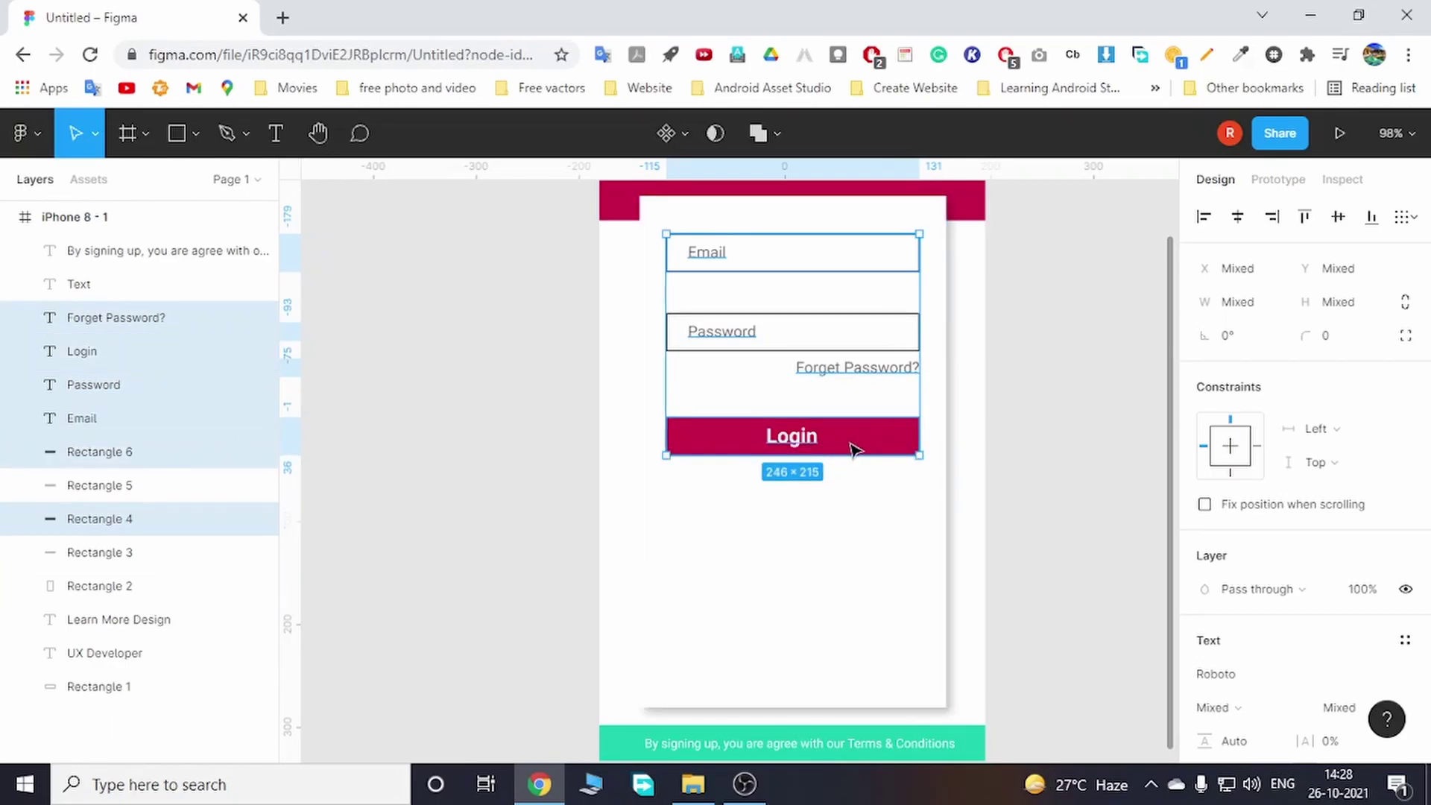
{"action": "left_click_drag", "start_coordinate": [849, 446], "coordinate": [849, 501]}
{"action": "key", "text": "ctrl+z"}
{"action": "left_click_drag", "start_coordinate": [869, 447], "coordinate": [864, 488]}
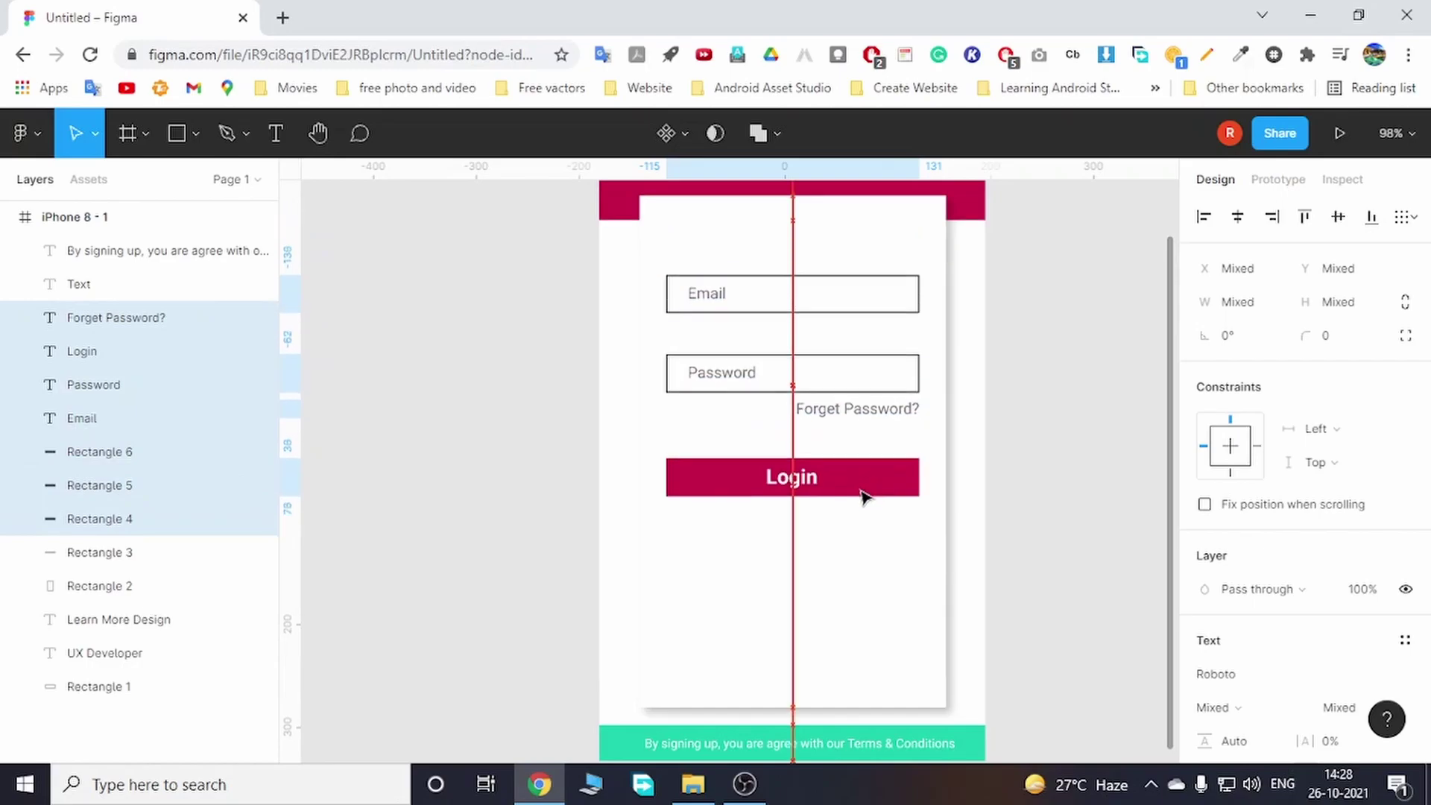
{"action": "left_click", "coordinate": [1048, 431]}
Step: Import google.png and fb.png from File Explorer onto the canvas
{"action": "scroll", "coordinate": [1038, 418], "scroll_direction": "up", "scroll_amount": 1}
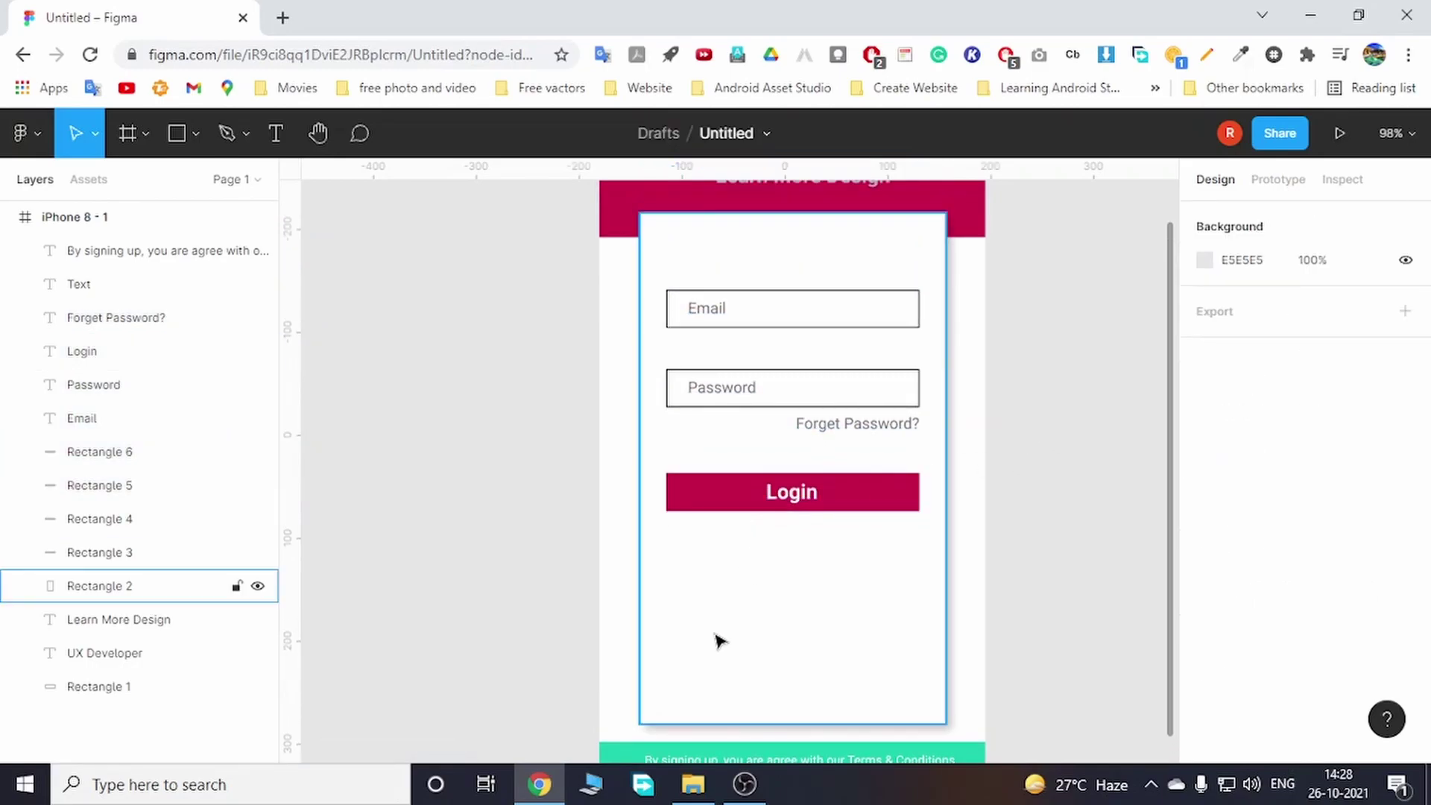
{"action": "left_click", "coordinate": [693, 784]}
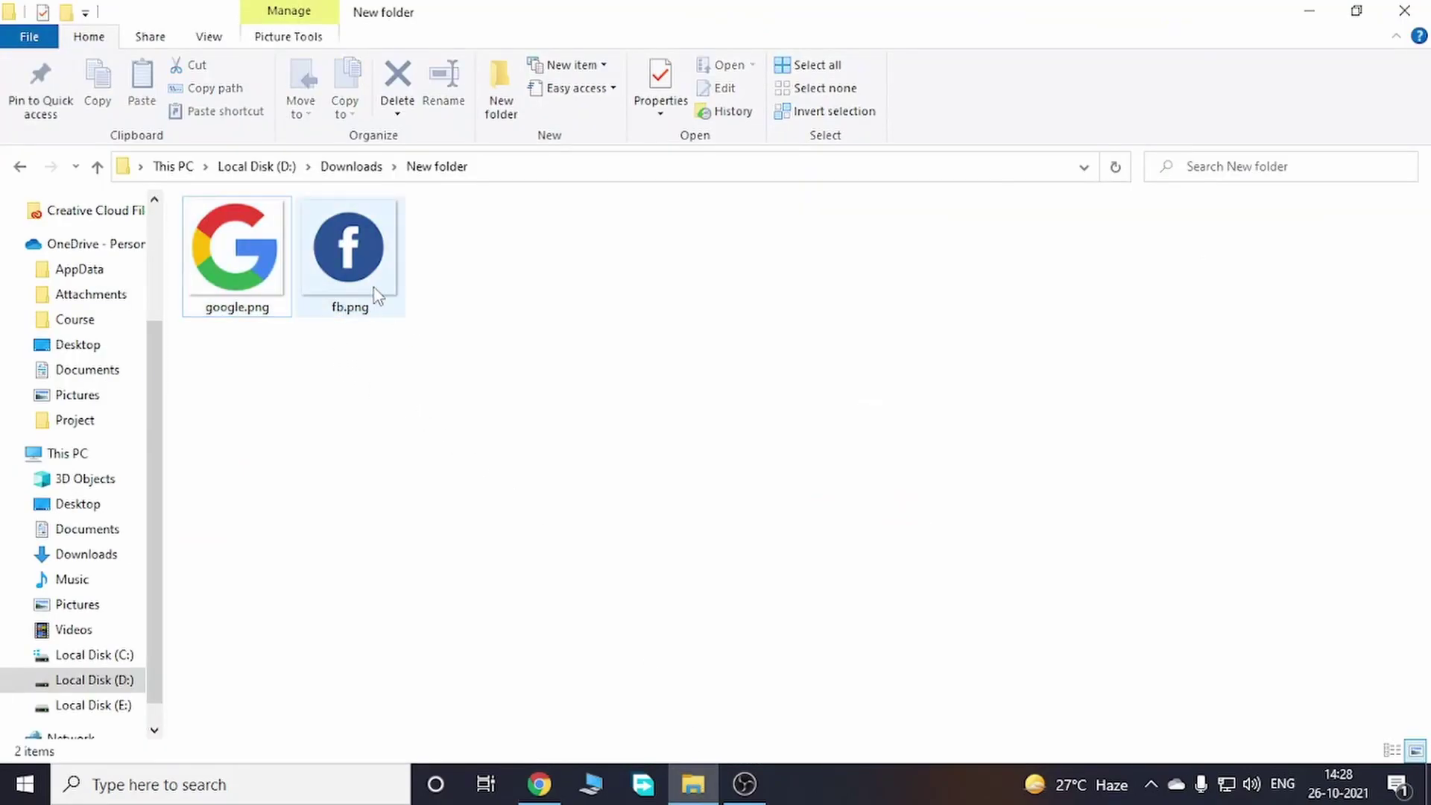
{"action": "left_click", "coordinate": [330, 310]}
{"action": "left_click", "coordinate": [274, 283], "text": "ctrl"}
{"action": "mouse_move", "coordinate": [276, 283]}
{"action": "left_mouse_down"}
{"action": "mouse_move", "coordinate": [511, 605]}
{"action": "mouse_move", "coordinate": [708, 630]}
{"action": "mouse_move", "coordinate": [731, 617]}
{"action": "left_mouse_up"}
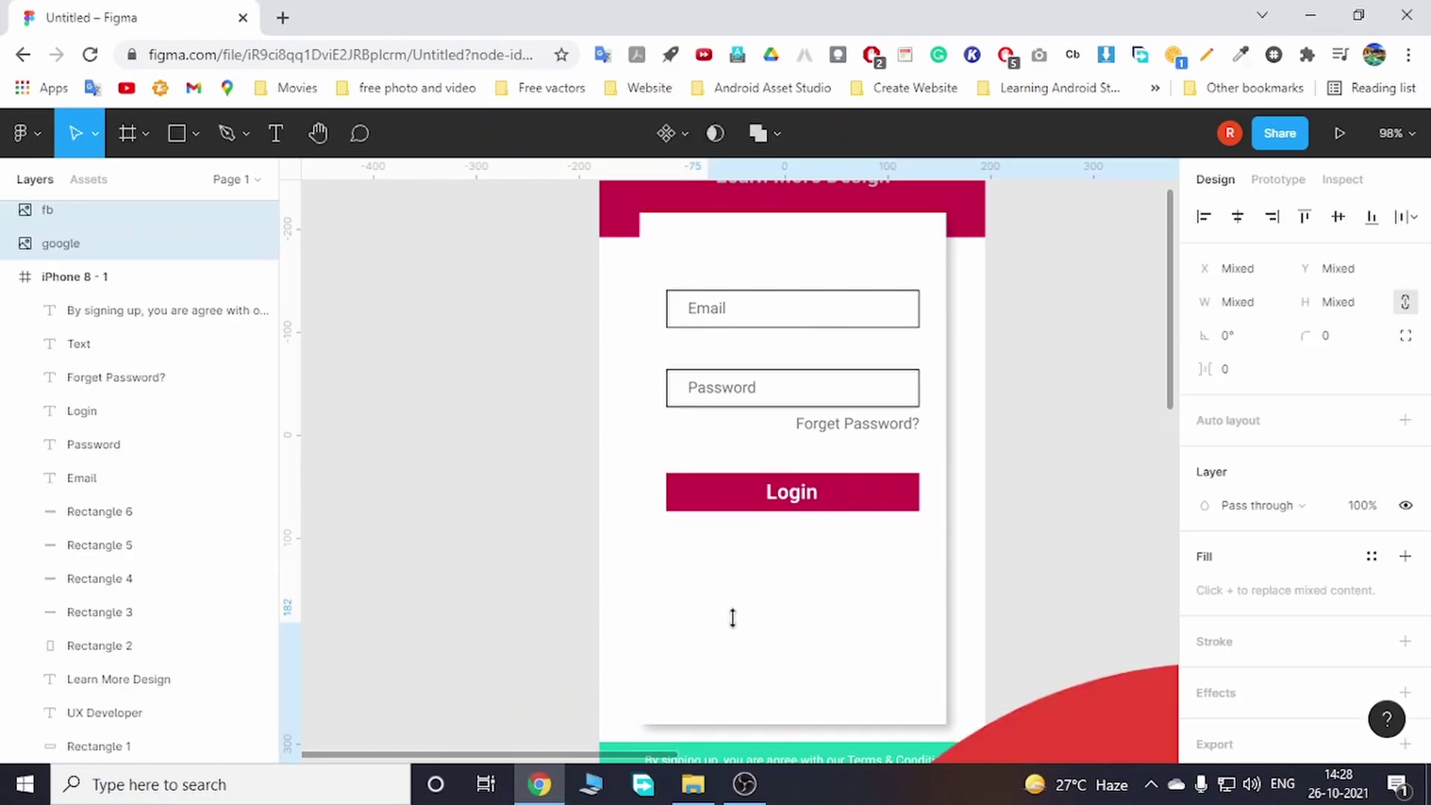
Step: Scale the Google and Facebook logos down from their huge imported size
{"action": "scroll", "coordinate": [853, 607], "scroll_direction": "down", "scroll_amount": 5}
{"action": "scroll", "coordinate": [1073, 533], "scroll_direction": "down", "scroll_amount": 2}
{"action": "mouse_move", "coordinate": [1074, 533]}
{"action": "left_mouse_down"}
{"action": "mouse_move", "coordinate": [562, 234]}
{"action": "mouse_move", "coordinate": [762, 283]}
{"action": "left_mouse_up"}
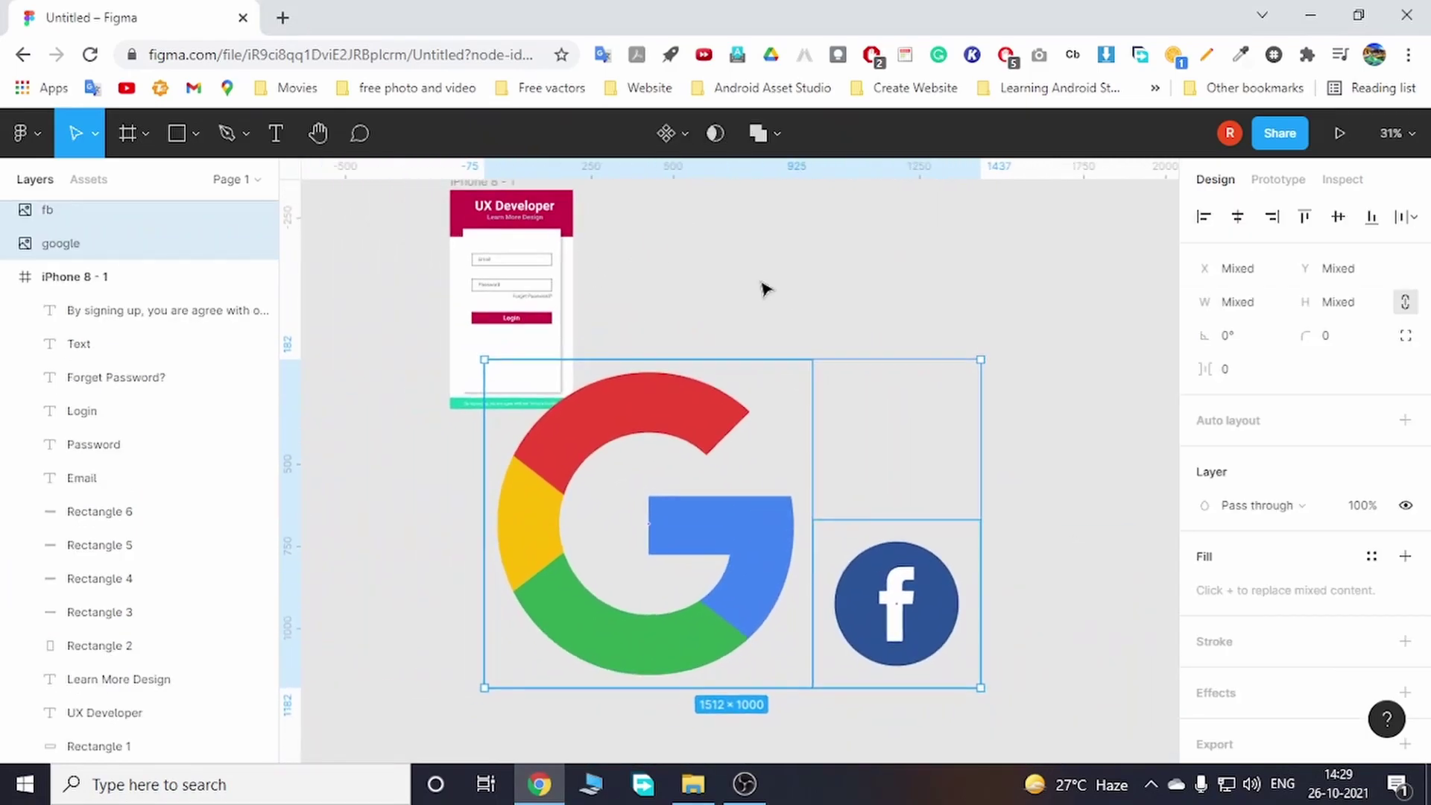
{"action": "left_click", "coordinate": [585, 462]}
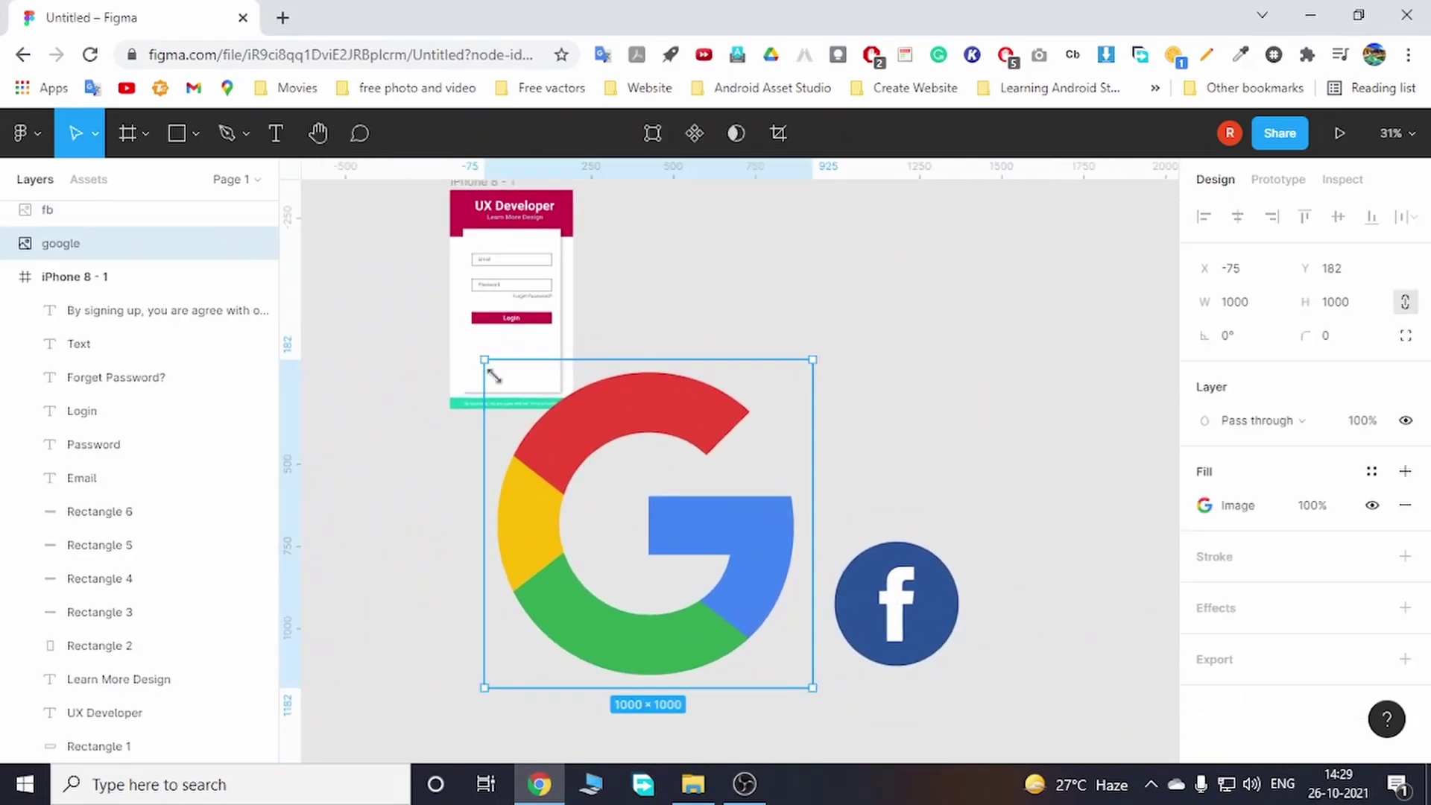
{"action": "mouse_move", "coordinate": [480, 360]}
{"action": "left_mouse_down"}
{"action": "mouse_move", "coordinate": [778, 676]}
{"action": "mouse_move", "coordinate": [728, 492]}
{"action": "left_mouse_up"}
{"action": "left_click", "coordinate": [821, 549]}
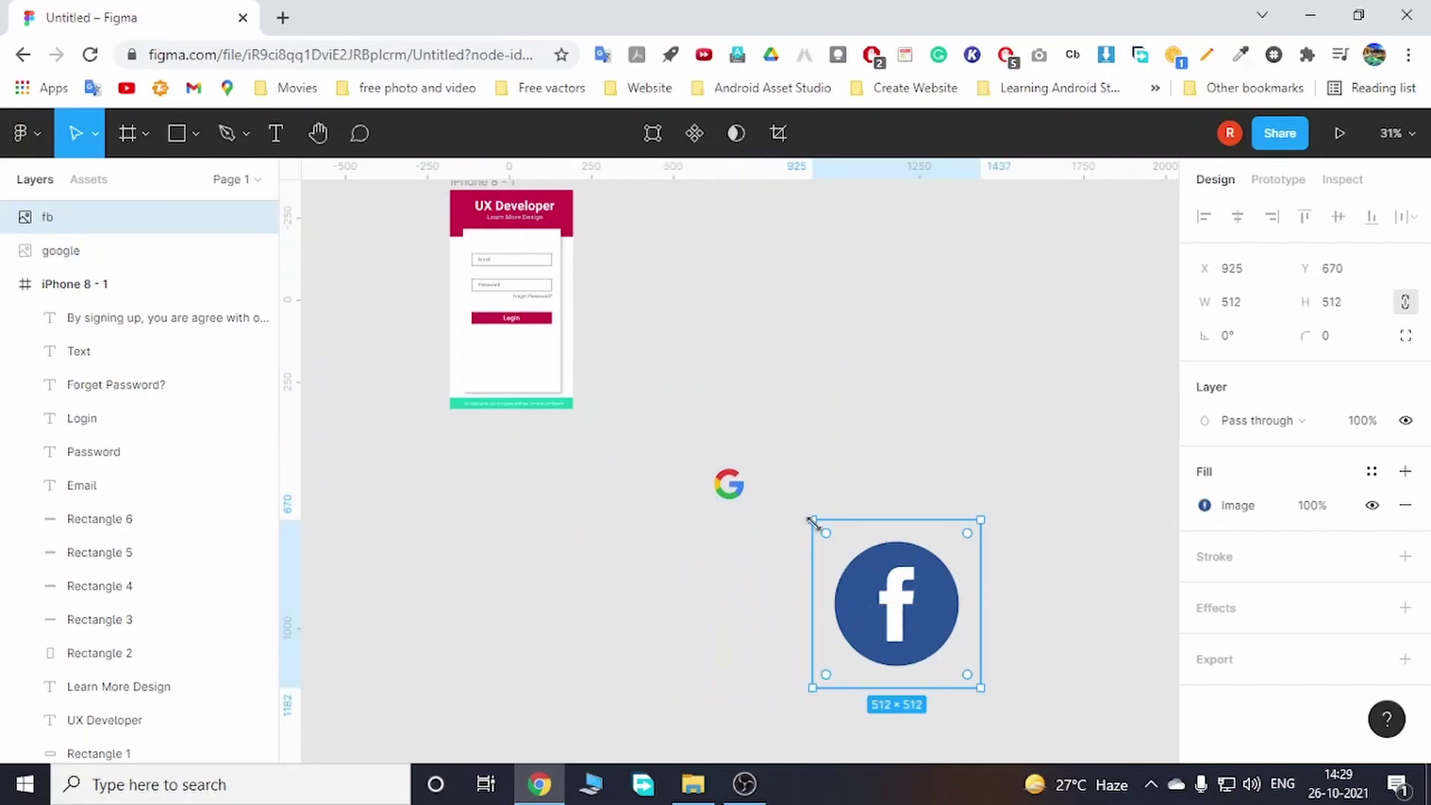
{"action": "mouse_move", "coordinate": [814, 519]}
{"action": "left_mouse_down"}
{"action": "mouse_move", "coordinate": [962, 671]}
{"action": "mouse_move", "coordinate": [775, 484]}
{"action": "mouse_move", "coordinate": [682, 515]}
{"action": "left_mouse_up"}
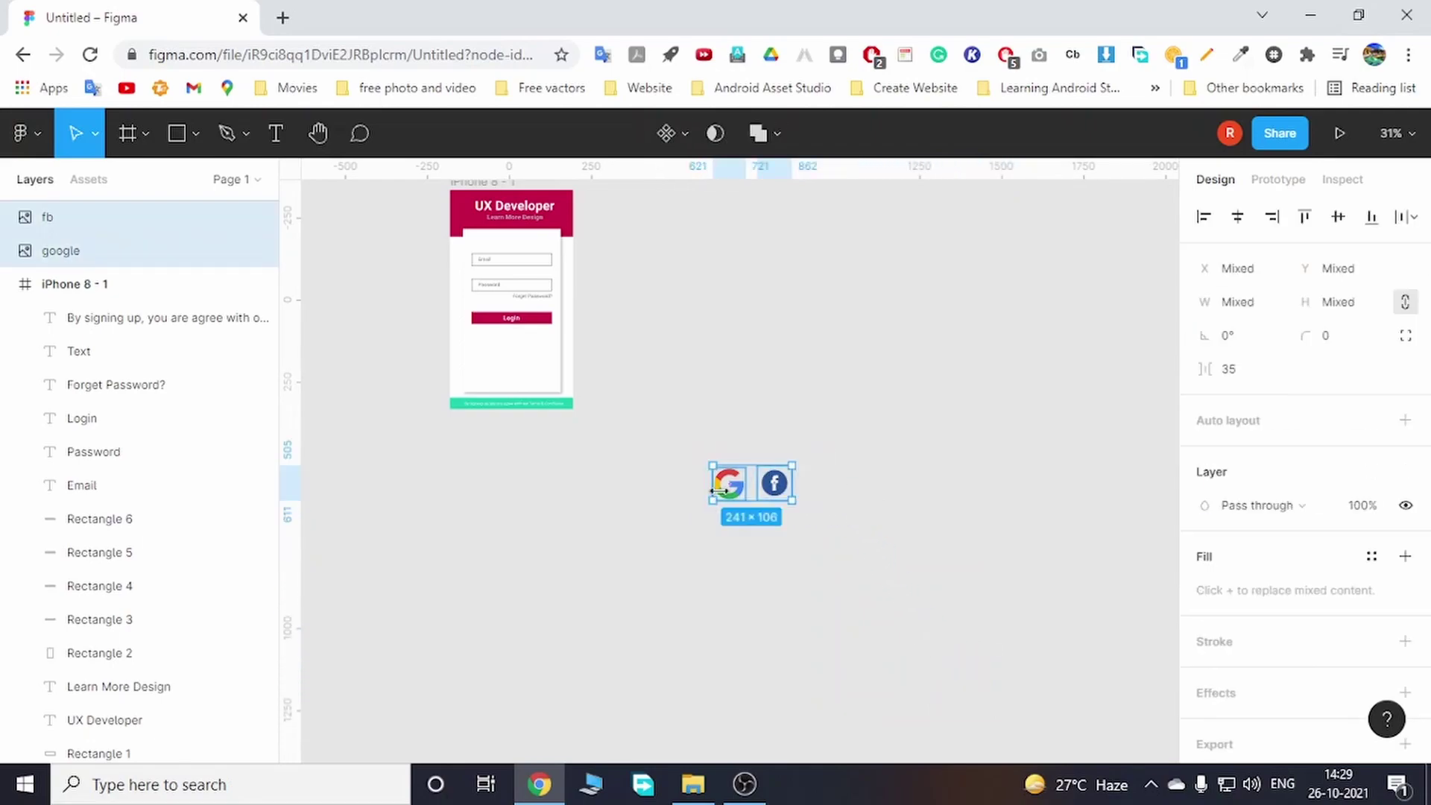
Step: Shrink both logos further so they match at roughly 64×64 px
{"action": "scroll", "coordinate": [536, 370], "scroll_direction": "up", "scroll_amount": 5}
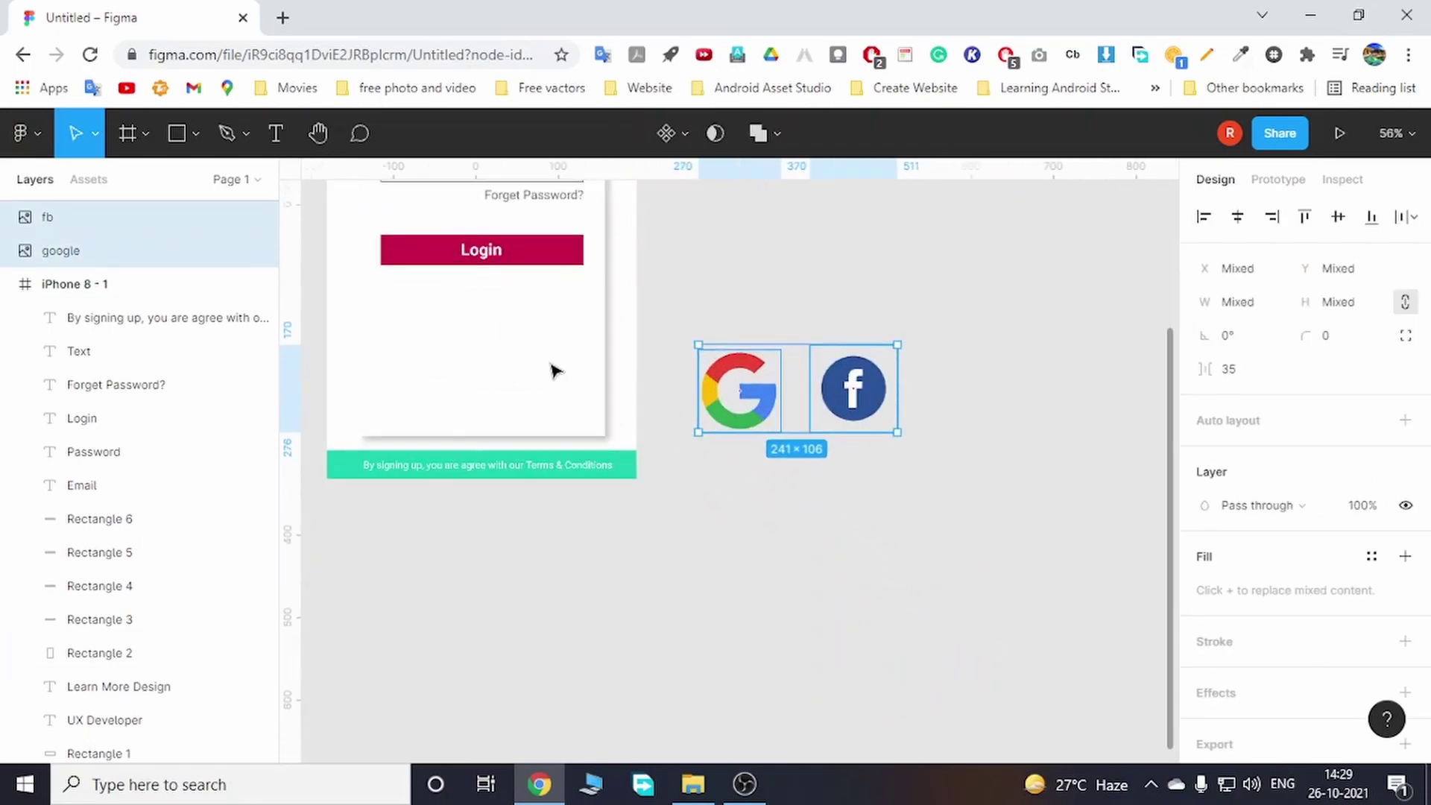
{"action": "left_click_drag", "start_coordinate": [695, 337], "coordinate": [816, 371]}
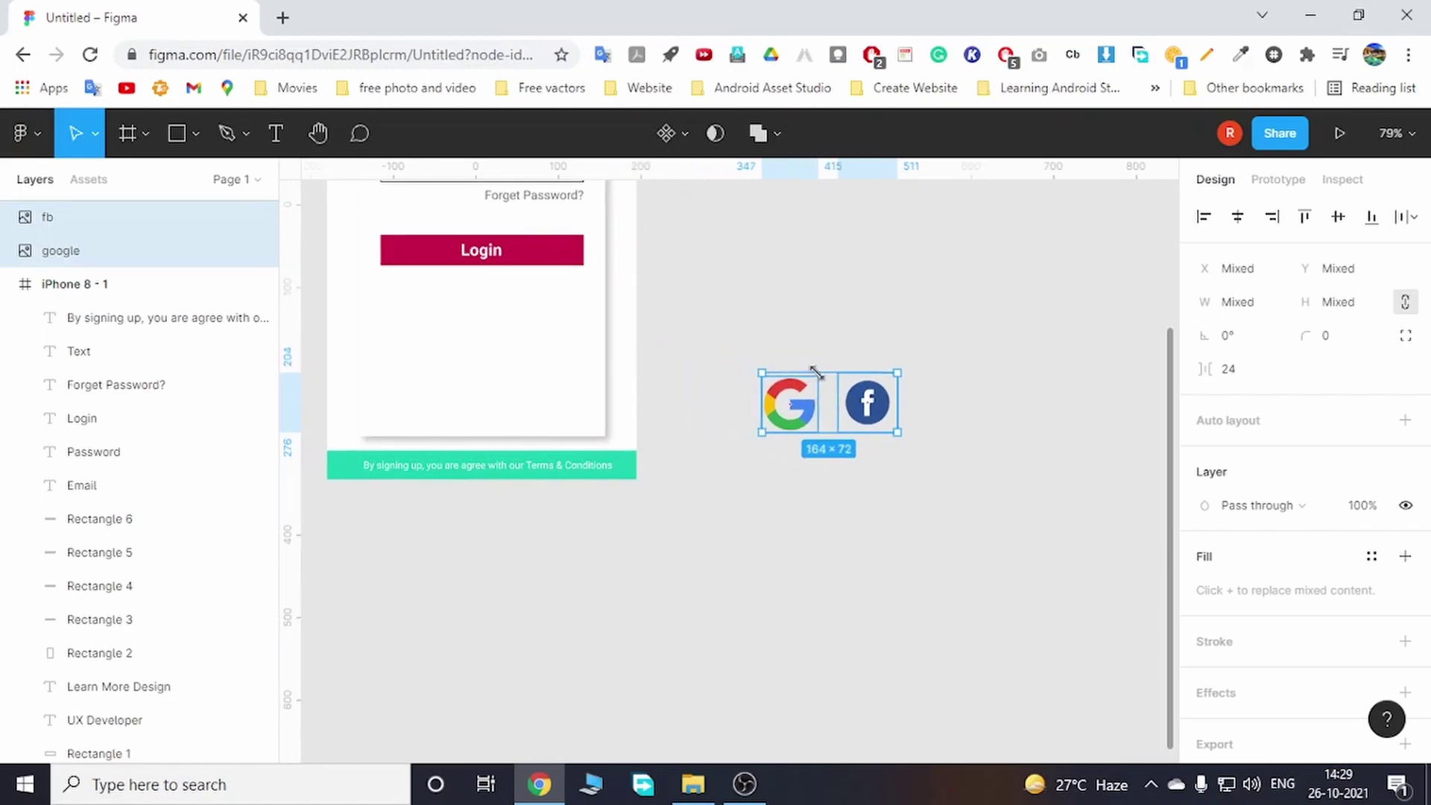
{"action": "left_click", "coordinate": [786, 402]}
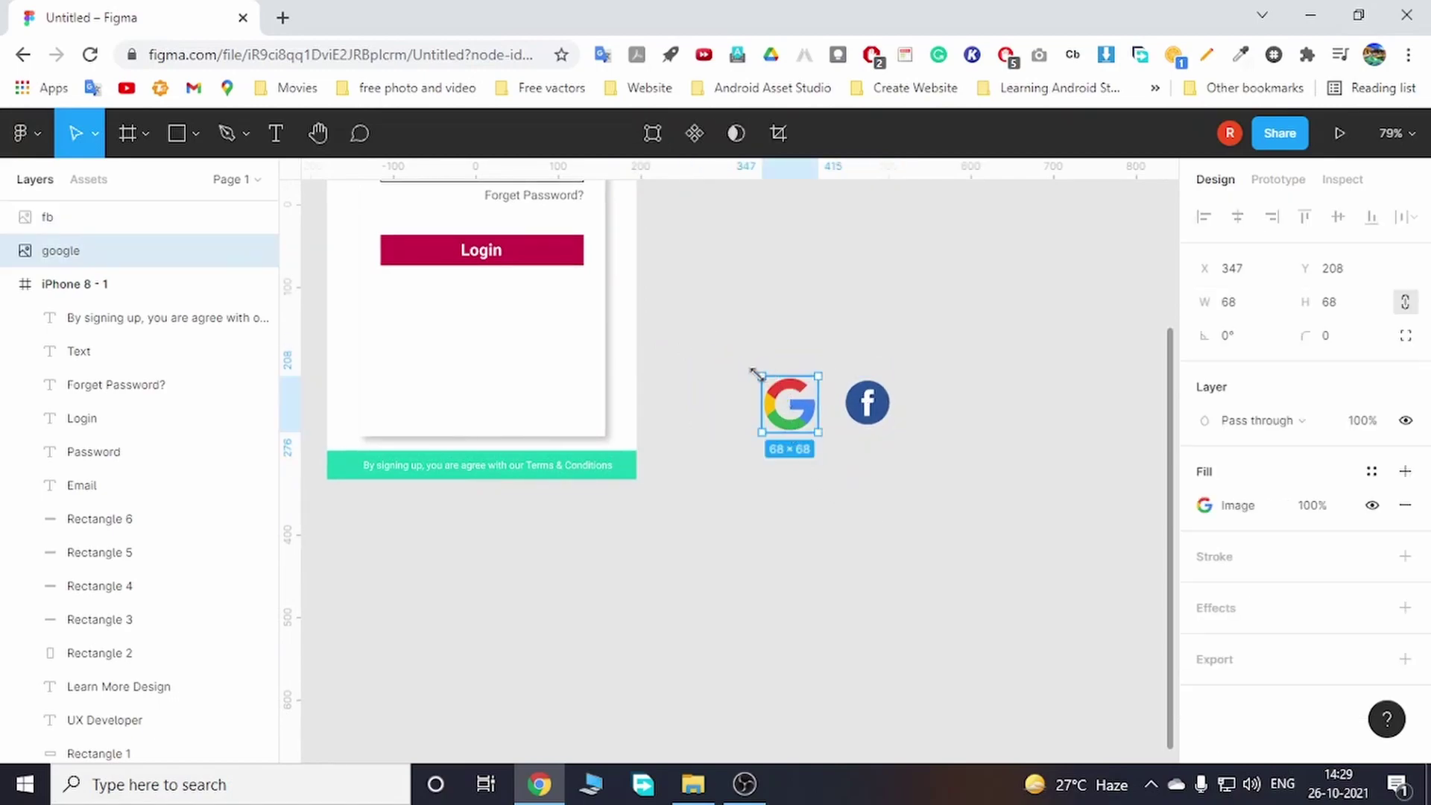
{"action": "left_click_drag", "start_coordinate": [755, 373], "coordinate": [795, 391]}
{"action": "left_click", "coordinate": [857, 391]}
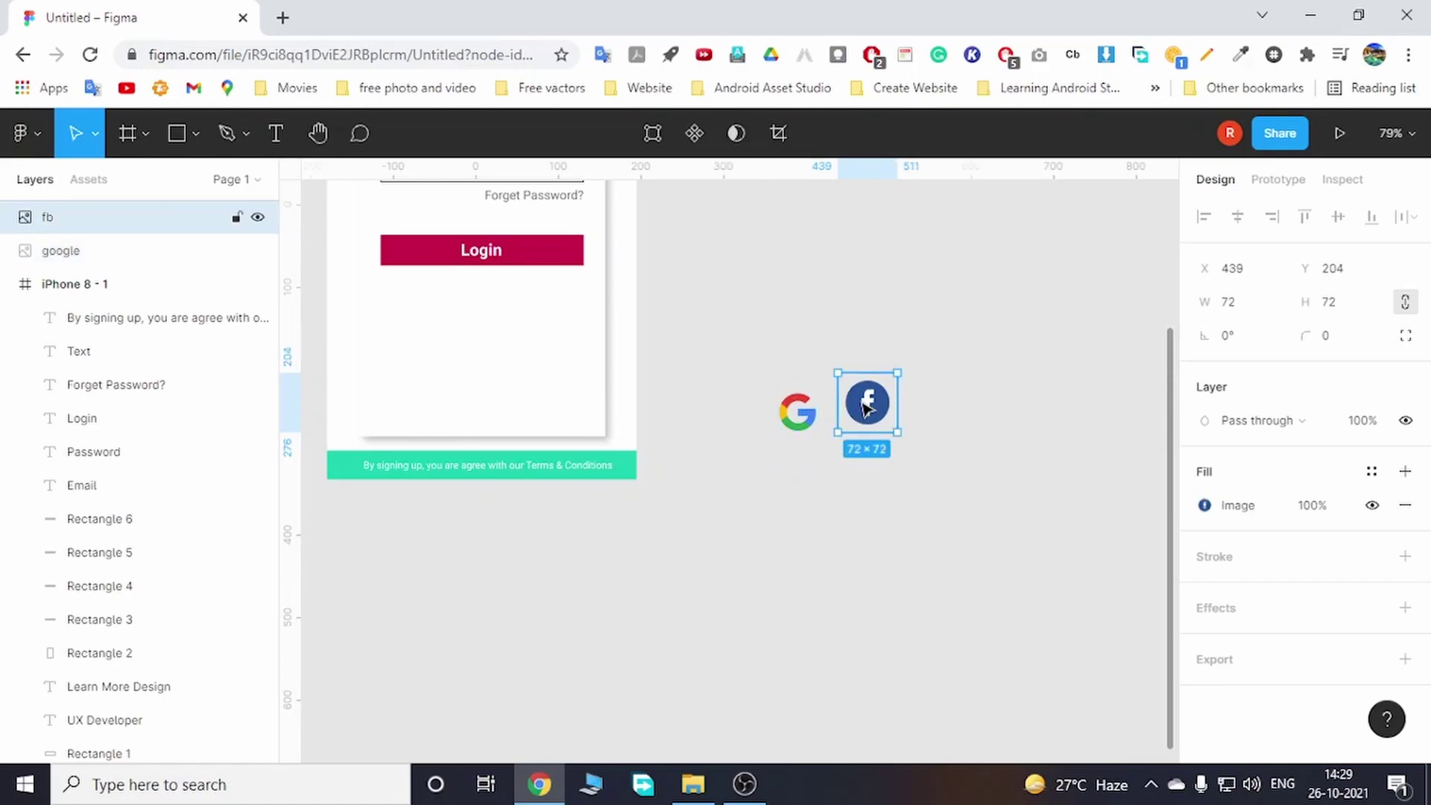
{"action": "mouse_move", "coordinate": [845, 380]}
{"action": "left_mouse_down"}
{"action": "mouse_move", "coordinate": [851, 423]}
{"action": "mouse_move", "coordinate": [489, 344]}
{"action": "left_mouse_up"}
Step: Move both icons under the Login button and scale them to about 31 px
{"action": "left_click", "coordinate": [891, 422]}
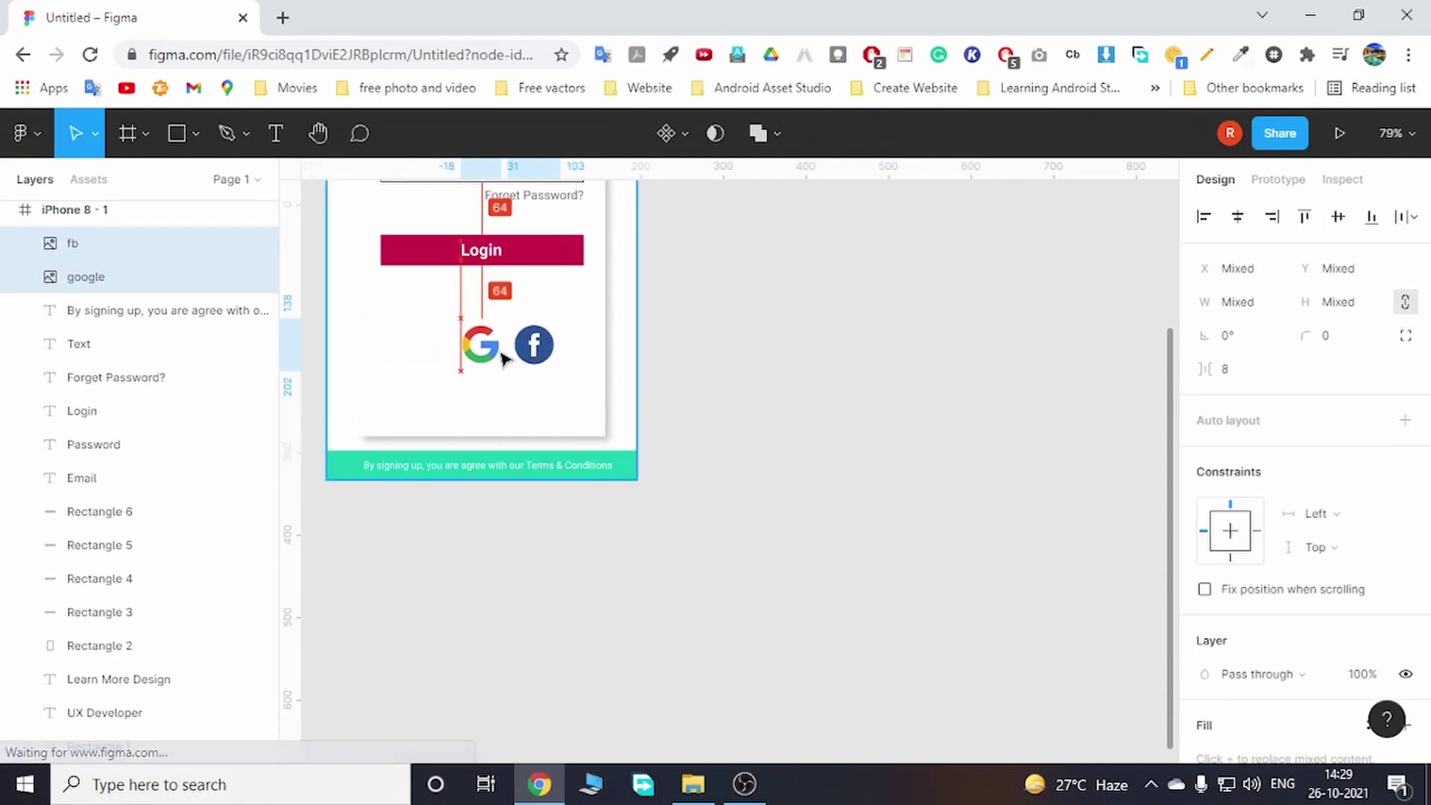
{"action": "scroll", "coordinate": [779, 460], "scroll_direction": "up", "scroll_amount": 2}
{"action": "scroll", "coordinate": [767, 521], "scroll_direction": "up", "scroll_amount": 3, "text": "ctrl"}
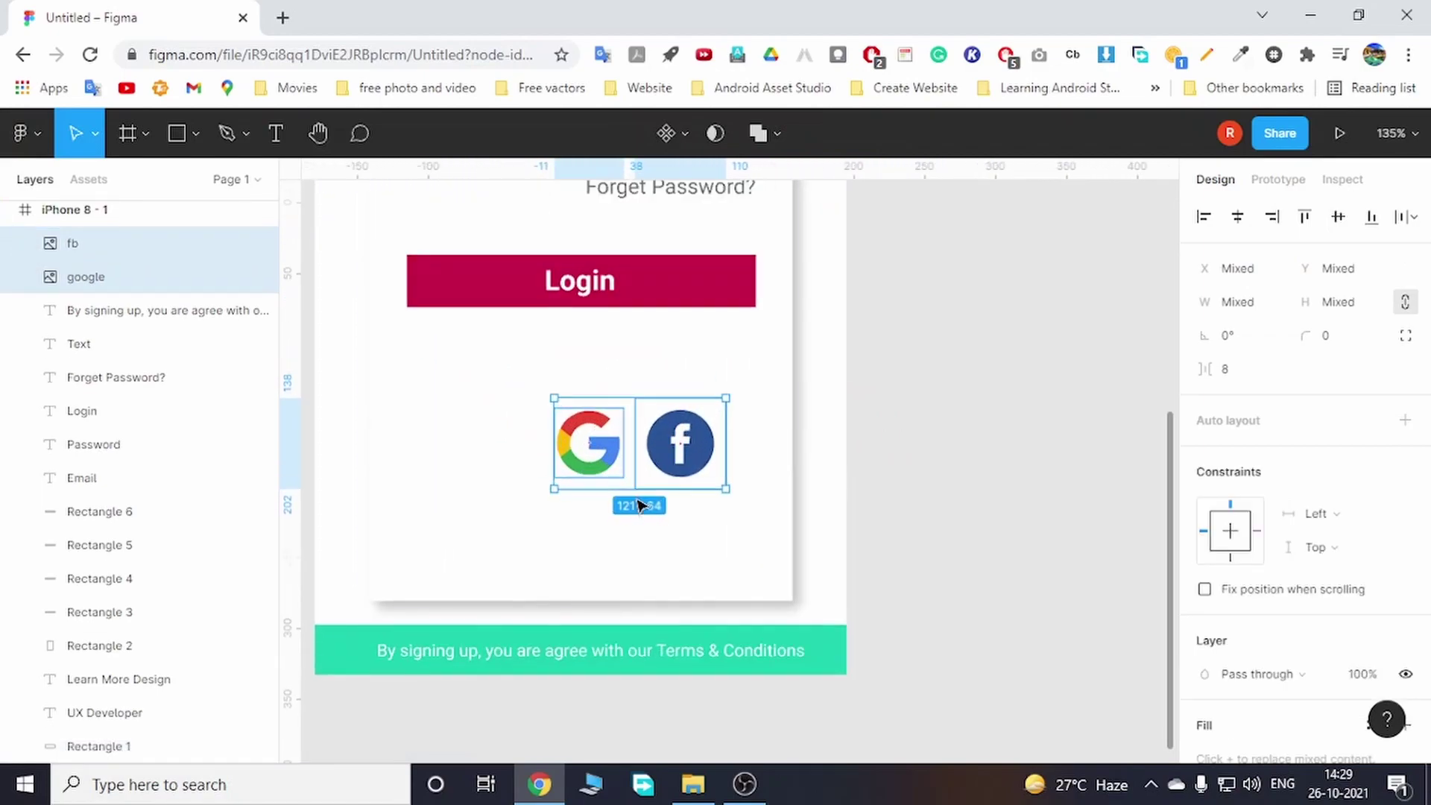
{"action": "scroll", "coordinate": [648, 502], "scroll_direction": "up", "scroll_amount": 3, "text": "ctrl"}
{"action": "left_click_drag", "start_coordinate": [666, 468], "coordinate": [634, 445]}
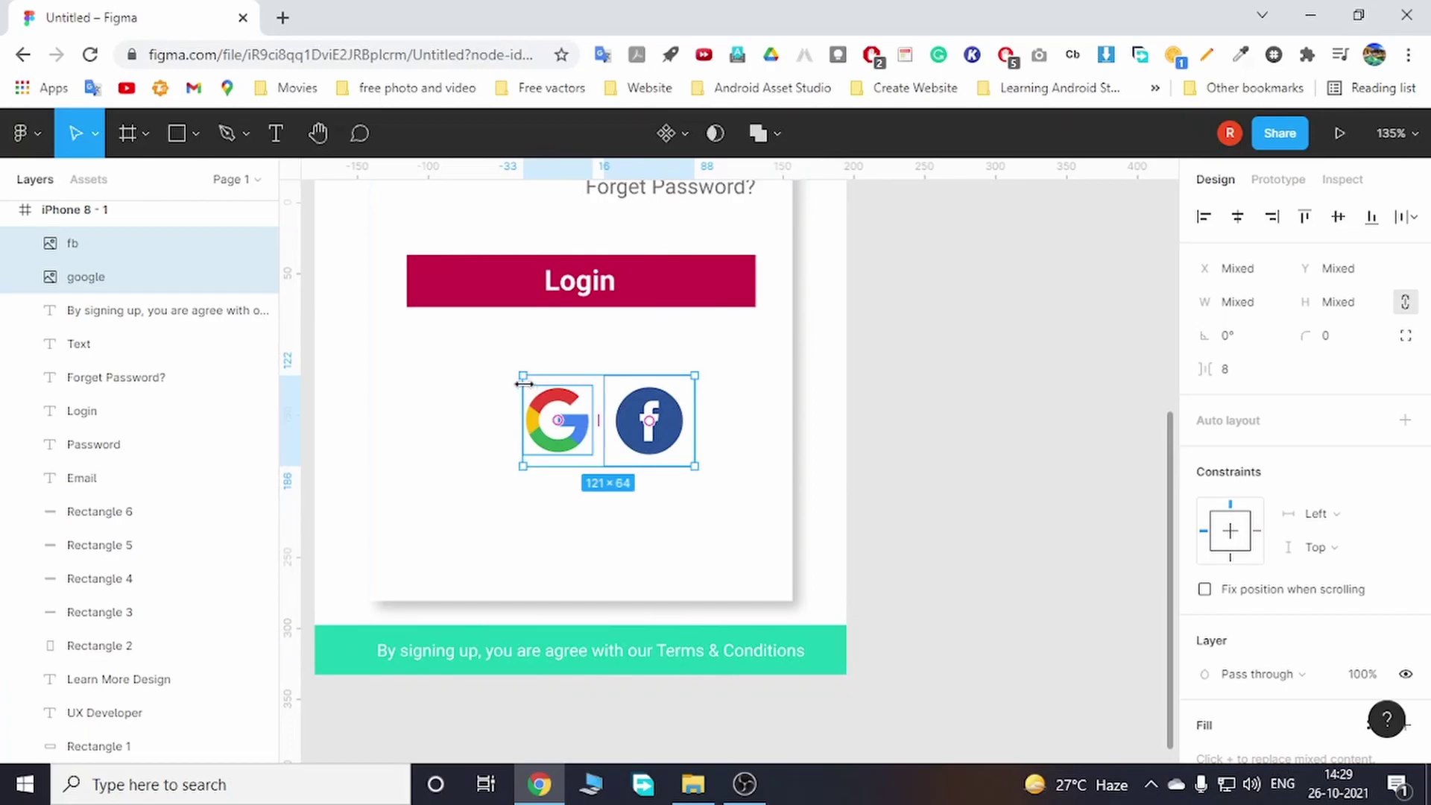
{"action": "mouse_move", "coordinate": [523, 376]}
{"action": "left_mouse_down"}
{"action": "mouse_move", "coordinate": [585, 416]}
{"action": "mouse_move", "coordinate": [460, 450]}
{"action": "left_mouse_up"}
Step: Spread the icons on one line: Google on the left, Facebook on the right
{"action": "left_click", "coordinate": [617, 456]}
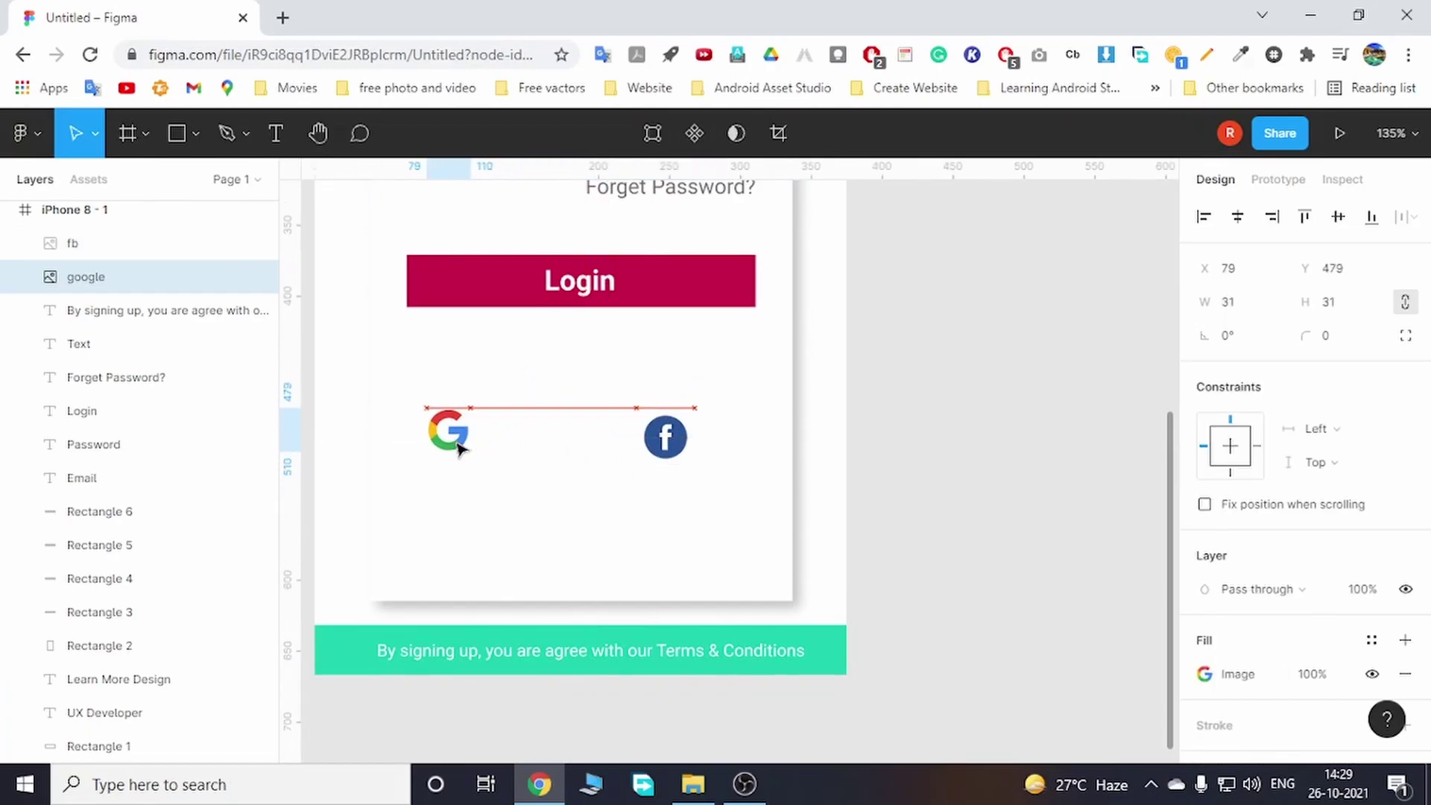
{"action": "scroll", "coordinate": [460, 450], "scroll_direction": "down", "scroll_amount": 5, "text": "ctrl"}
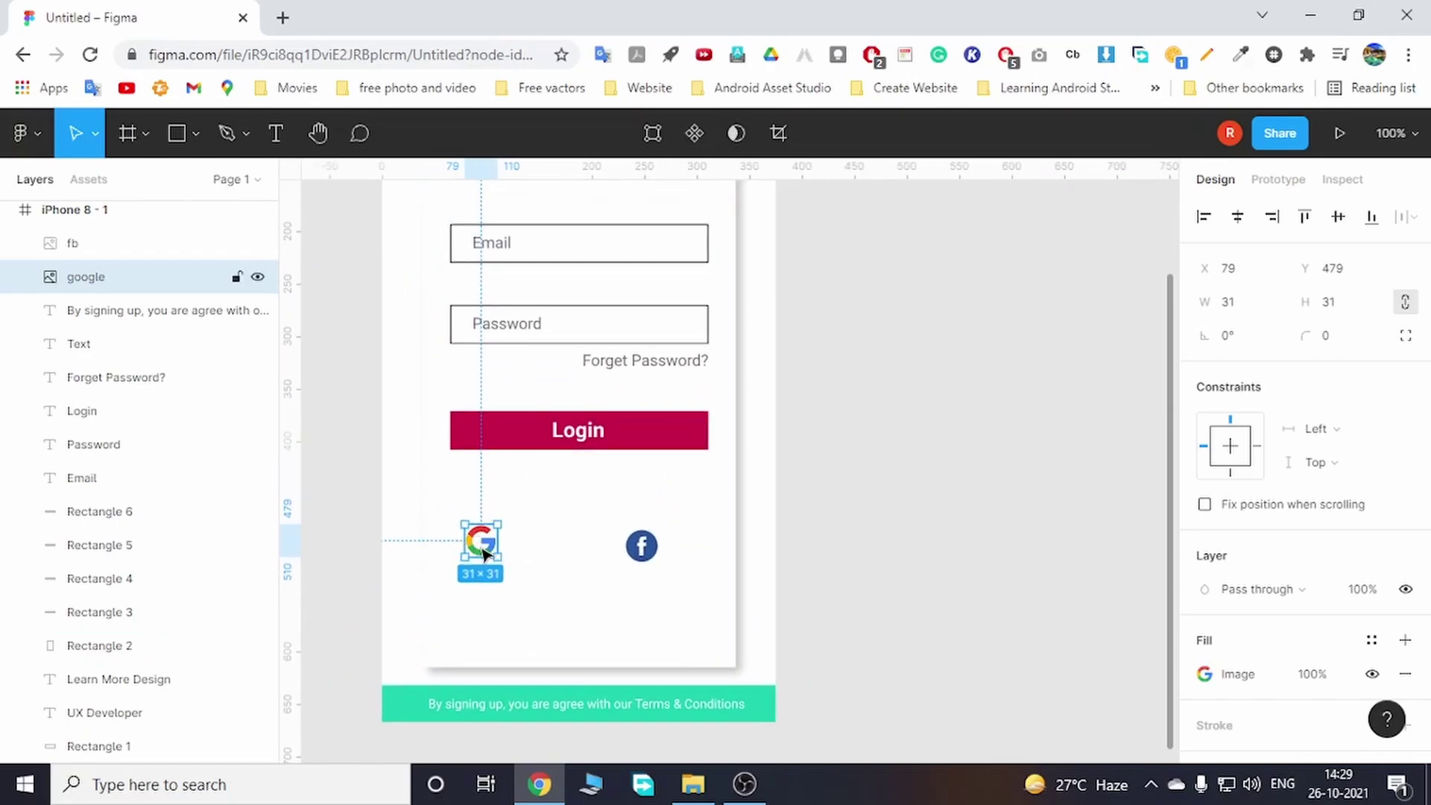
{"action": "left_click_drag", "start_coordinate": [483, 553], "coordinate": [492, 556]}
{"action": "left_click_drag", "start_coordinate": [655, 557], "coordinate": [668, 551]}
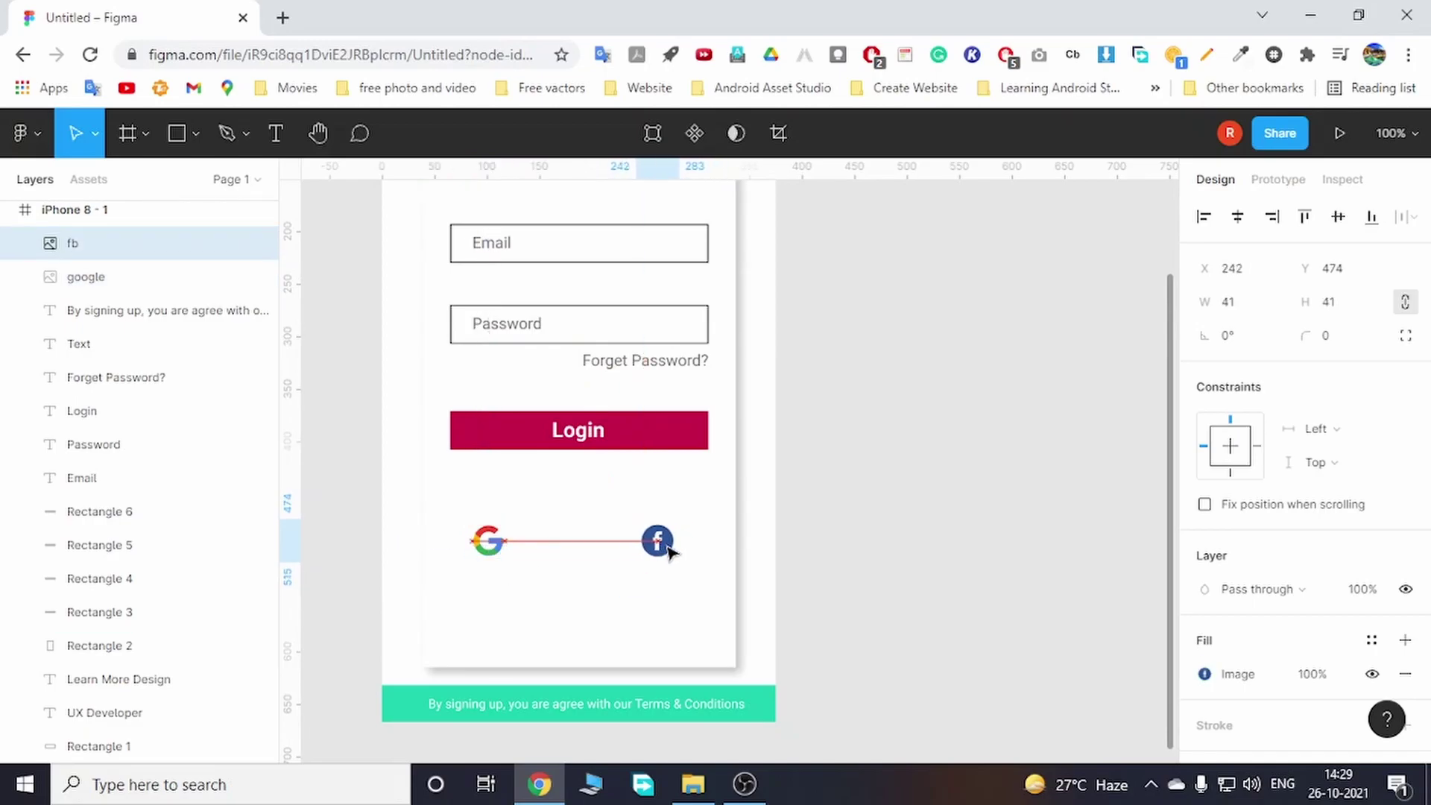
{"action": "left_click_drag", "start_coordinate": [667, 552], "coordinate": [680, 551]}
{"action": "left_click", "coordinate": [843, 521]}
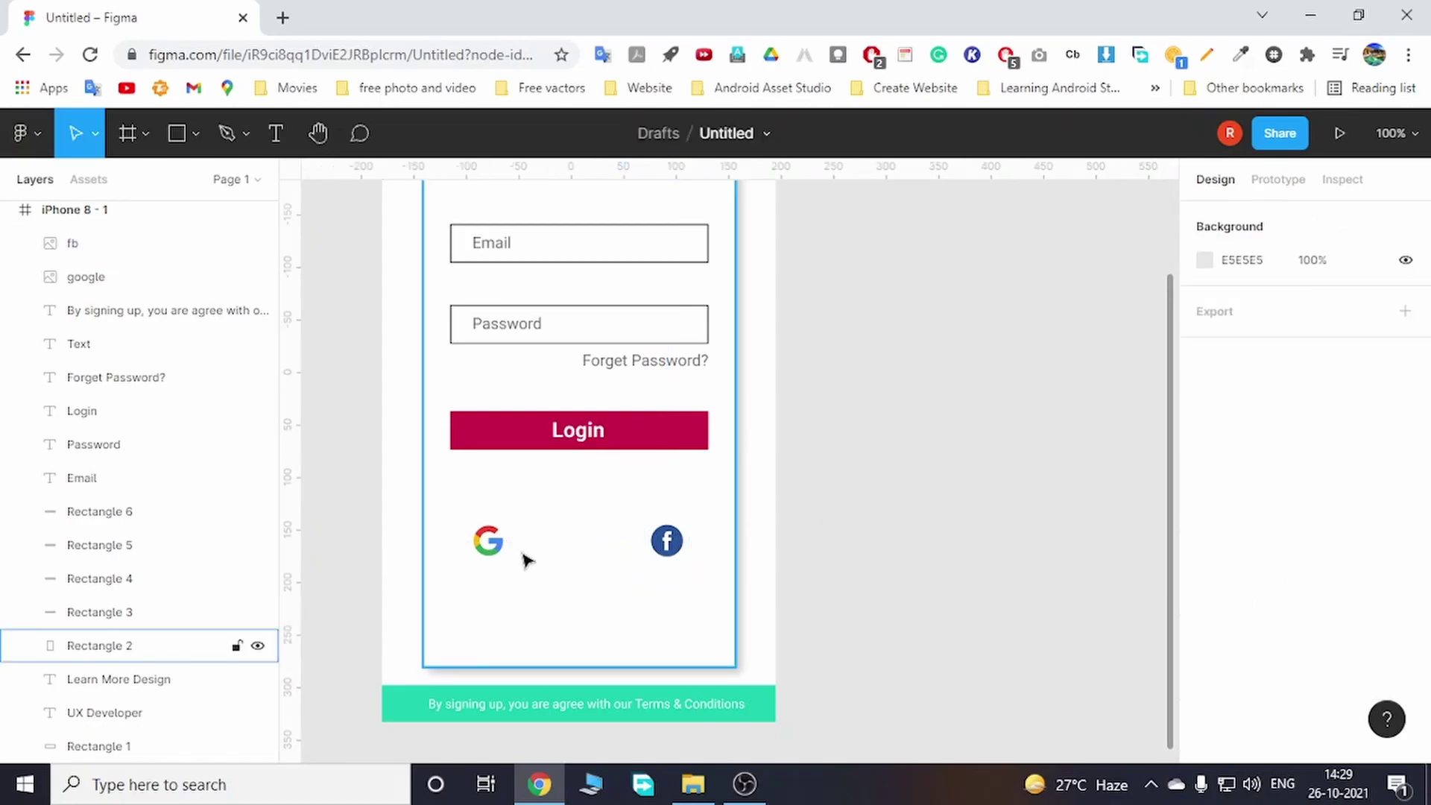
Step: Add an 'Or Sign with' caption below the Login button, above the icons
{"action": "left_click", "coordinate": [276, 133]}
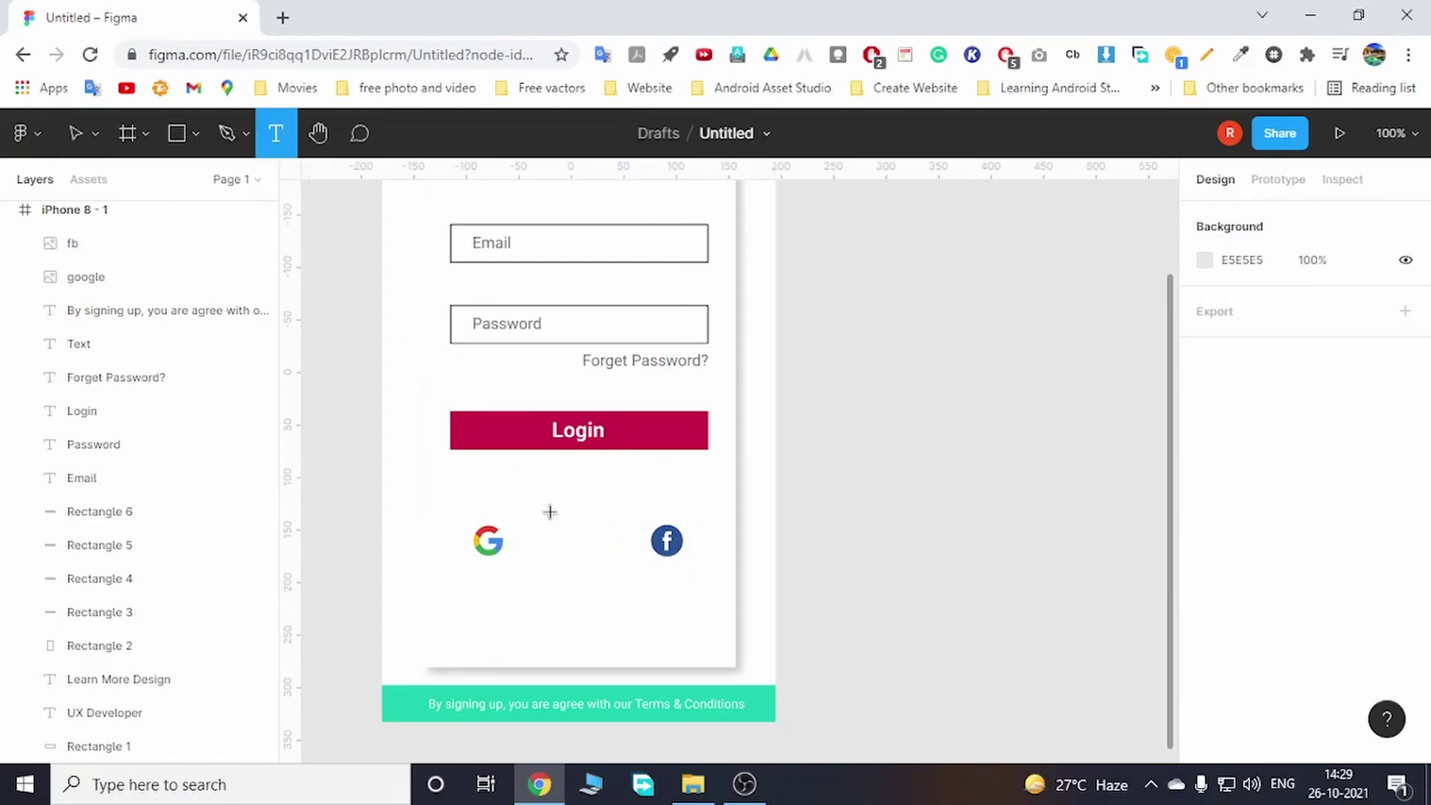
{"action": "left_click", "coordinate": [521, 494]}
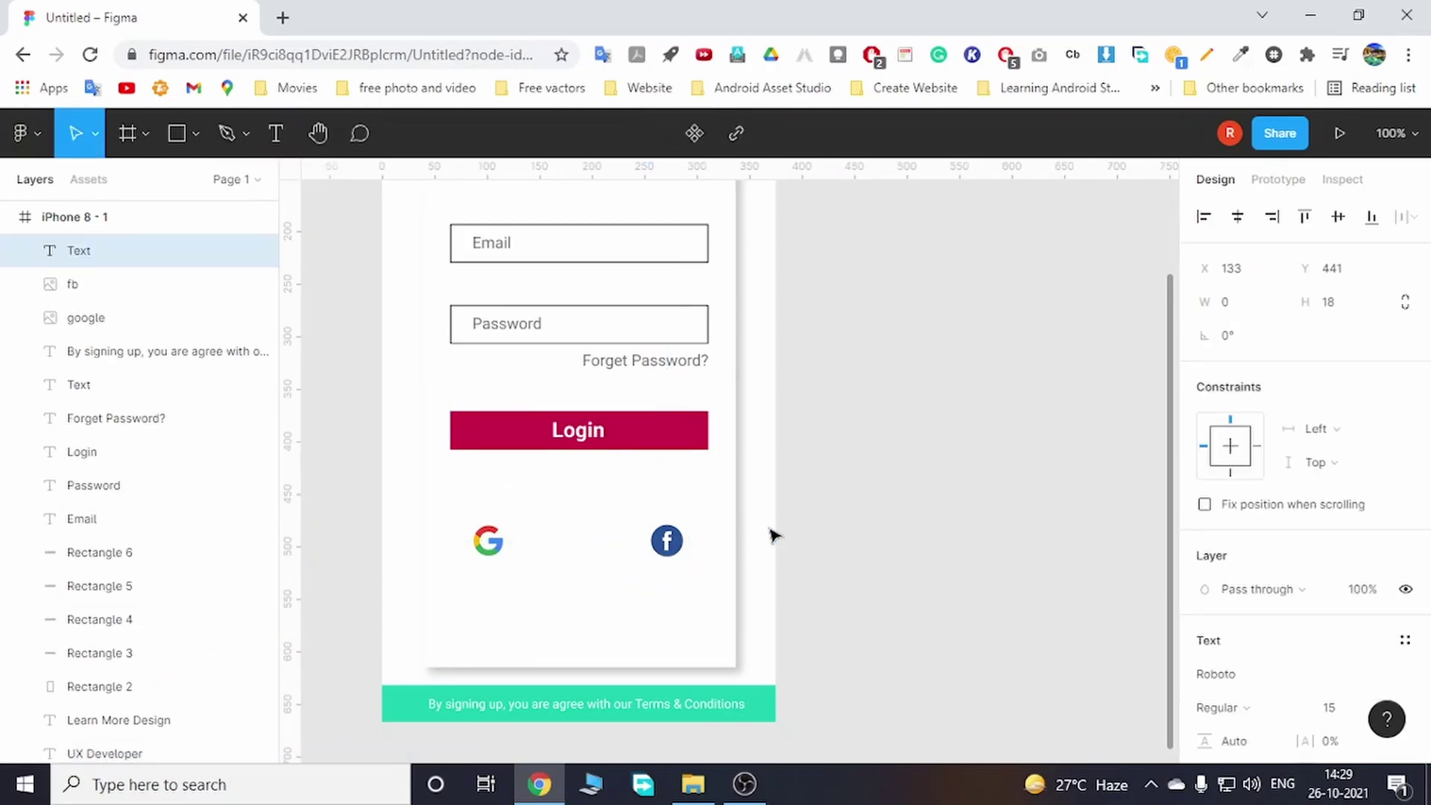
{"action": "type", "text": "or"}
{"action": "key", "text": "BackSpace"}
{"action": "key", "text": "BackSpace"}
{"action": "type", "text": "O"}
{"action": "type", "text": "r Sign"}
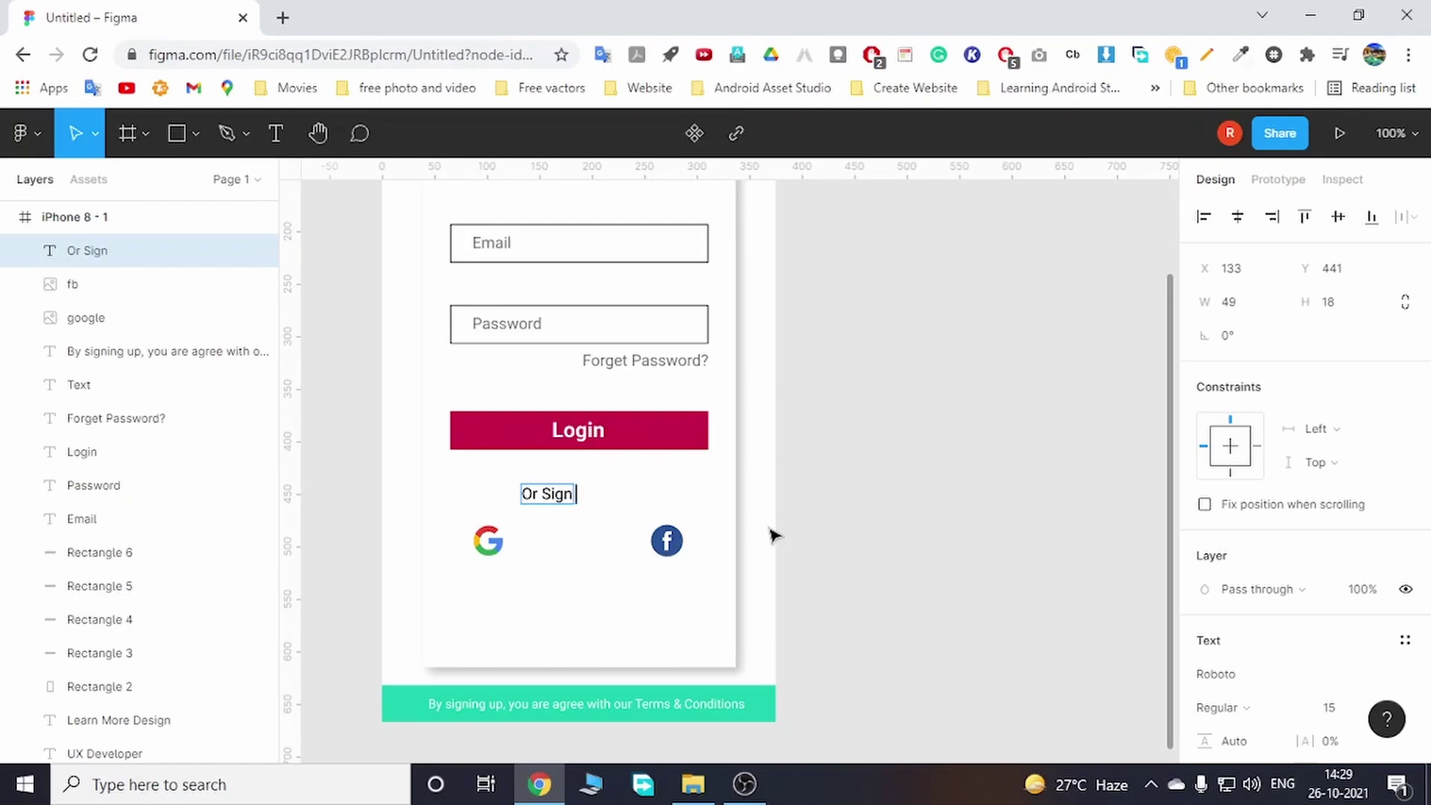
{"action": "type", "text": "th"}
{"action": "key", "text": "ctrl+a"}
{"action": "scroll", "coordinate": [1267, 555], "scroll_direction": "down", "scroll_amount": 2}
{"action": "scroll", "coordinate": [1267, 556], "scroll_direction": "down", "scroll_amount": 1}
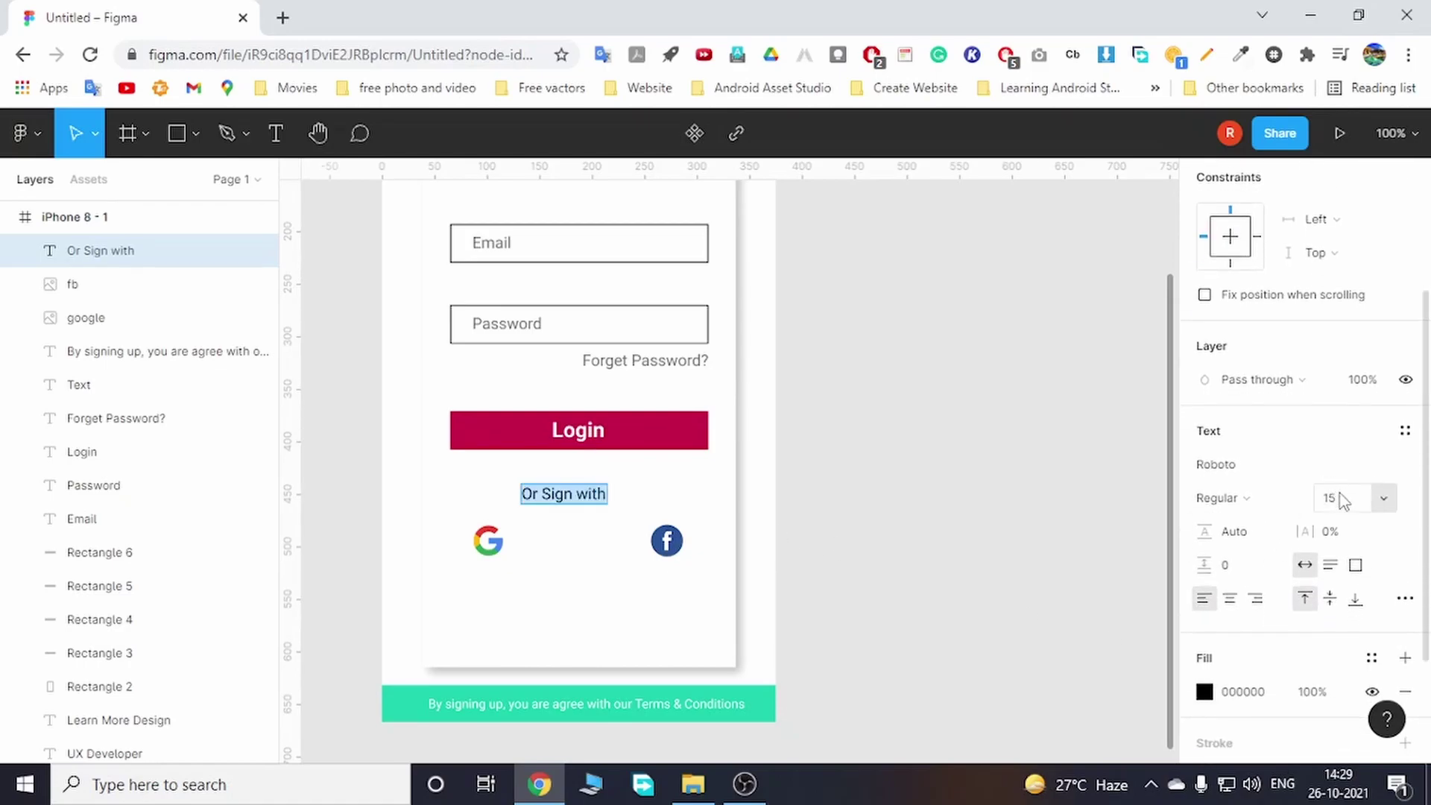
{"action": "key", "text": "Escape"}
{"action": "left_click_drag", "start_coordinate": [565, 501], "coordinate": [578, 515]}
Step: Gather the Google and Facebook icons close together under the caption and delete the stray duplicate
{"action": "left_click_drag", "start_coordinate": [491, 555], "coordinate": [538, 560]}
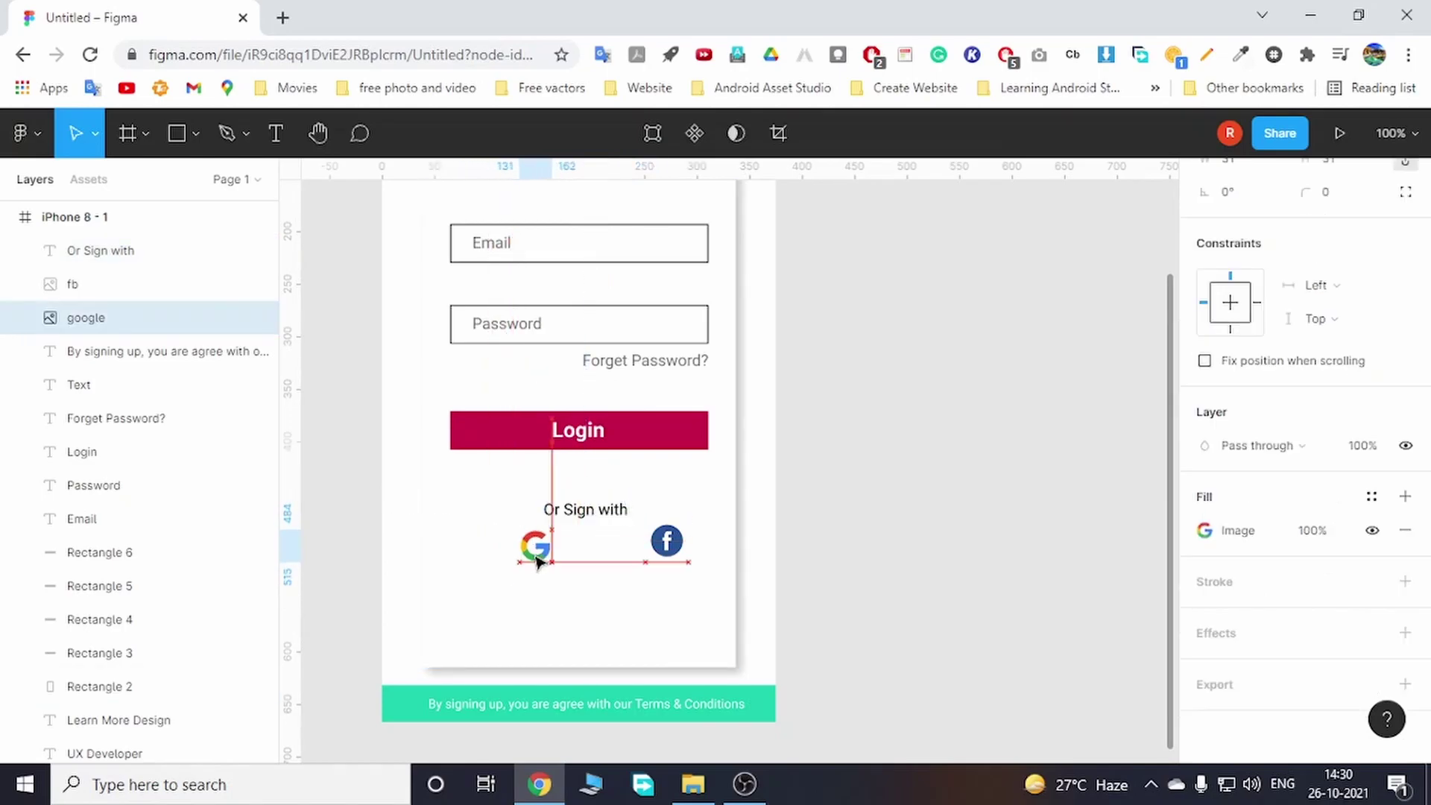
{"action": "mouse_move", "coordinate": [679, 554]}
{"action": "left_mouse_down"}
{"action": "mouse_move", "coordinate": [626, 559]}
{"action": "mouse_move", "coordinate": [647, 561]}
{"action": "left_mouse_up"}
{"action": "left_click", "coordinate": [671, 450]}
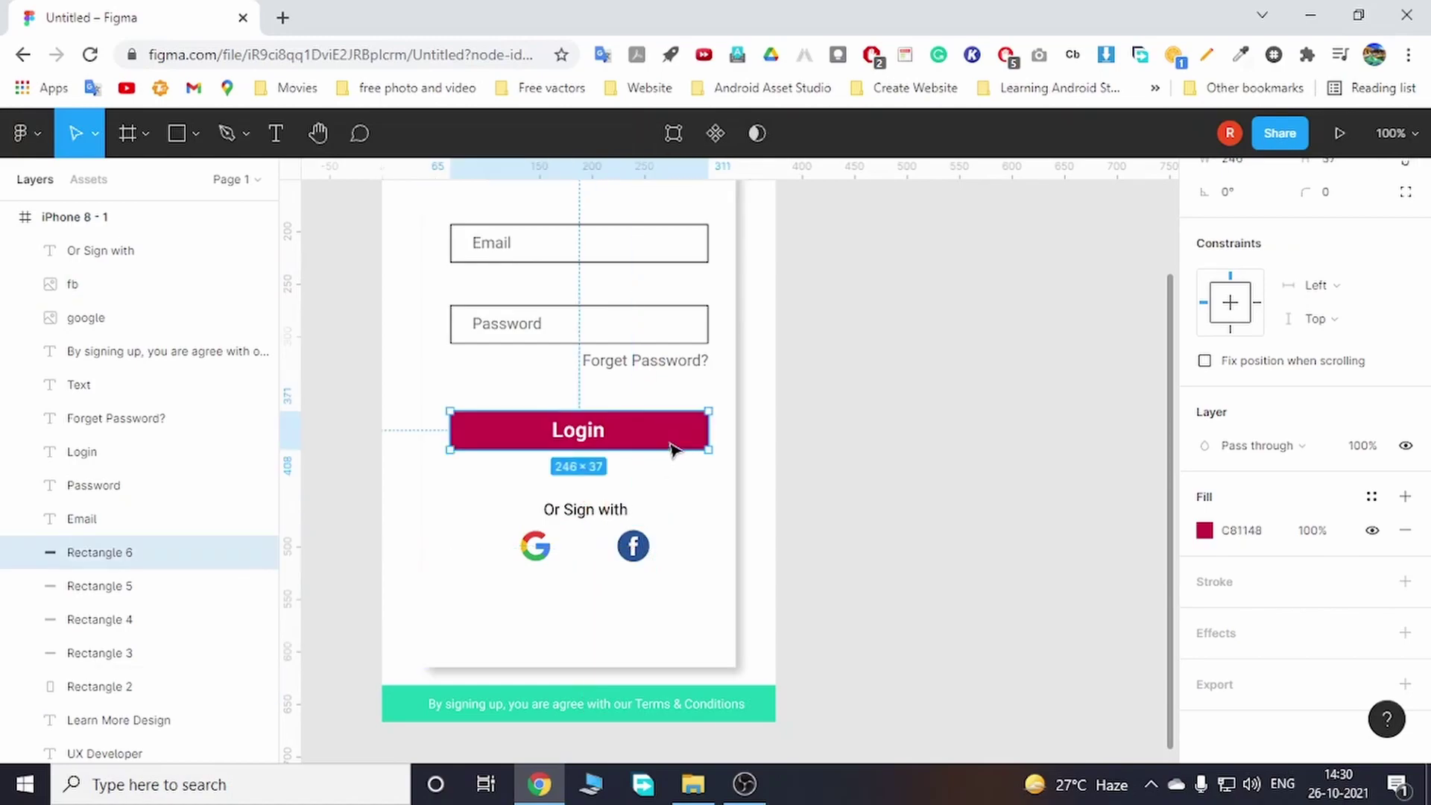
{"action": "left_click", "coordinate": [803, 480]}
{"action": "left_click", "coordinate": [602, 512]}
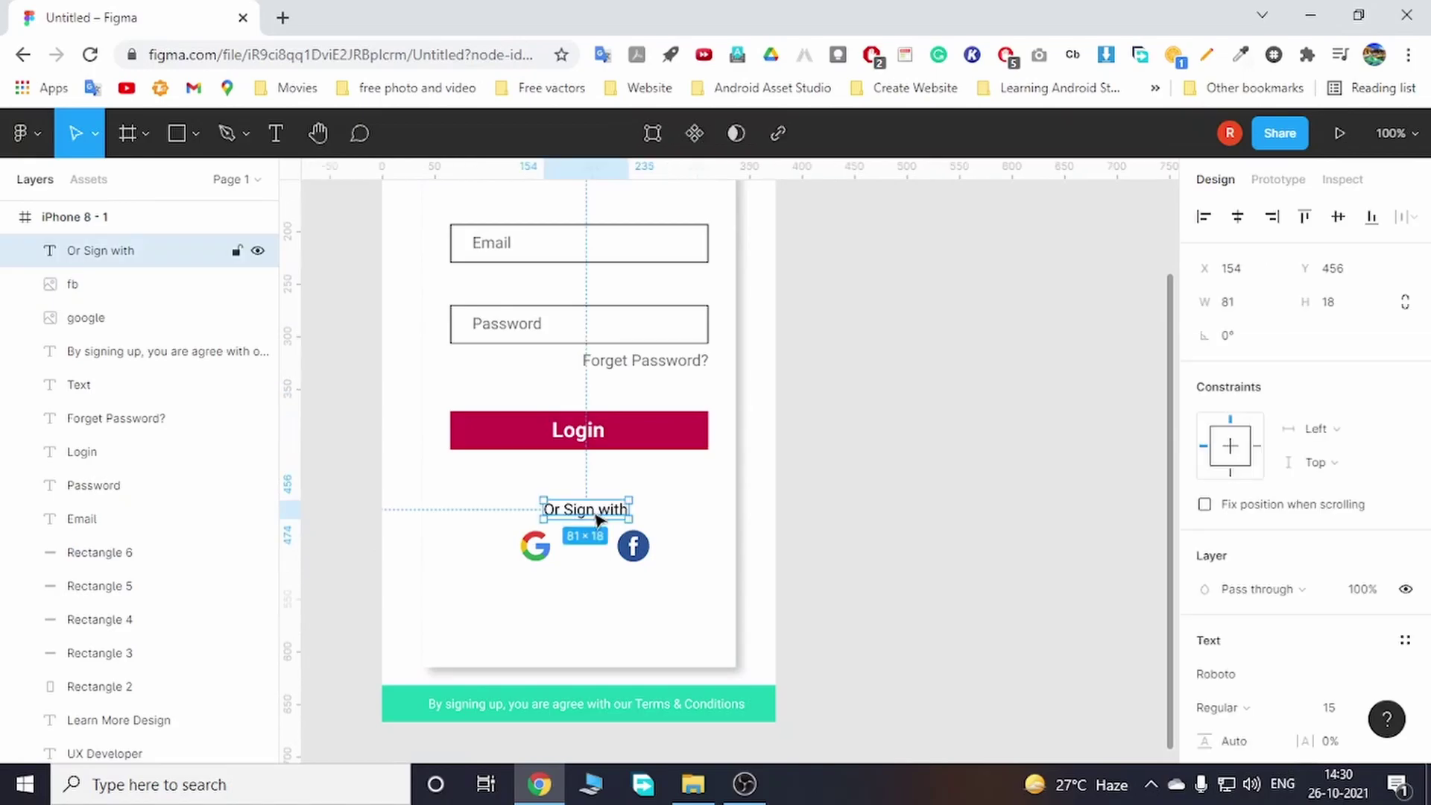
{"action": "mouse_move", "coordinate": [602, 511]}
{"action": "left_mouse_down"}
{"action": "mouse_move", "coordinate": [668, 494]}
{"action": "mouse_move", "coordinate": [673, 477]}
{"action": "left_mouse_up"}
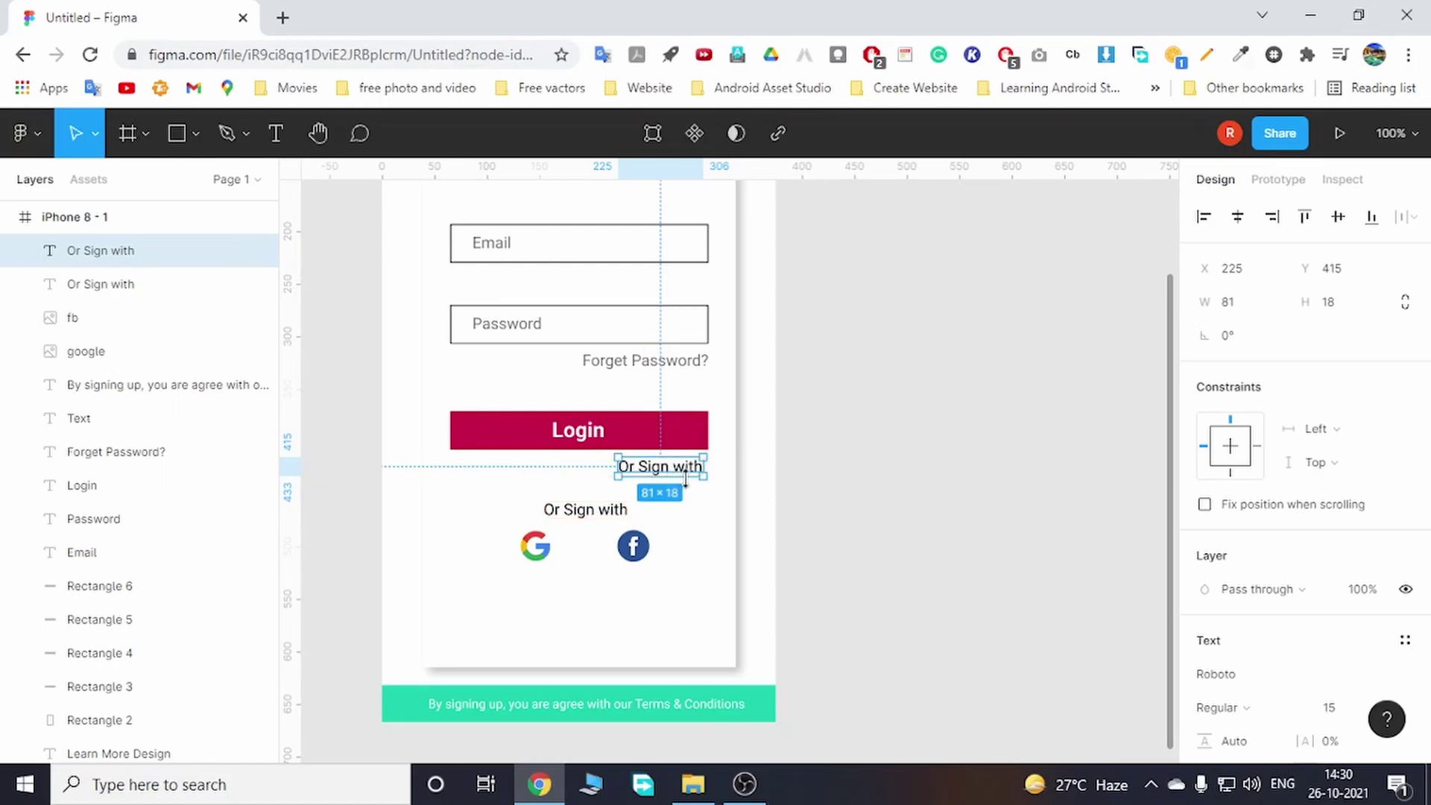
{"action": "key", "text": "Delete"}
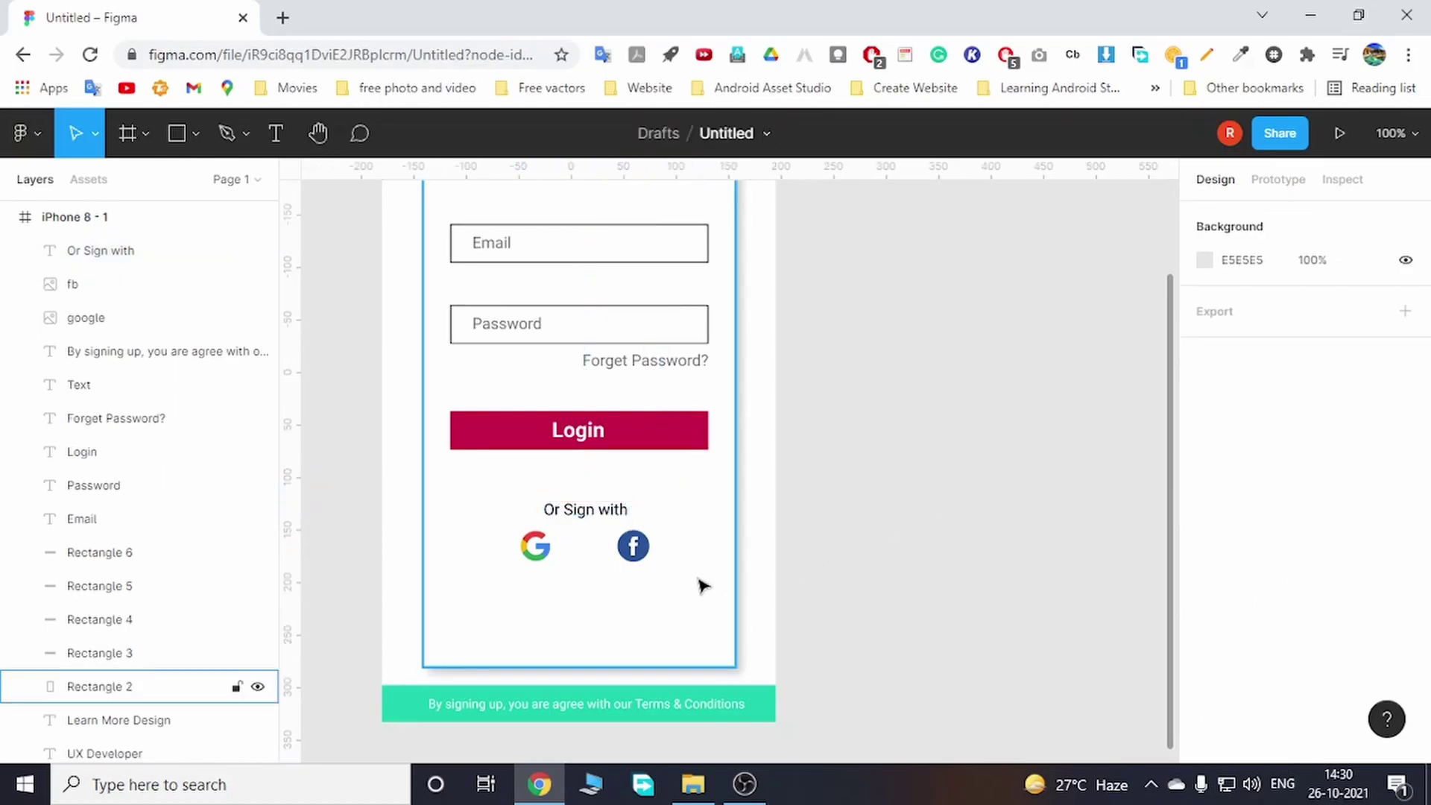
Step: Add a 'Don't have an Account?' line beneath the social icons
{"action": "left_click", "coordinate": [275, 133]}
{"action": "left_click", "coordinate": [448, 625]}
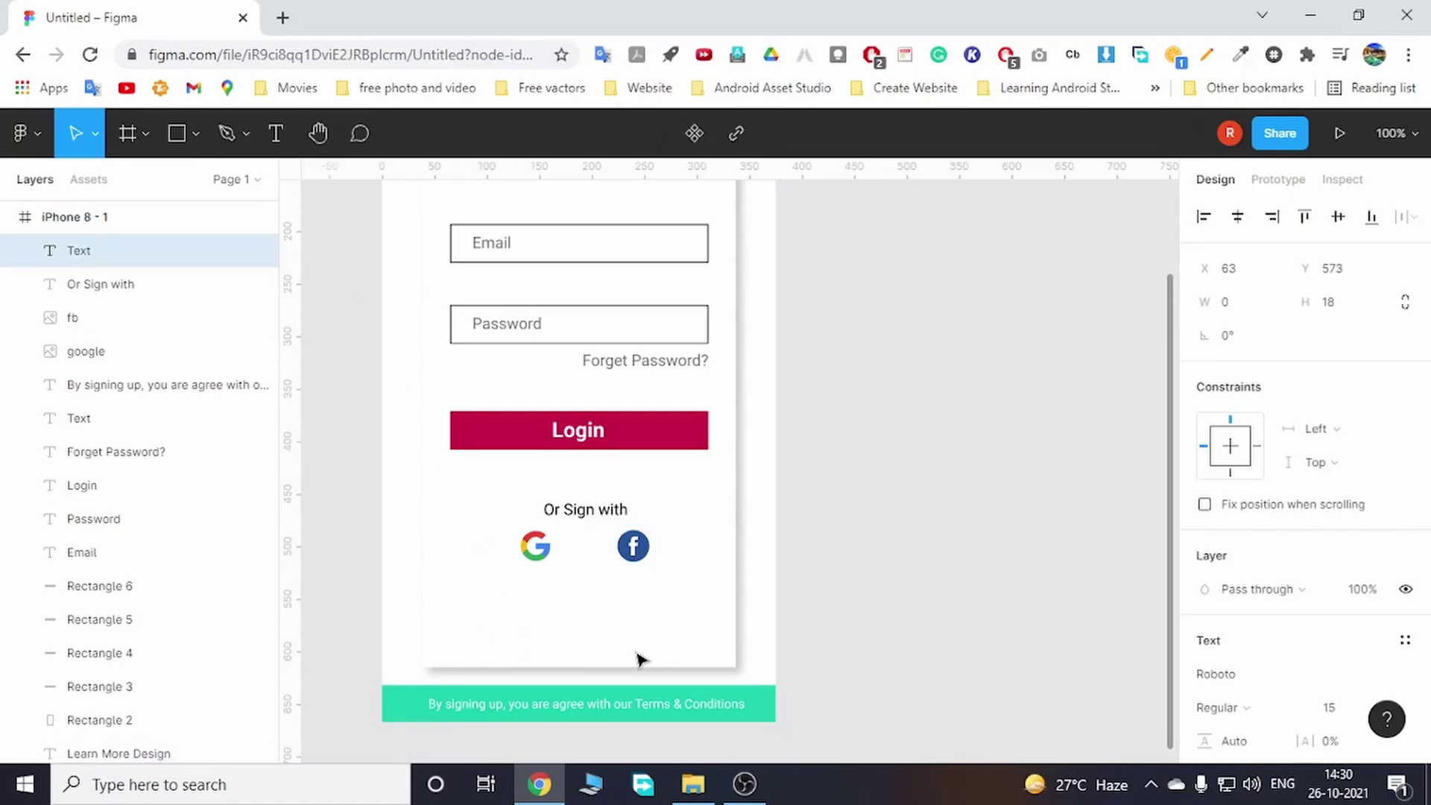
{"action": "type", "text": "Don't"}
{"action": "type", "text": " hav"}
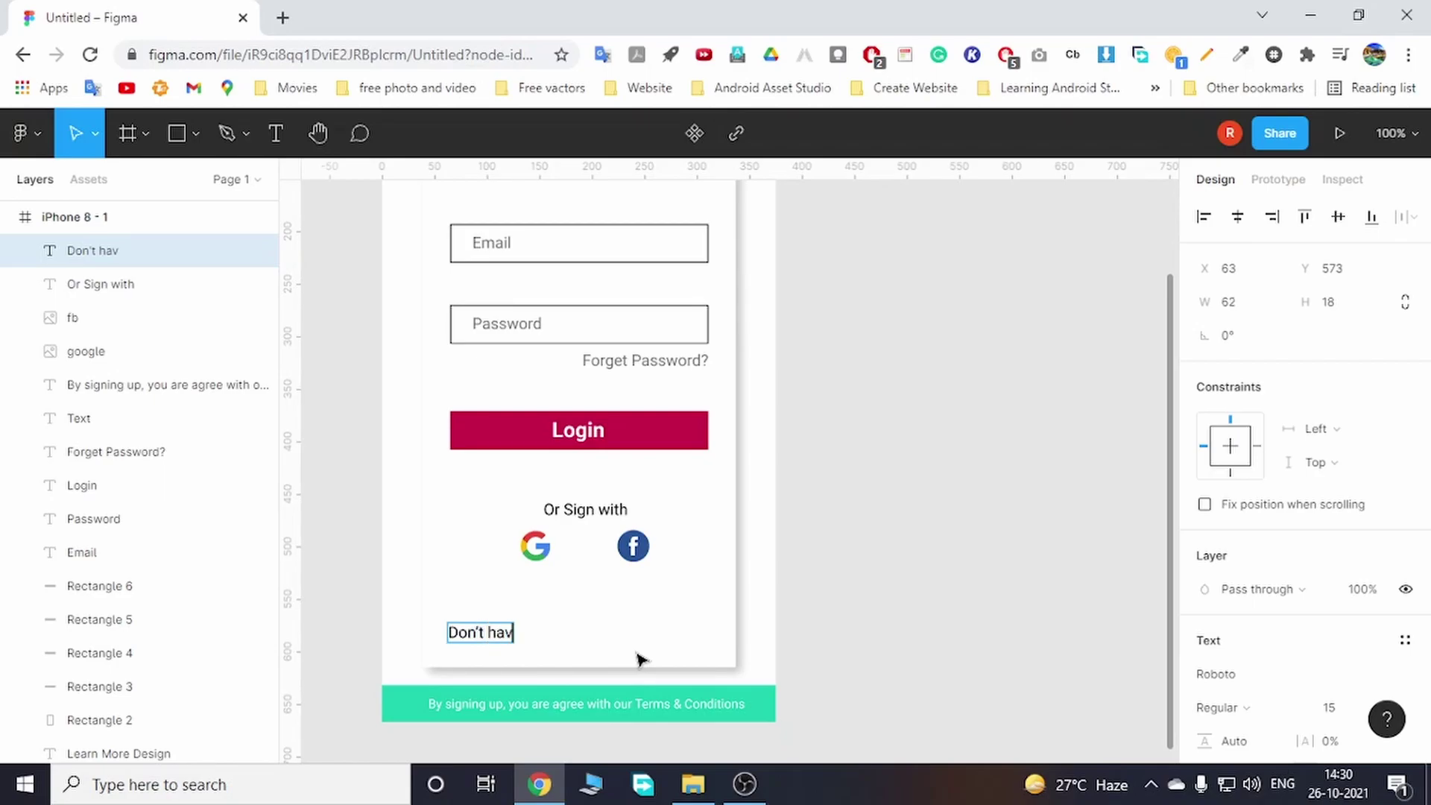
{"action": "type", "text": " and"}
{"action": "type", "text": "ccount"}
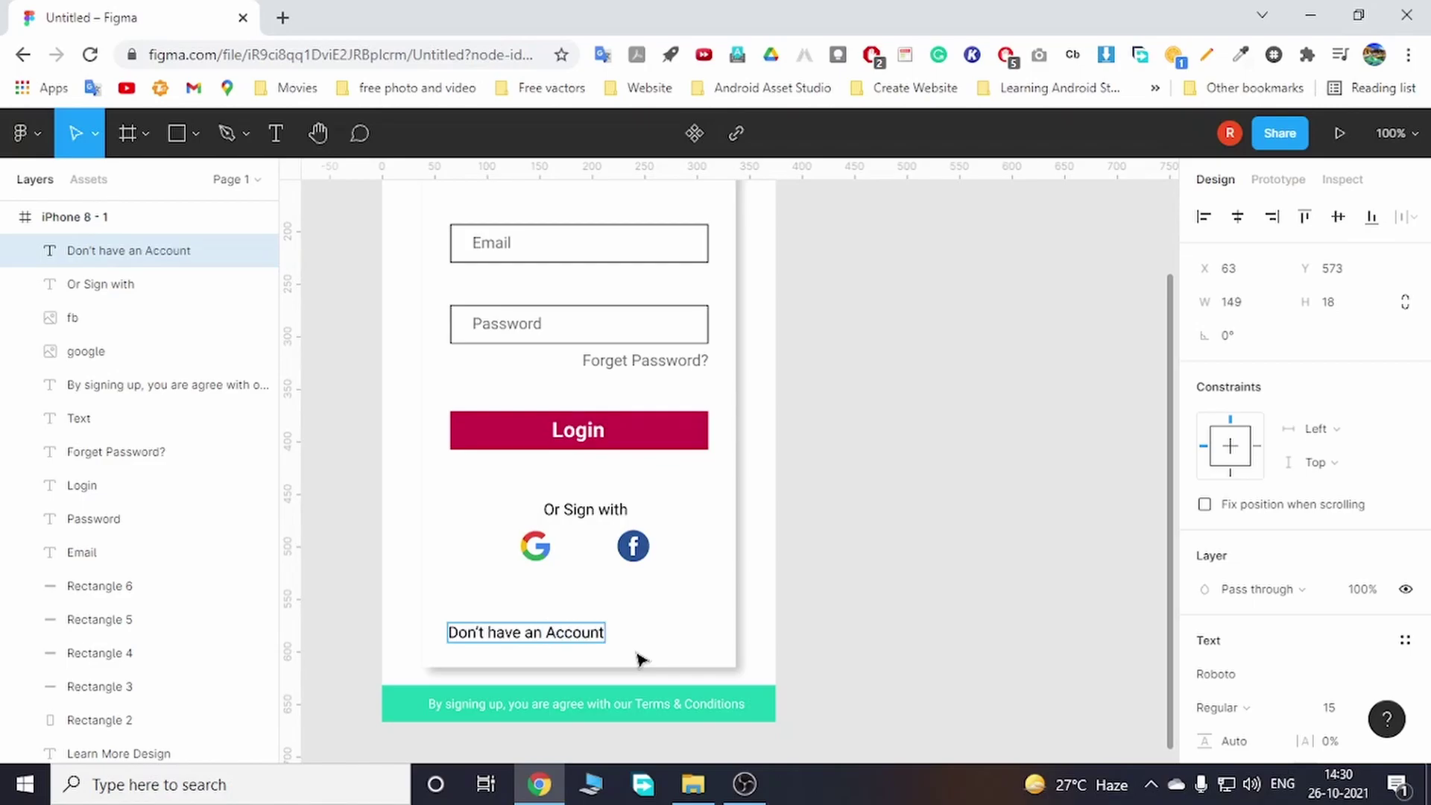
{"action": "type", "text": "?"}
{"action": "key", "text": "Escape"}
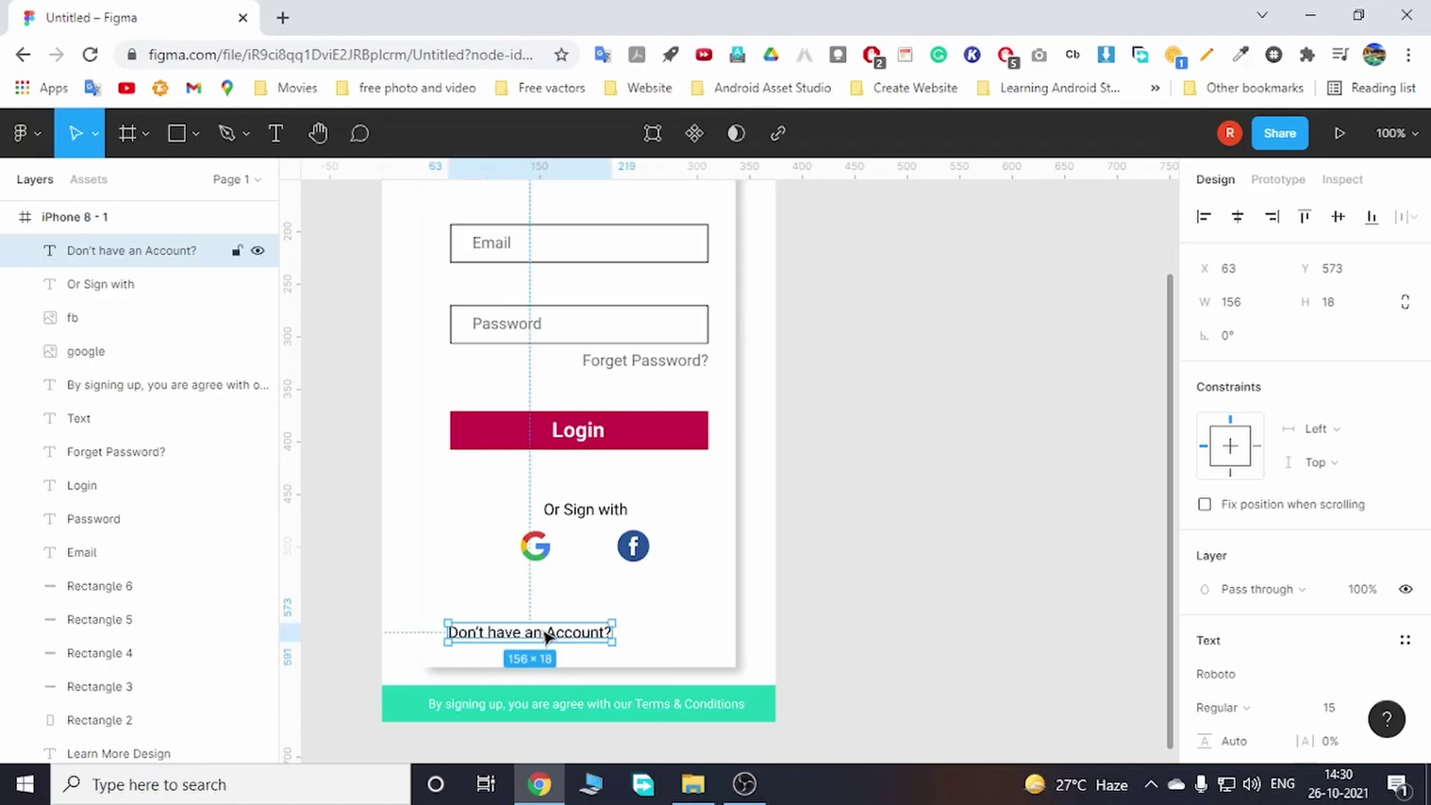
{"action": "left_click_drag", "start_coordinate": [549, 634], "coordinate": [550, 610]}
{"action": "left_click", "coordinate": [870, 579]}
Step: Add 'Register Here' text level with 'Don't have an Account?' on the same row
{"action": "left_click", "coordinate": [275, 134]}
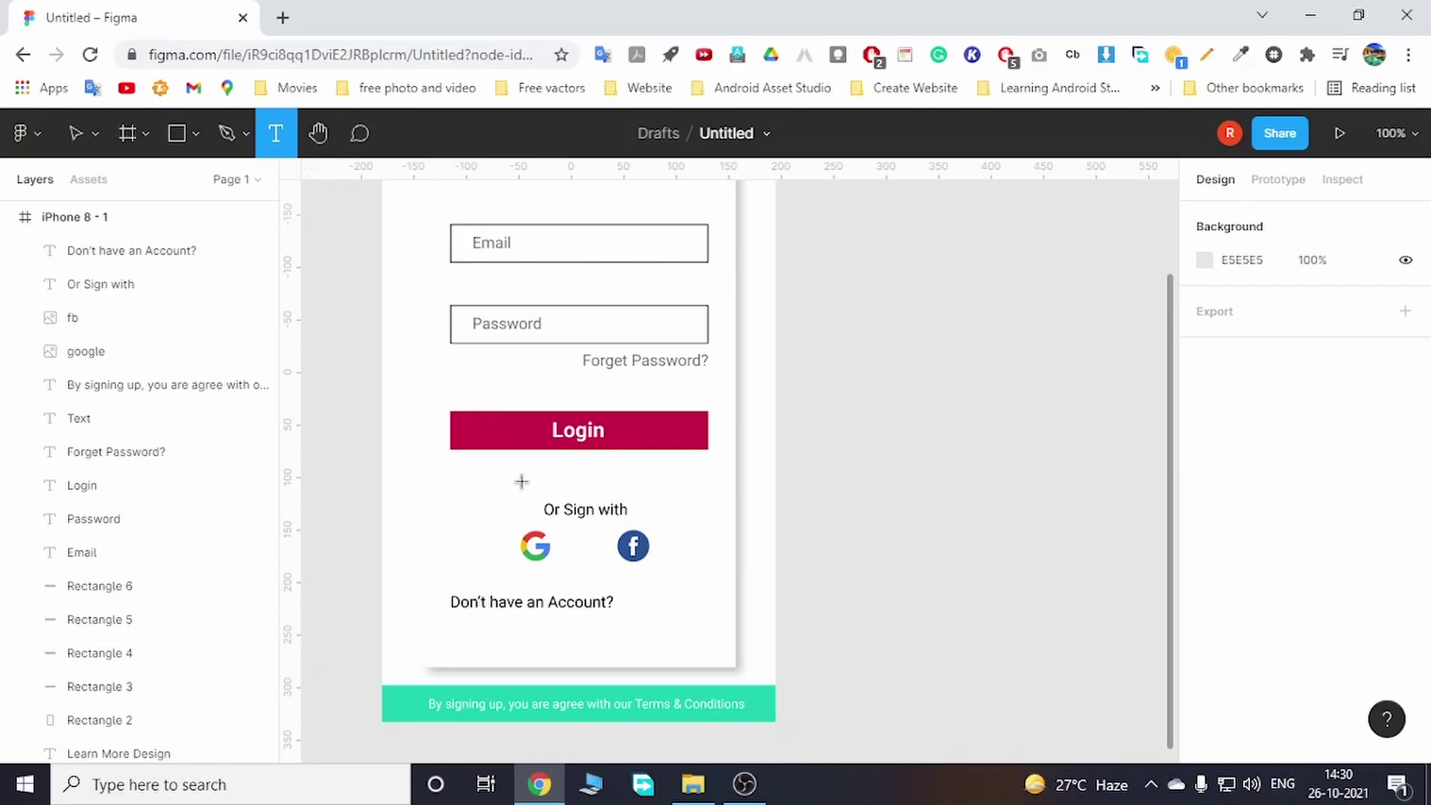
{"action": "left_click", "coordinate": [622, 606]}
{"action": "key", "text": "Escape"}
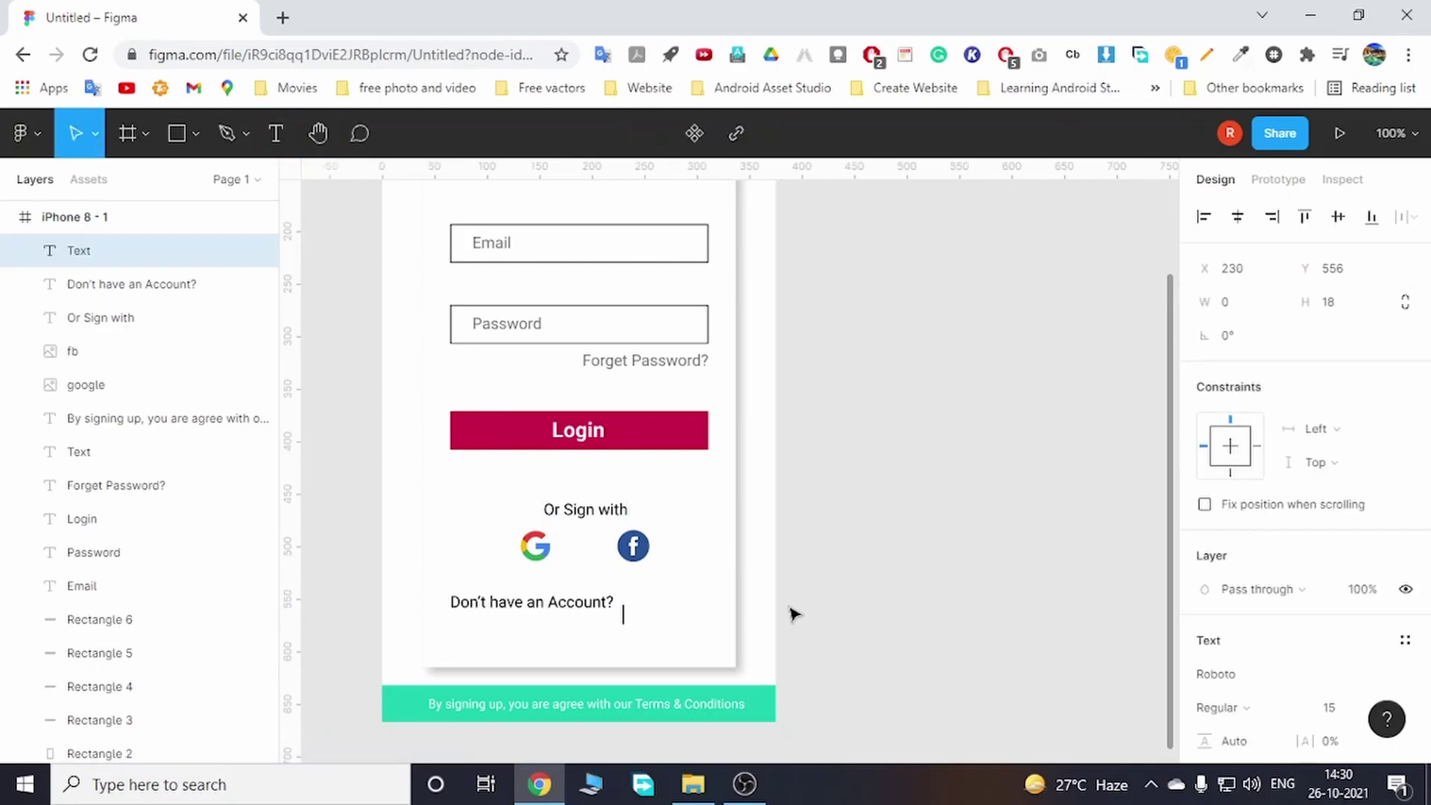
{"action": "type", "text": "Register"}
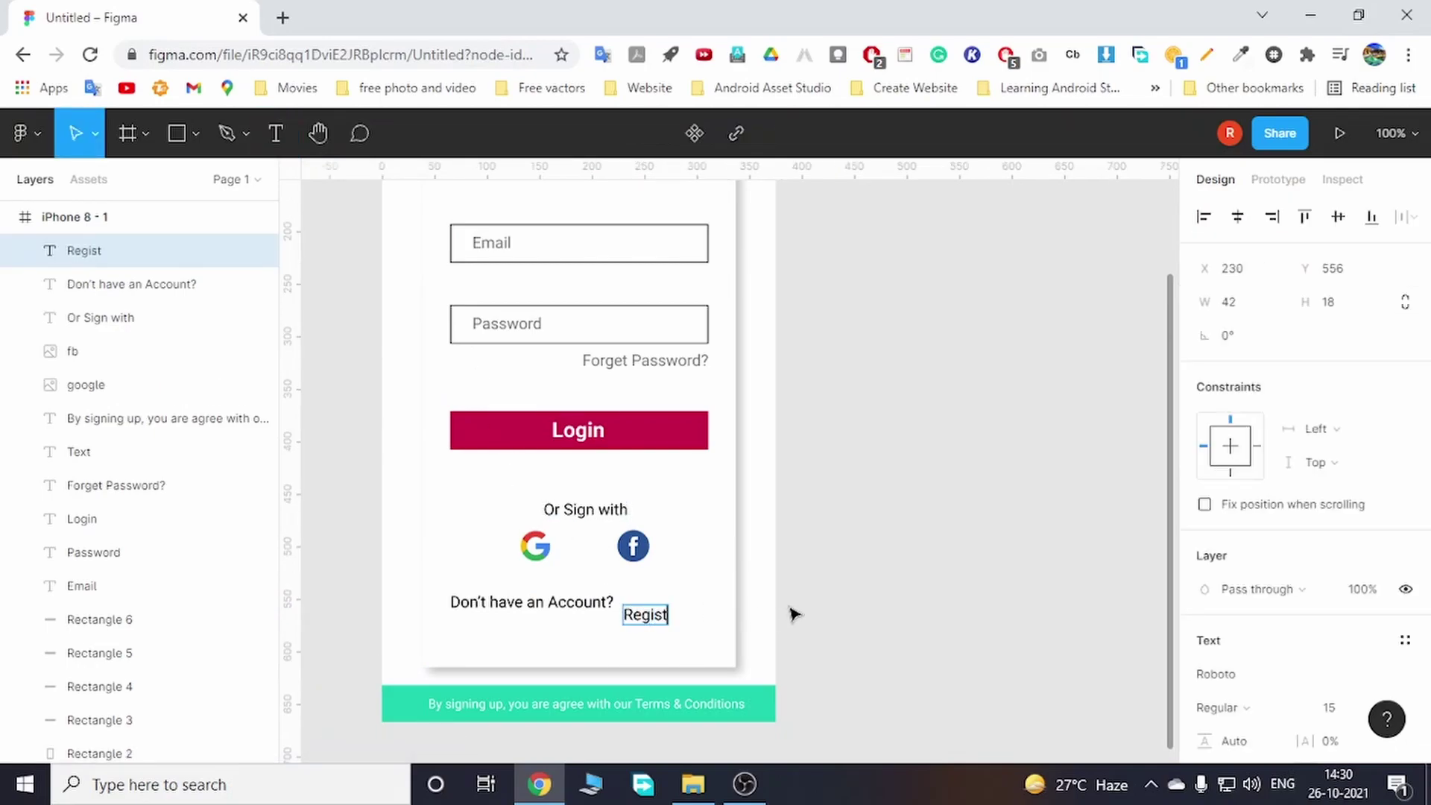
{"action": "type", "text": " Here"}
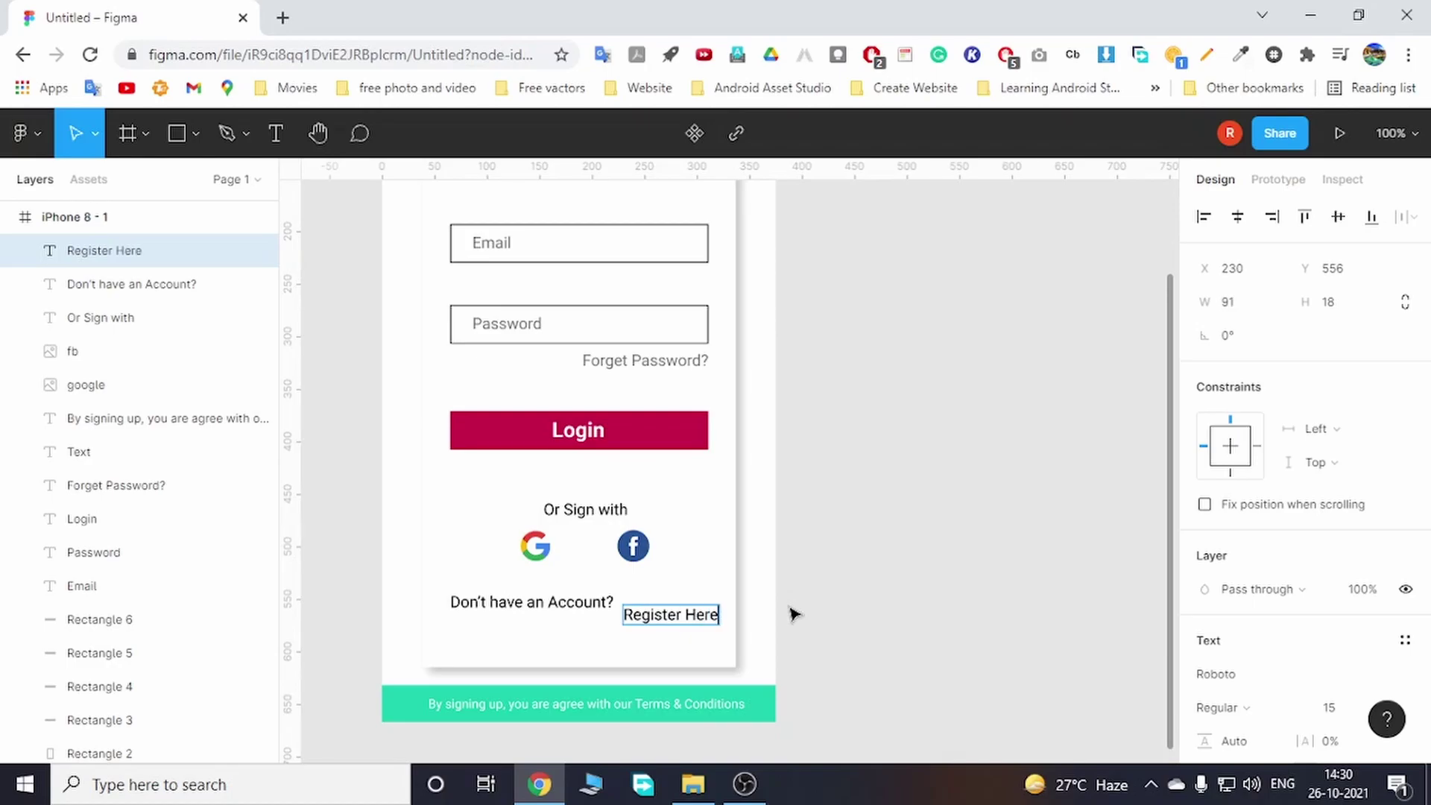
{"action": "key", "text": "Escape"}
{"action": "left_click_drag", "start_coordinate": [691, 622], "coordinate": [689, 611]}
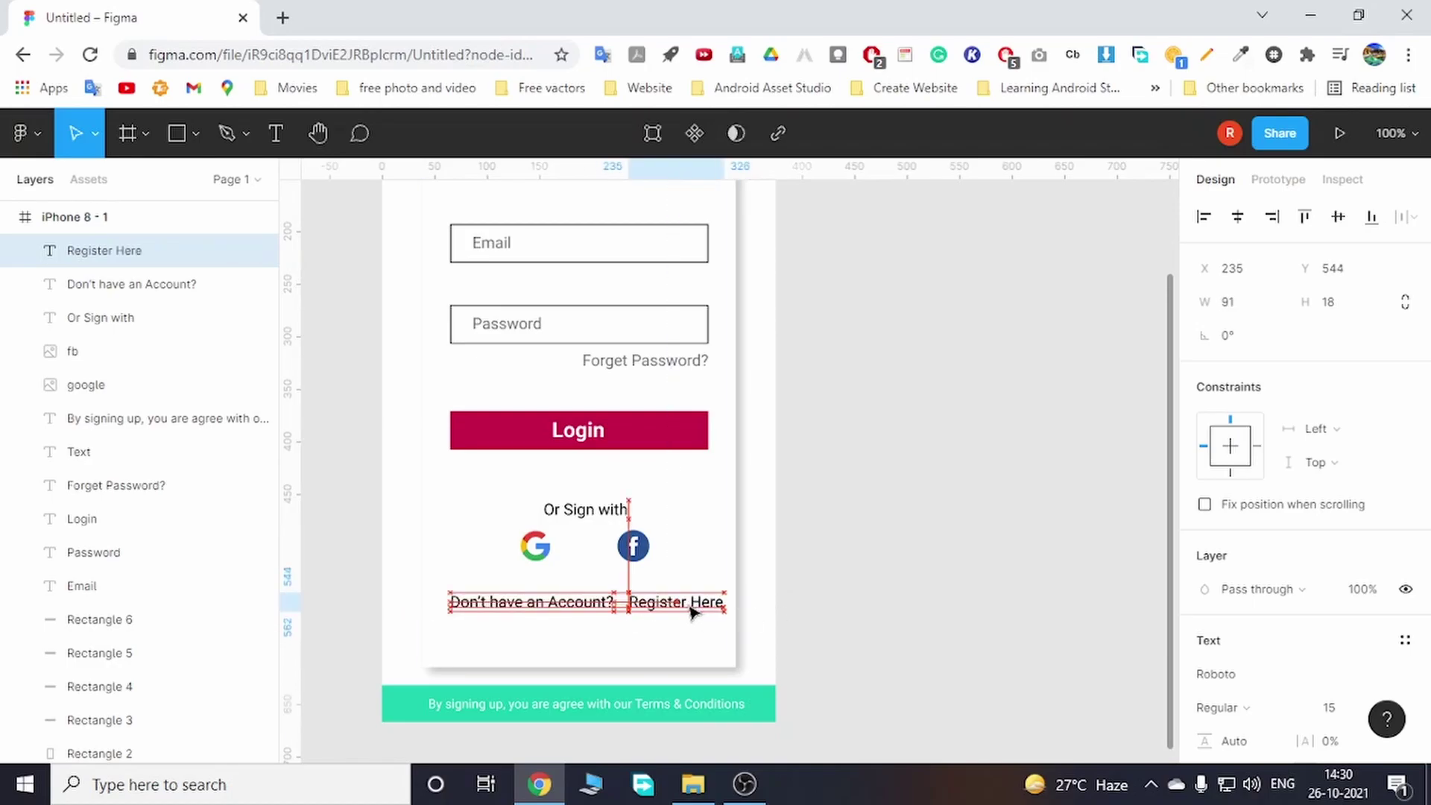
Step: Reduce the Don't have an Account? text to font size 12
{"action": "double_click", "coordinate": [689, 611]}
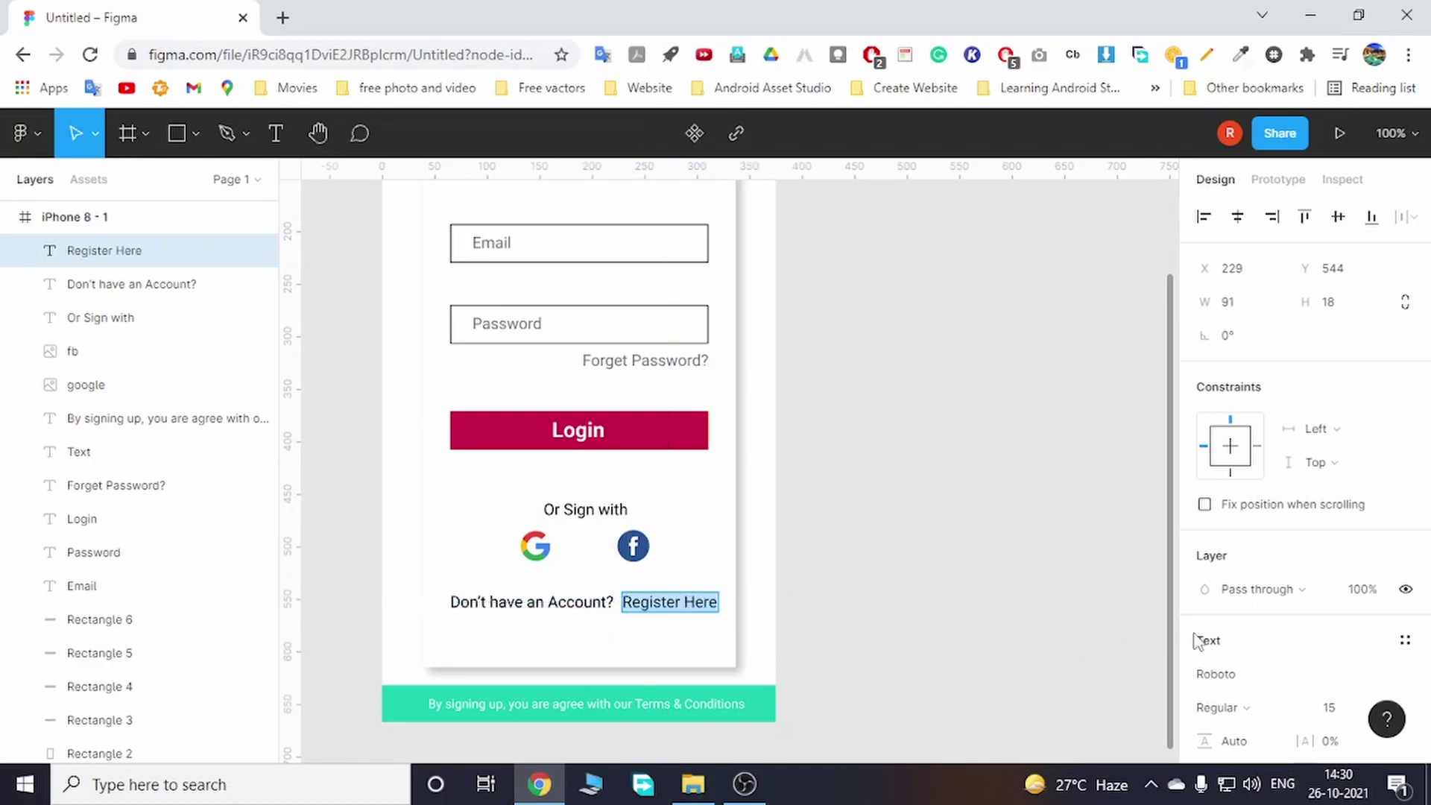
{"action": "scroll", "coordinate": [1334, 655], "scroll_direction": "down", "scroll_amount": 2}
{"action": "left_click", "coordinate": [1344, 606]}
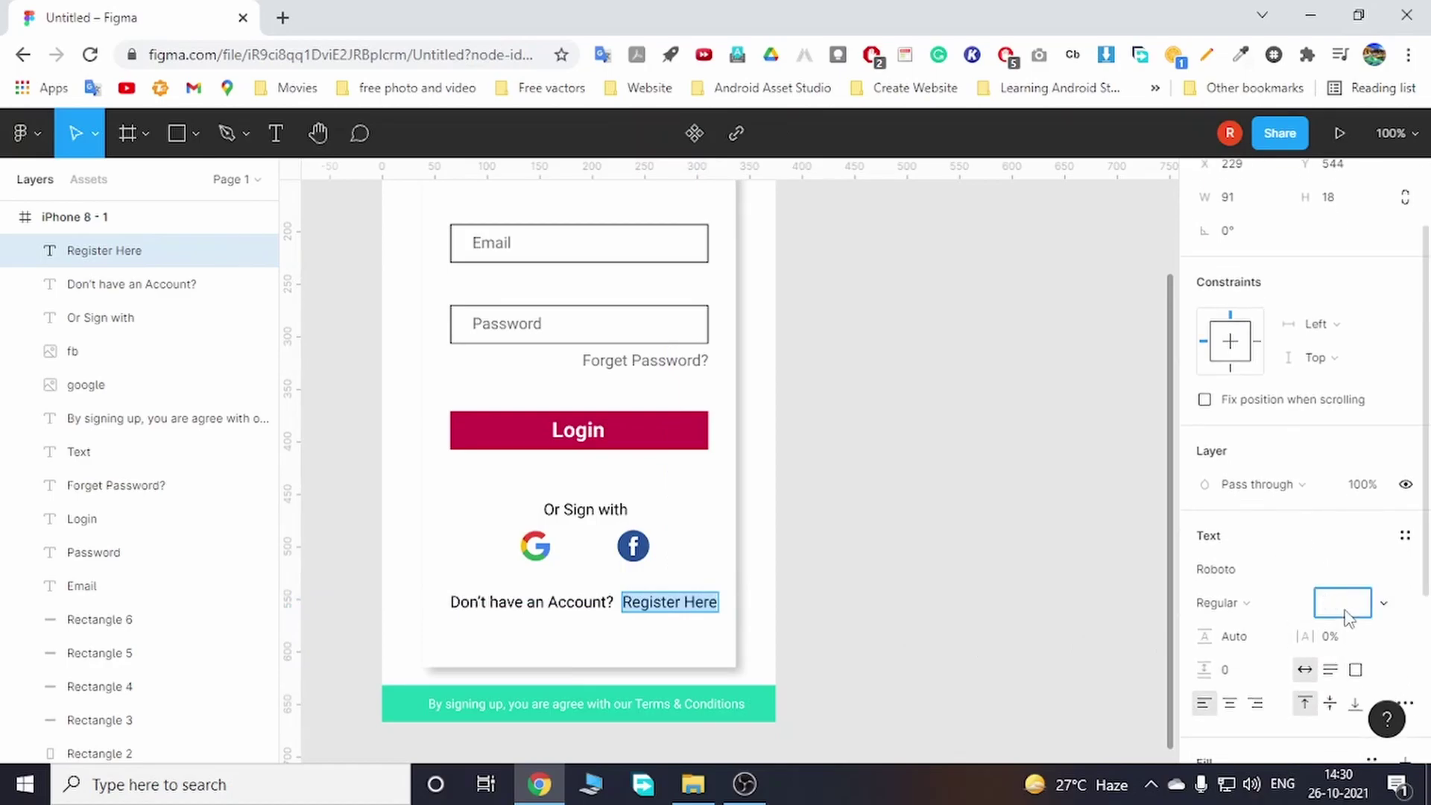
{"action": "type", "text": "15"}
{"action": "key", "text": "Return"}
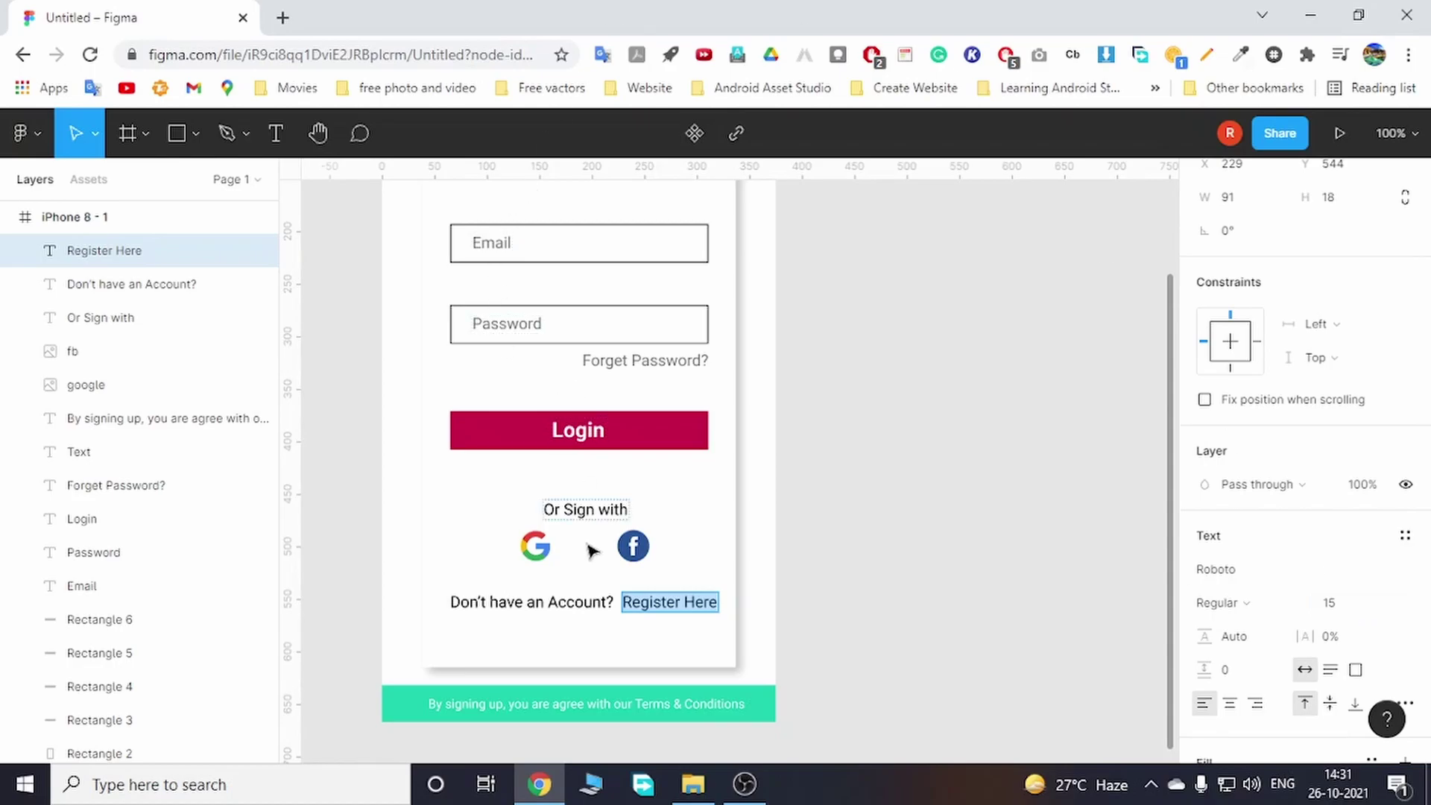
{"action": "left_click", "coordinate": [570, 602]}
{"action": "key", "text": "Return"}
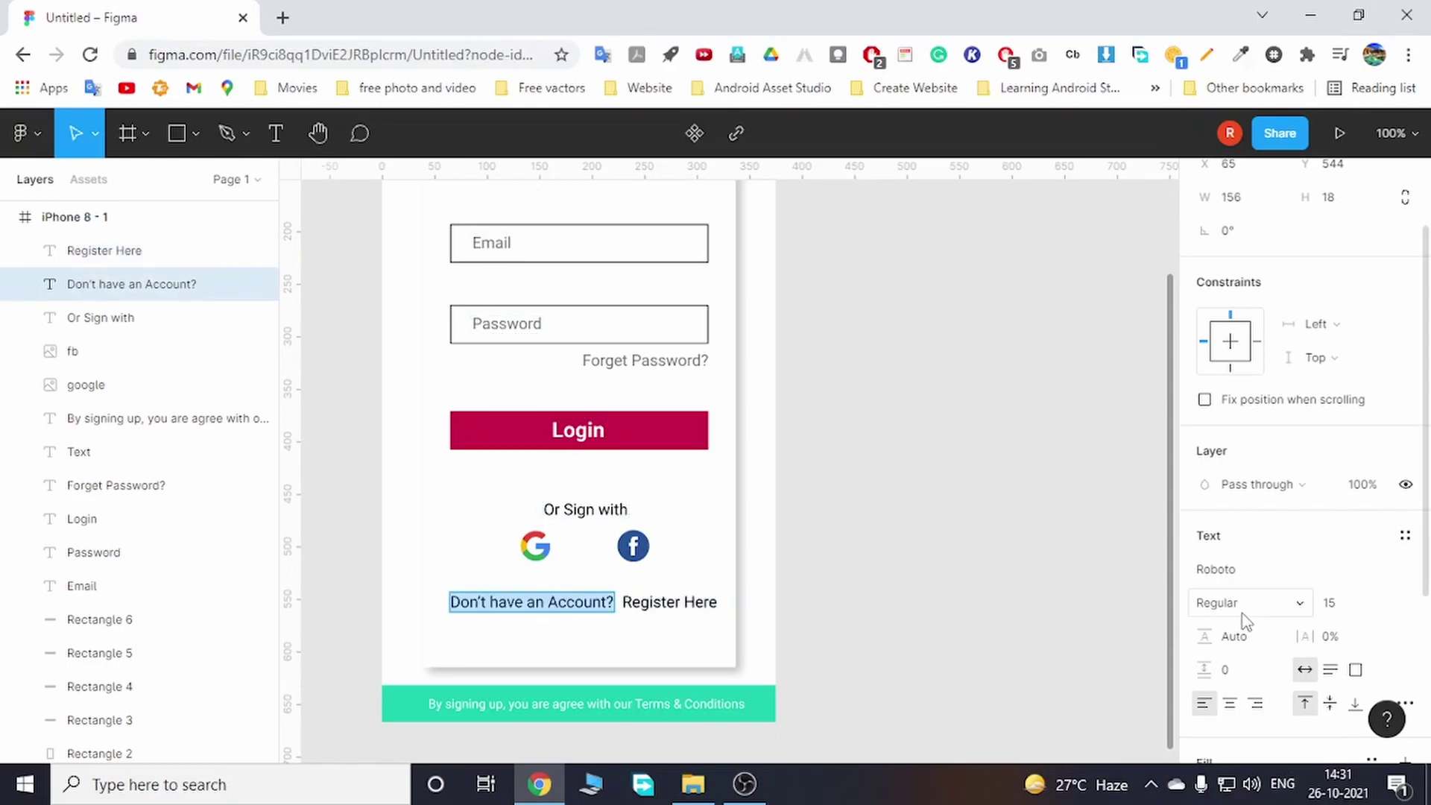
{"action": "left_click", "coordinate": [1330, 604]}
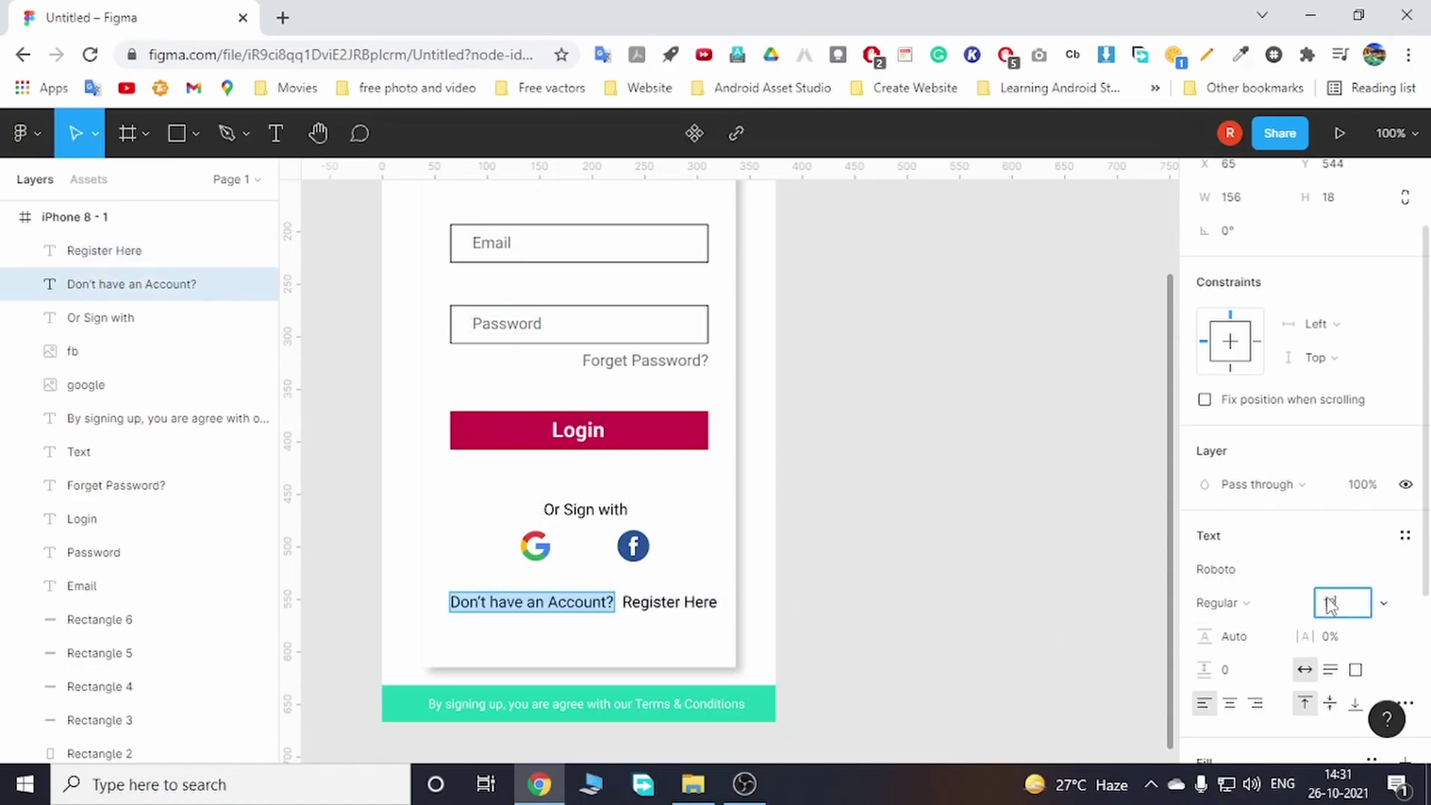
{"action": "key", "text": "Return"}
{"action": "key", "text": "Escape"}
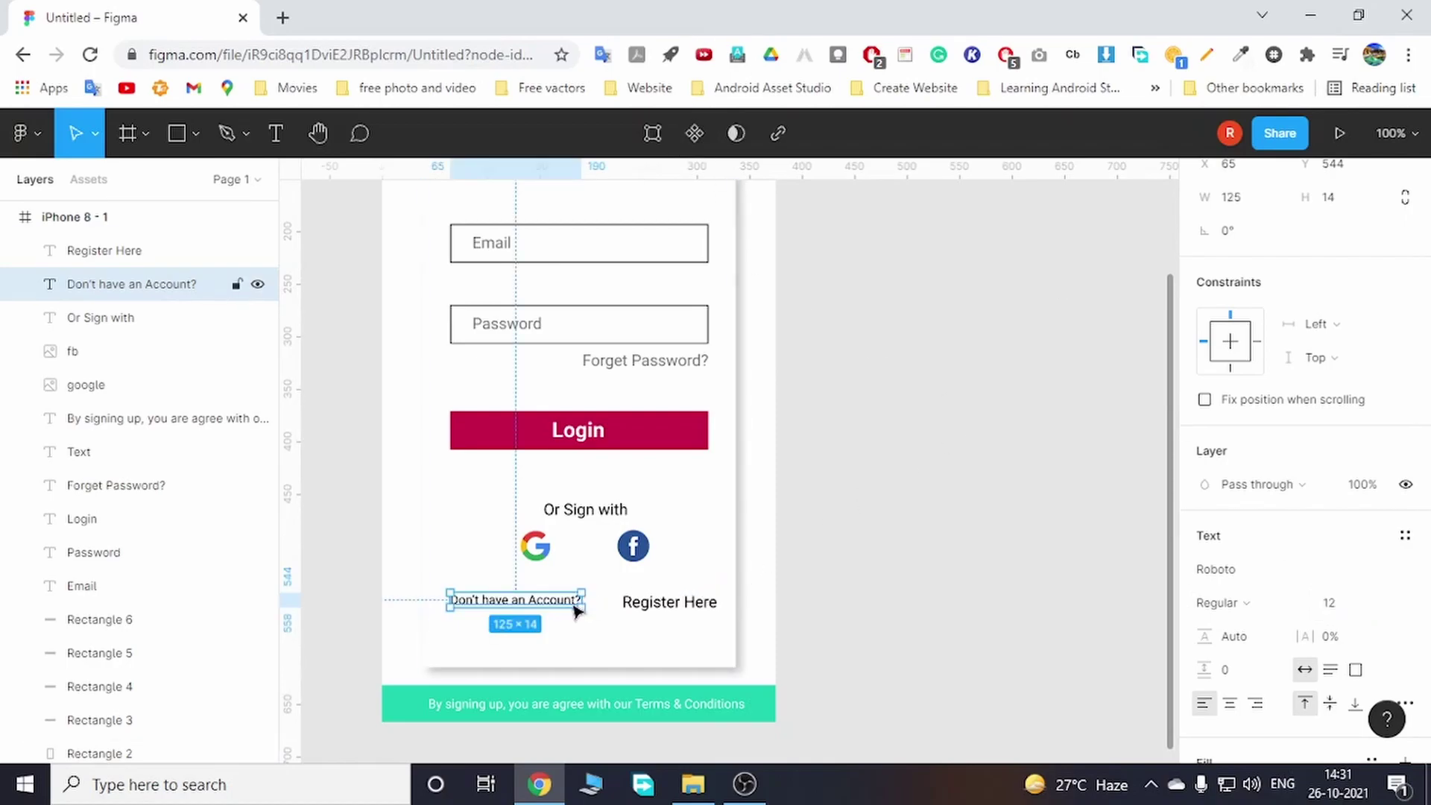
Step: Align Don't have an Account? and Register Here on one line, then select Or Sign with and Forget Password?
{"action": "left_click_drag", "start_coordinate": [562, 608], "coordinate": [566, 610]}
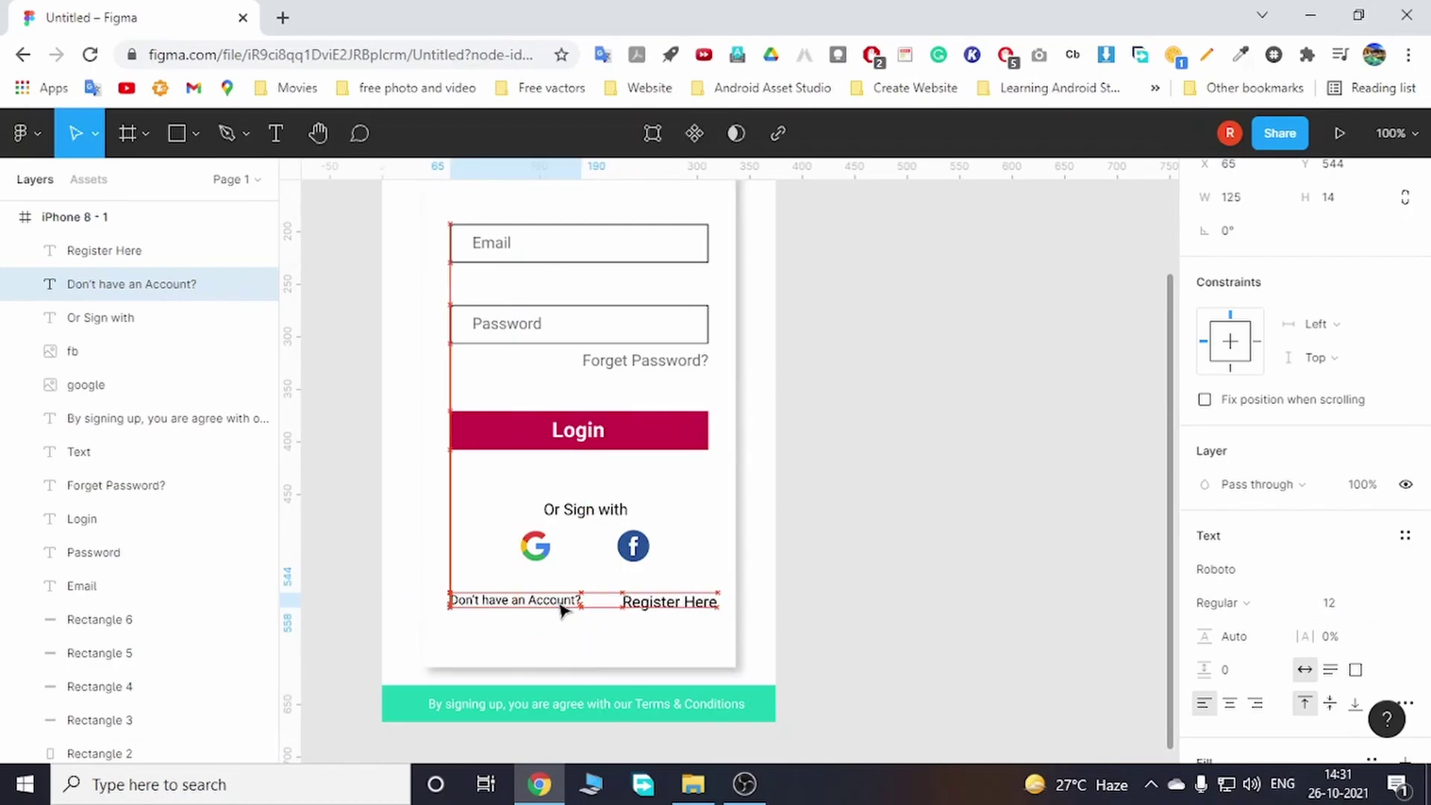
{"action": "left_click_drag", "start_coordinate": [661, 604], "coordinate": [645, 602]}
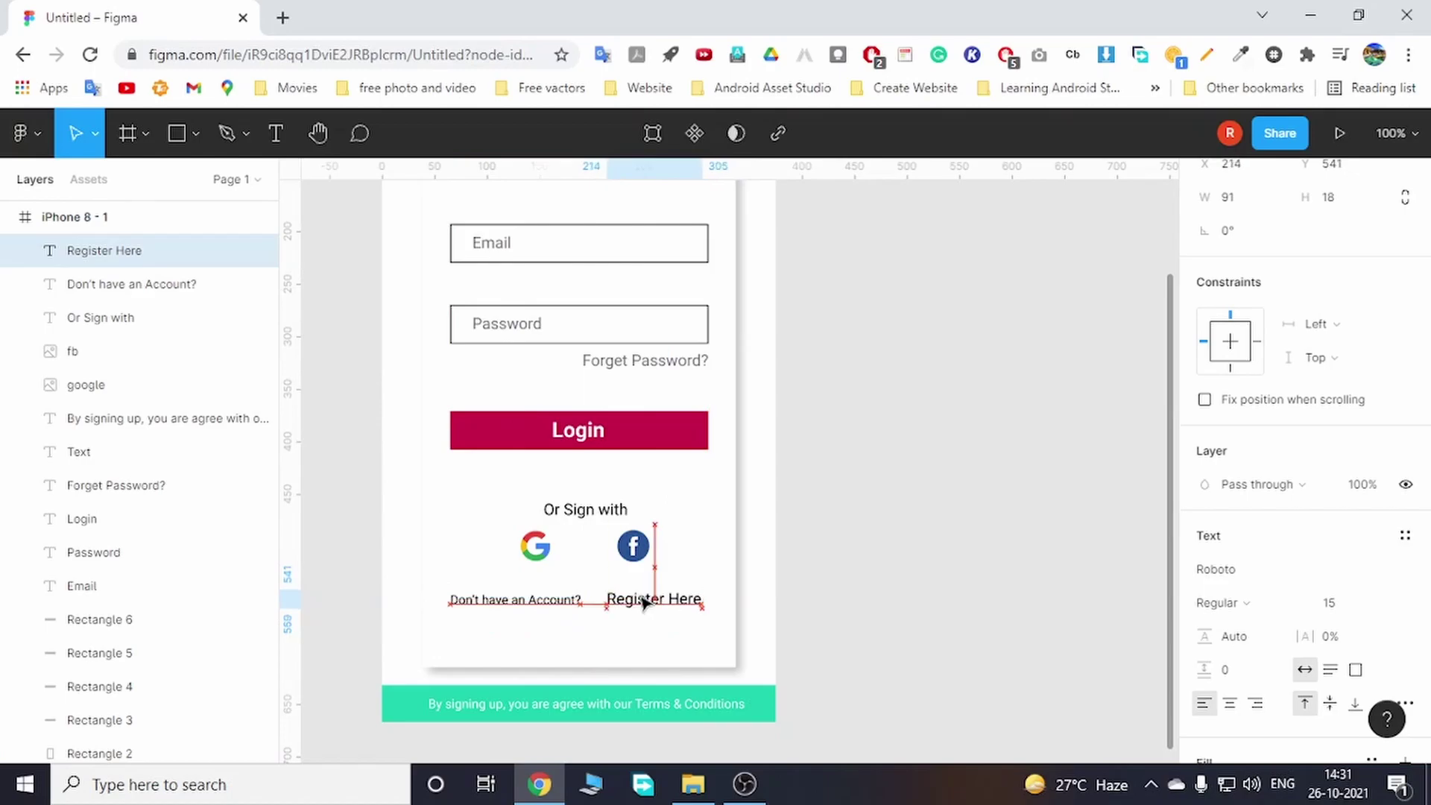
{"action": "left_click", "coordinate": [984, 537]}
{"action": "scroll", "coordinate": [984, 537], "scroll_direction": "down", "scroll_amount": 2, "text": "ctrl"}
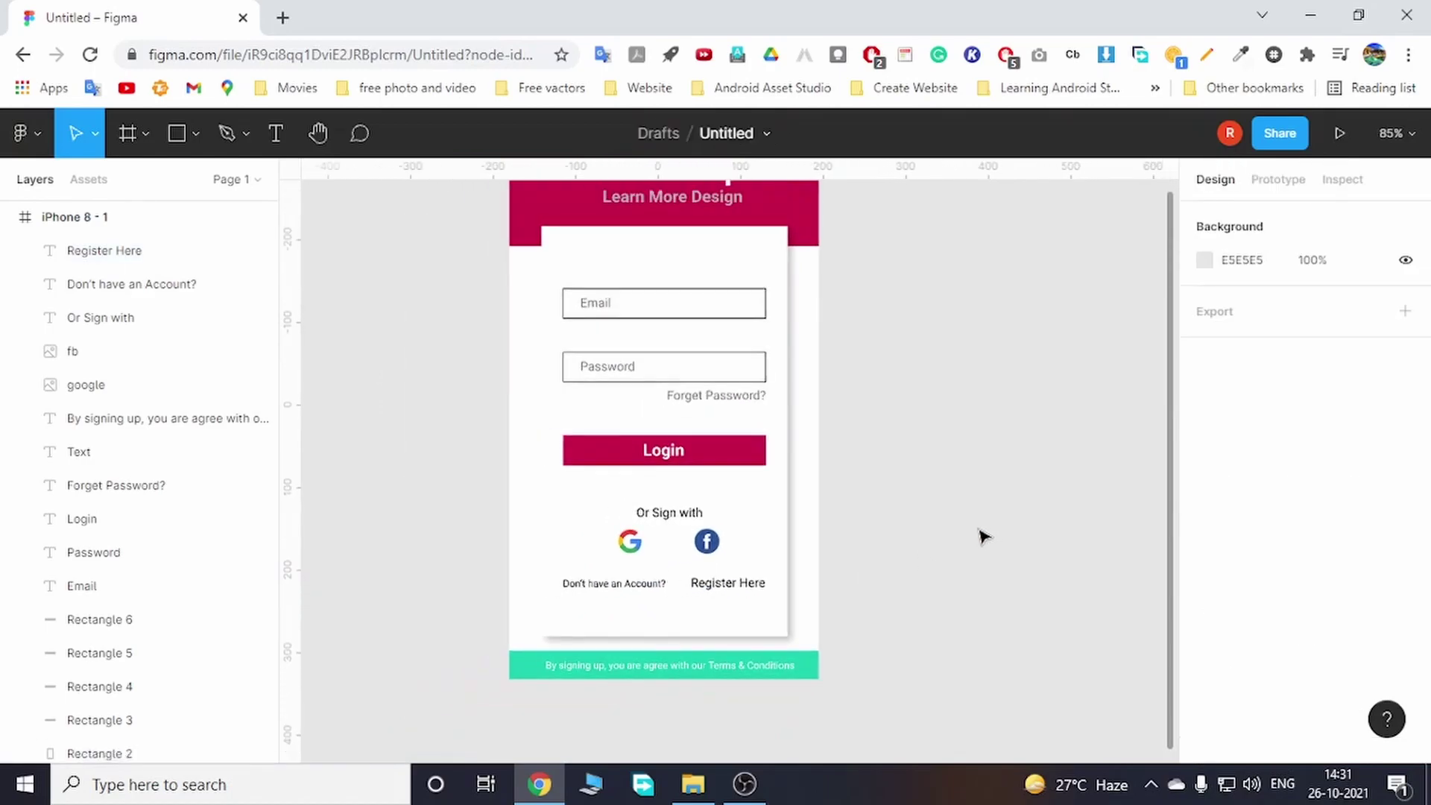
{"action": "scroll", "coordinate": [984, 536], "scroll_direction": "up", "scroll_amount": 2}
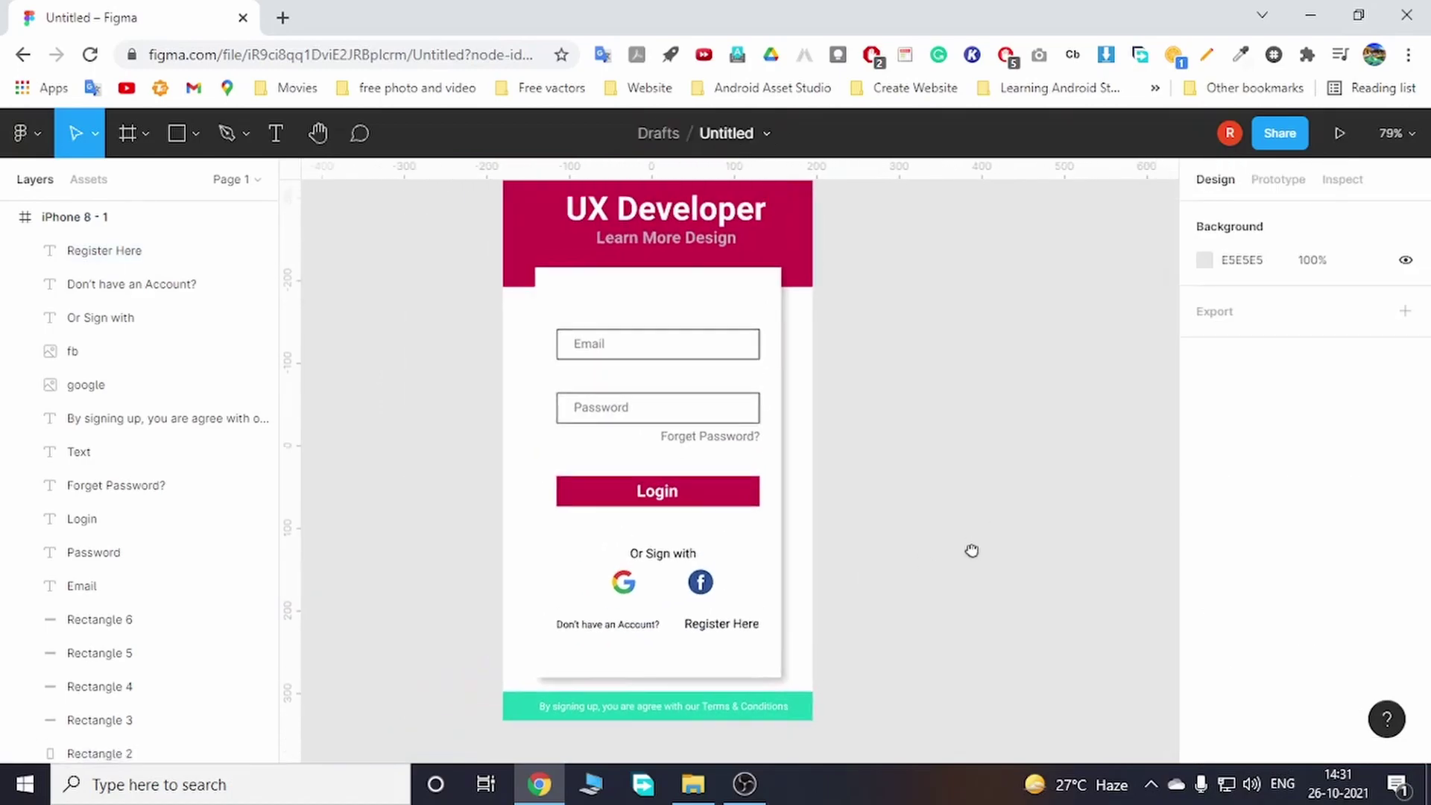
{"action": "left_click", "coordinate": [673, 568]}
{"action": "left_click", "coordinate": [704, 453], "text": "shift"}
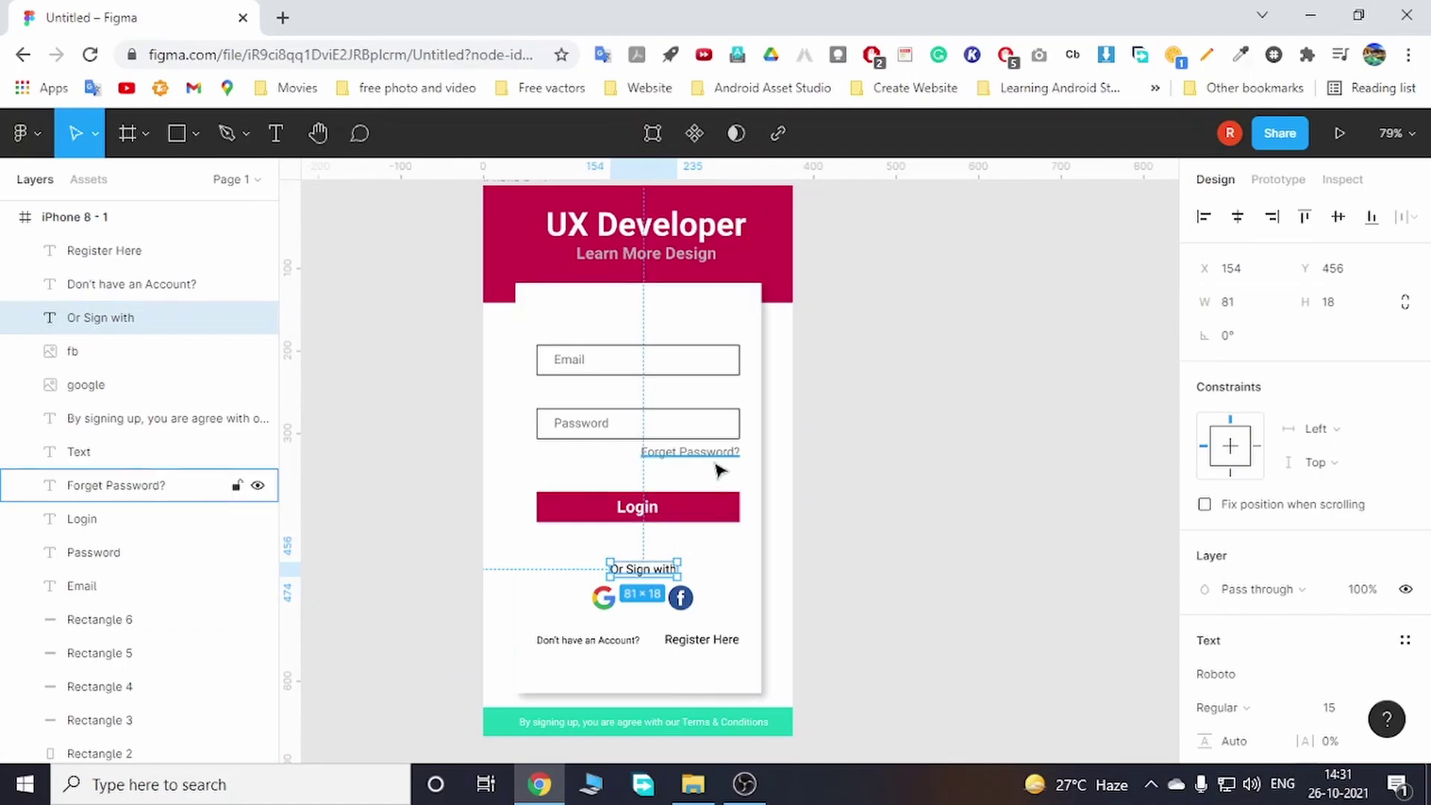
Step: Give Forget Password?, Or Sign with and Register Here a crimson fill sampled from the header
{"action": "left_click", "coordinate": [708, 641], "text": "shift"}
{"action": "scroll", "coordinate": [1312, 626], "scroll_direction": "down", "scroll_amount": 3}
{"action": "scroll", "coordinate": [1297, 622], "scroll_direction": "down", "scroll_amount": 2}
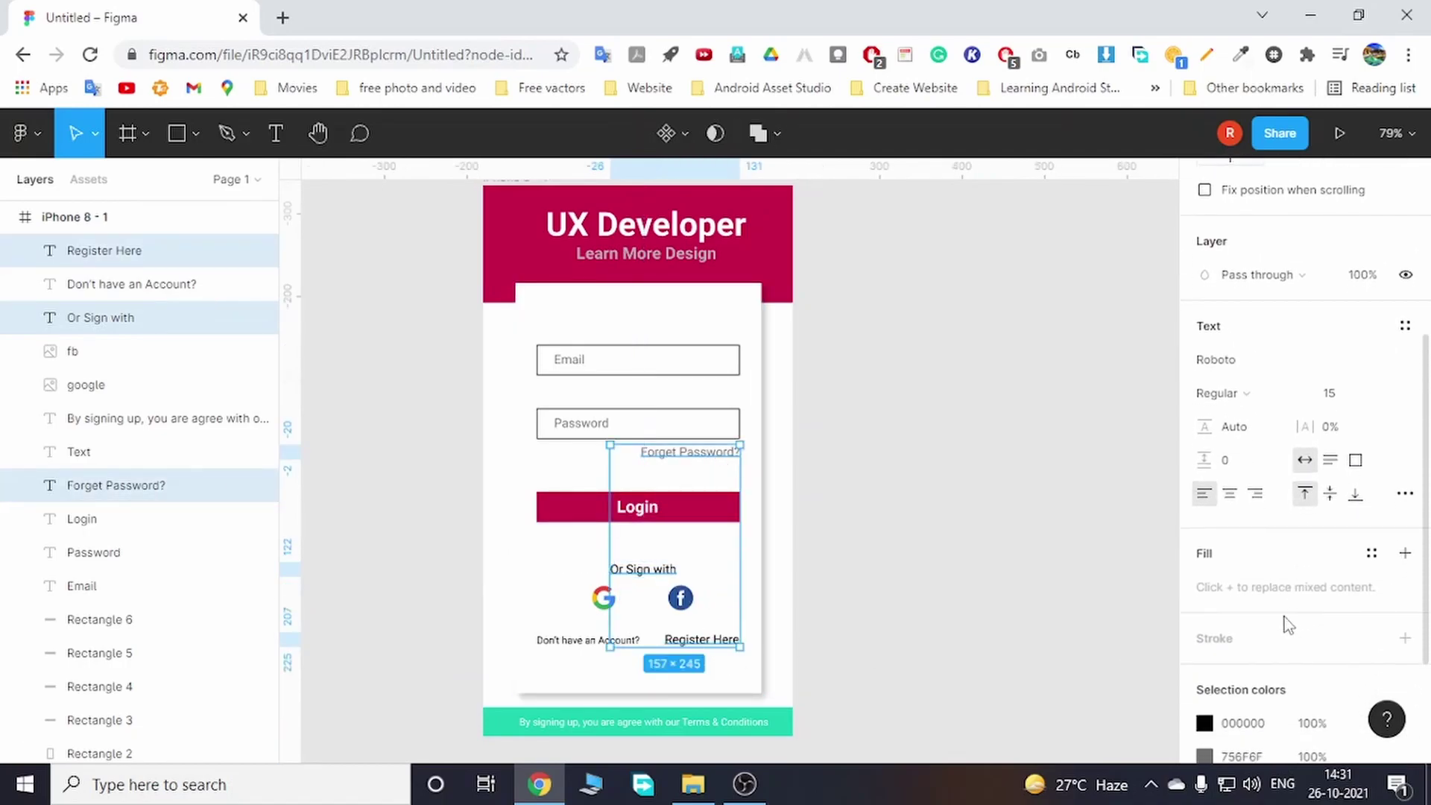
{"action": "scroll", "coordinate": [1289, 625], "scroll_direction": "down", "scroll_amount": 2}
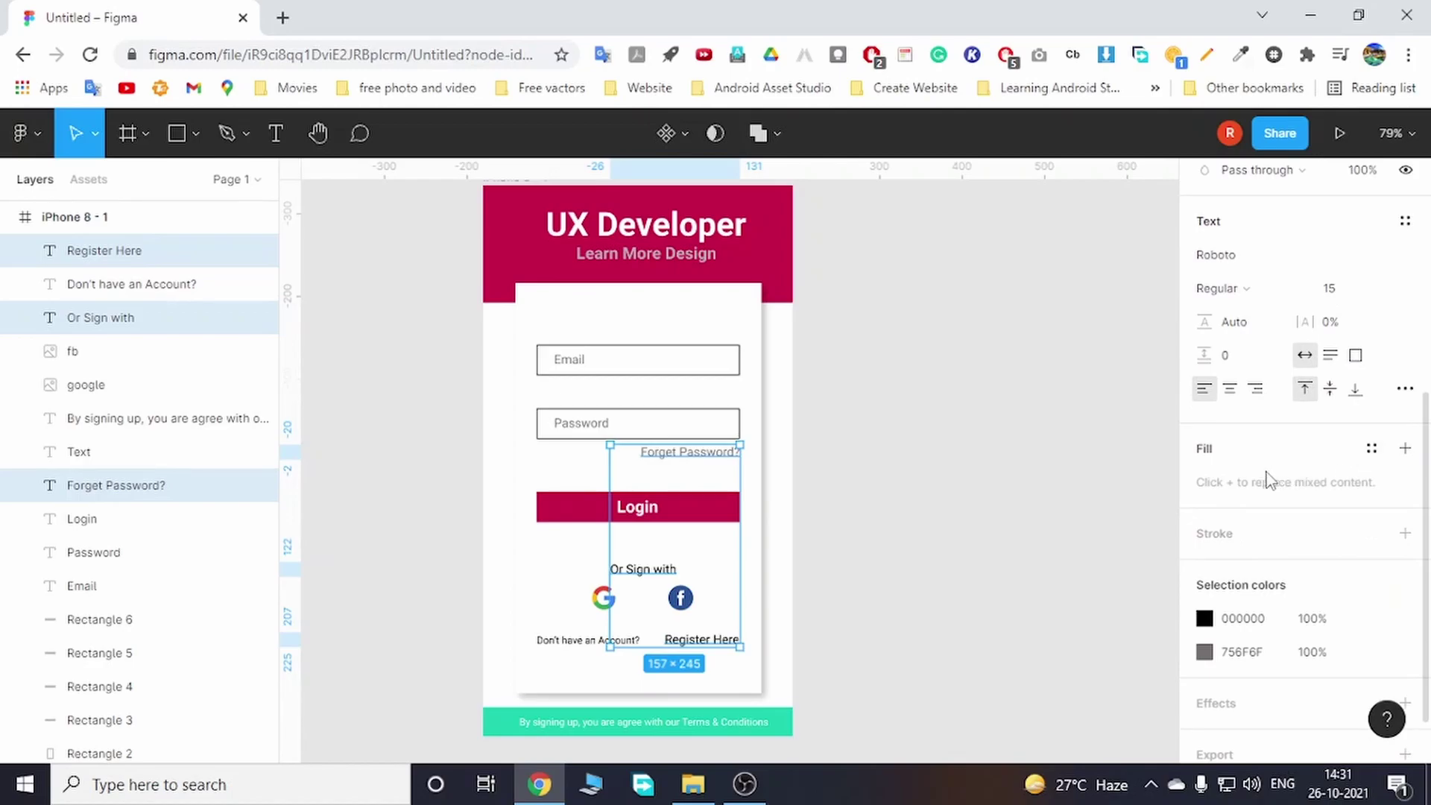
{"action": "left_click", "coordinate": [1405, 448]}
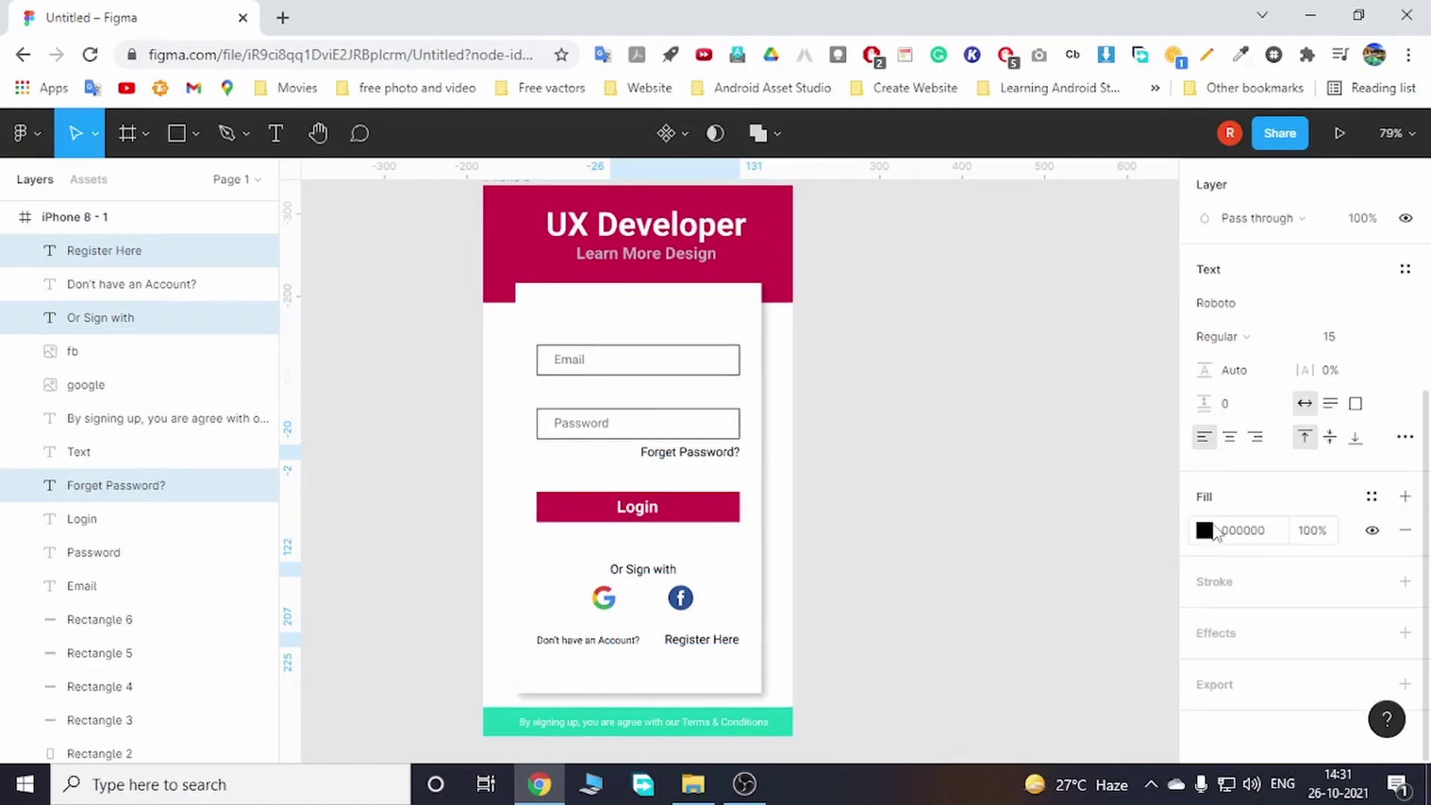
{"action": "left_click", "coordinate": [1205, 530]}
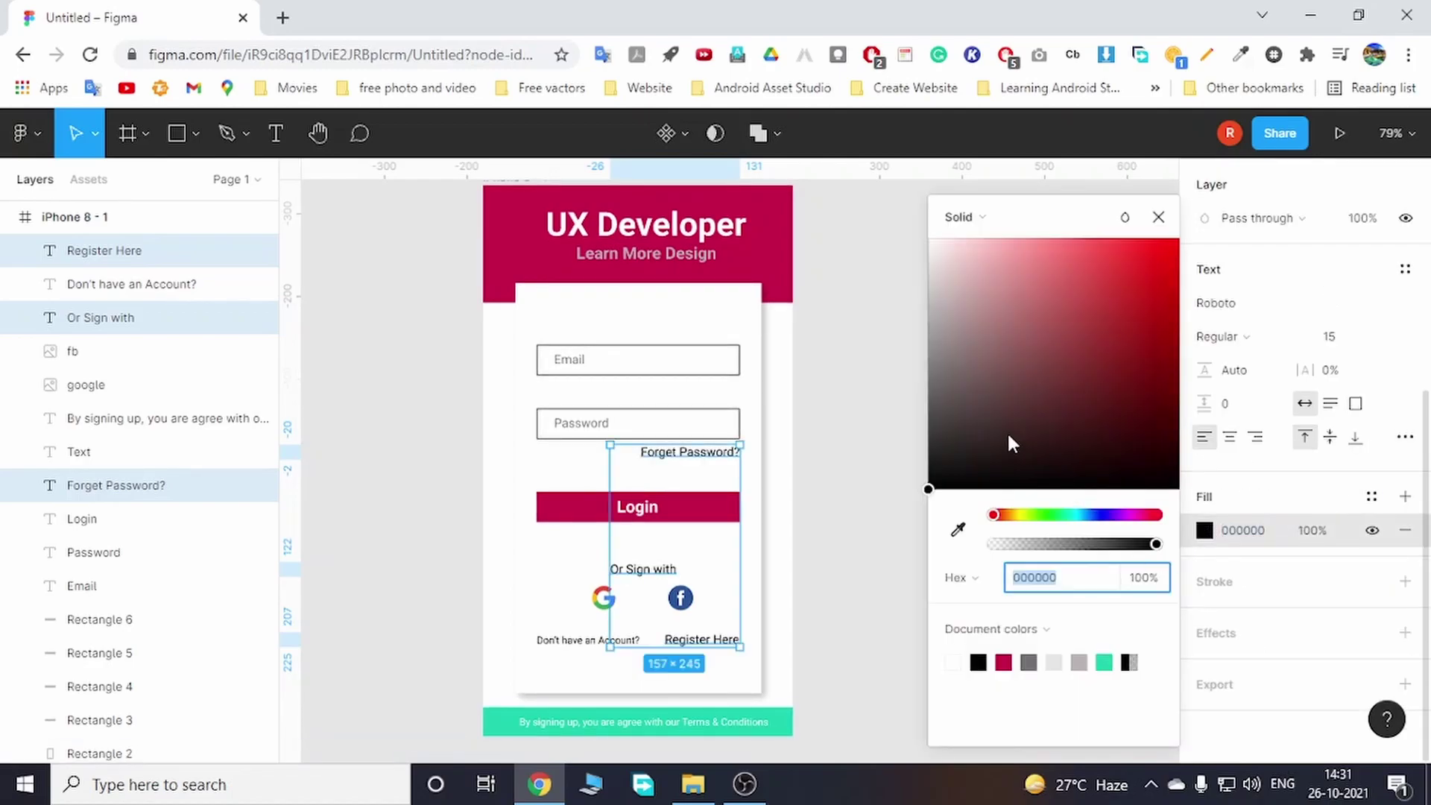
{"action": "left_click", "coordinate": [958, 529]}
{"action": "left_click", "coordinate": [775, 253]}
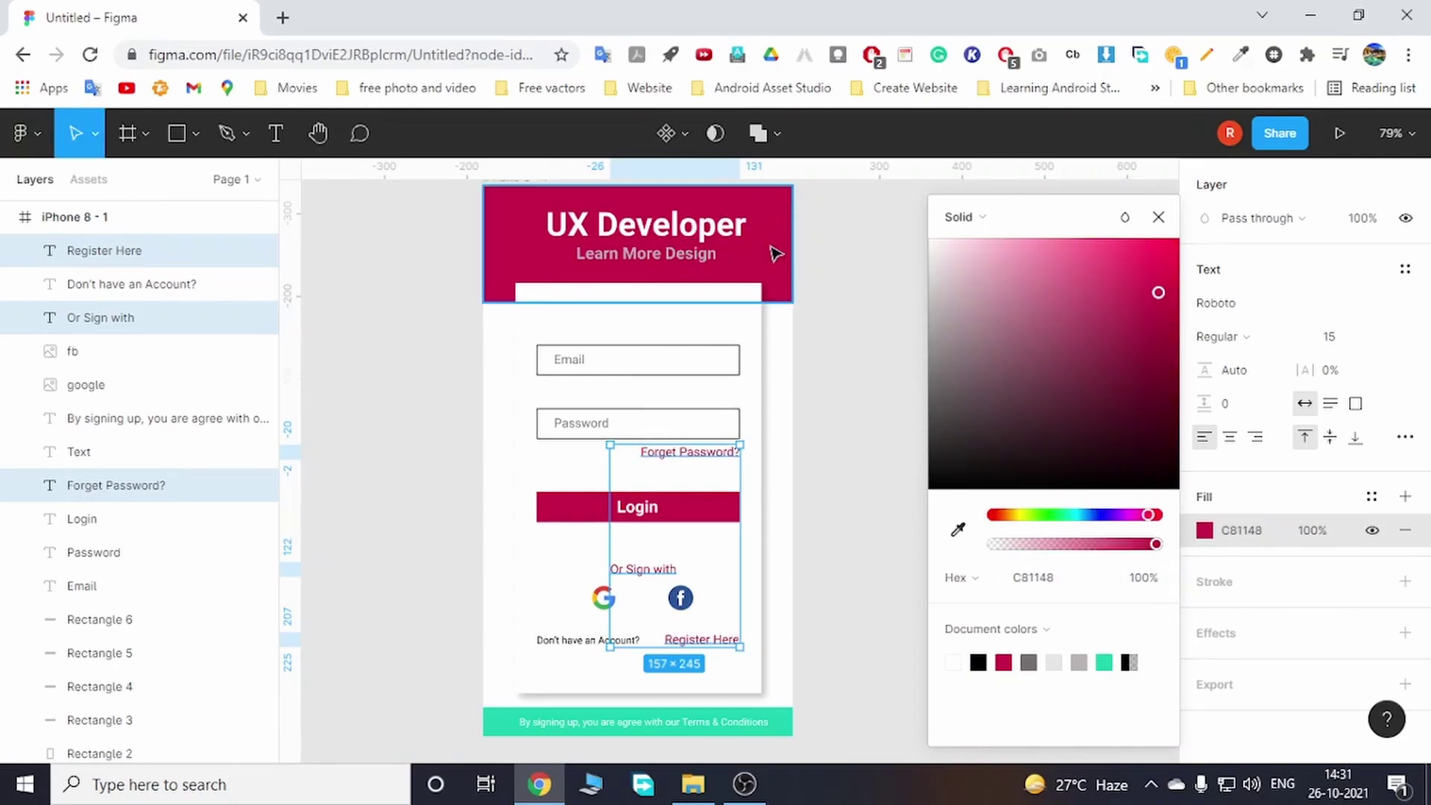
{"action": "left_click", "coordinate": [857, 317]}
Step: Recolour the UX Developer heading teal, sampled from the footer
{"action": "left_click", "coordinate": [736, 228]}
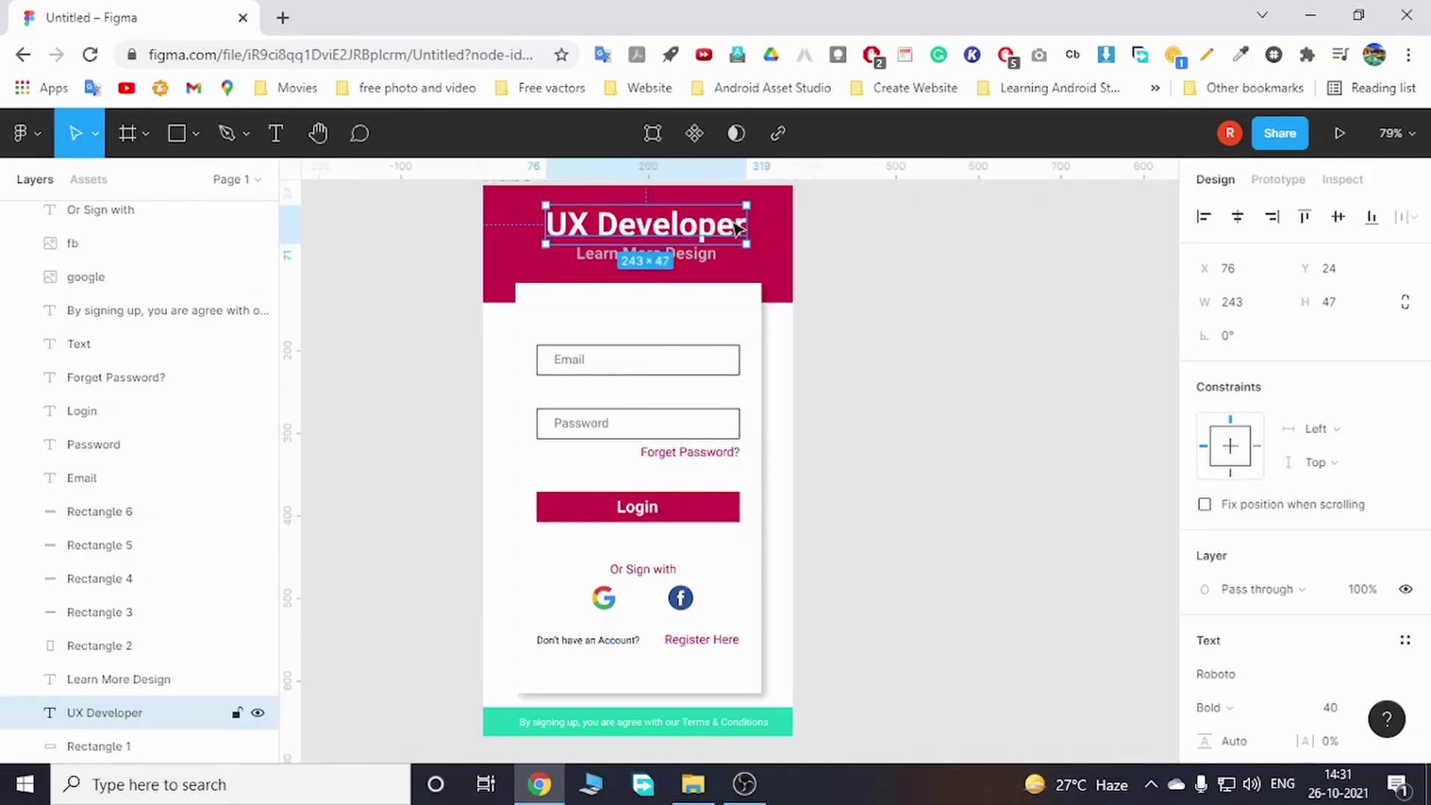
{"action": "scroll", "coordinate": [1215, 708], "scroll_direction": "down", "scroll_amount": 4}
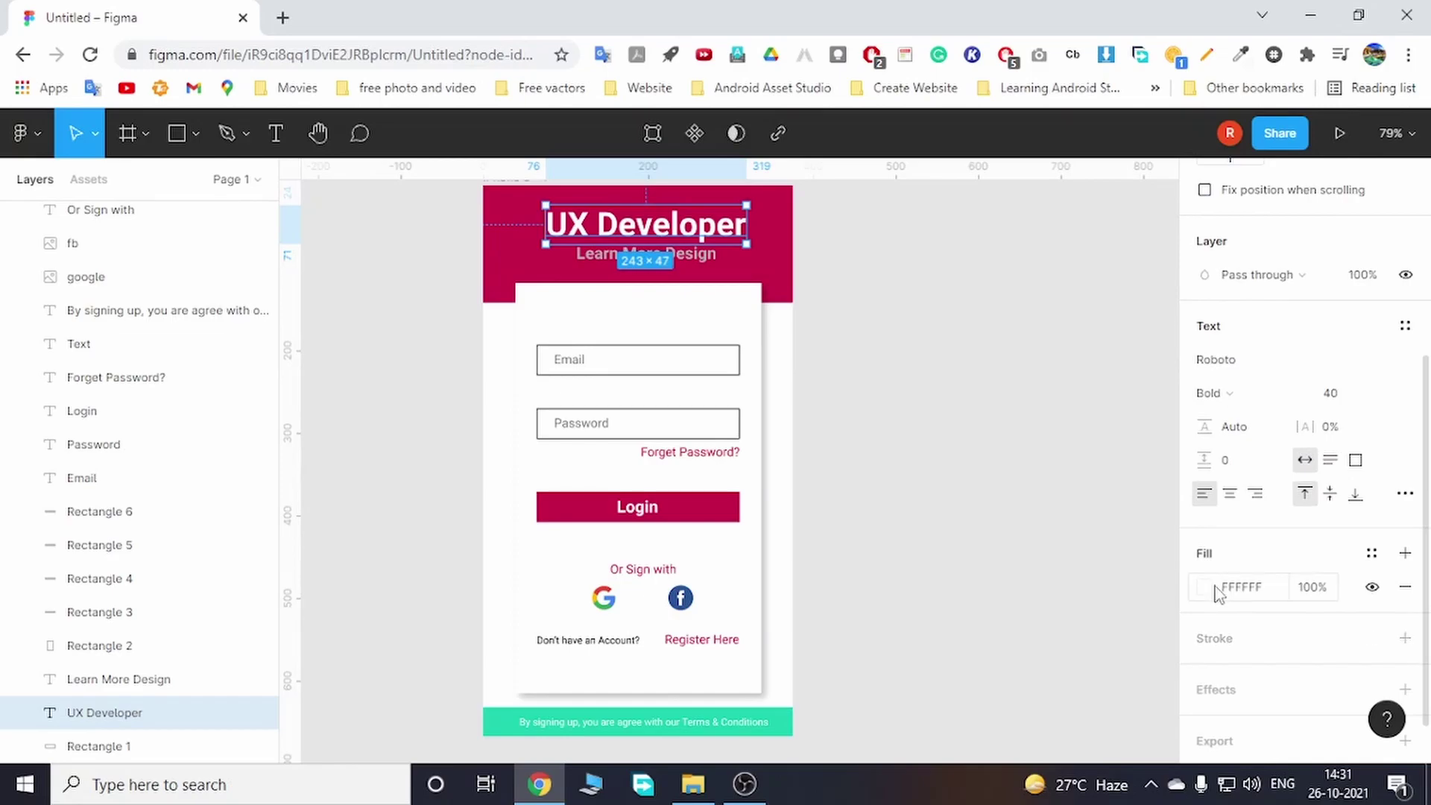
{"action": "left_click", "coordinate": [1209, 594]}
{"action": "left_click", "coordinate": [958, 529]}
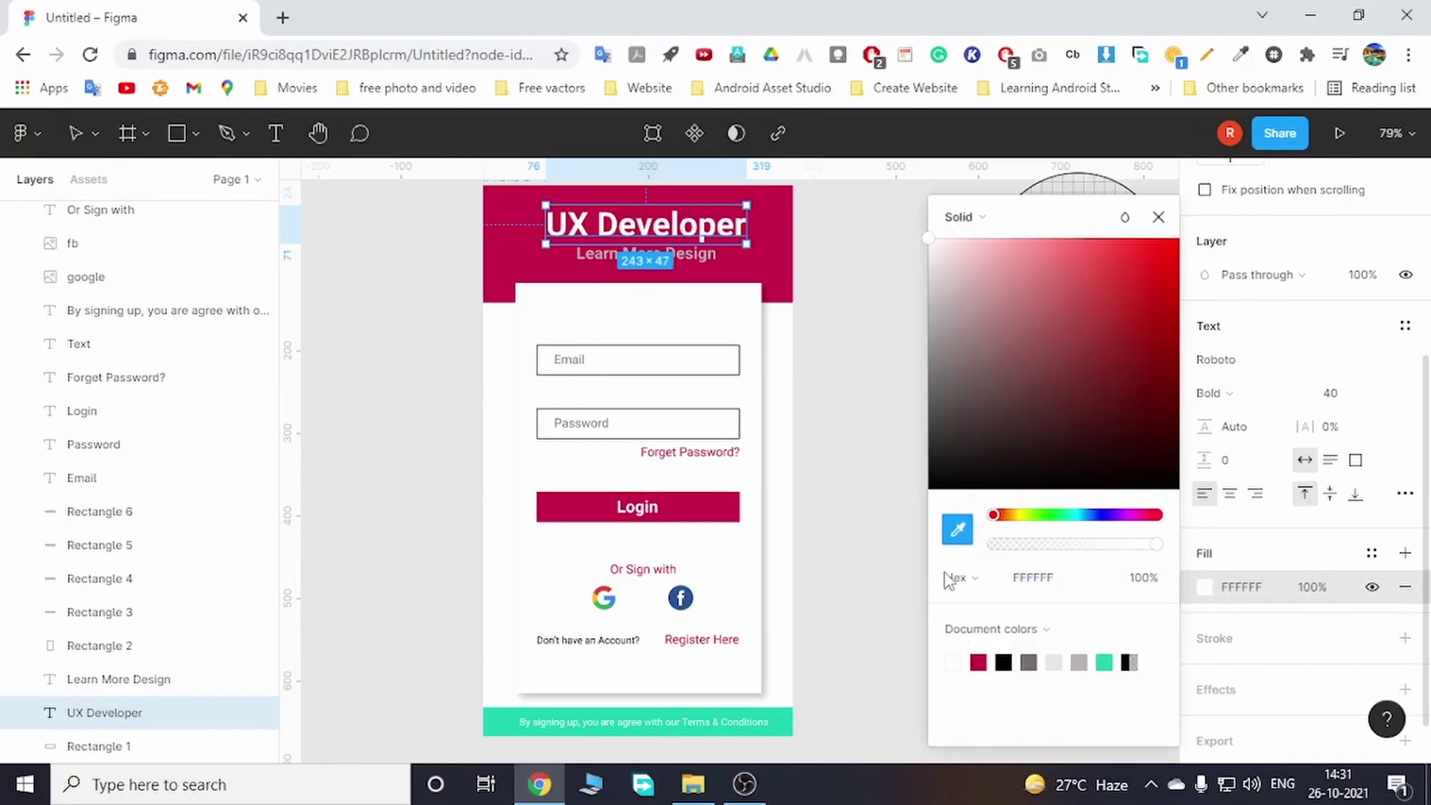
{"action": "left_click", "coordinate": [785, 712]}
{"action": "left_click", "coordinate": [862, 552]}
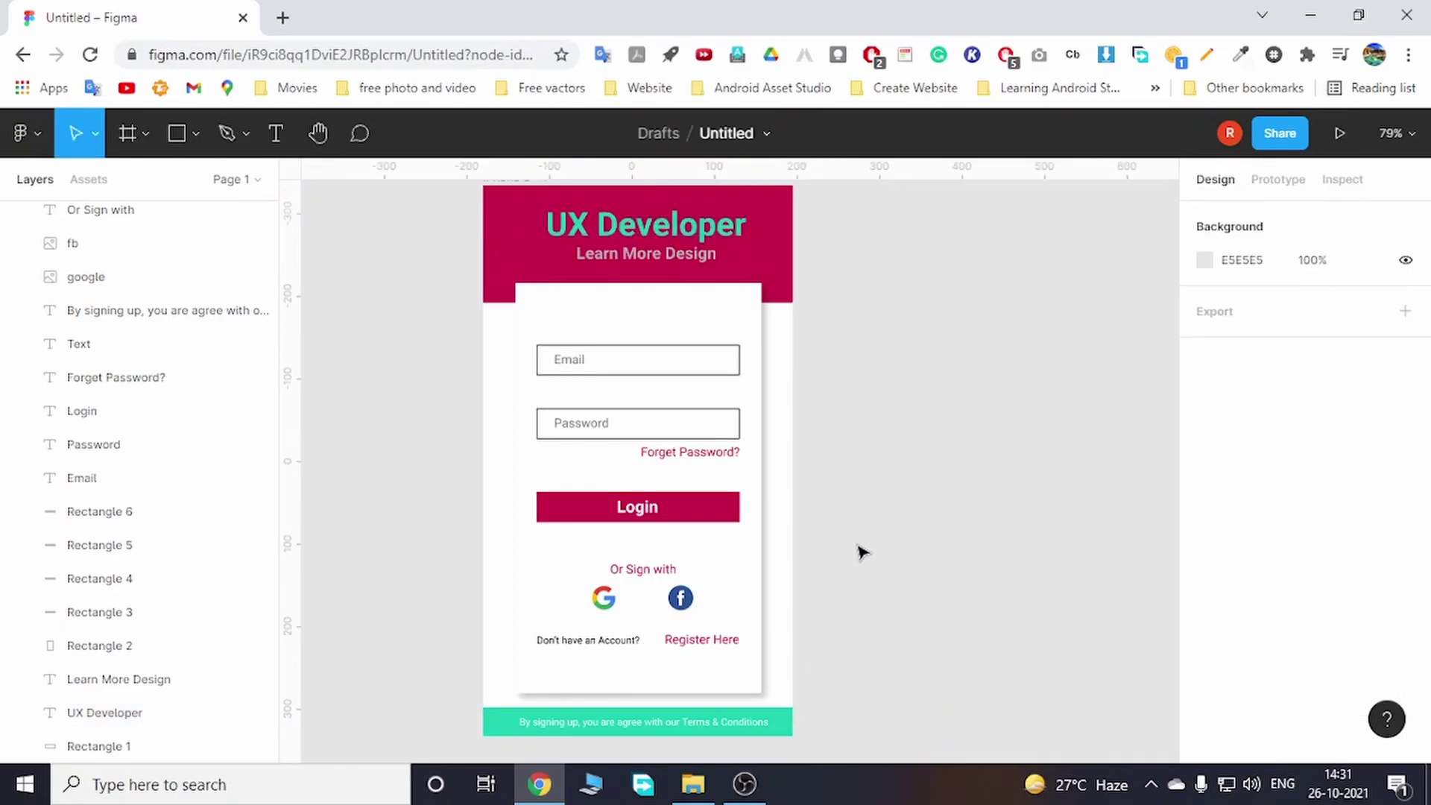
Step: Rename the iPhone 8 - 1 frame to 'Login screen'
{"action": "left_click_drag", "start_coordinate": [969, 514], "coordinate": [885, 515]}
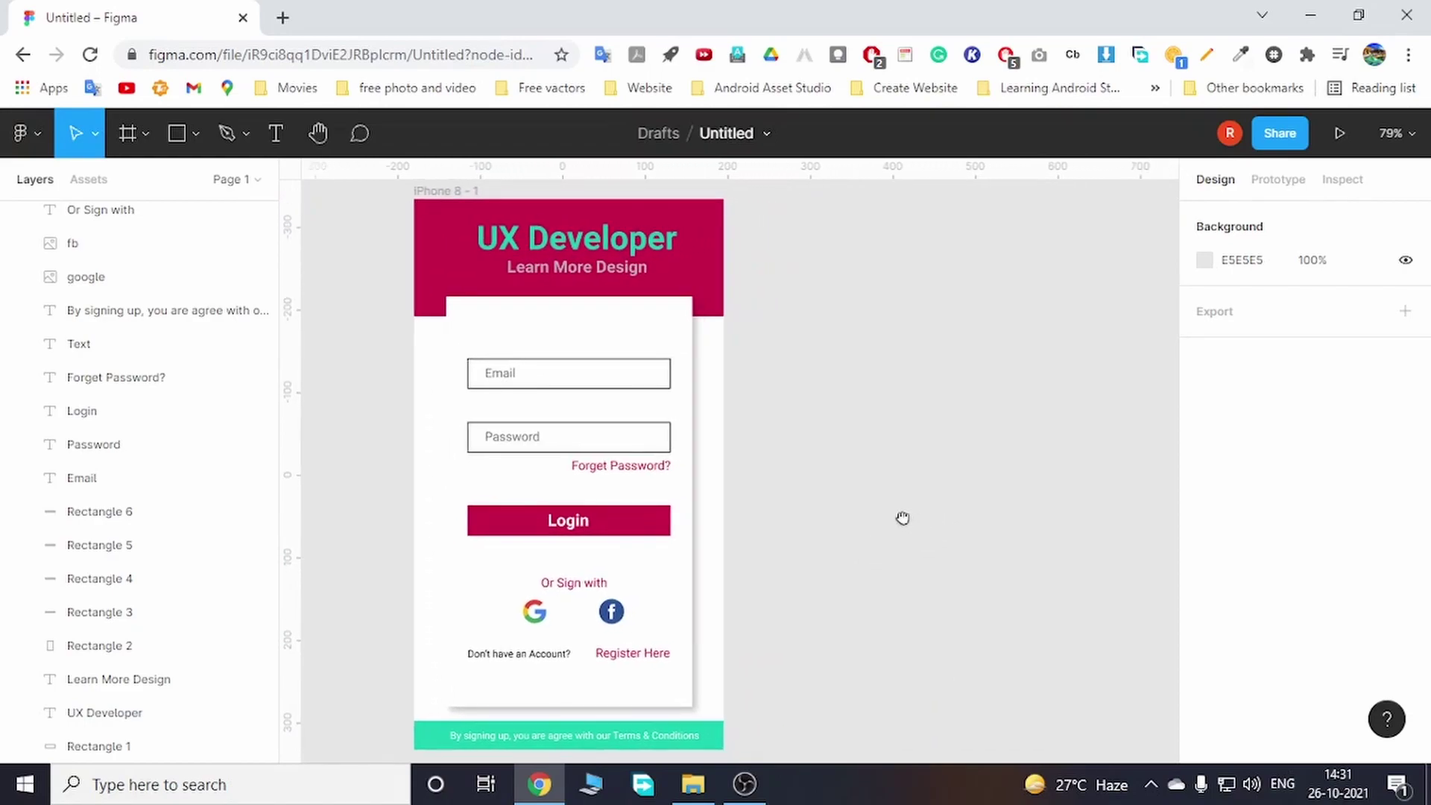
{"action": "scroll", "coordinate": [793, 481], "scroll_direction": "down", "scroll_amount": 2}
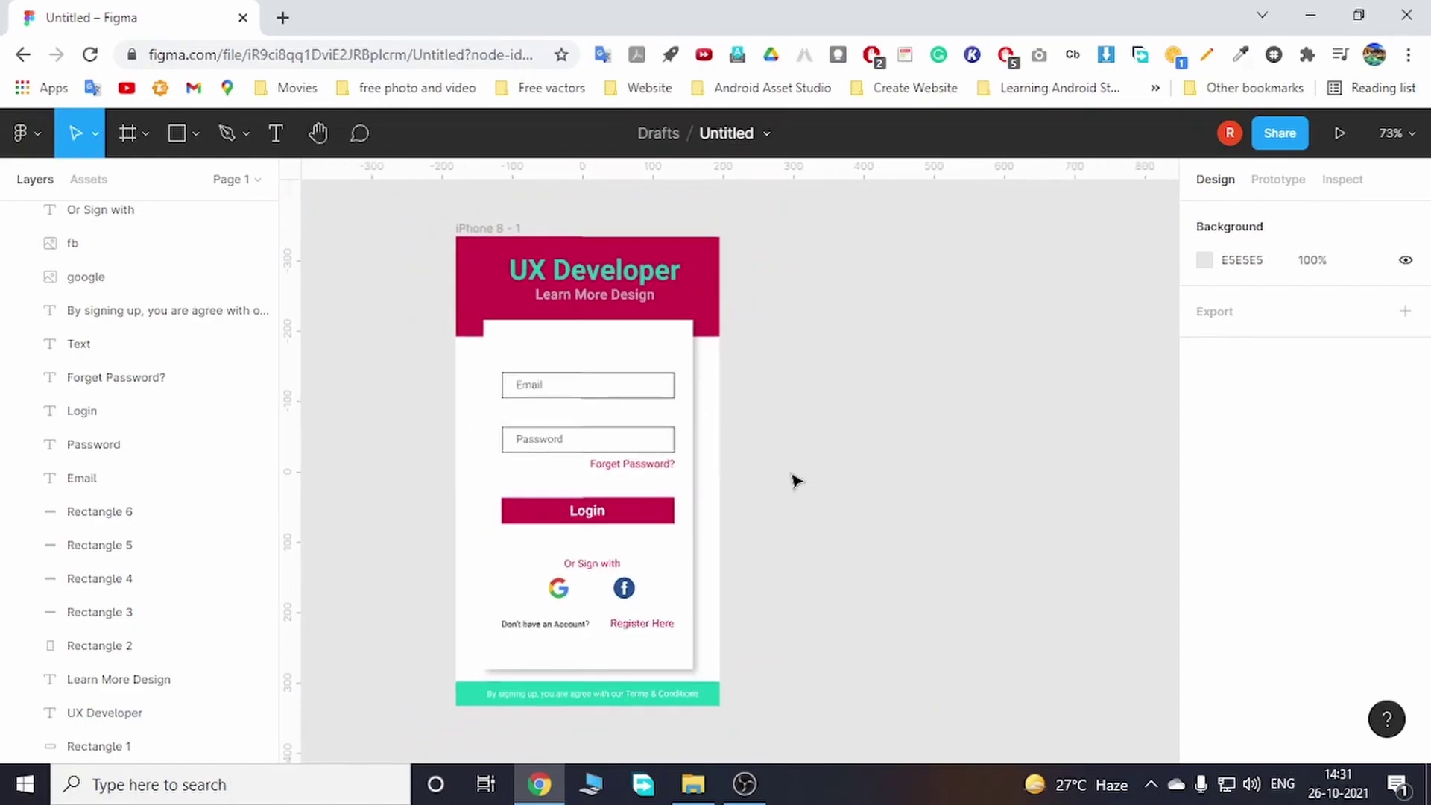
{"action": "left_click", "coordinate": [477, 231]}
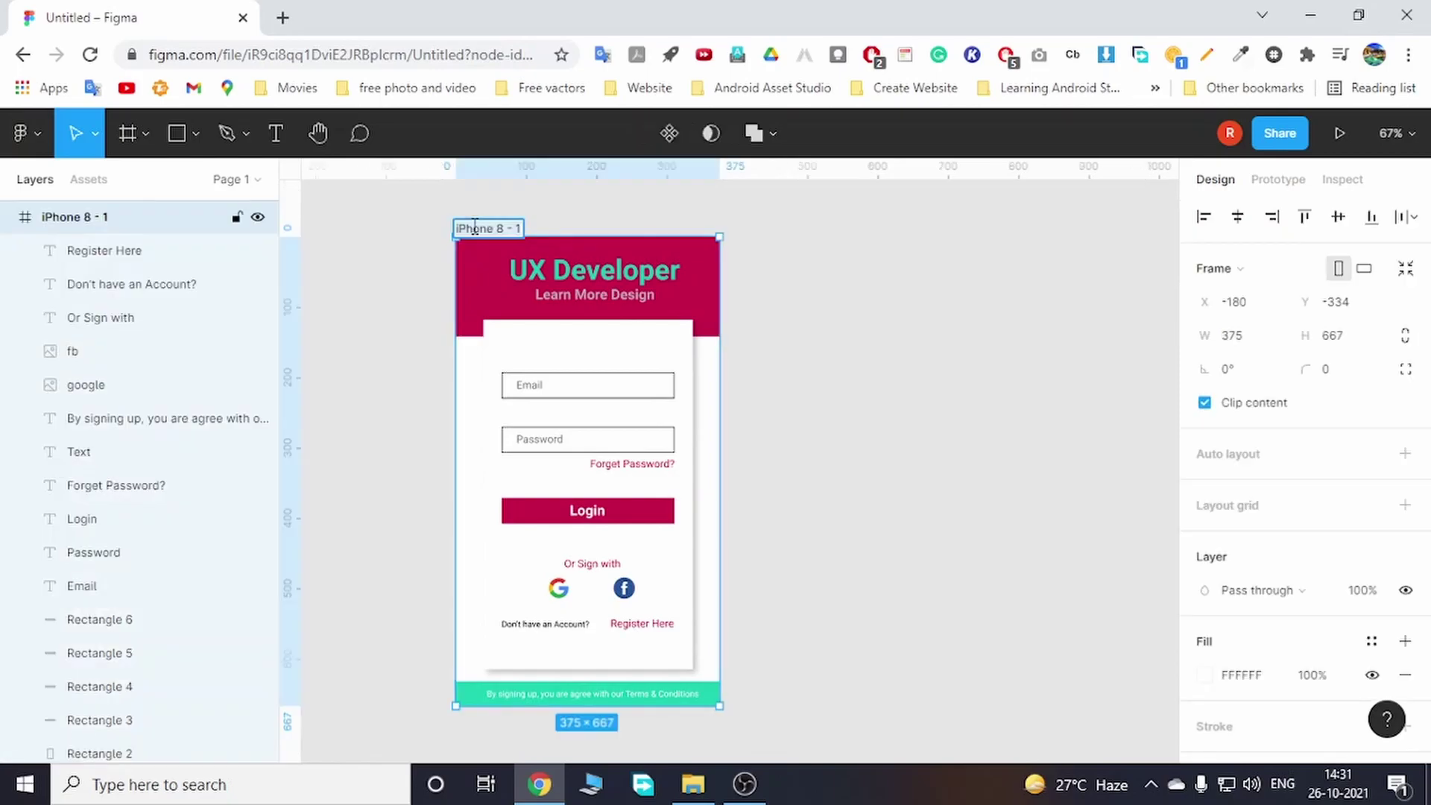
{"action": "type", "text": "Login screen"}
{"action": "key", "text": "Return"}
Step: Stretch the crimson header rectangle down to 181 behind the login card
{"action": "left_click", "coordinate": [701, 290]}
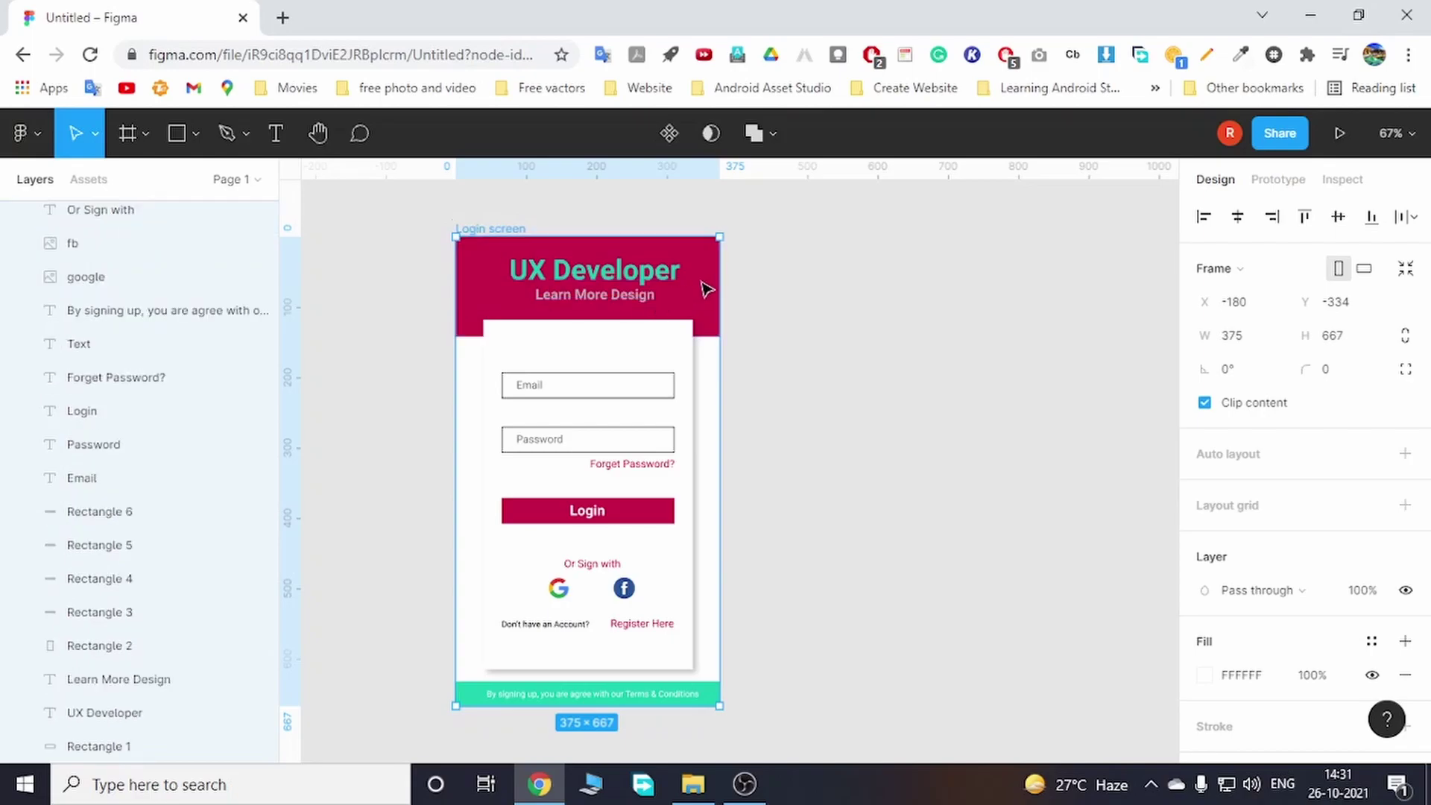
{"action": "left_click_drag", "start_coordinate": [664, 340], "coordinate": [664, 365]}
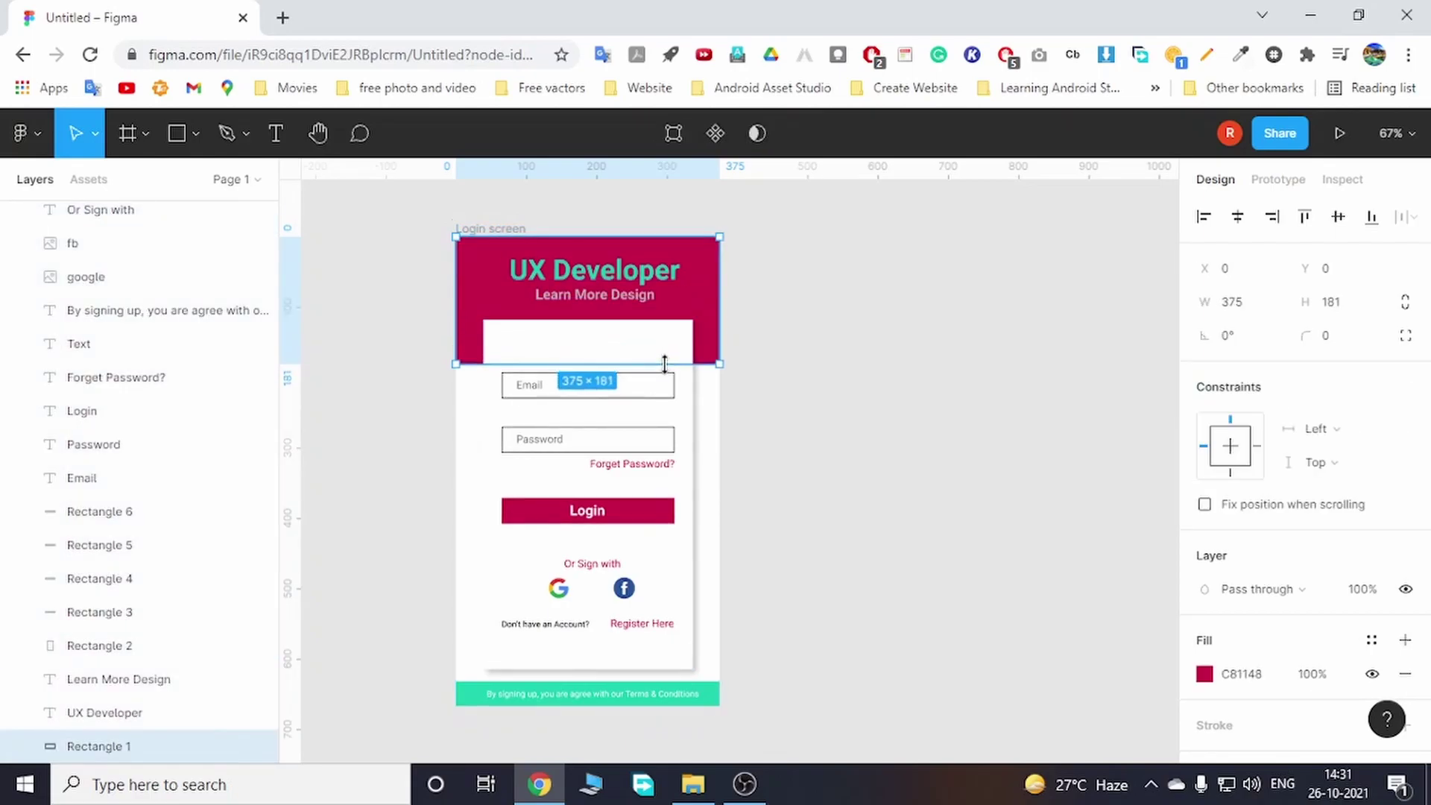
{"action": "left_click", "coordinate": [1092, 434]}
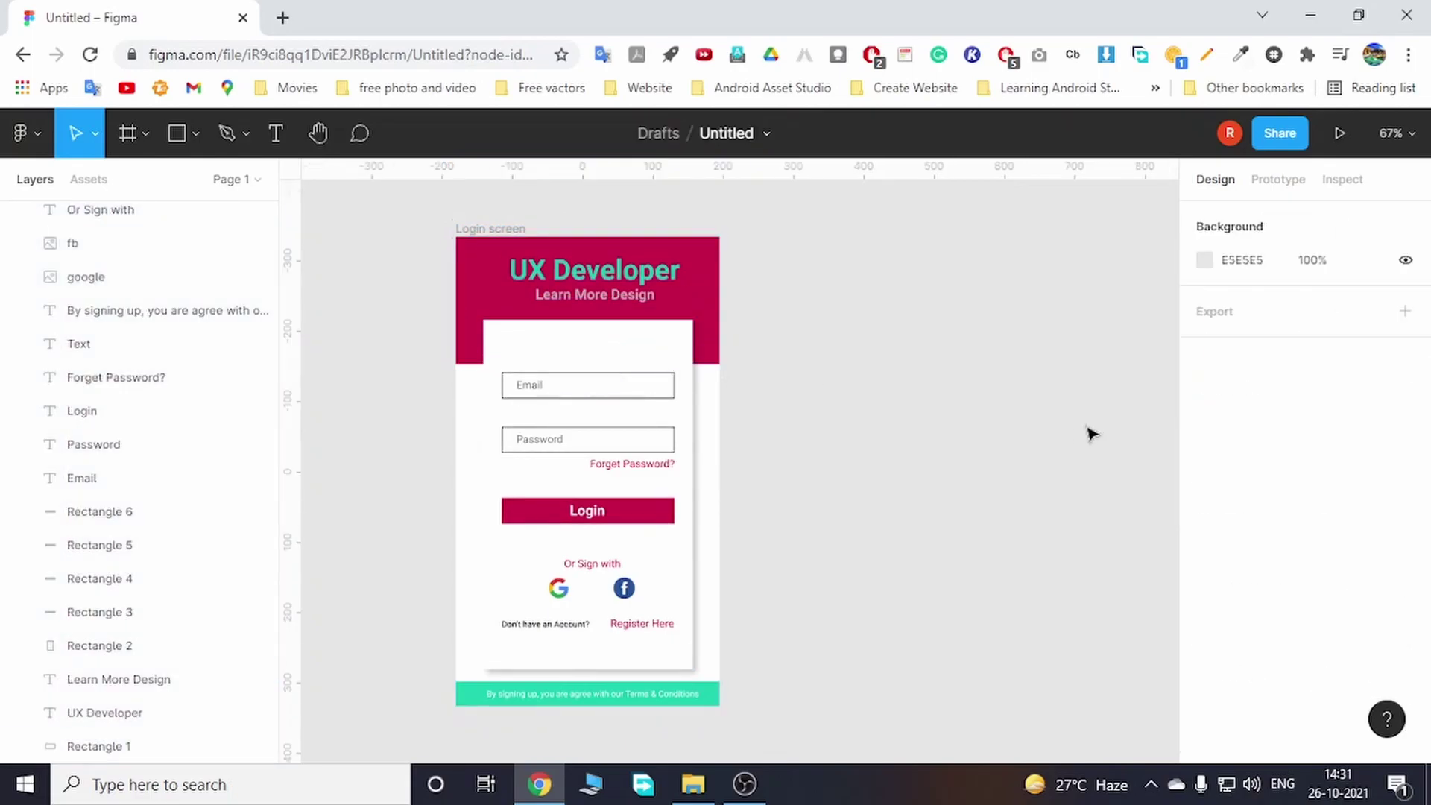
{"action": "left_click", "coordinate": [506, 229]}
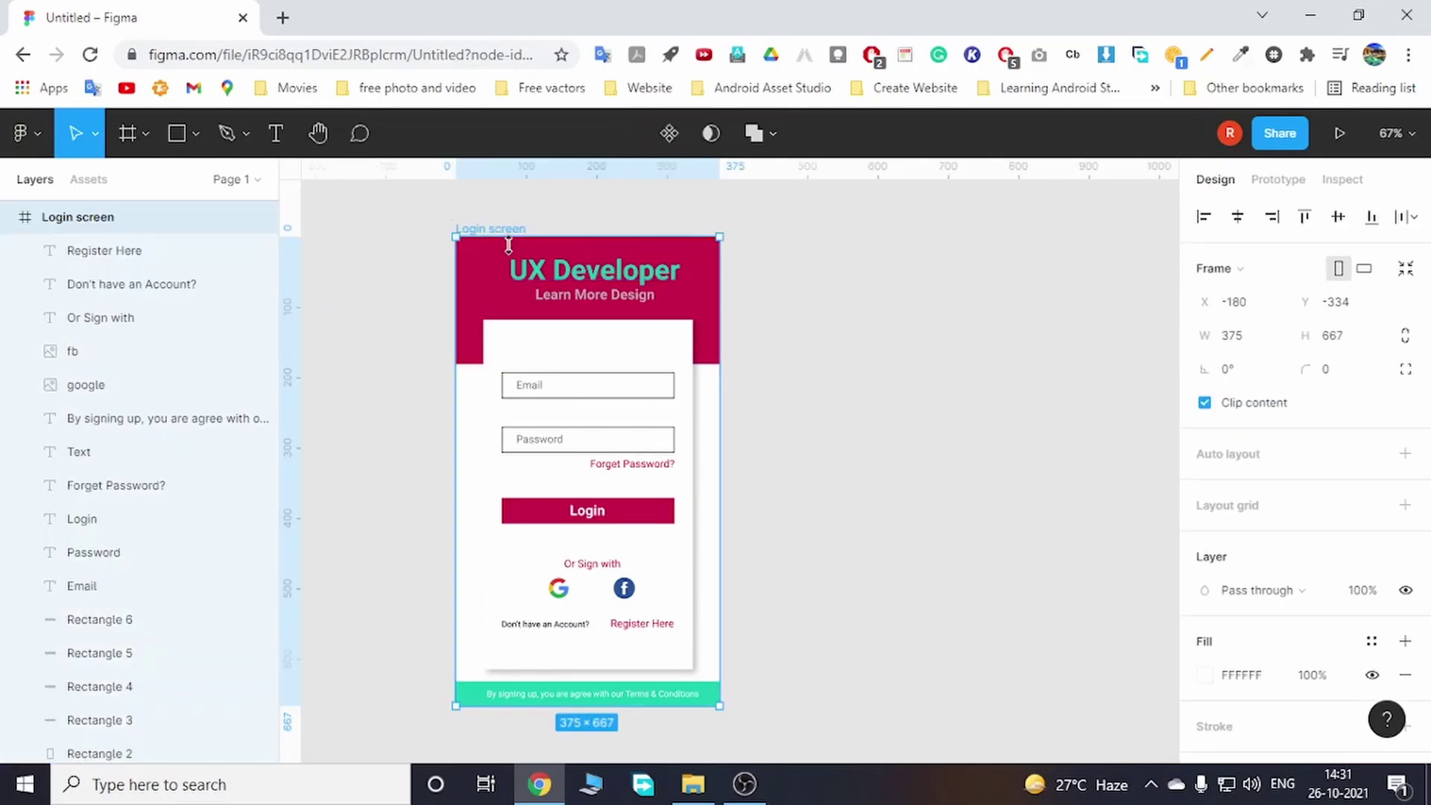
Step: Duplicate the Login screen frame and place the copy beside the original
{"action": "left_click_drag", "start_coordinate": [506, 230], "coordinate": [830, 253]}
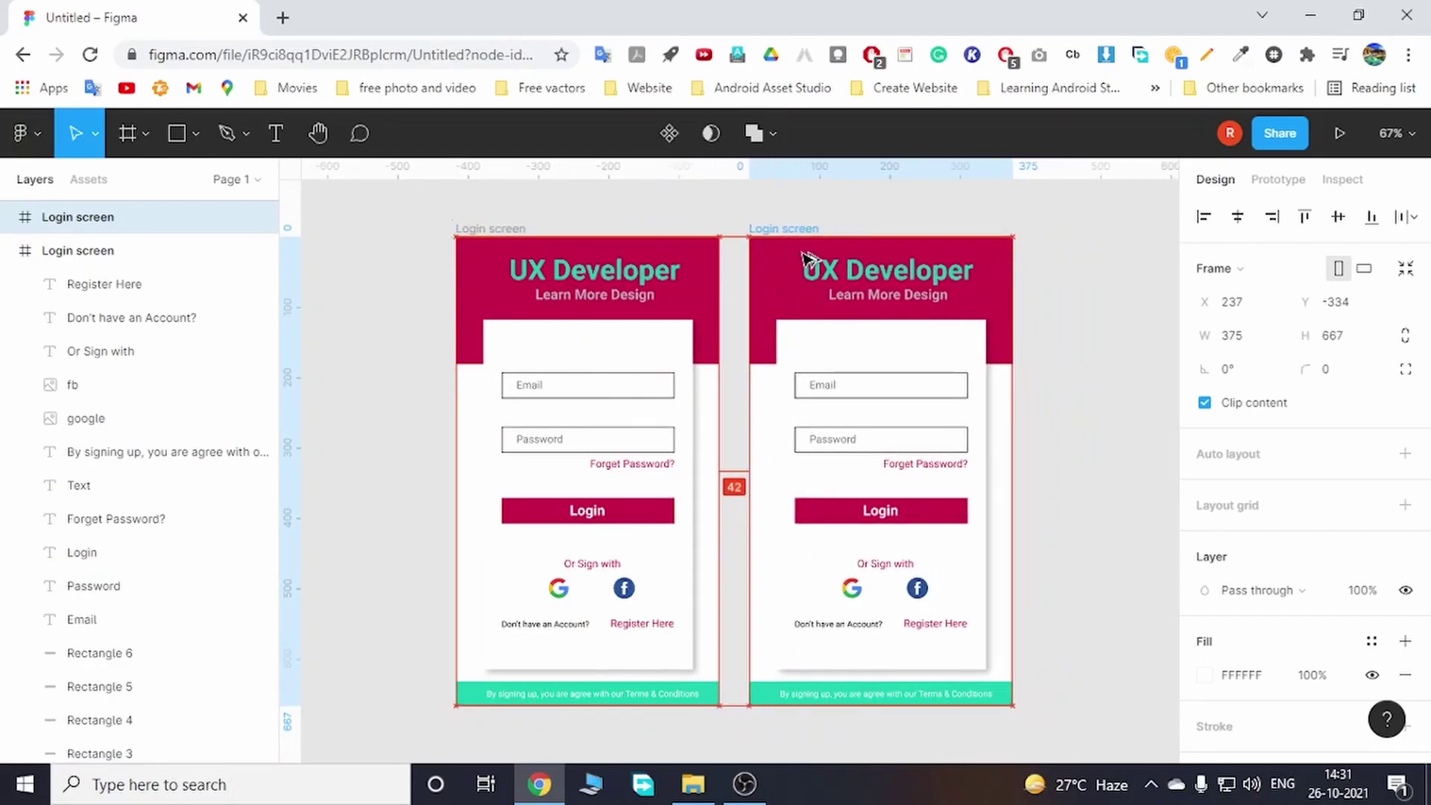
{"action": "left_click_drag", "start_coordinate": [830, 253], "coordinate": [790, 253]}
{"action": "left_click", "coordinate": [1054, 301]}
{"action": "left_click_drag", "start_coordinate": [1080, 372], "coordinate": [959, 402]}
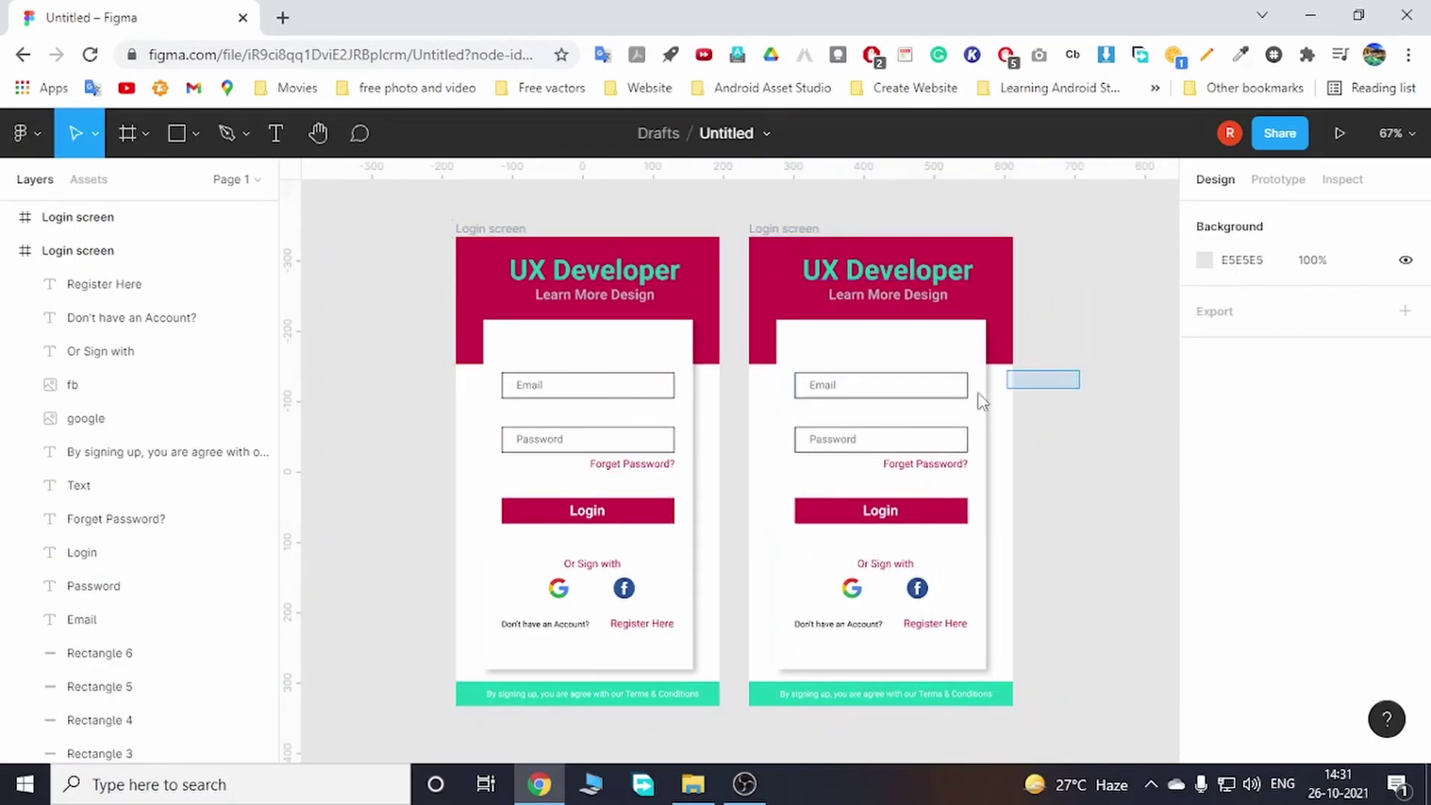
{"action": "left_click", "coordinate": [928, 436]}
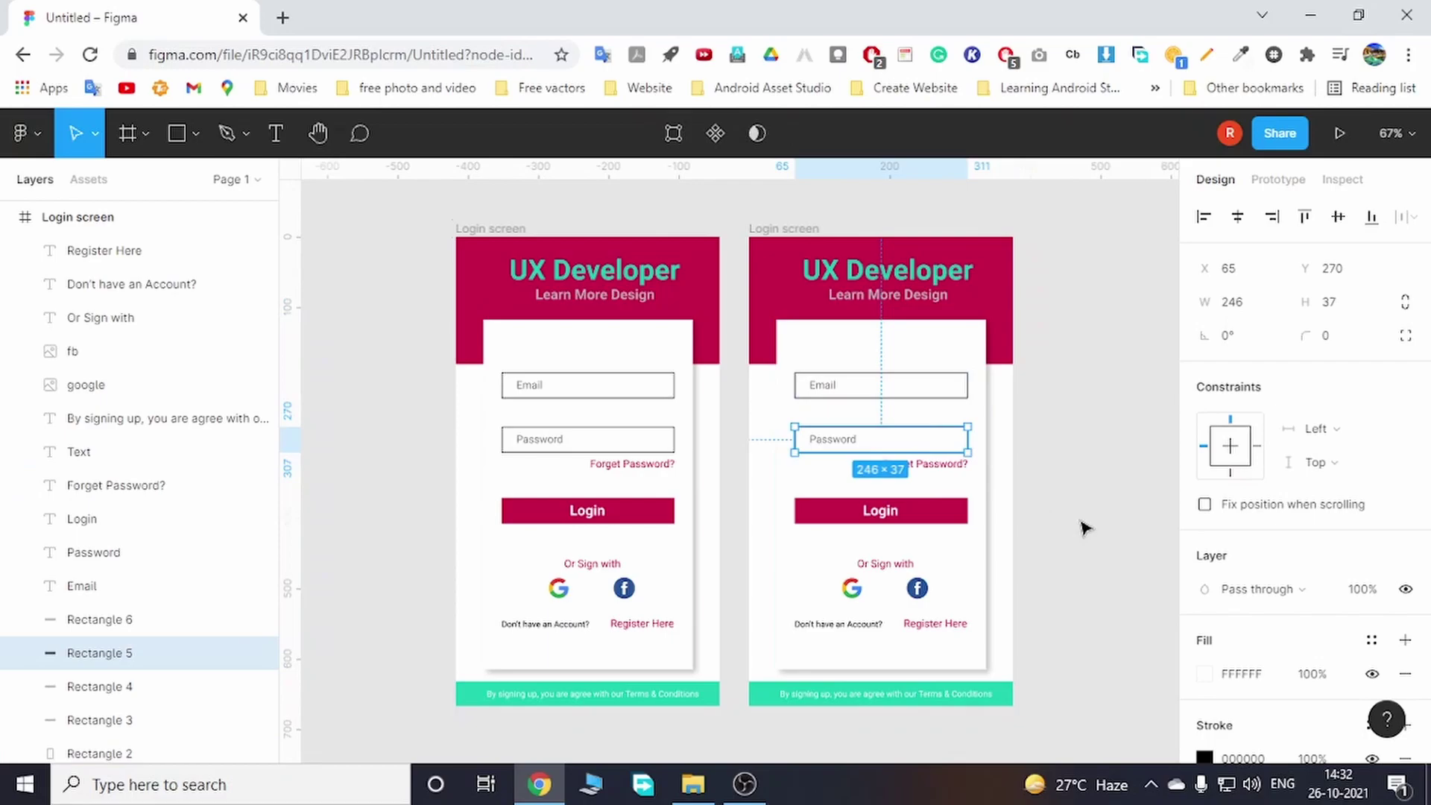
{"action": "left_click", "coordinate": [1048, 528]}
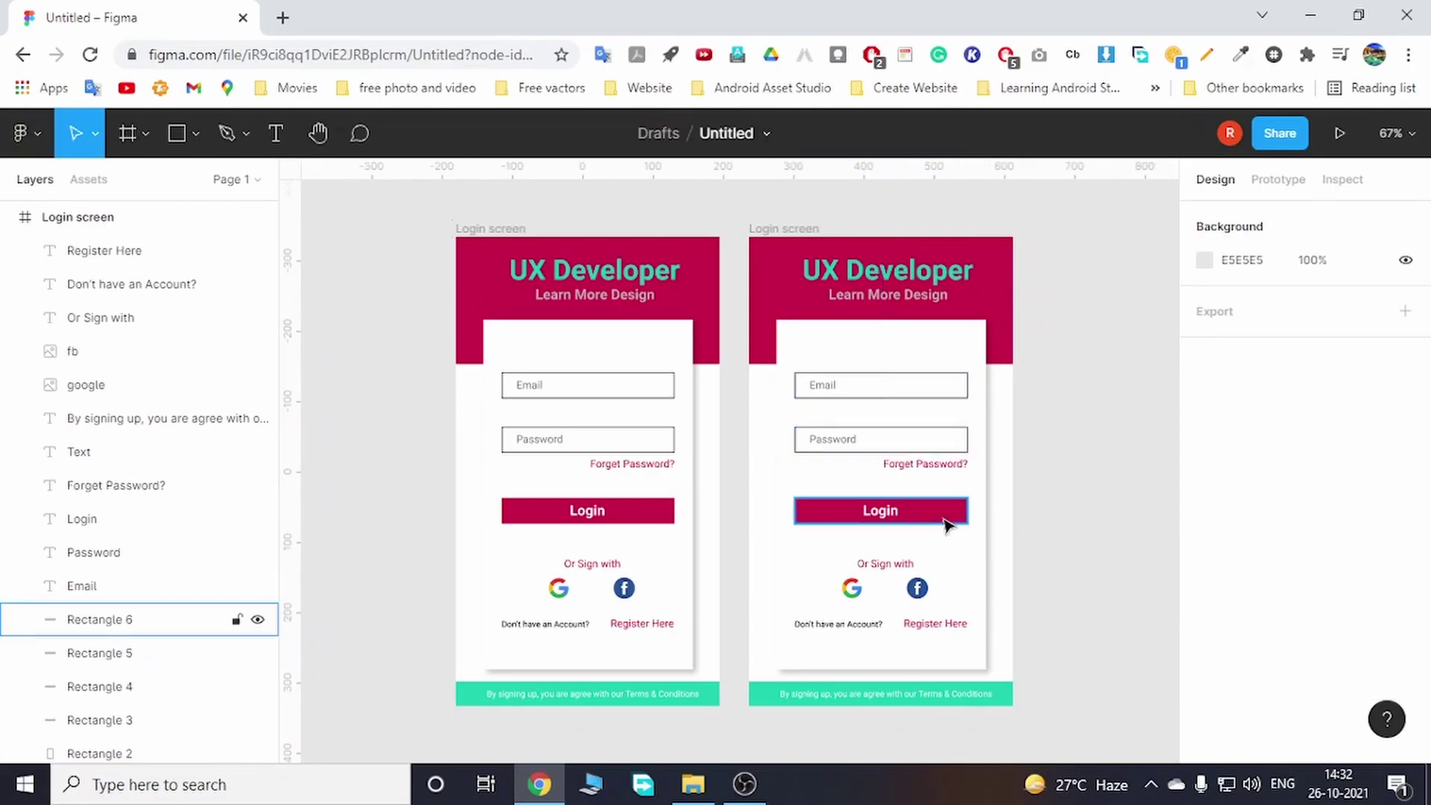
Step: Shift the copy's Email, Password, Forget Password? and Login button further down
{"action": "left_click", "coordinate": [928, 514]}
{"action": "left_click", "coordinate": [898, 514], "text": "shift"}
{"action": "left_click", "coordinate": [915, 465], "text": "shift"}
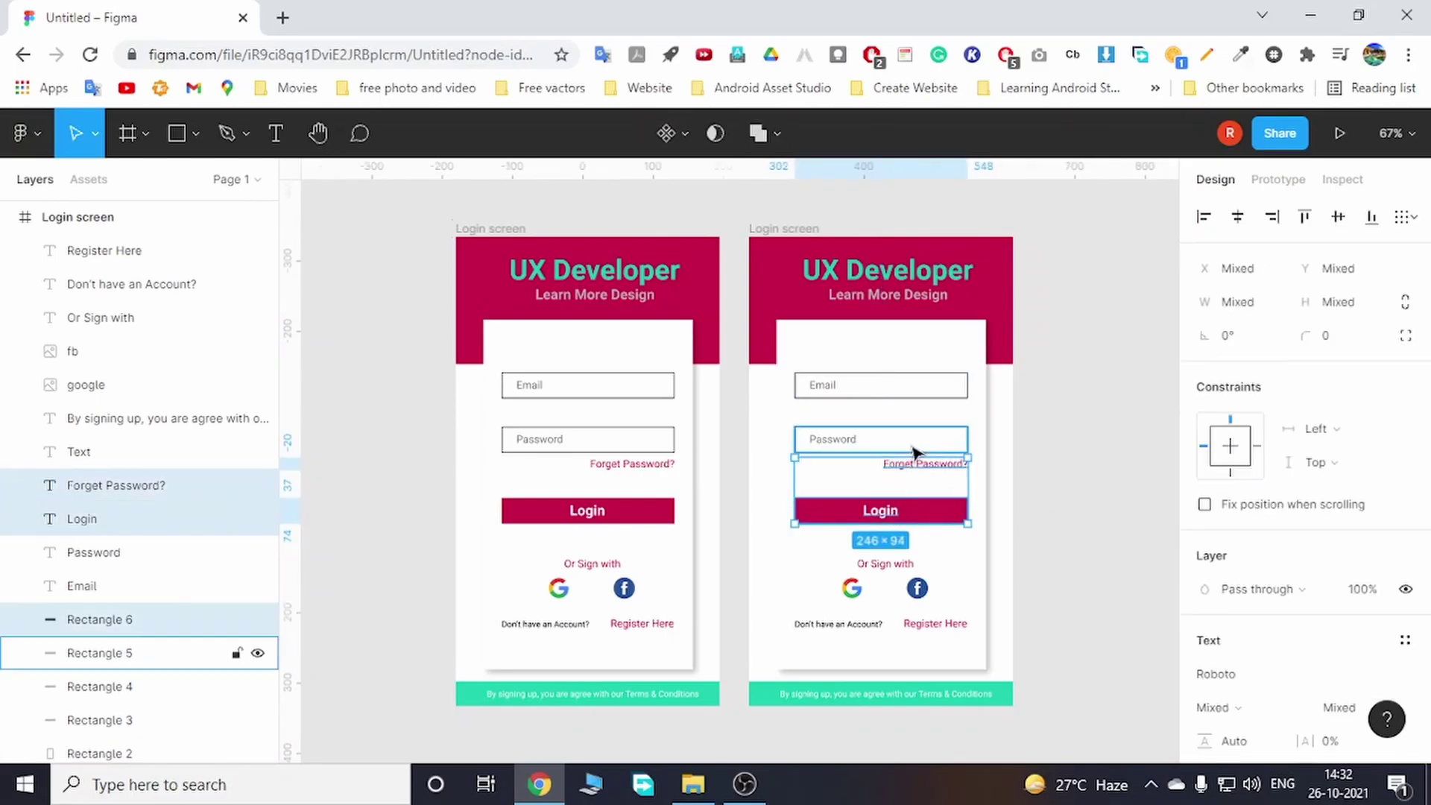
{"action": "left_click", "coordinate": [861, 441], "text": "shift"}
{"action": "left_click", "coordinate": [865, 400], "text": "shift"}
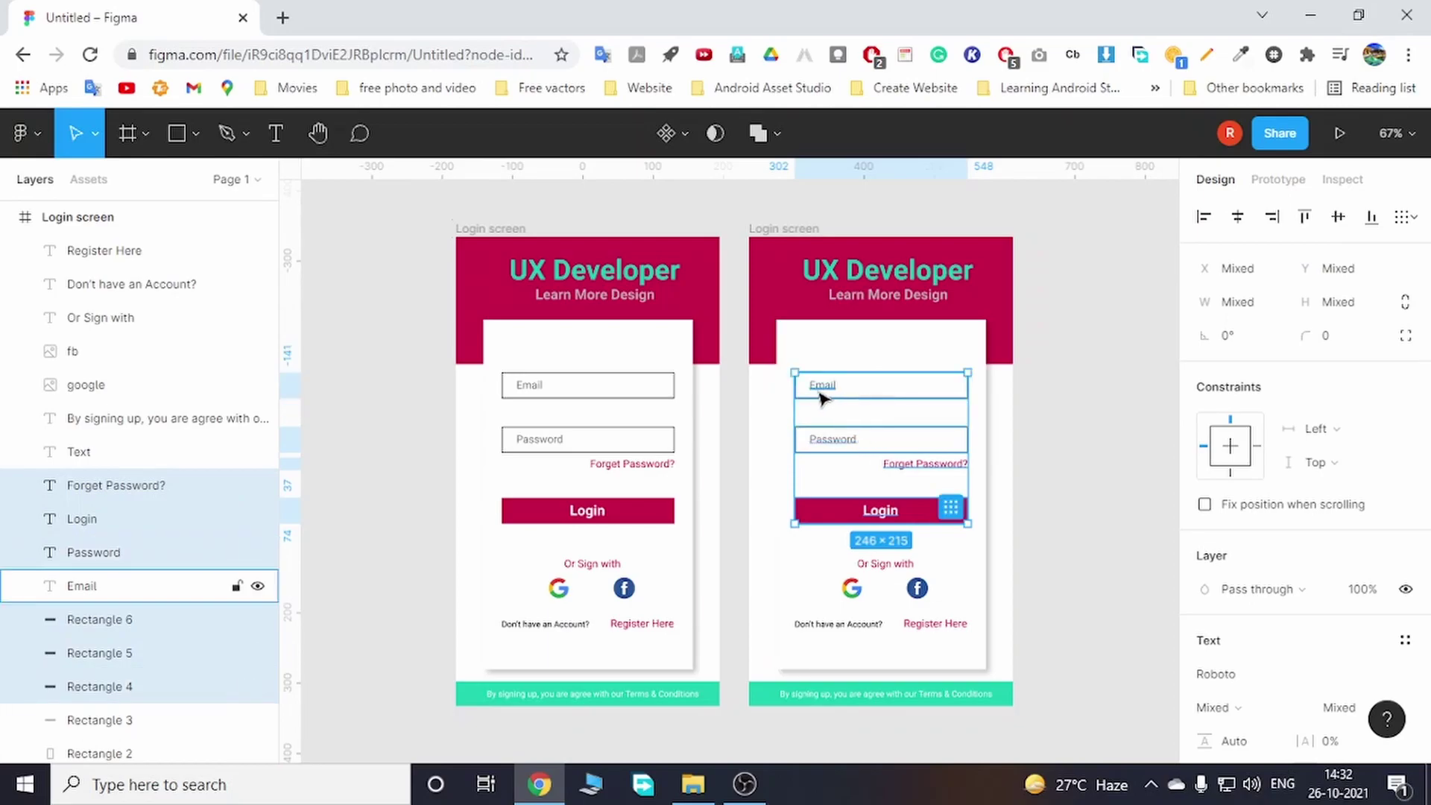
{"action": "left_click", "coordinate": [822, 387], "text": "shift"}
{"action": "left_click_drag", "start_coordinate": [886, 391], "coordinate": [890, 425]}
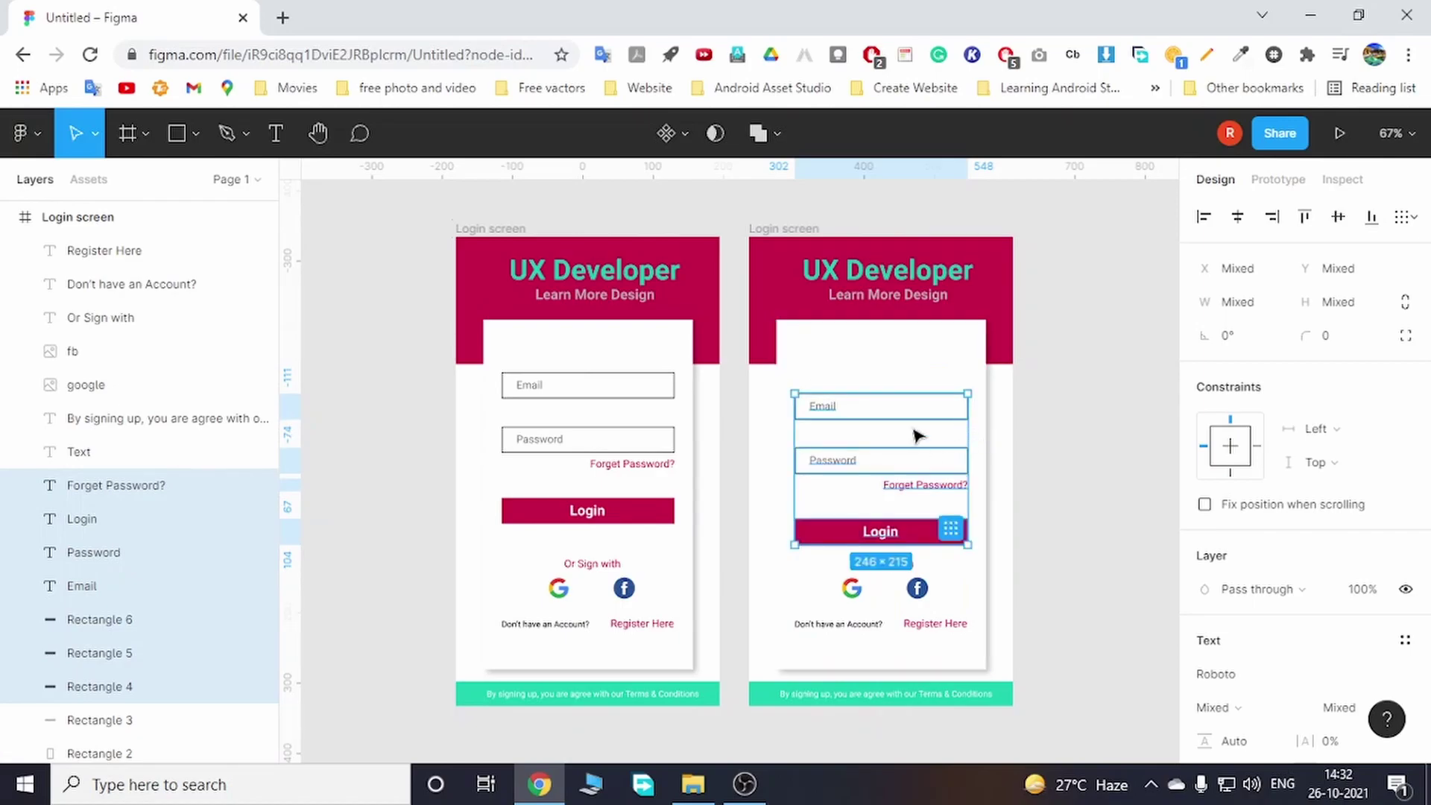
Step: Move the copy's Email field up near the top of the card
{"action": "left_click", "coordinate": [923, 423]}
{"action": "left_click", "coordinate": [822, 408], "text": "shift"}
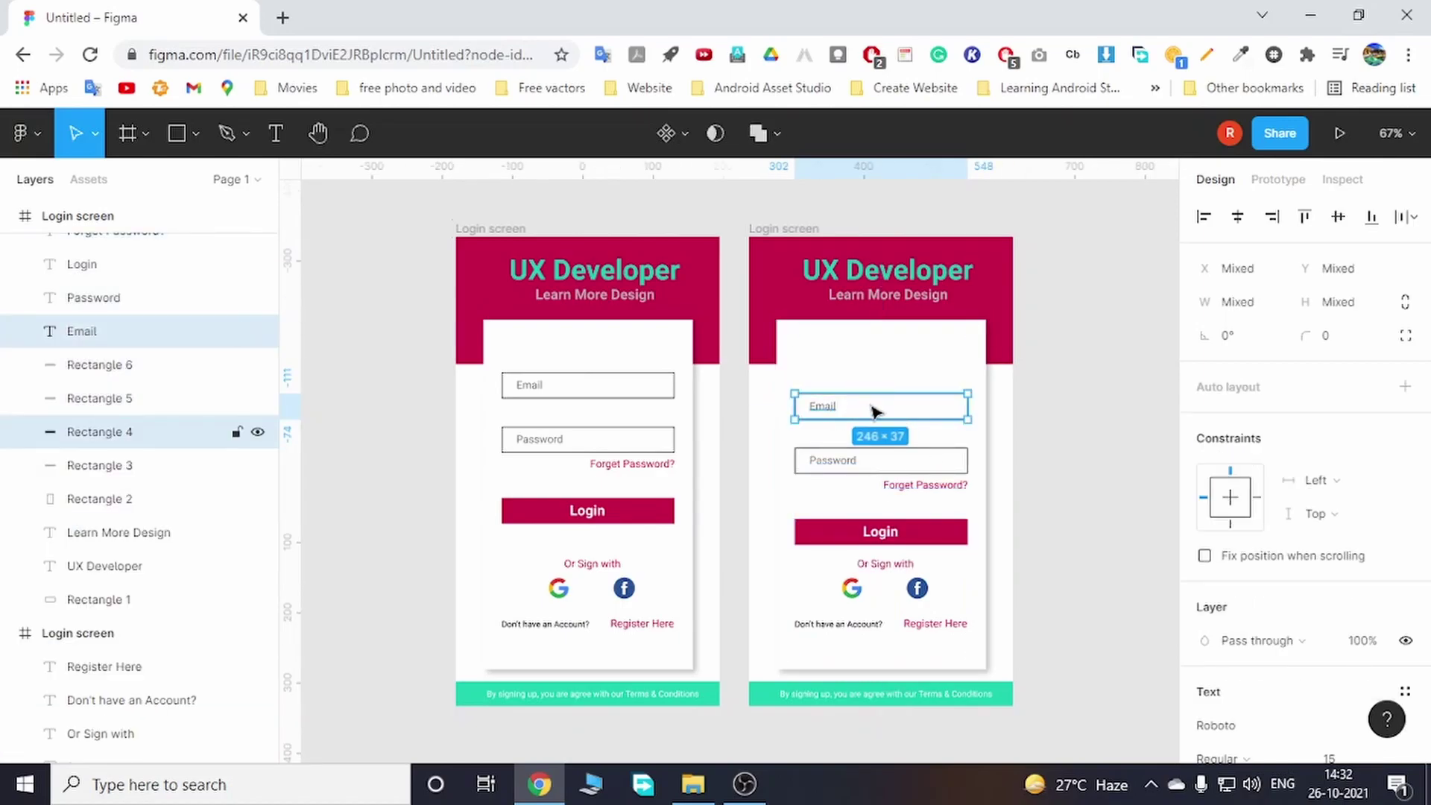
{"action": "left_click_drag", "start_coordinate": [879, 414], "coordinate": [882, 377]}
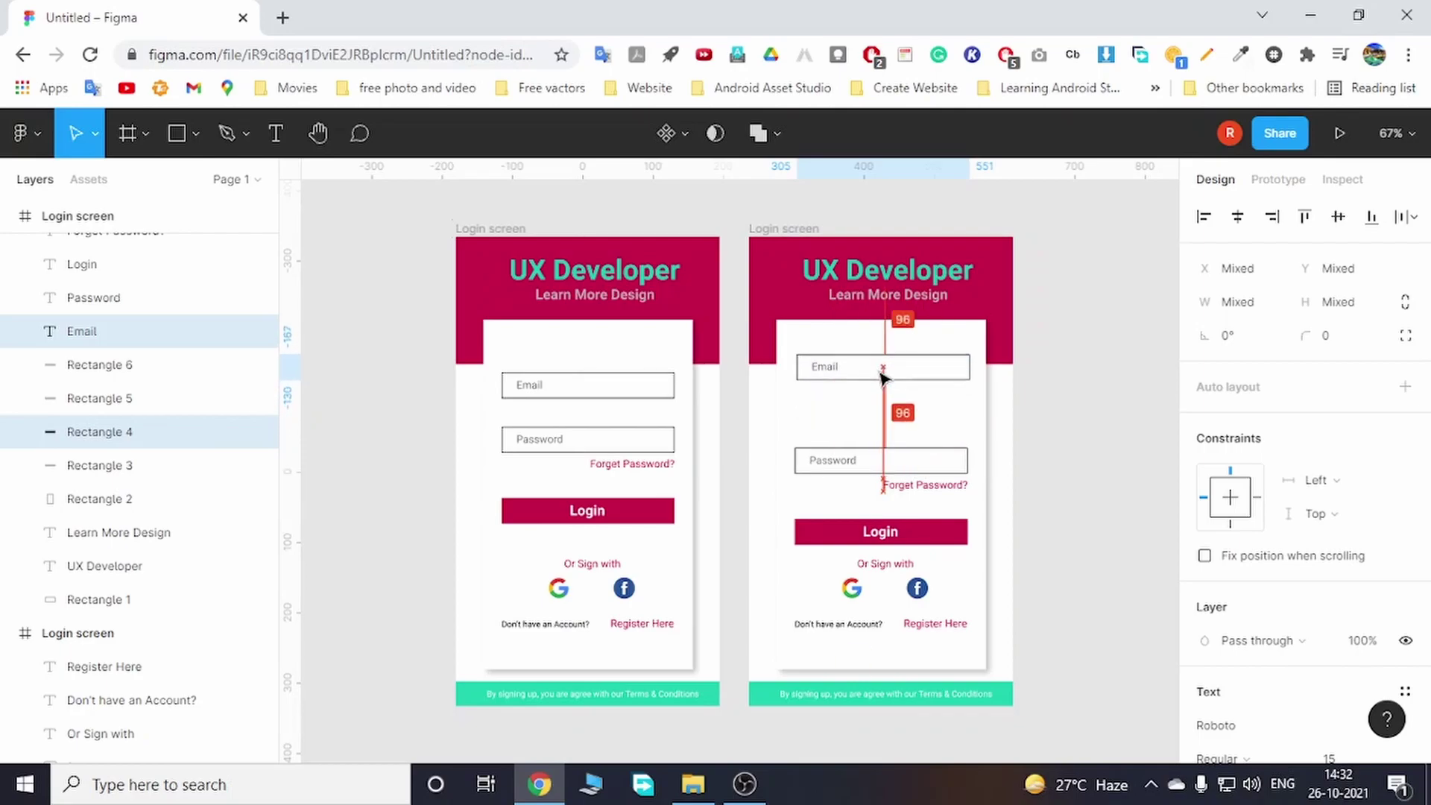
Step: Alt-drag the Password box and label to add a second Password field
{"action": "left_click", "coordinate": [885, 465]}
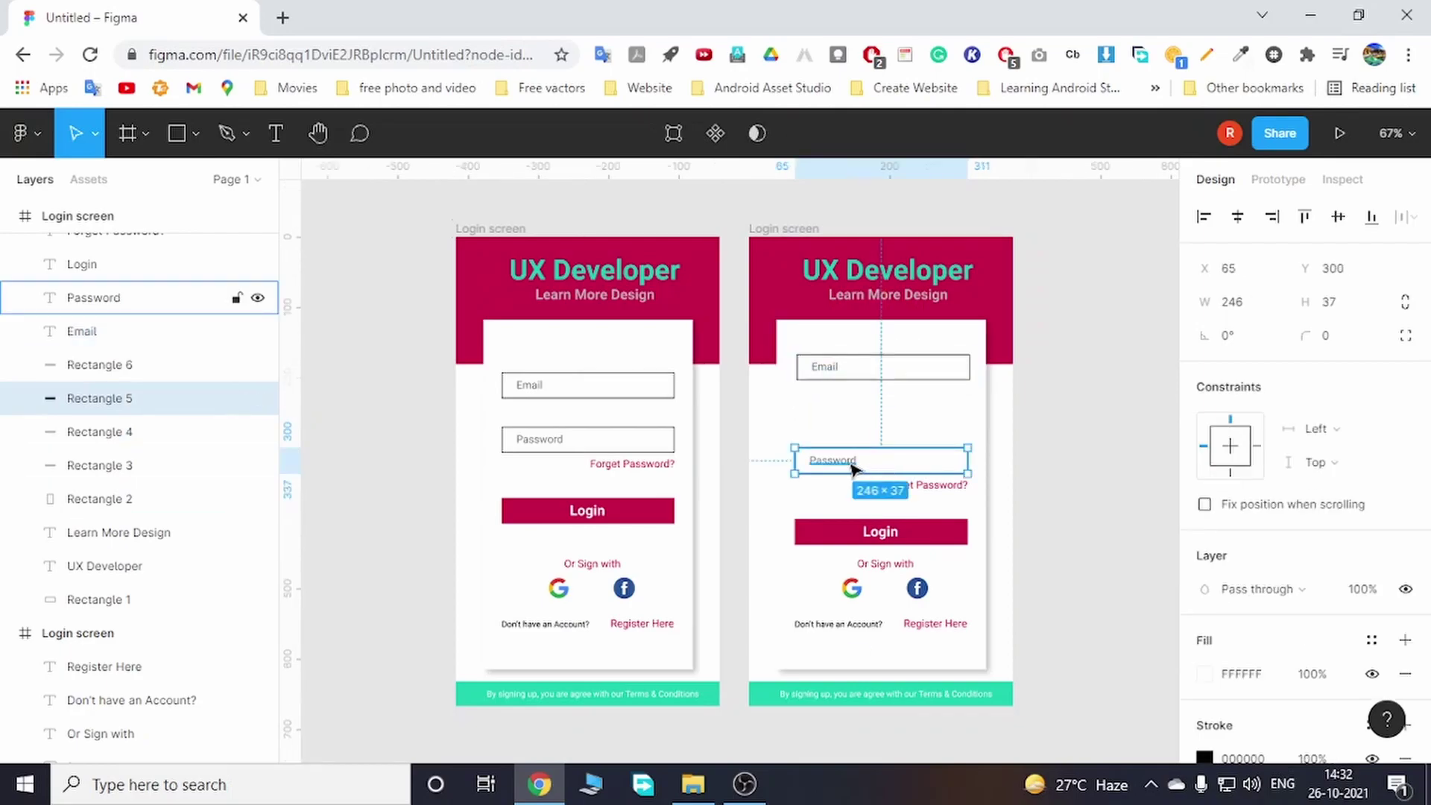
{"action": "left_click", "coordinate": [889, 465], "text": "shift"}
{"action": "left_click_drag", "start_coordinate": [907, 460], "coordinate": [904, 457]}
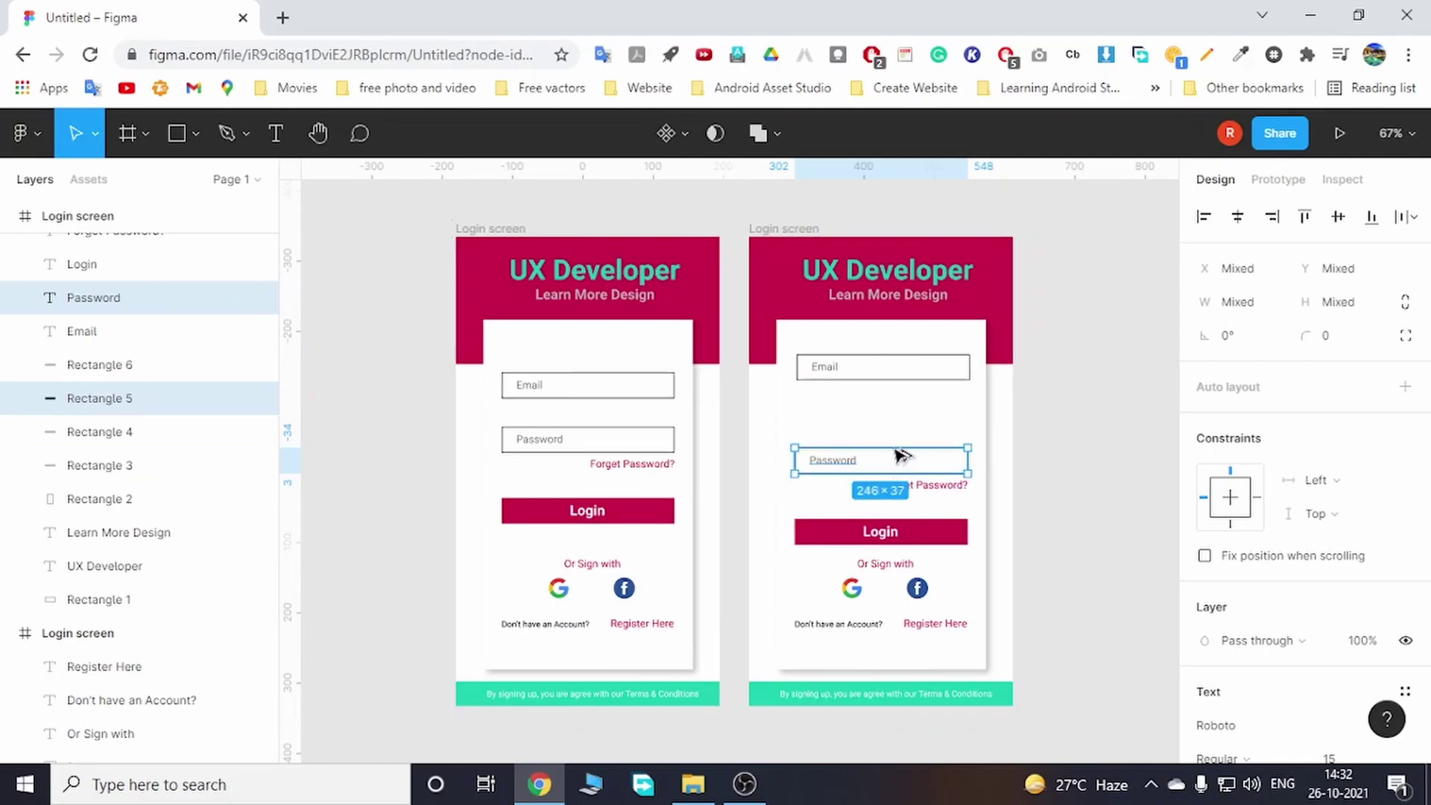
{"action": "left_click_drag", "start_coordinate": [898, 459], "coordinate": [898, 418]}
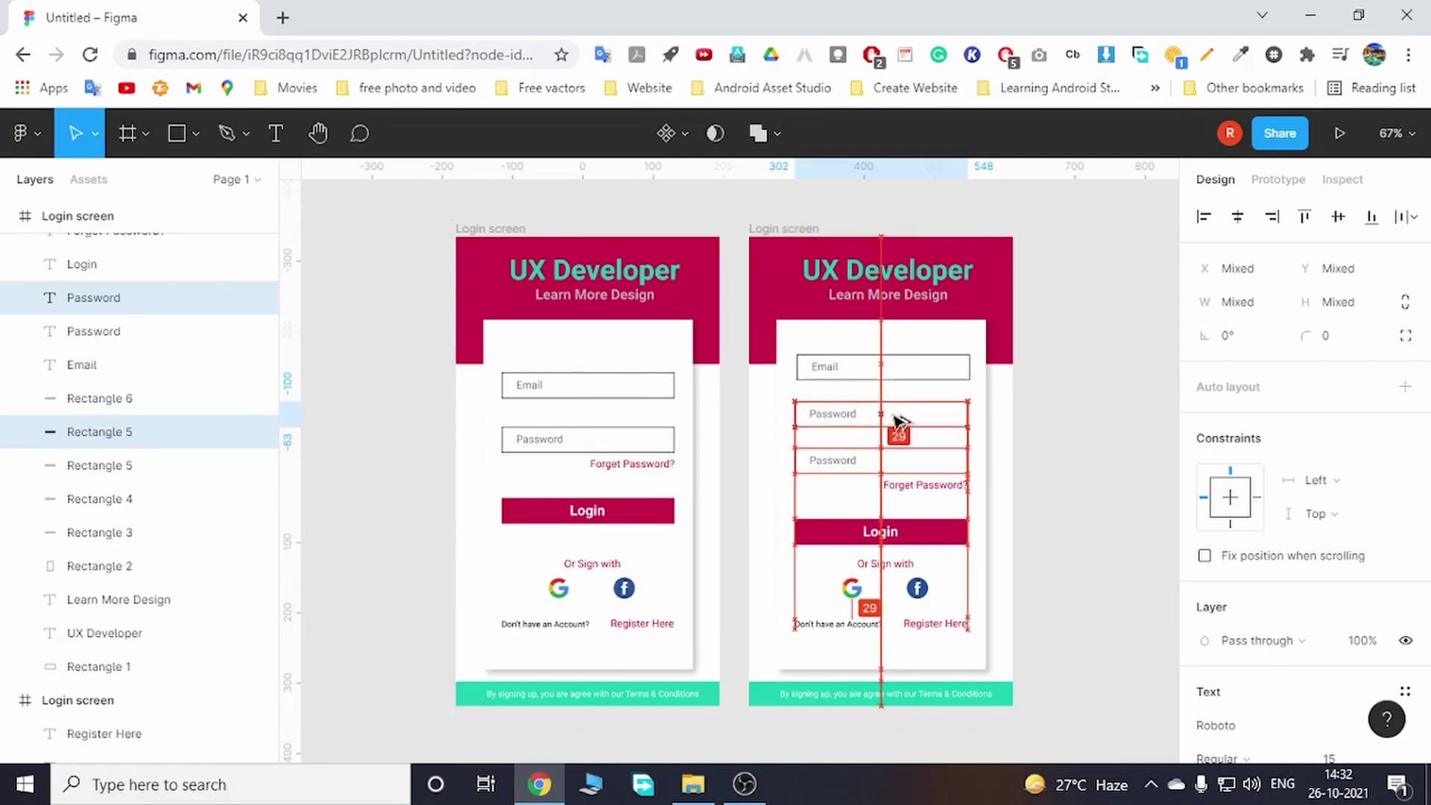
{"action": "left_click", "coordinate": [1070, 415]}
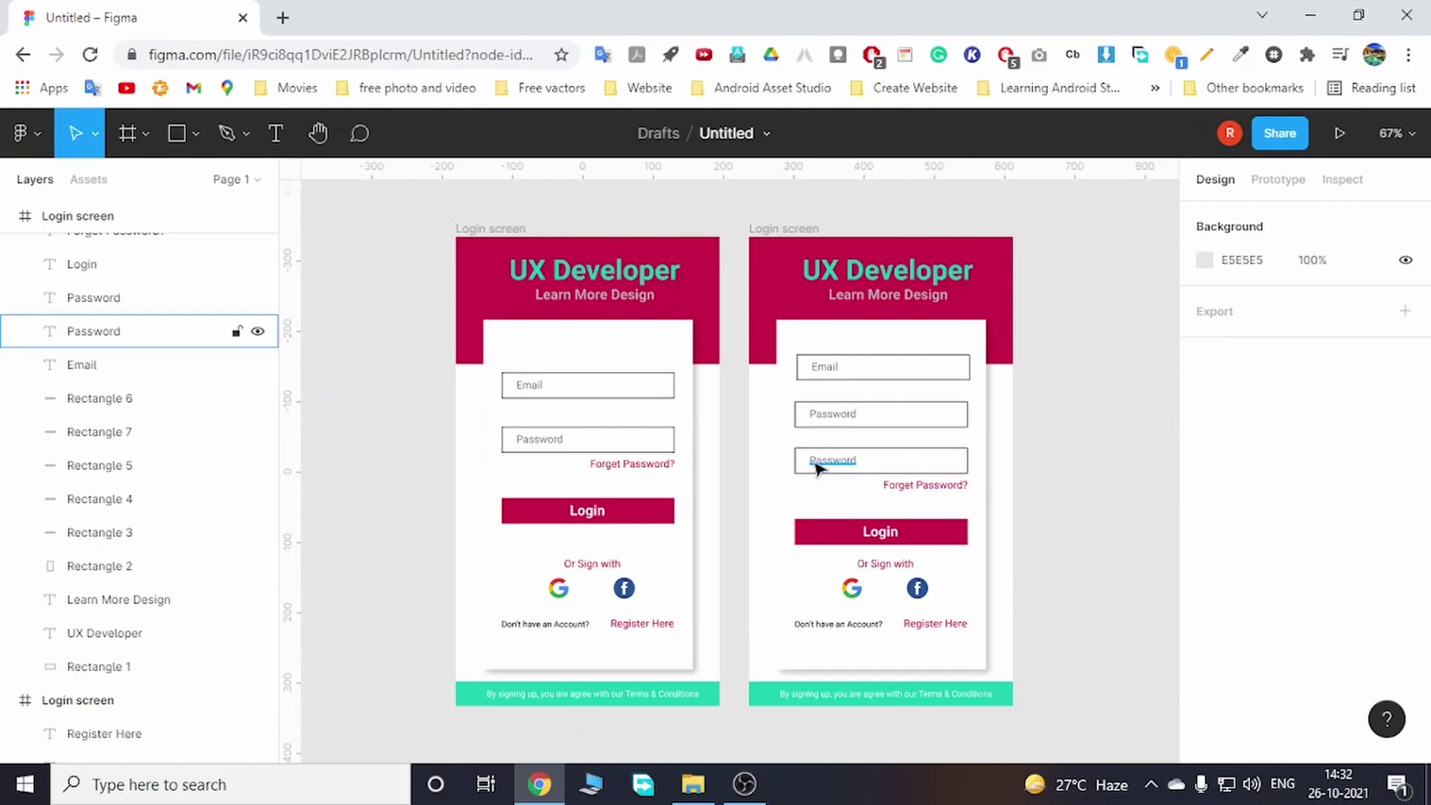
{"action": "left_click", "coordinate": [815, 467]}
Step: Change the lower Password label to 'Confirm Password'
{"action": "scroll", "coordinate": [830, 464], "scroll_direction": "up", "scroll_amount": 5}
{"action": "scroll", "coordinate": [790, 469], "scroll_direction": "up", "scroll_amount": 3}
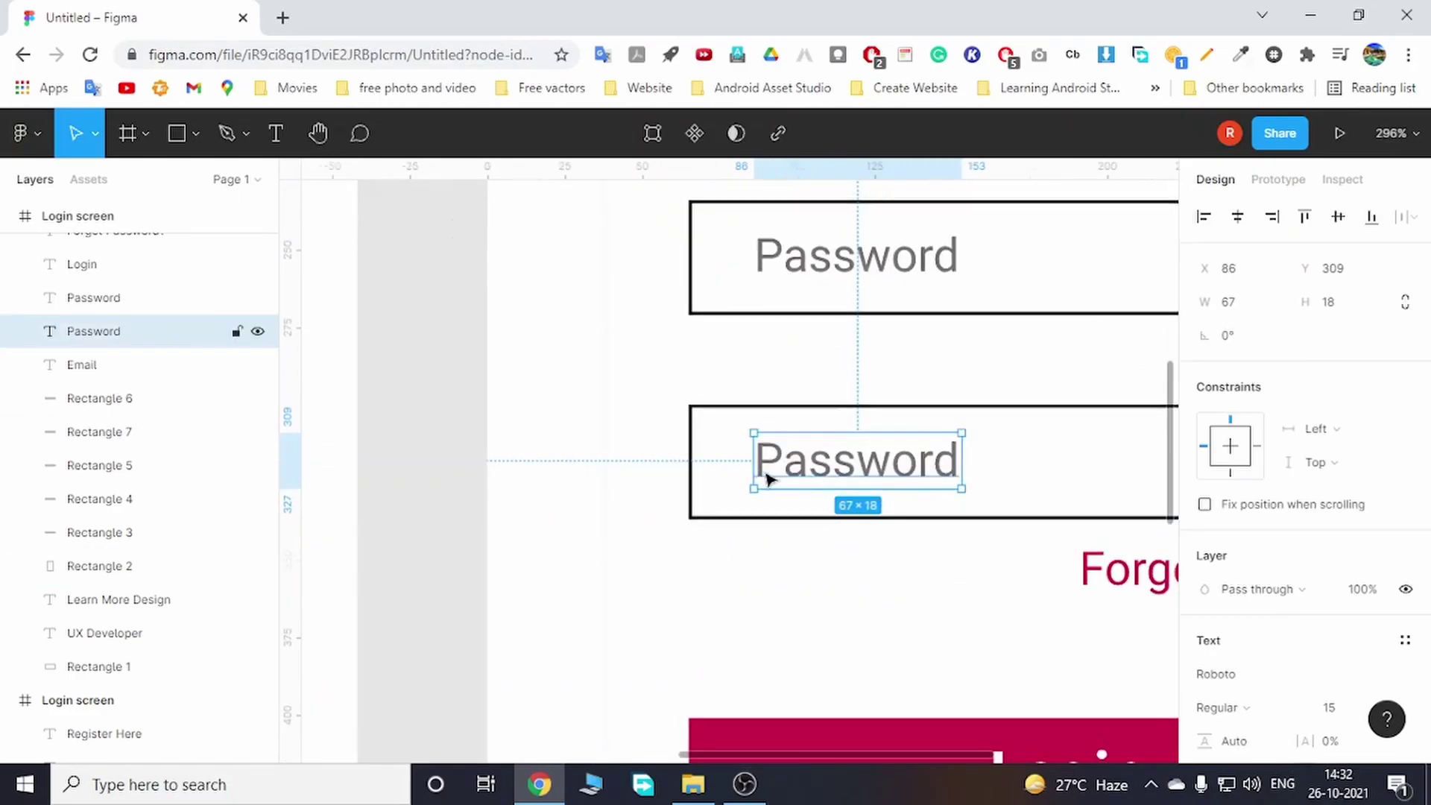
{"action": "double_click", "coordinate": [778, 462]}
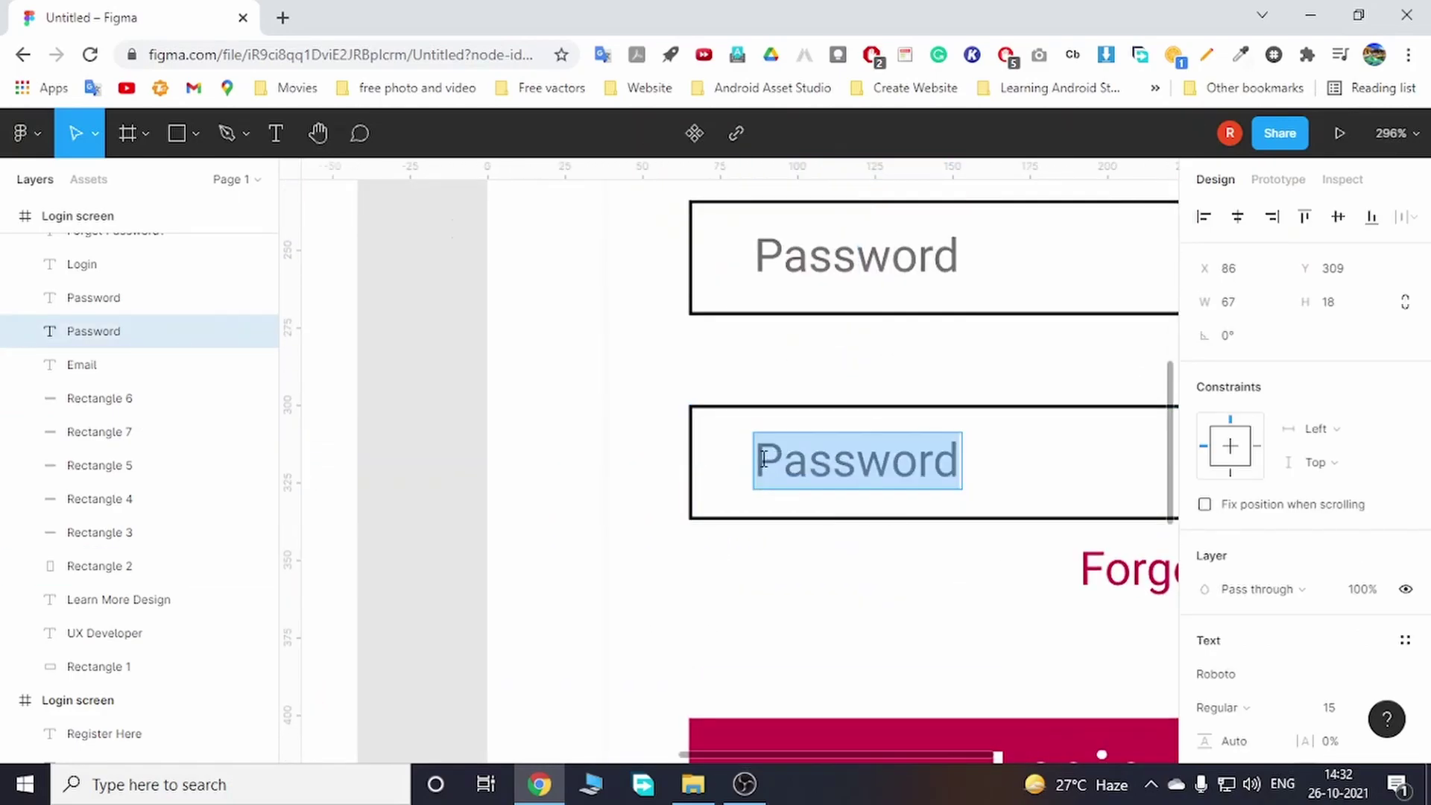
{"action": "left_click", "coordinate": [763, 459]}
{"action": "type", "text": "Confi"}
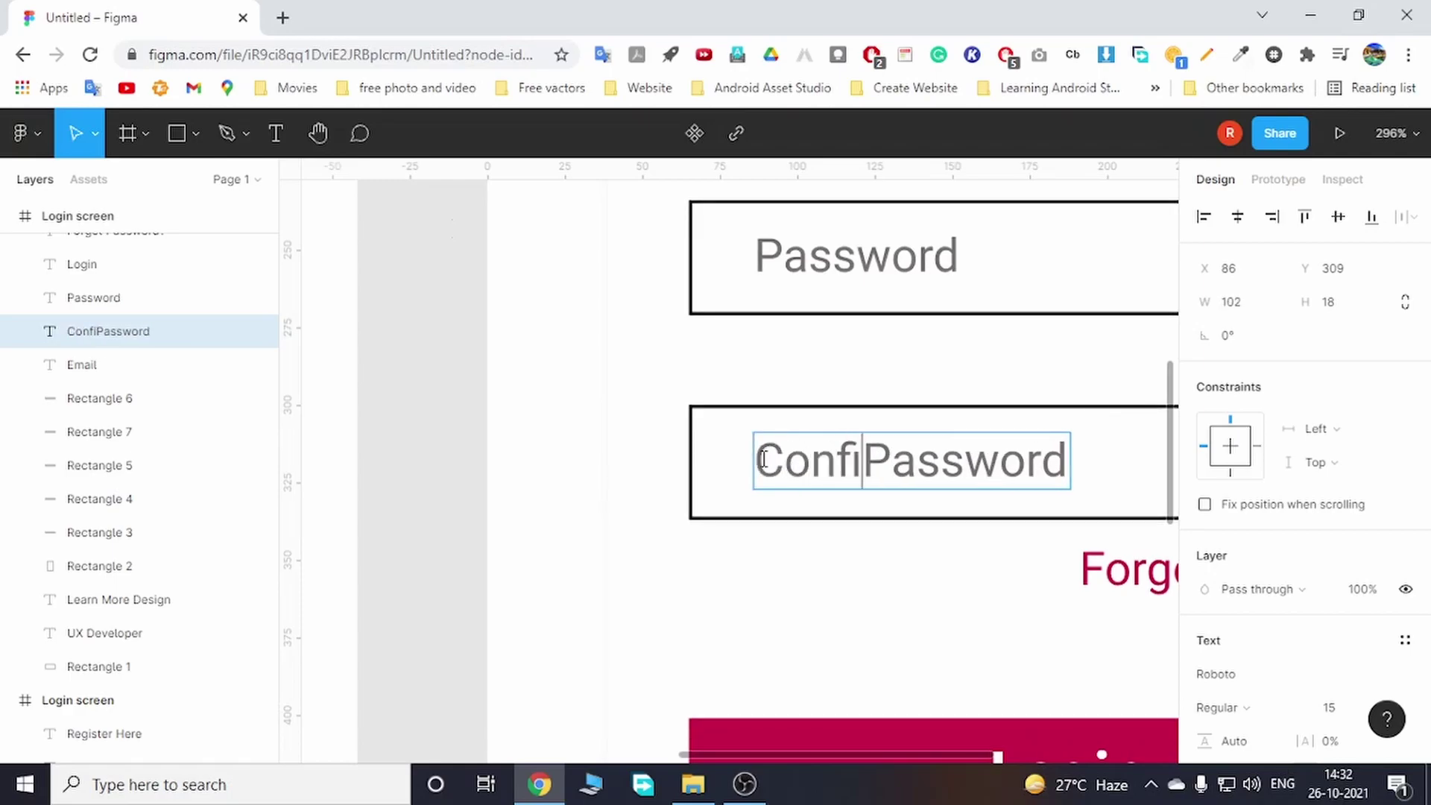
{"action": "type", "text": "rm"}
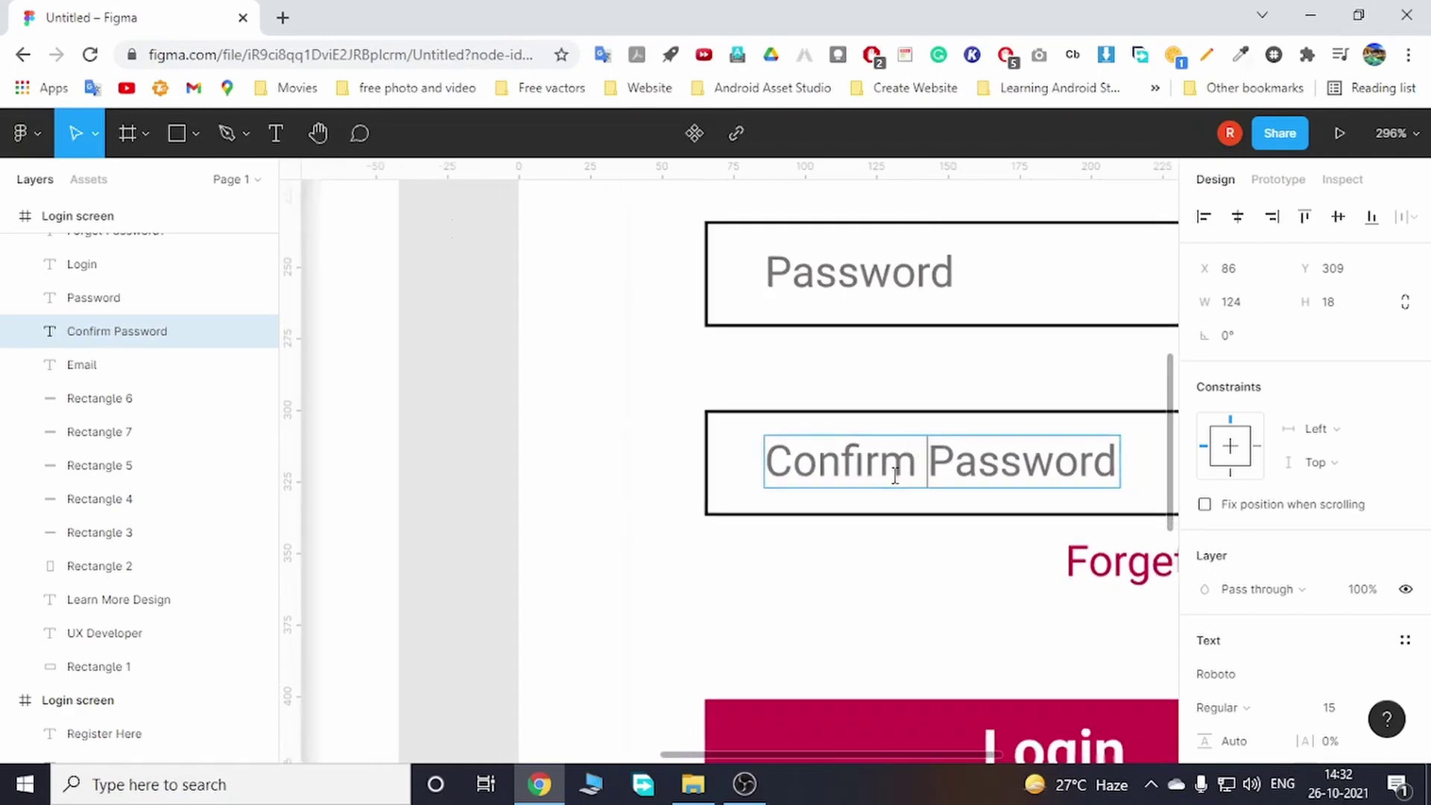
{"action": "scroll", "coordinate": [898, 473], "scroll_direction": "down", "scroll_amount": 3}
{"action": "key", "text": "Escape"}
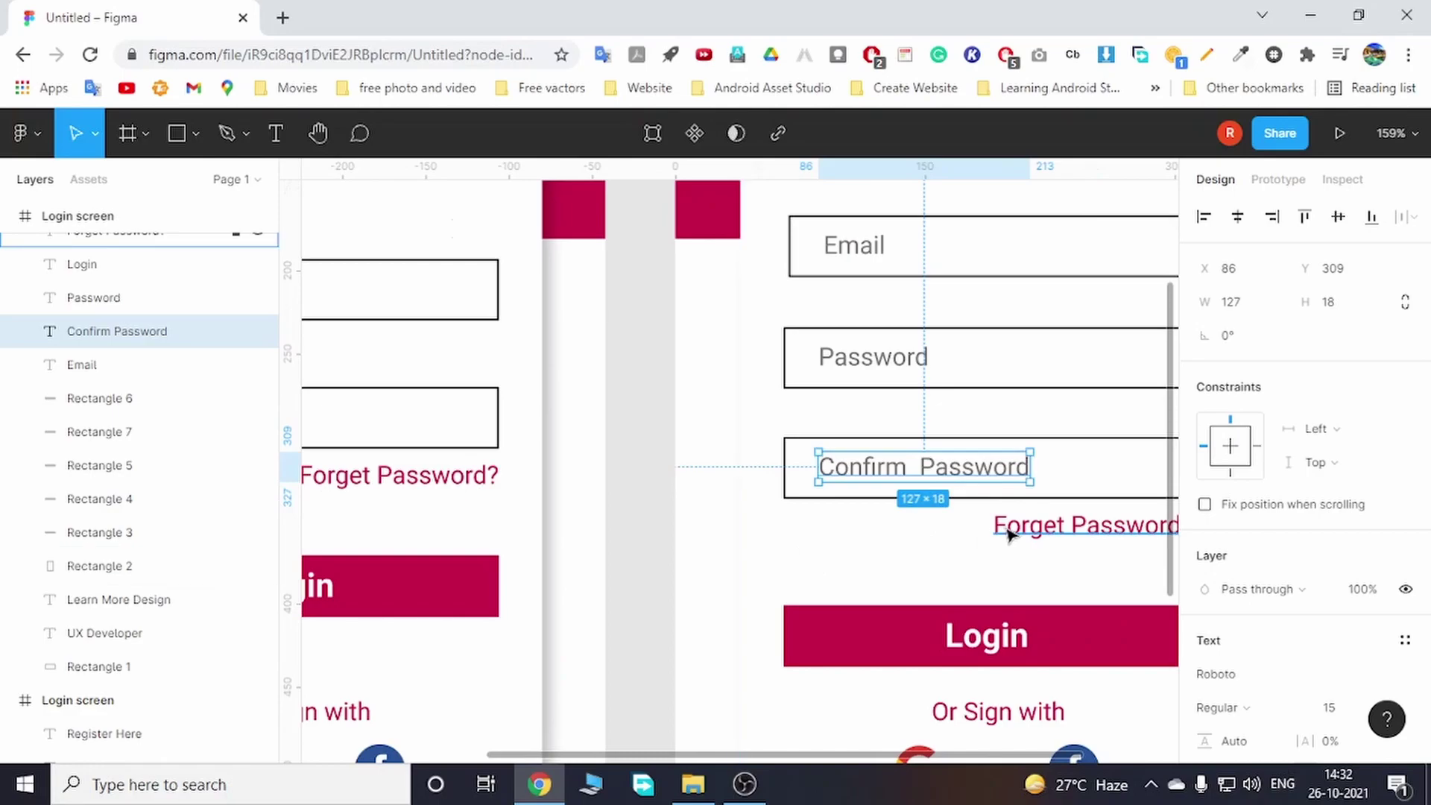
{"action": "scroll", "coordinate": [1016, 531], "scroll_direction": "down", "scroll_amount": 3}
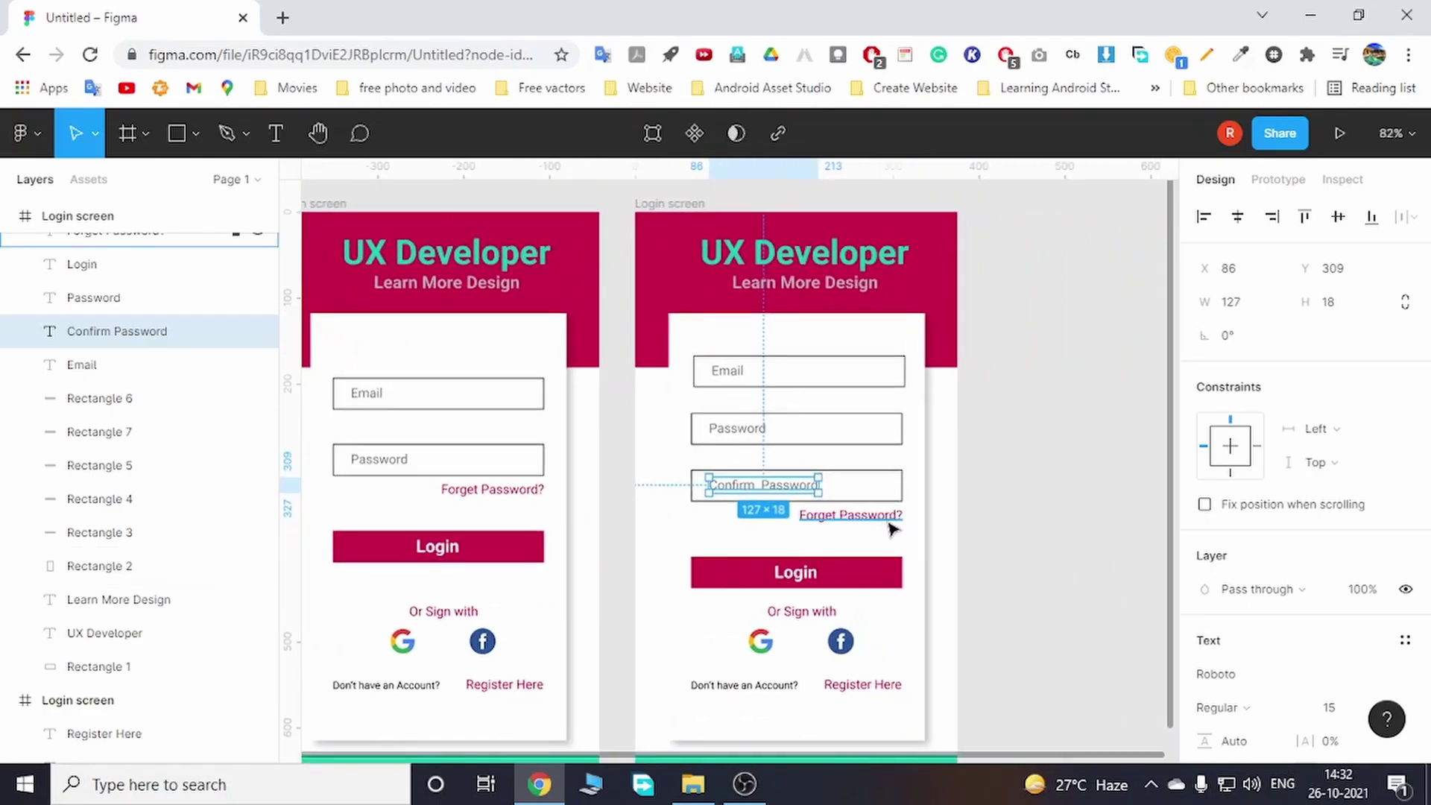
Step: Delete the Forget Password? link from the copied screen
{"action": "left_click", "coordinate": [981, 533]}
{"action": "left_click", "coordinate": [880, 525]}
{"action": "key", "text": "Delete"}
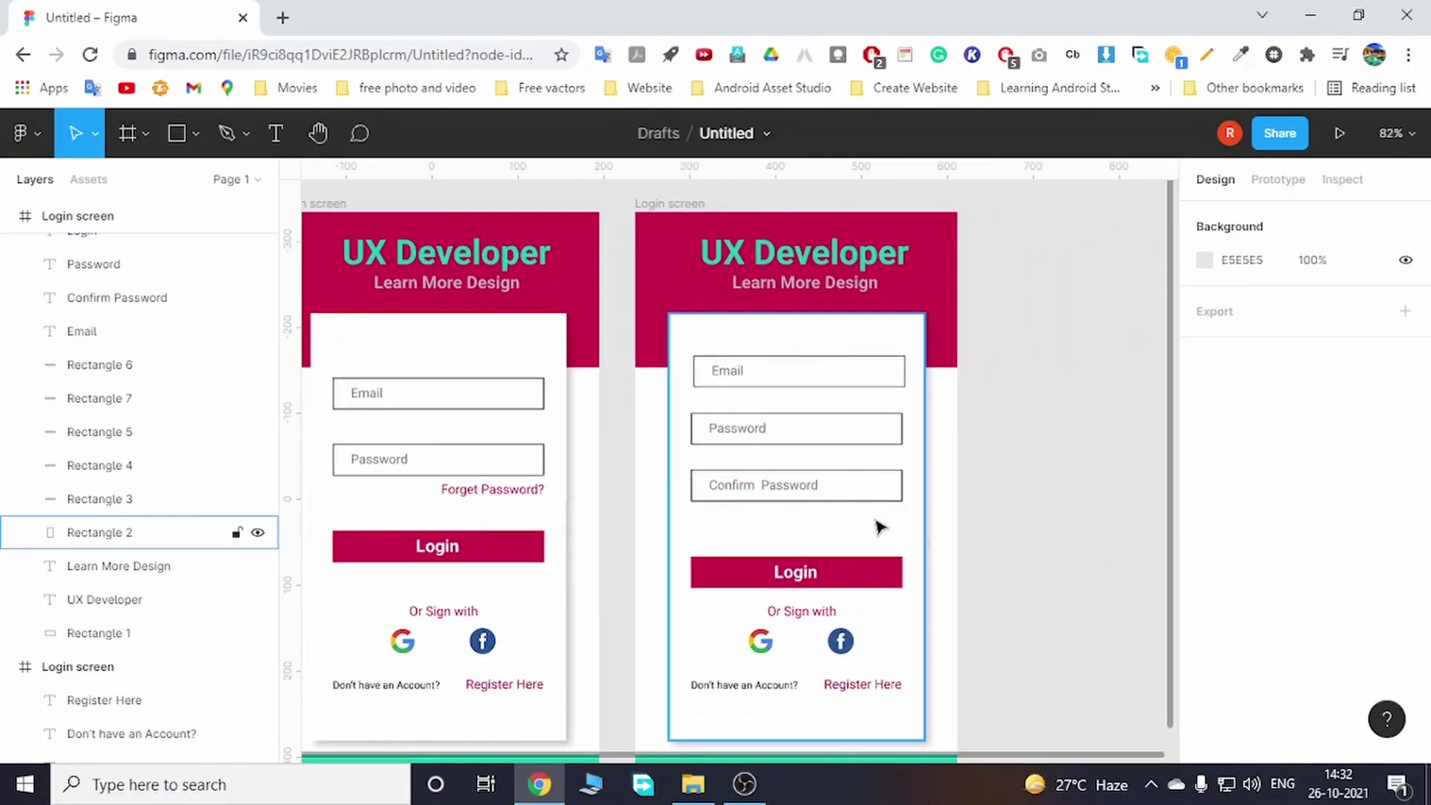
Step: Retype the copy's texts: Login to 'Sign Up', footer to 'Have an Account?' and 'Login Here'
{"action": "double_click", "coordinate": [805, 574]}
{"action": "type", "text": "Sign"}
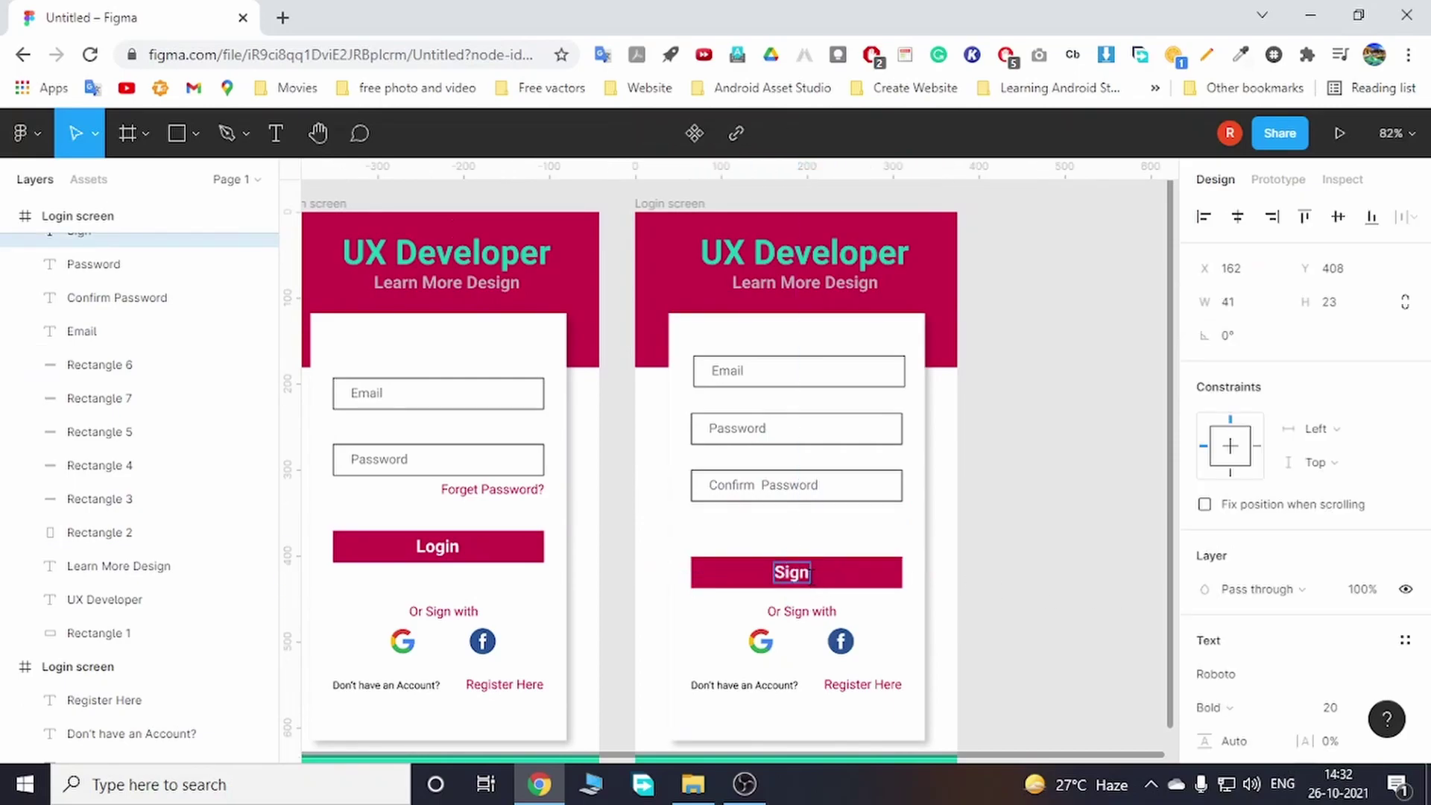
{"action": "type", "text": " Up"}
{"action": "key", "text": "Escape"}
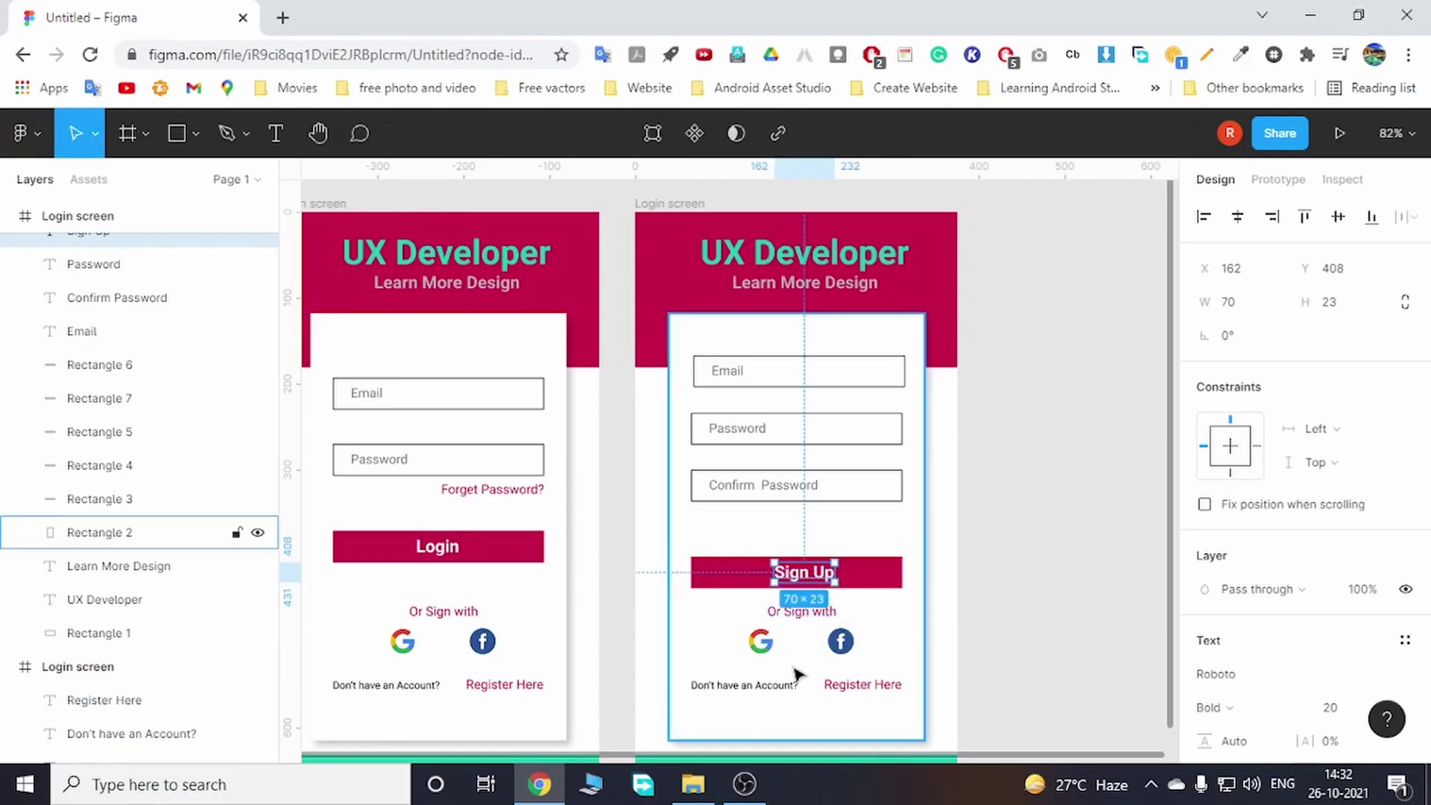
{"action": "double_click", "coordinate": [712, 684]}
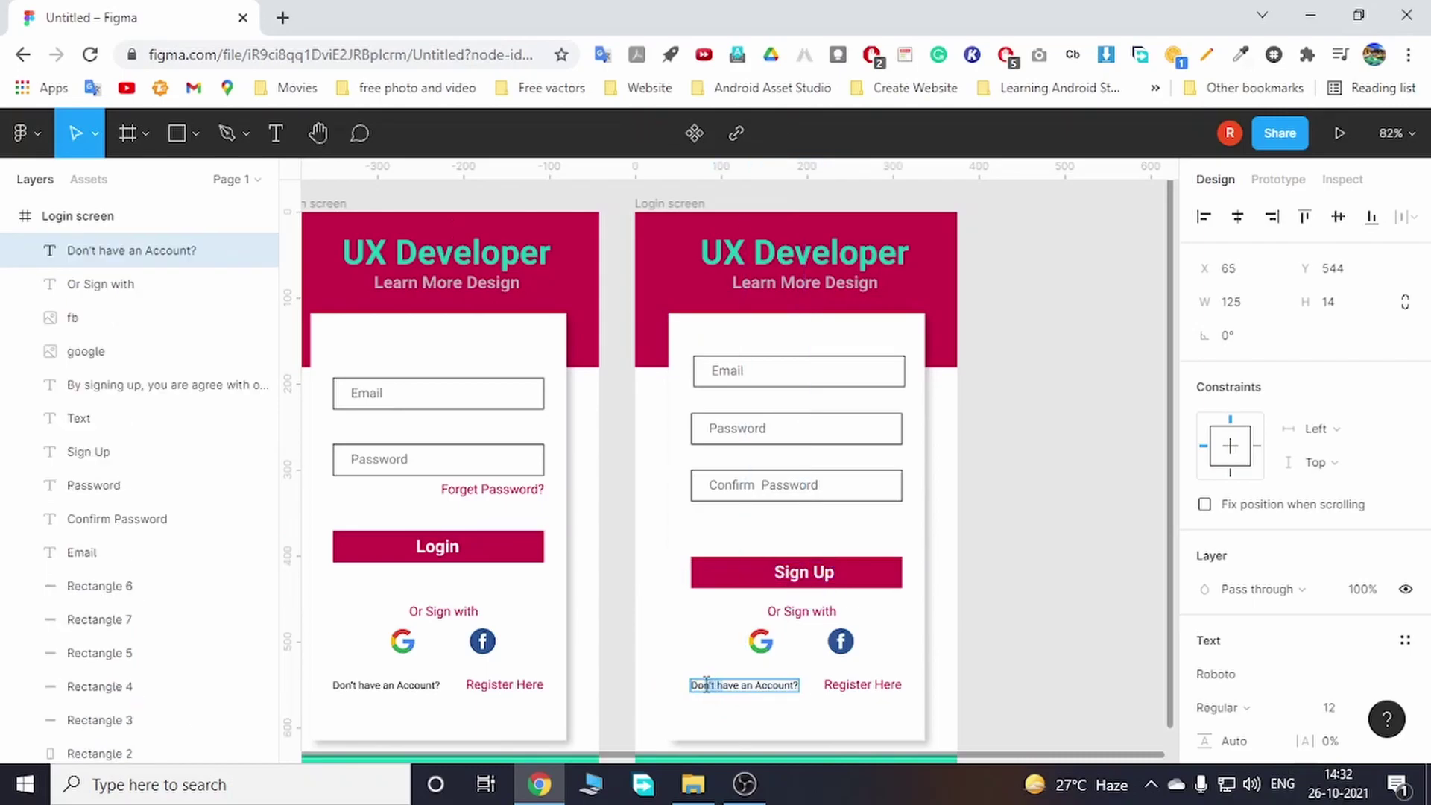
{"action": "type", "text": "H"}
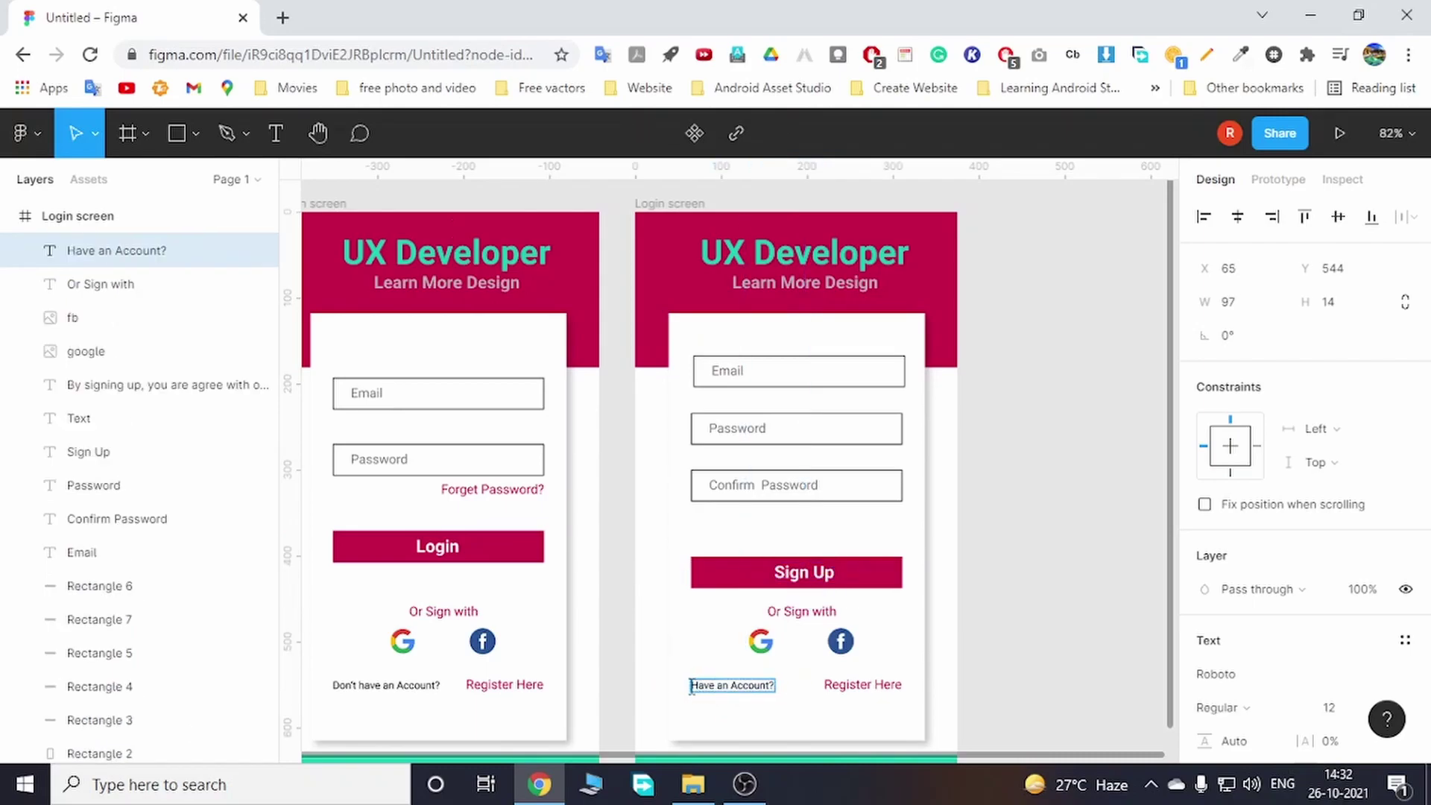
{"action": "key", "text": "Escape"}
{"action": "double_click", "coordinate": [861, 683]}
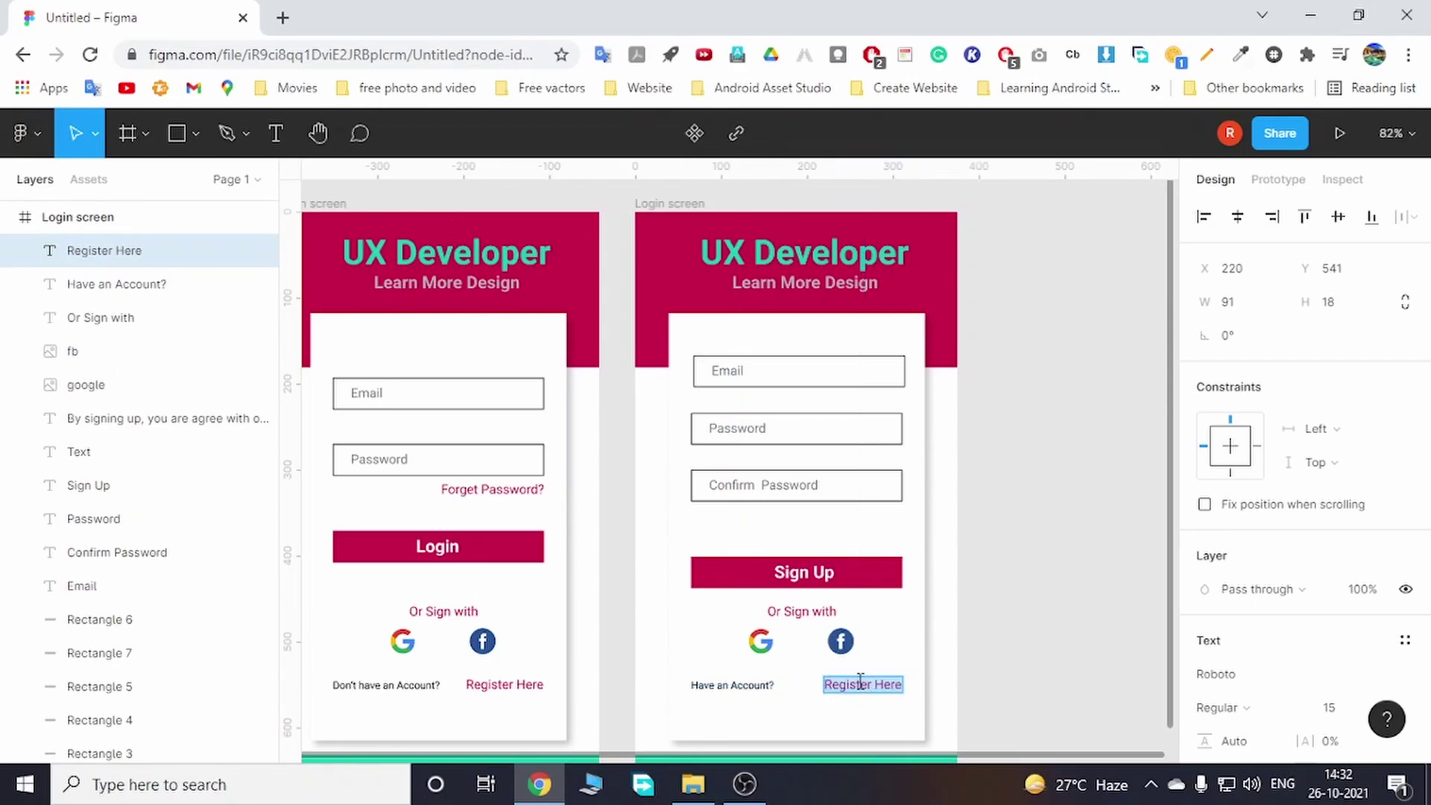
{"action": "type", "text": "Login H"}
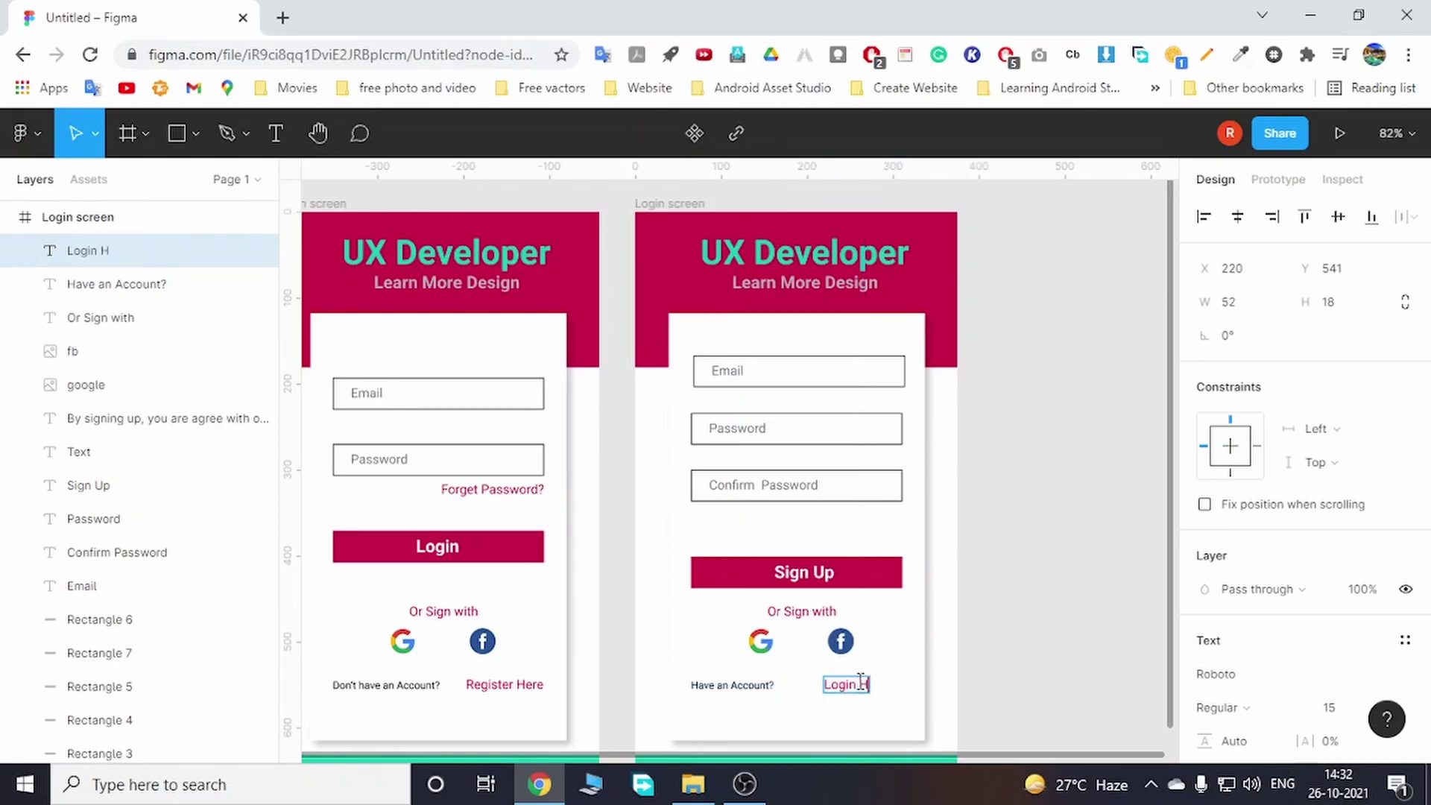
{"action": "type", "text": "ere"}
{"action": "key", "text": "Escape"}
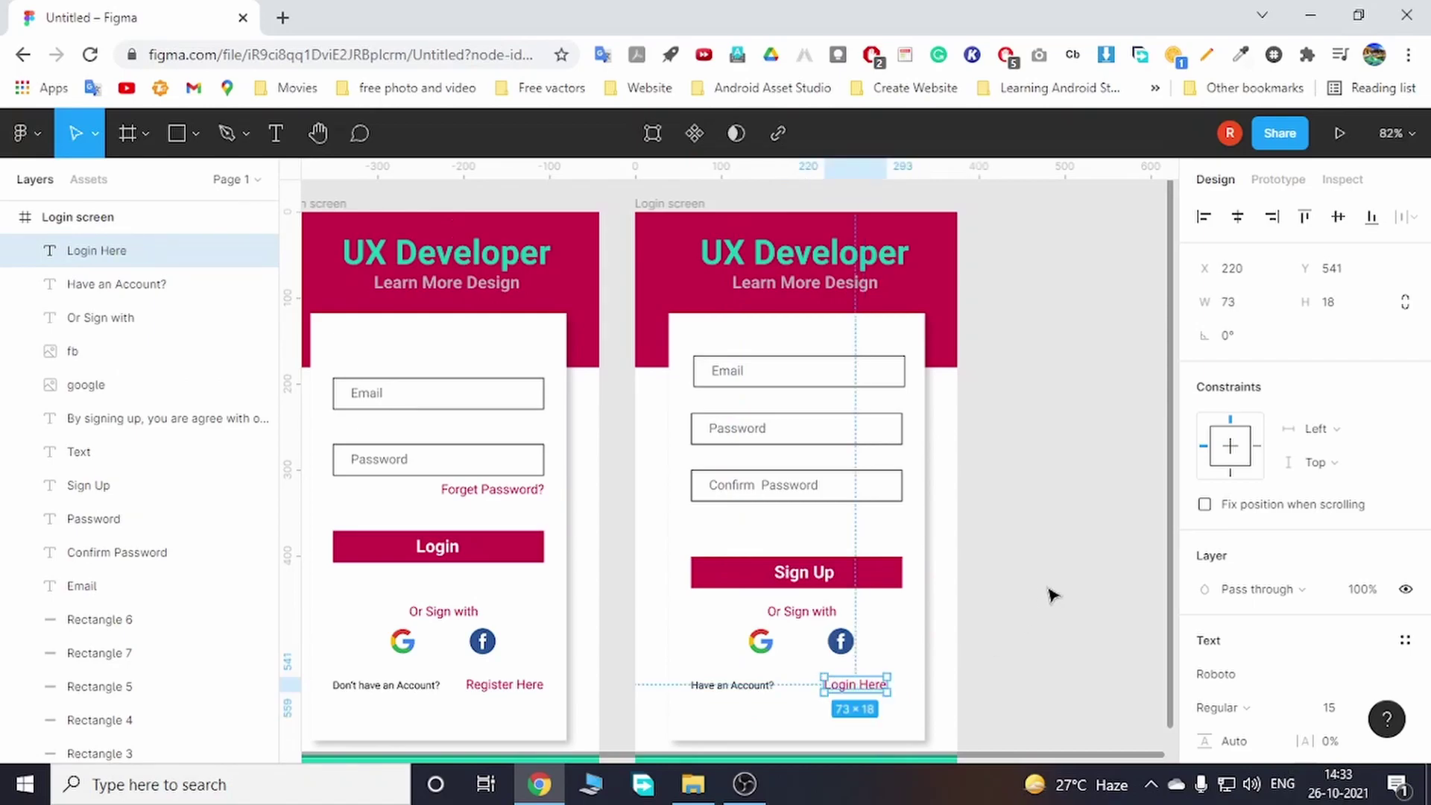